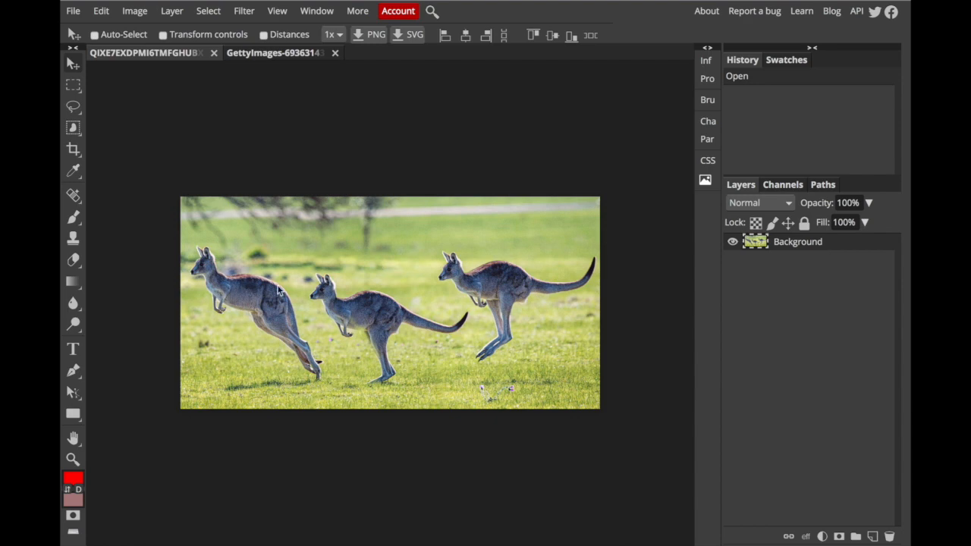
View the desert sunset photo, return to the kangaroo photo and examine the two leading kangaroos up close.
click(286, 57)
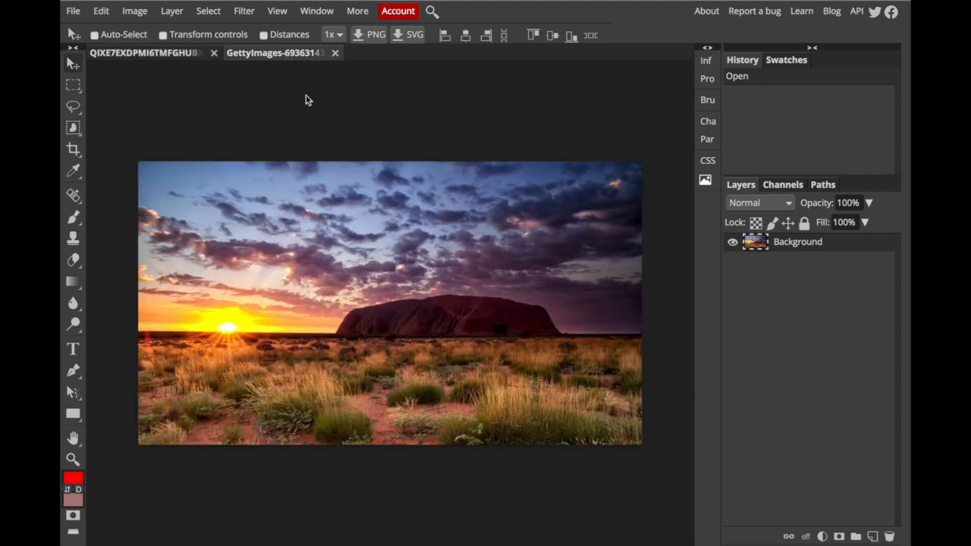
click(171, 57)
key(ctrl+plus)
key(ctrl+plus)
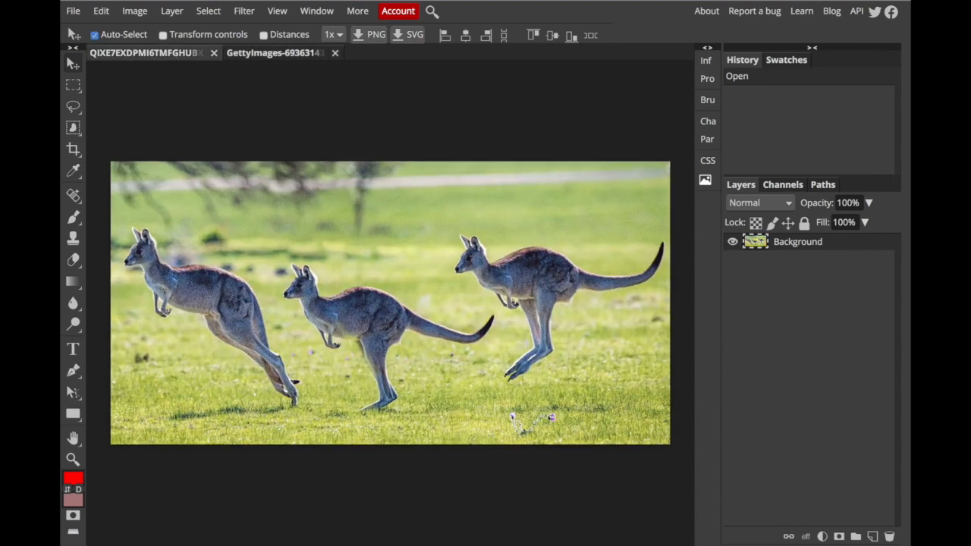
scroll(425, 319, left, 6)
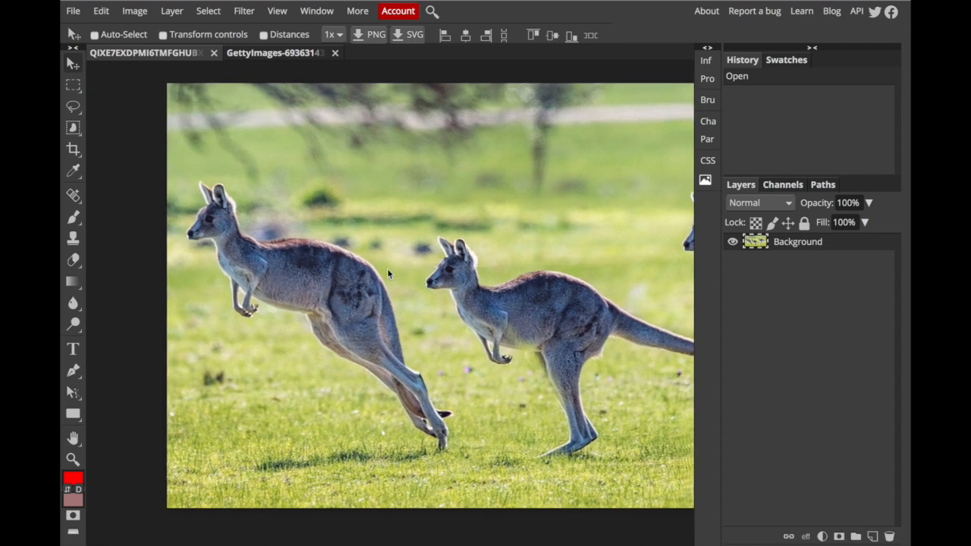
scroll(455, 286, right, 5)
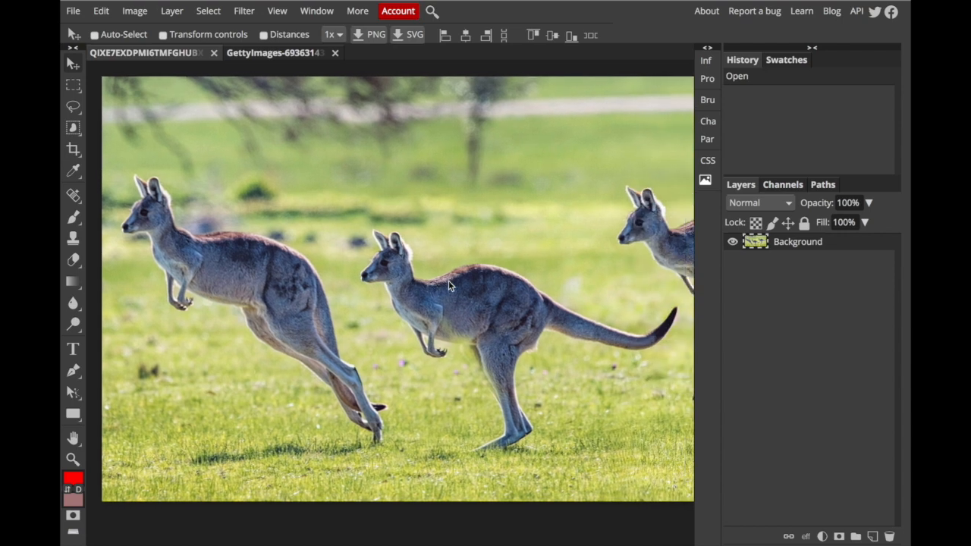
scroll(407, 242, left, 3)
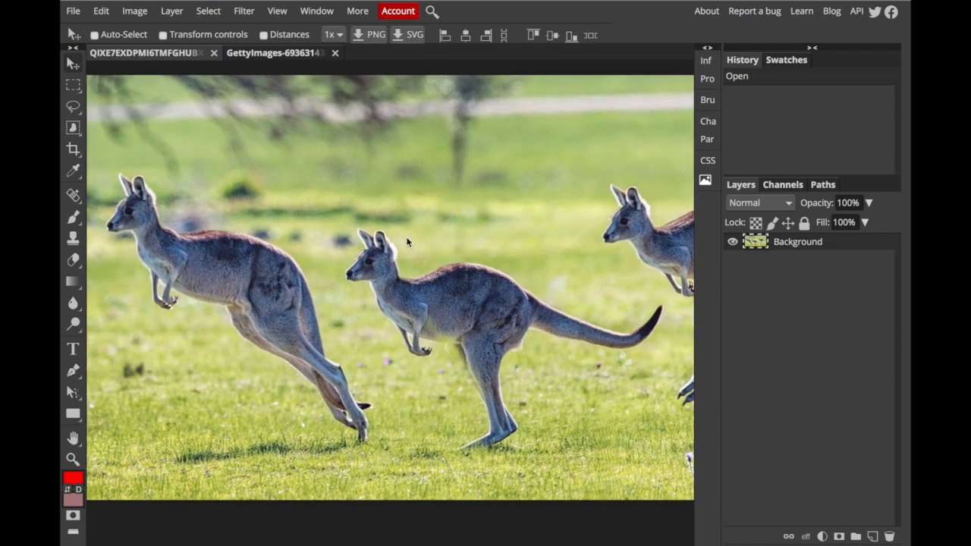
Start a Pen tool shape path along the leftmost kangaroo's back and set the shape's fill to none.
click(72, 370)
scroll(304, 275, up, 2)
scroll(304, 275, up, 3)
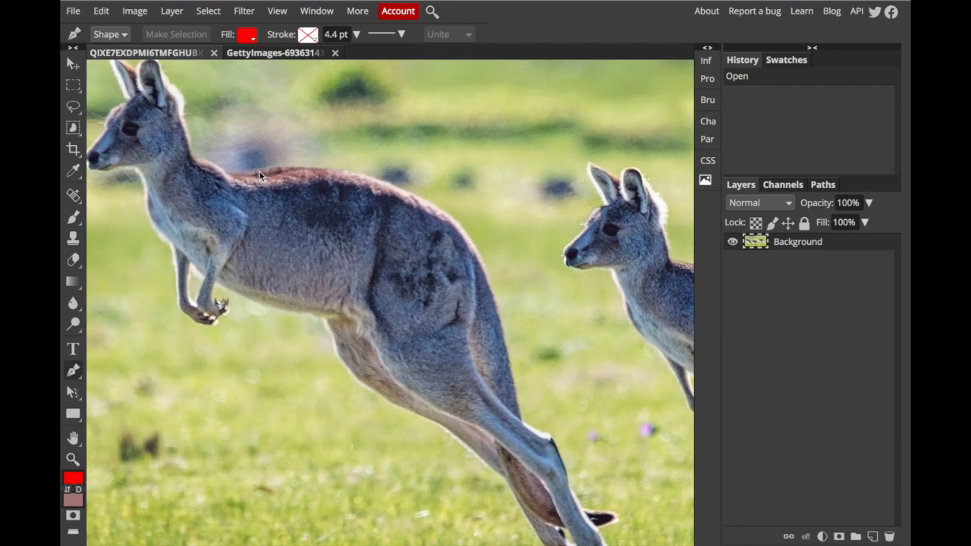
click(260, 173)
drag(381, 180, 440, 207)
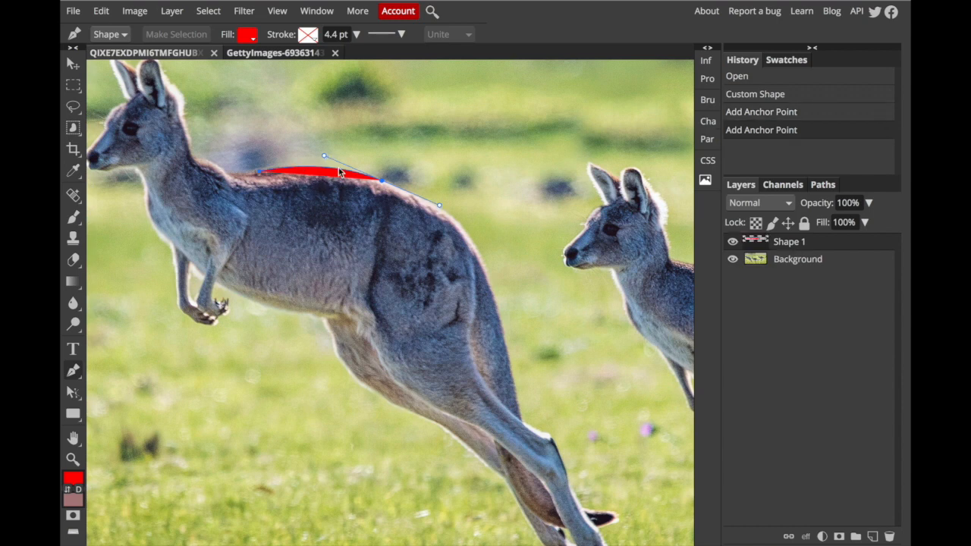
click(250, 35)
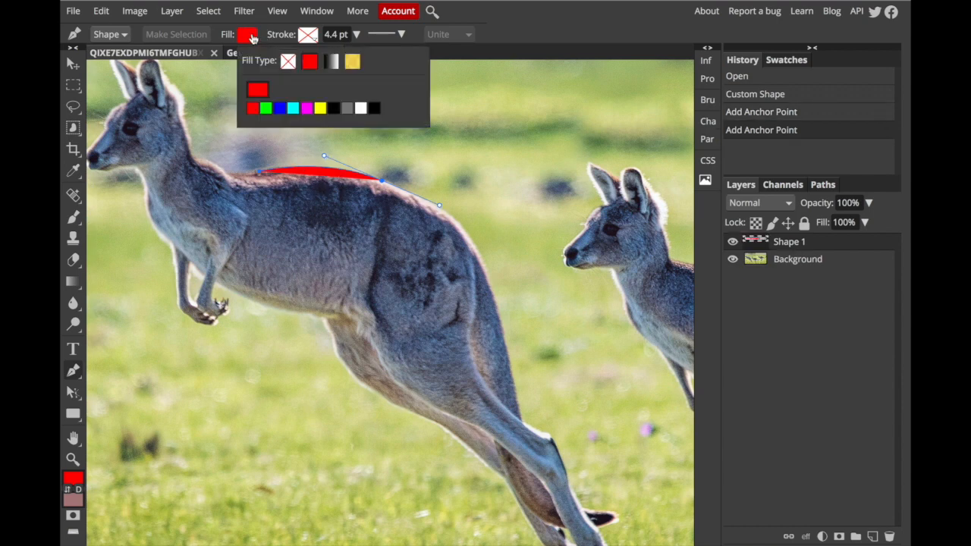
click(288, 63)
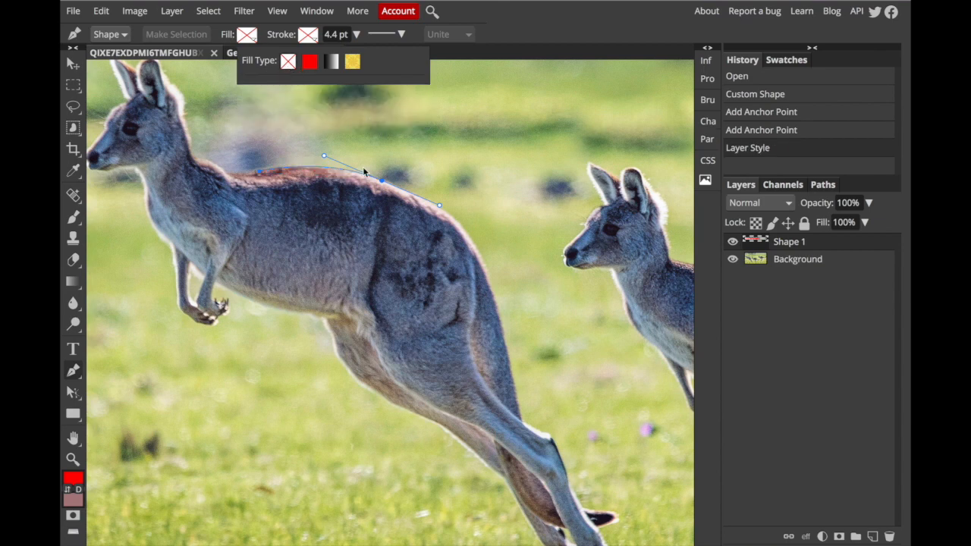
Continue the path over the kangaroo's rump, down the back of the hind leg and out to the dark tip behind the ankle.
drag(472, 243, 496, 278)
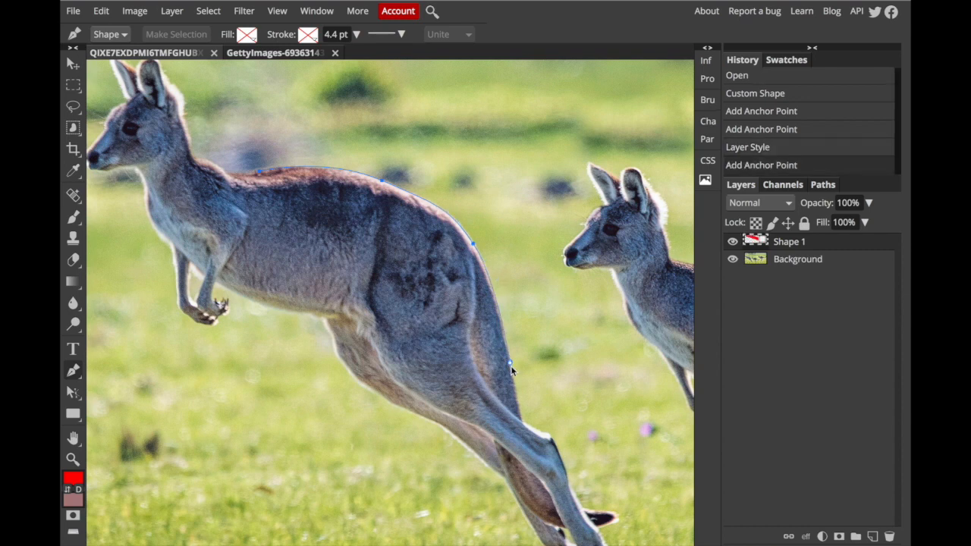
drag(509, 362, 512, 370)
drag(523, 422, 547, 436)
click(551, 438)
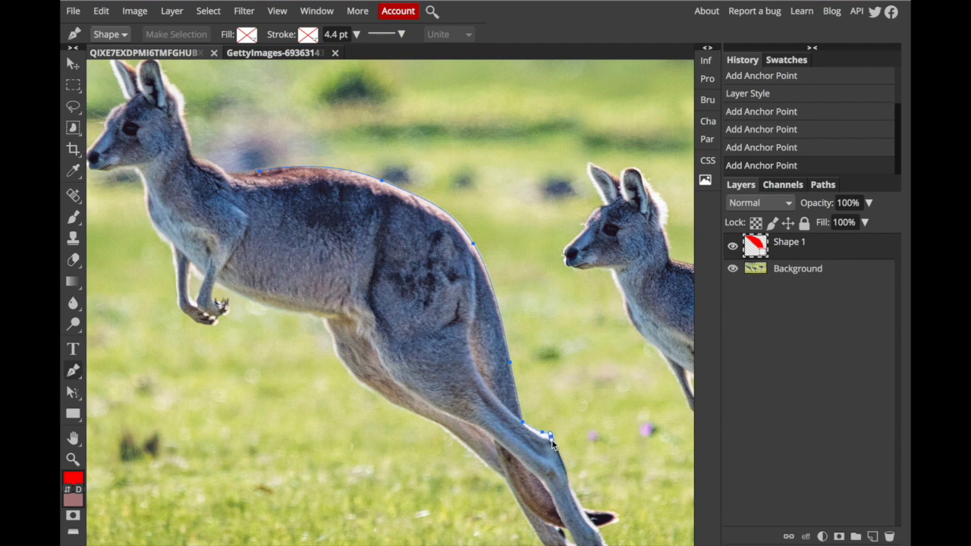
scroll(551, 439, down, 3)
drag(545, 422, 585, 470)
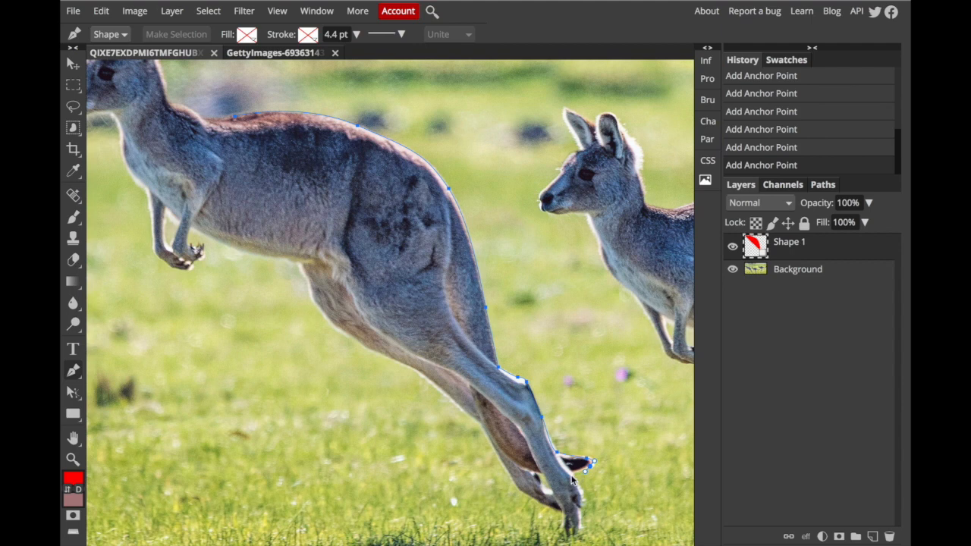
Trace the path back to the ankle and around the lowest part of the kangaroo's hind foot.
click(574, 476)
drag(580, 491, 584, 500)
click(582, 509)
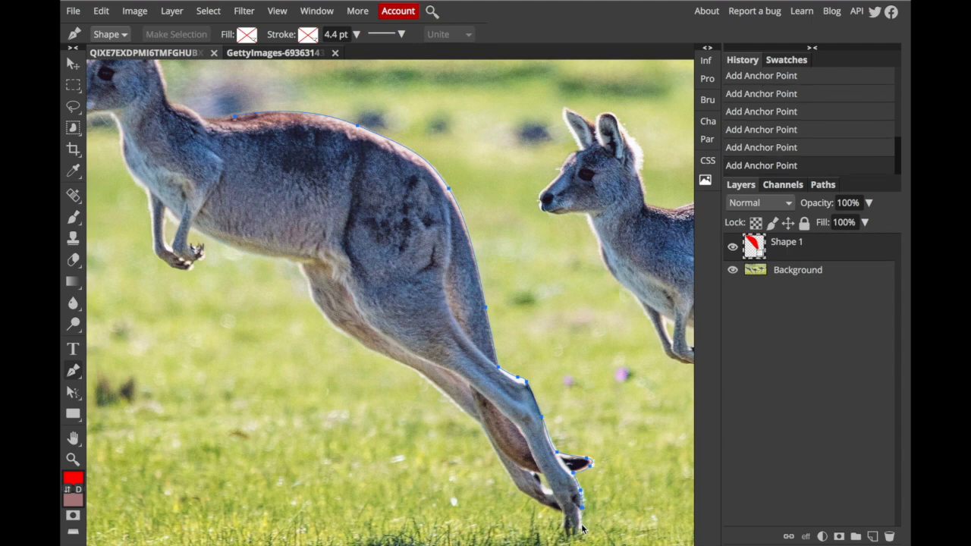
click(579, 530)
click(563, 531)
click(562, 512)
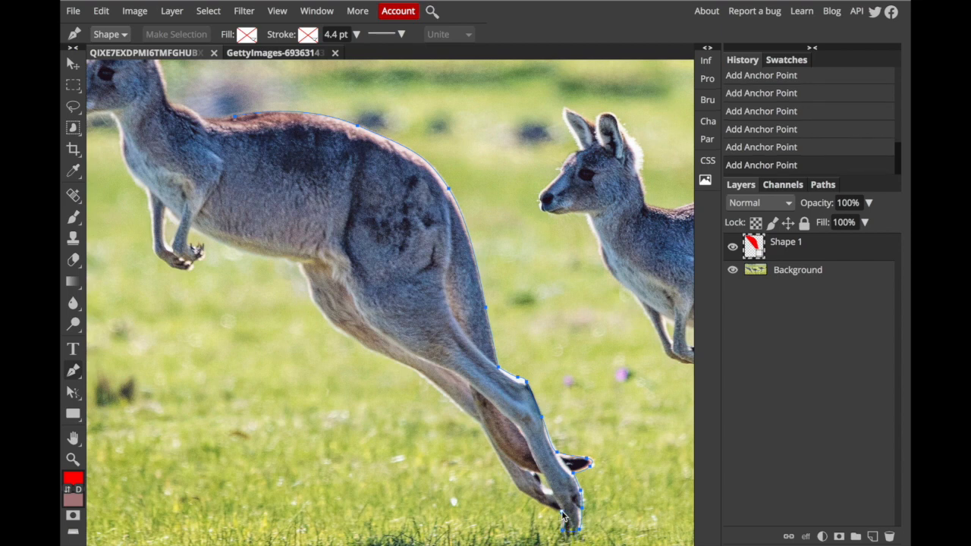
Trace the path from the hind foot up the underside of the hind legs to the thigh.
click(518, 490)
click(481, 426)
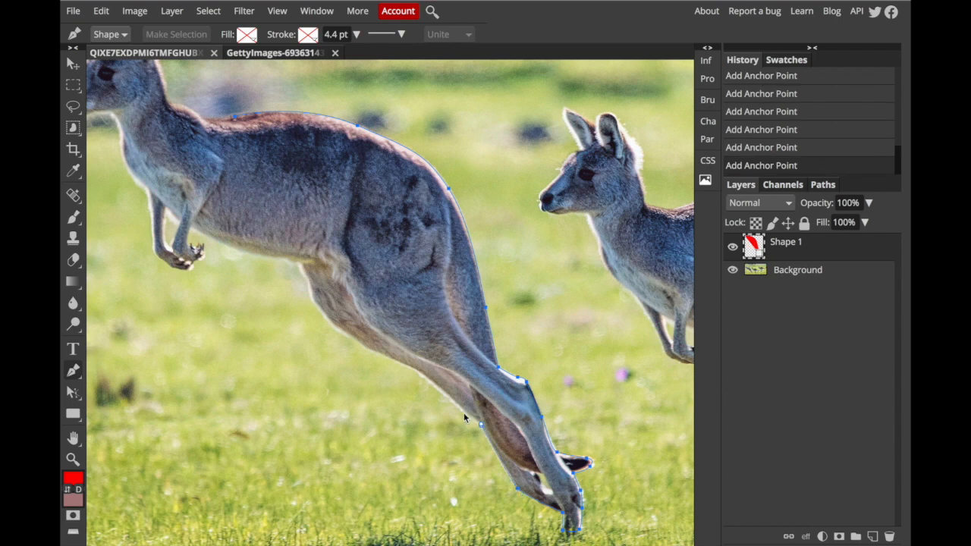
click(447, 394)
click(411, 367)
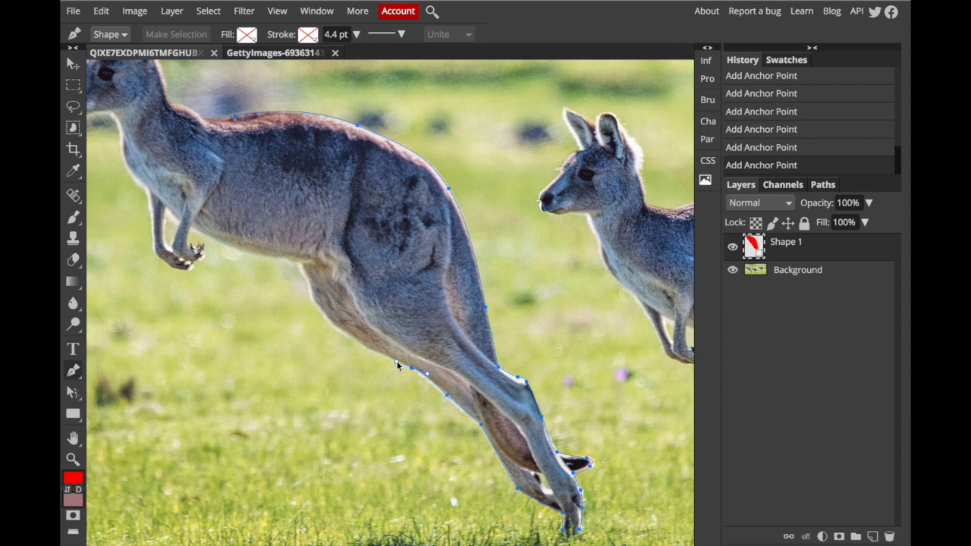
click(397, 361)
drag(346, 332, 323, 313)
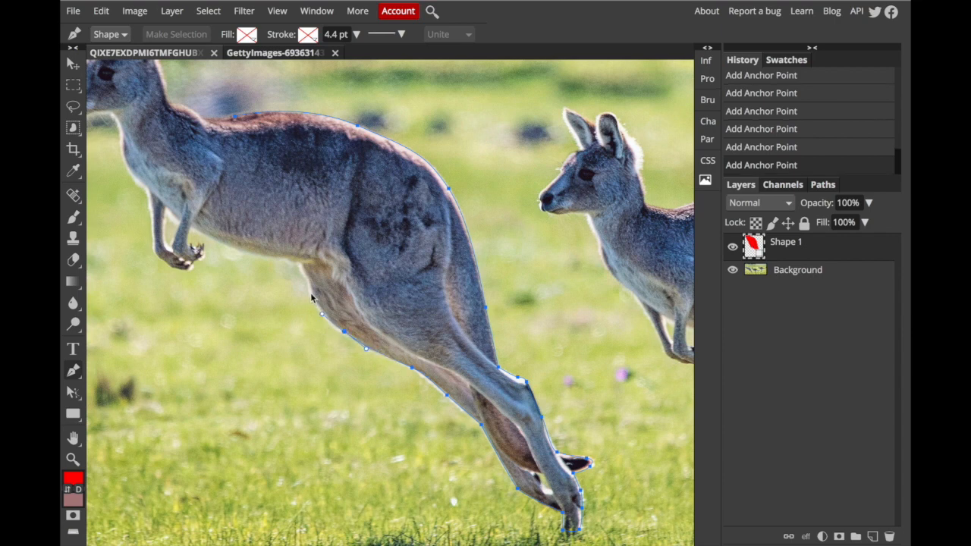
Extend the path up the front of the thigh and along the belly to the foreleg.
click(311, 294)
click(304, 271)
click(298, 261)
drag(224, 244, 218, 241)
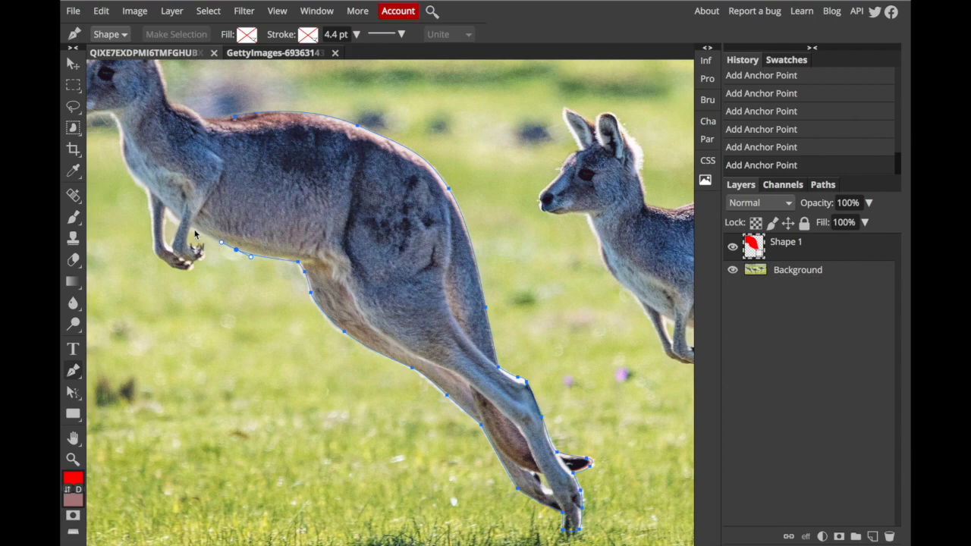
click(190, 227)
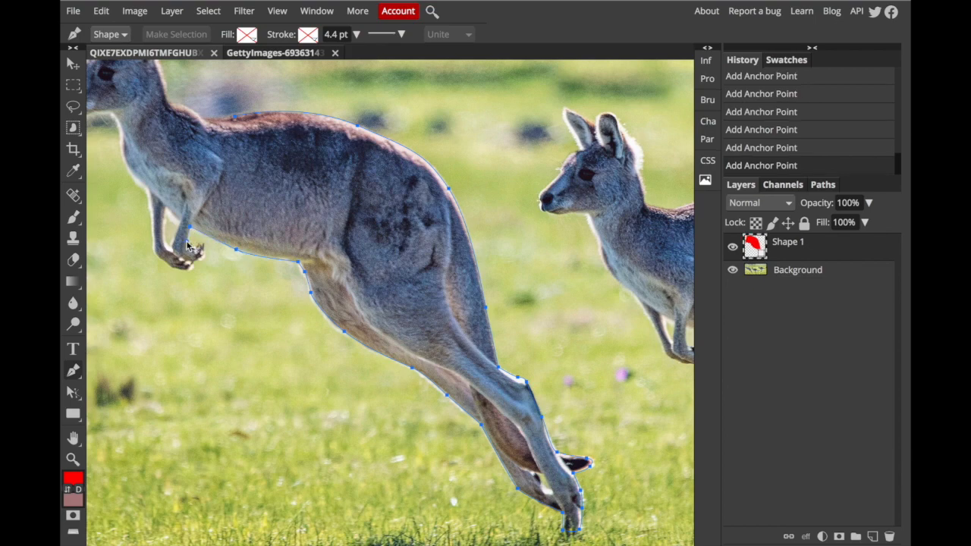
Trace the path down the back of the foreleg and around the individual claws of the front paw.
key(ctrl+plus)
key(ctrl+plus)
key(ctrl+plus)
key(ctrl+plus)
drag(187, 247, 521, 302)
scroll(214, 245, left, 5)
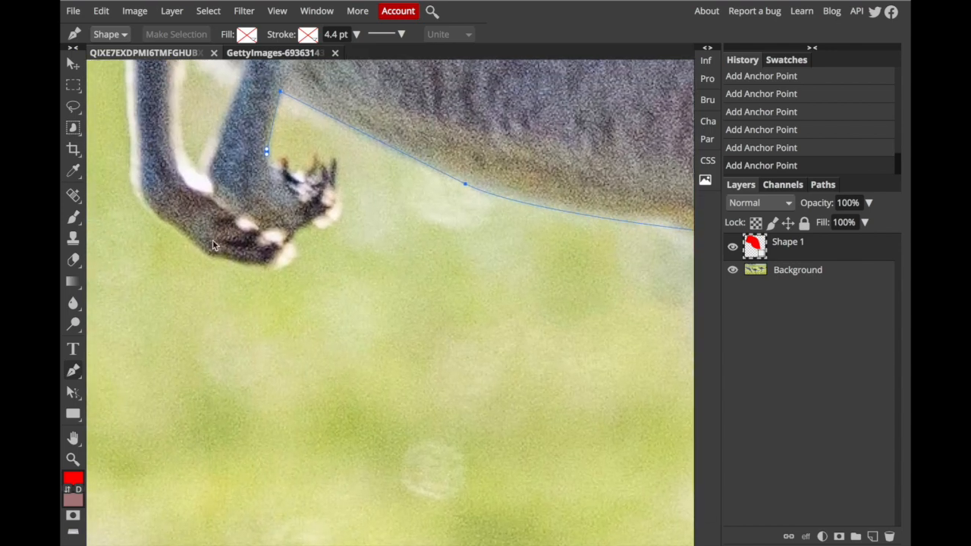
click(281, 170)
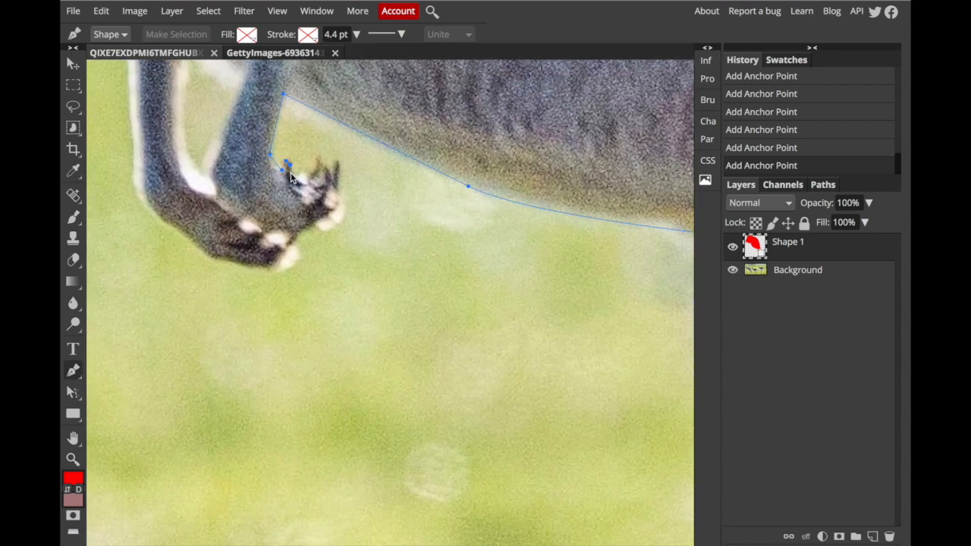
click(311, 176)
click(318, 160)
click(331, 177)
click(337, 163)
Continue the path beneath both front paws and up the front edge of the foreleg to the chest.
click(291, 246)
drag(267, 266, 191, 238)
click(159, 216)
drag(135, 170, 131, 139)
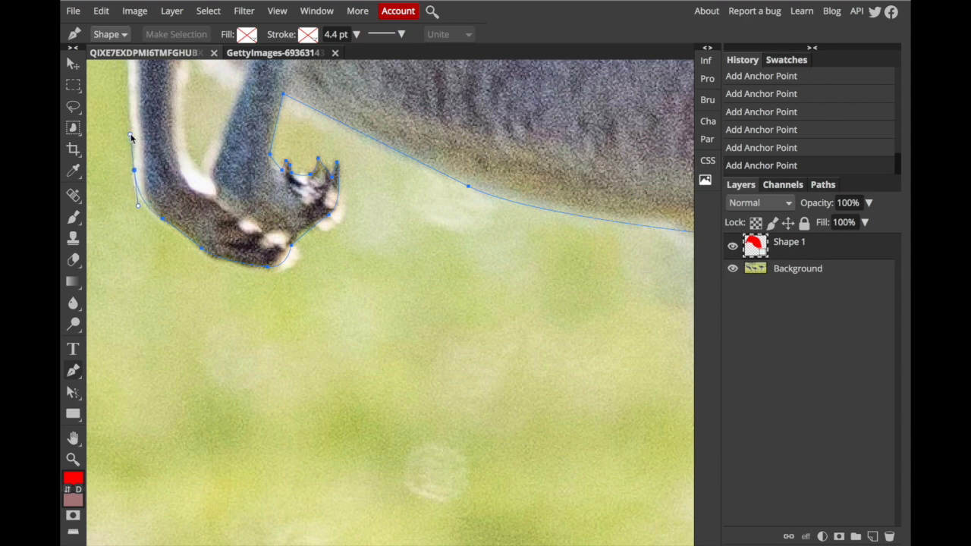
scroll(151, 159, up, 5)
scroll(151, 160, left, 1)
drag(152, 134, 143, 104)
Trace the path up the kangaroo's chest with curved anchor points, undoing and replacing the misplaced one.
scroll(143, 104, up, 4)
scroll(143, 104, left, 1)
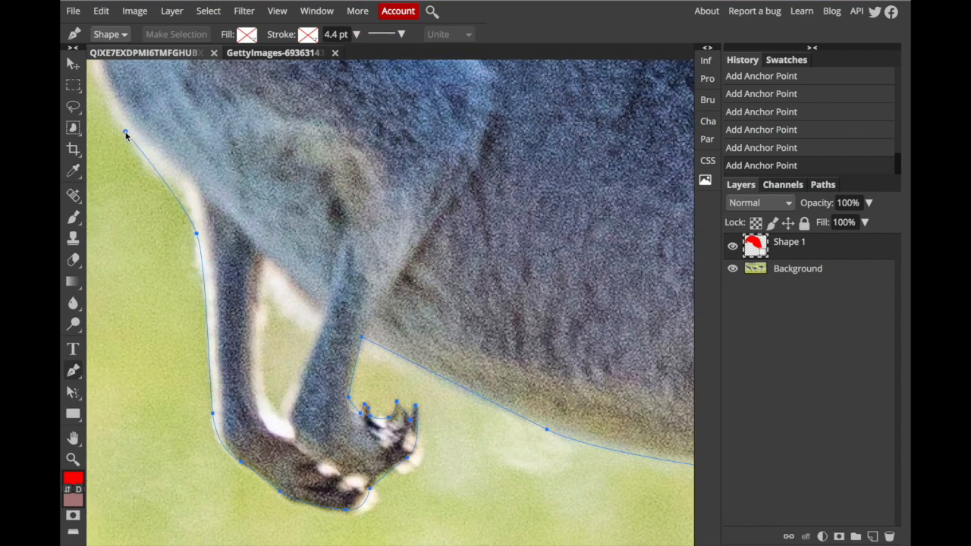
scroll(112, 109, up, 5)
scroll(113, 109, left, 1)
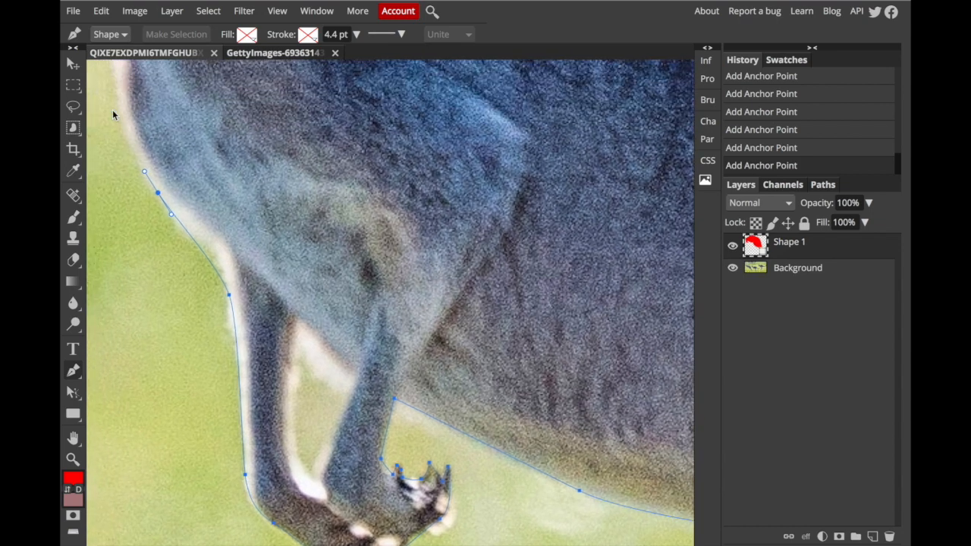
scroll(112, 109, up, 4)
scroll(112, 109, left, 1)
drag(141, 132, 140, 76)
key(ctrl+z)
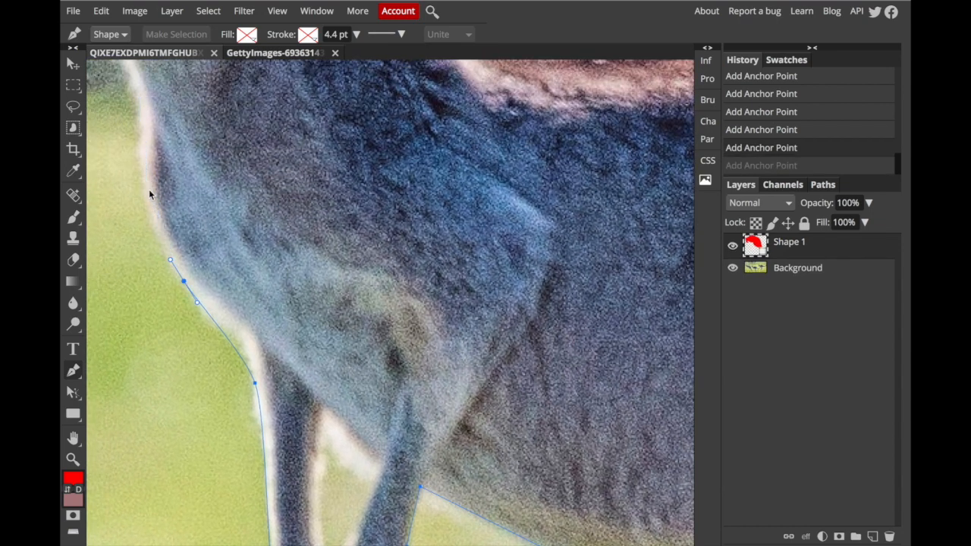
drag(142, 184, 103, 124)
Trace the path from the neck through the throat, along the jaw and around the mouth to the nose tip.
scroll(136, 144, up, 3)
scroll(136, 144, left, 1)
scroll(137, 150, up, 1)
scroll(106, 125, up, 3)
scroll(106, 125, left, 4)
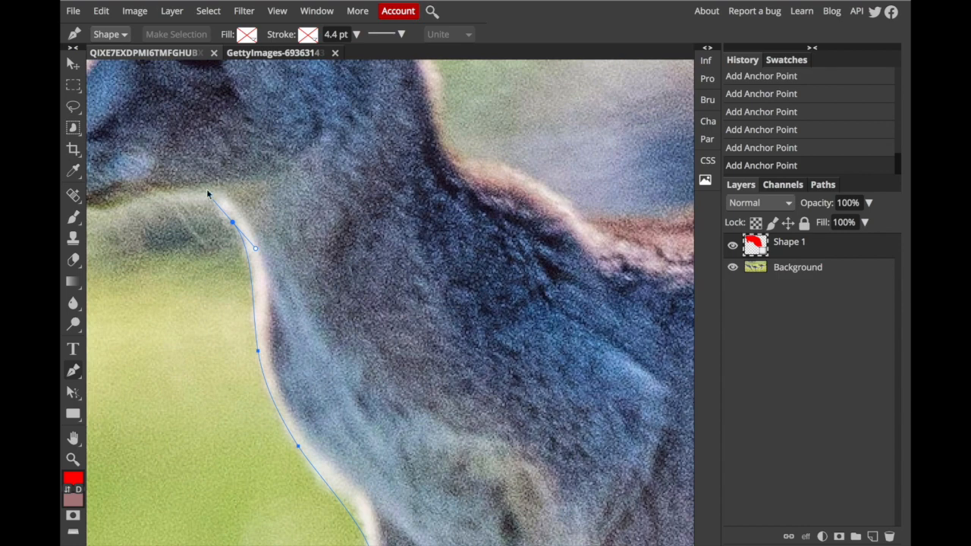
drag(125, 204, 95, 218)
scroll(94, 219, left, 4)
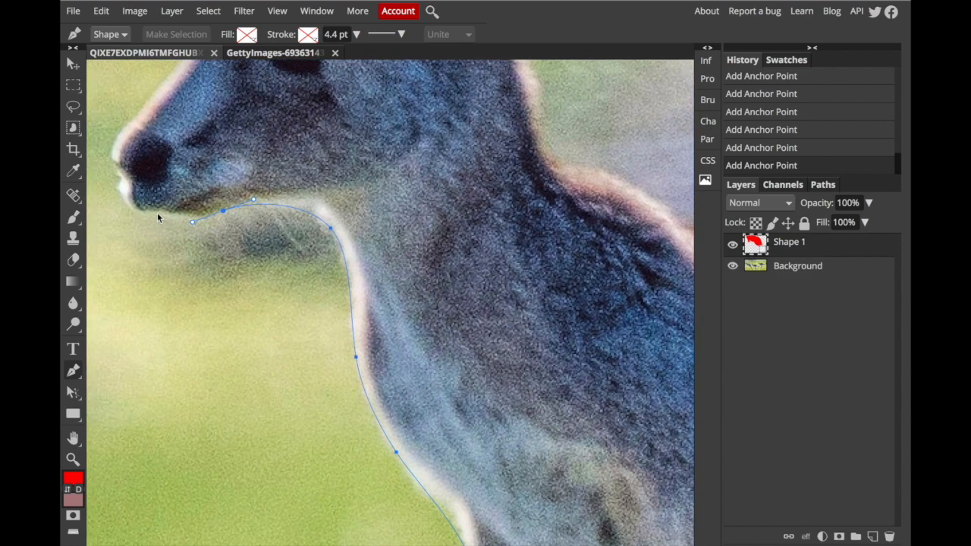
click(130, 210)
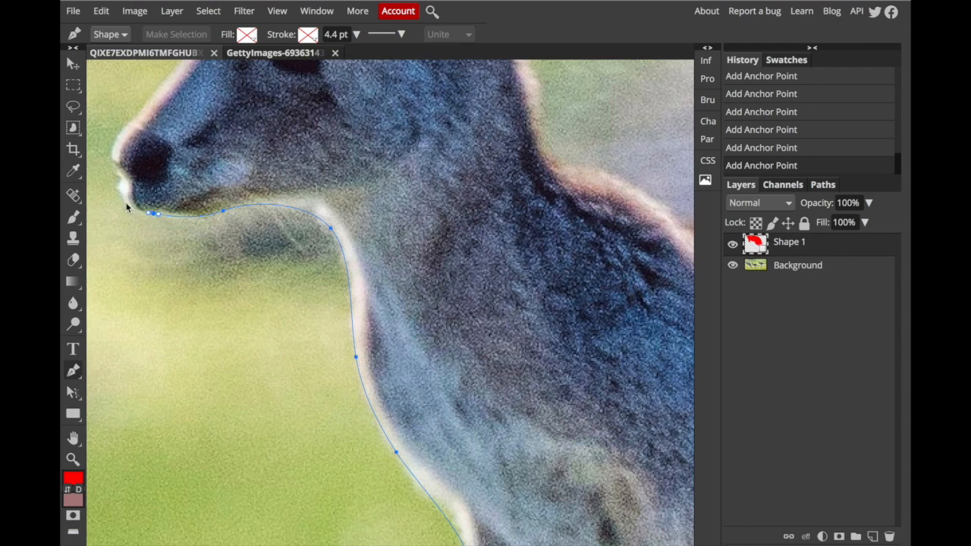
click(119, 181)
click(112, 154)
Trace the path up the bridge of the nose and over the forehead to the base of the front ear.
scroll(113, 153, up, 2)
scroll(112, 153, right, 1)
drag(129, 149, 150, 129)
click(175, 94)
scroll(176, 94, up, 3)
drag(188, 112, 200, 96)
scroll(200, 94, up, 3)
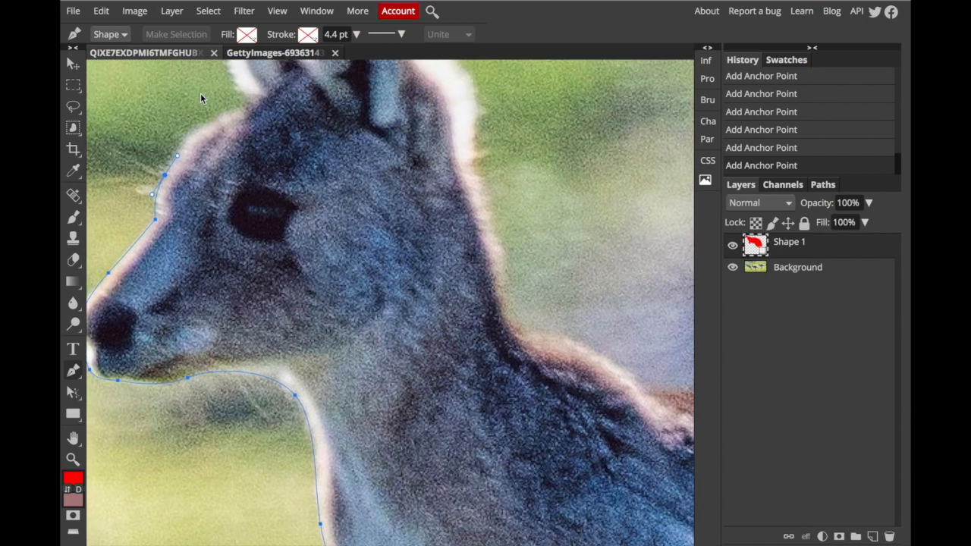
drag(230, 138, 261, 129)
click(265, 128)
Trace the path around the pointed front ear, down to the gap between the two ears.
scroll(254, 132, up, 1)
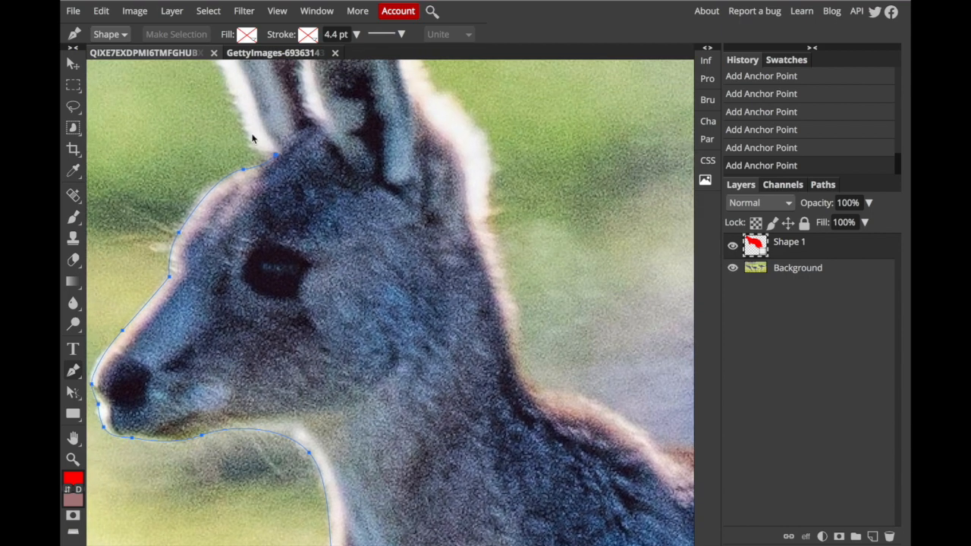
click(249, 143)
scroll(228, 136, up, 3)
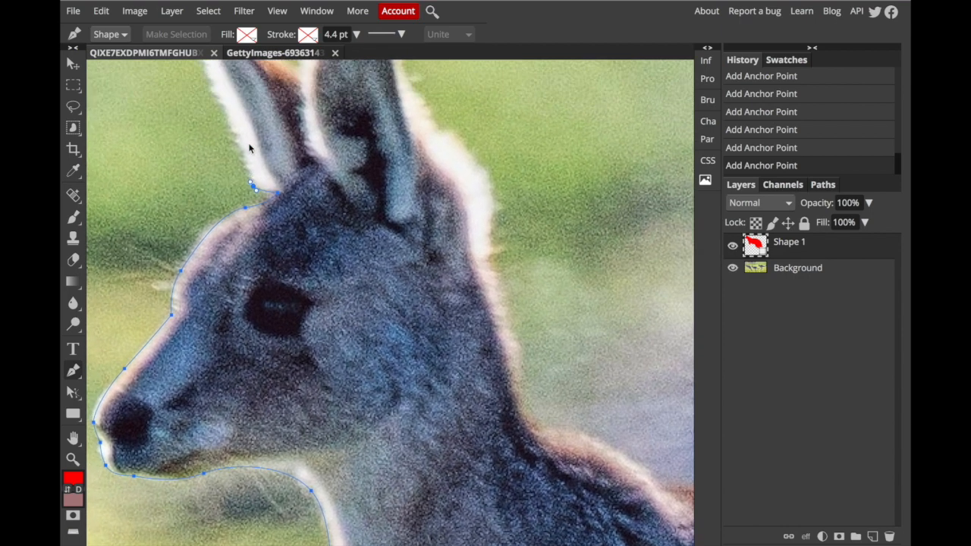
drag(203, 115, 224, 78)
scroll(194, 88, up, 1)
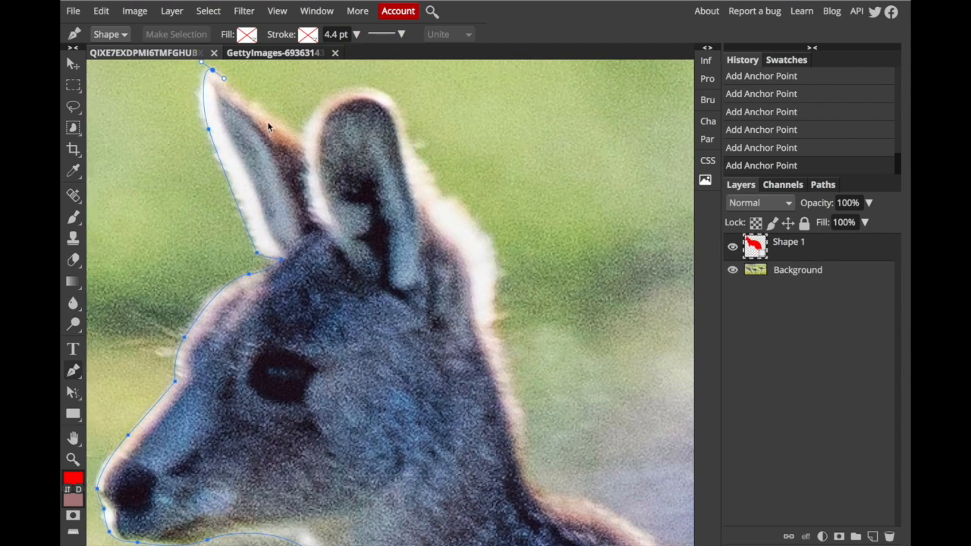
drag(275, 122, 303, 137)
Trace the path over the rounded second ear and down the back of the kangaroo's head.
drag(349, 89, 384, 82)
drag(405, 126, 415, 152)
click(439, 192)
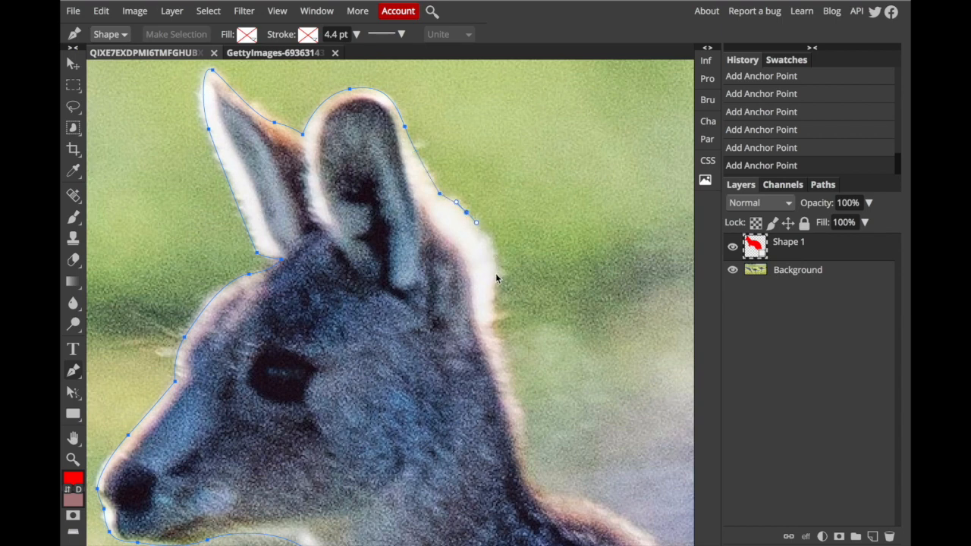
drag(495, 276, 494, 299)
scroll(501, 303, down, 2)
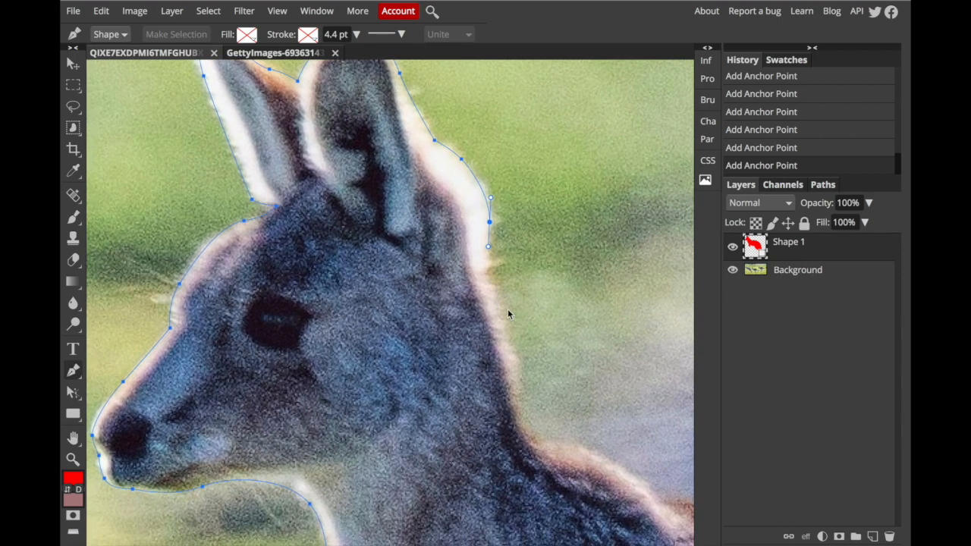
Continue the path down the back of the neck and onto the shoulder towards the starting point.
drag(517, 399, 512, 412)
click(525, 436)
scroll(536, 446, down, 2)
scroll(536, 446, right, 3)
drag(529, 421, 560, 445)
scroll(561, 446, down, 1)
scroll(561, 445, right, 2)
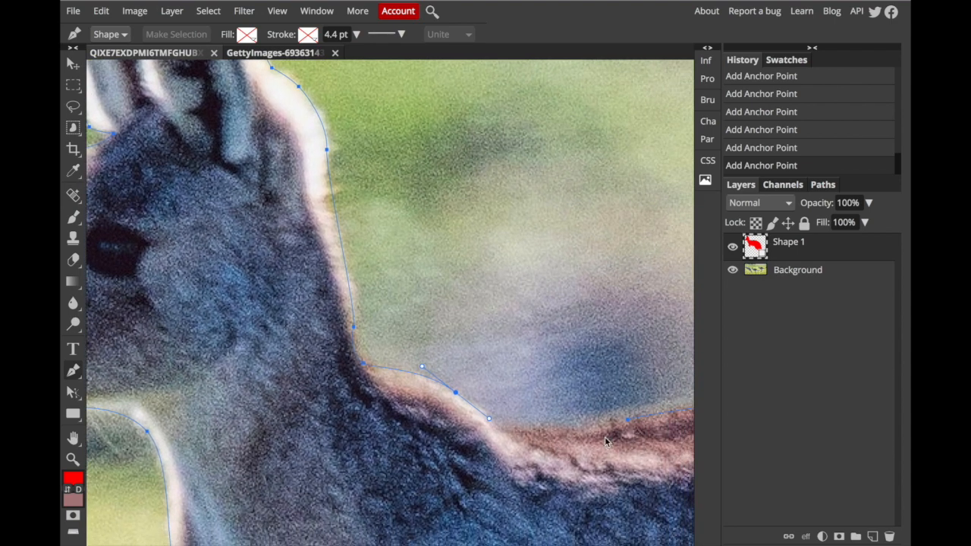
Close the path at its starting point on the kangaroo's upper back and convert the full outline into a selection.
click(628, 420)
drag(629, 419, 681, 406)
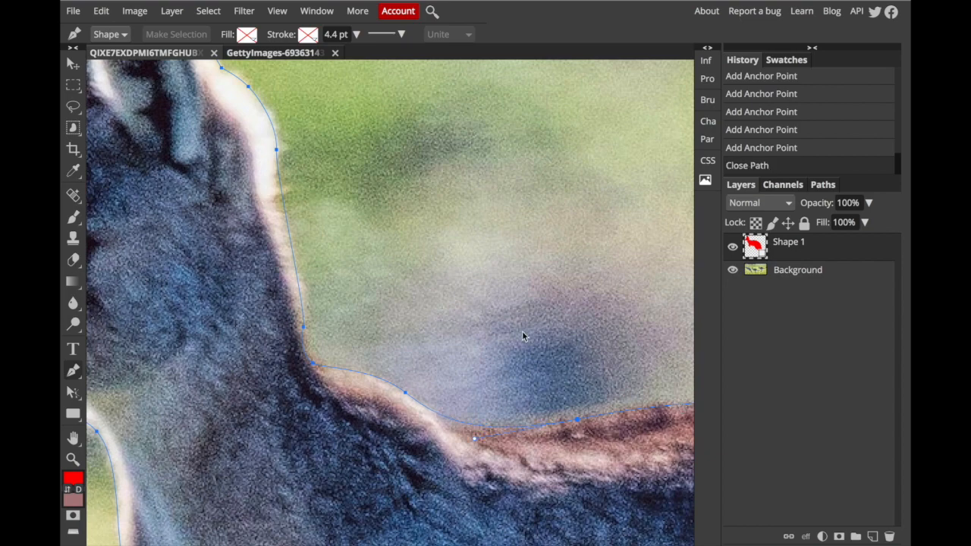
scroll(522, 336, down, 5)
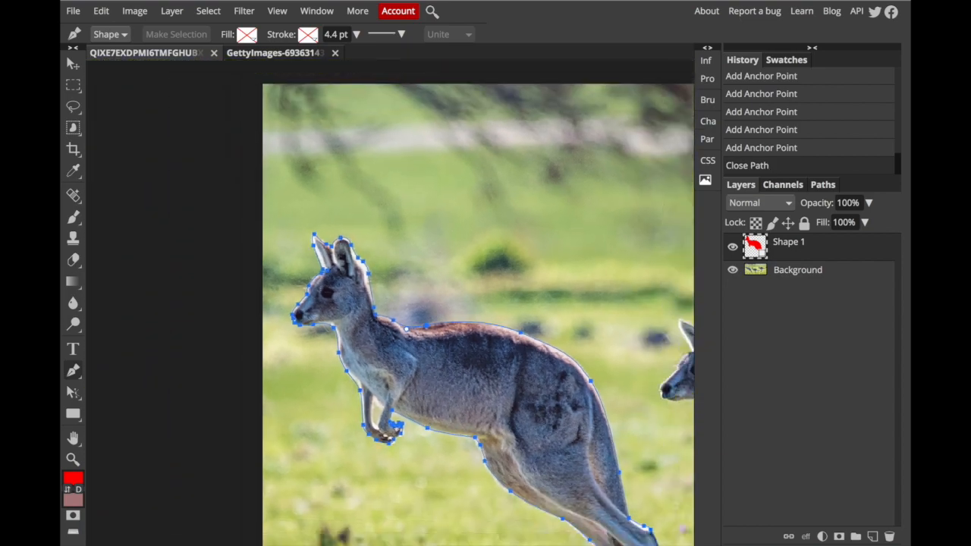
scroll(301, 349, down, 1)
scroll(457, 298, right, 3)
scroll(457, 297, down, 1)
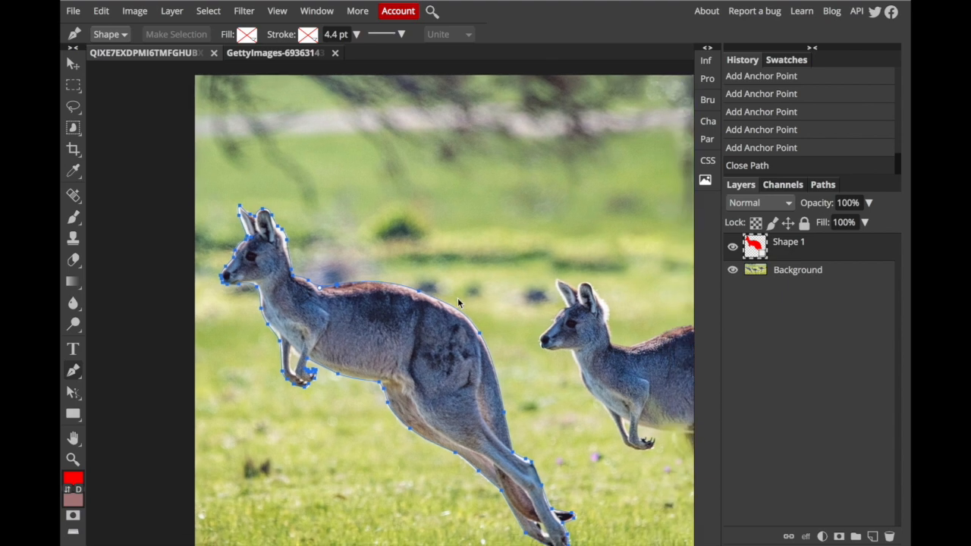
scroll(459, 277, right, 1)
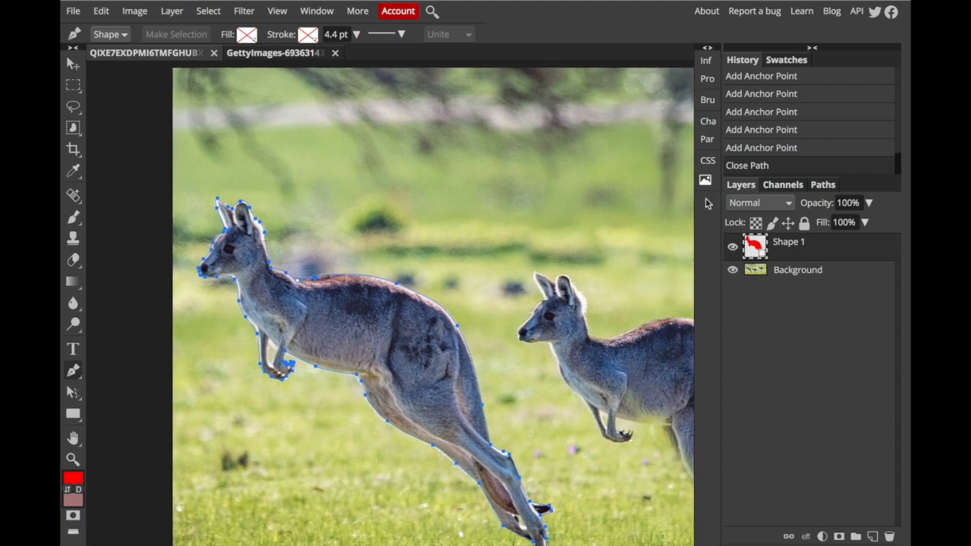
click(824, 187)
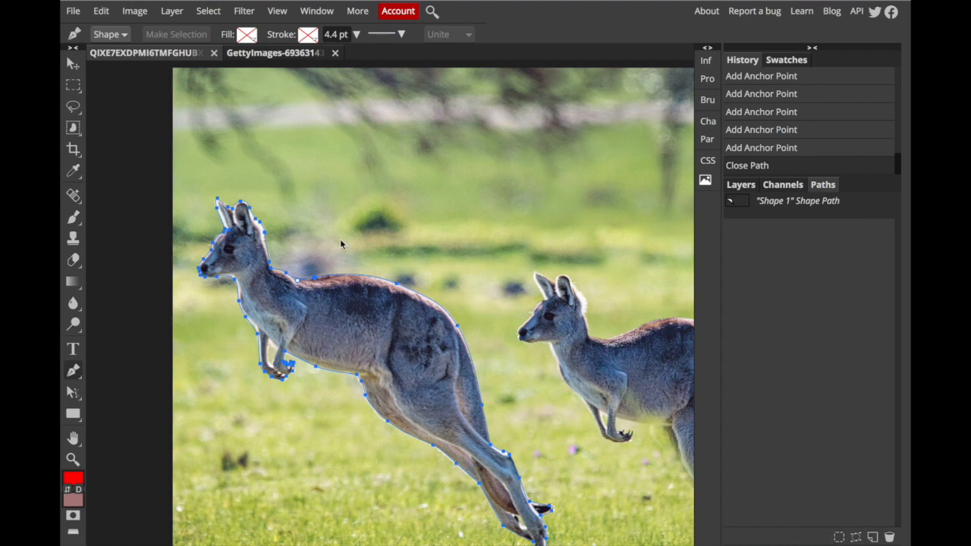
click(839, 537)
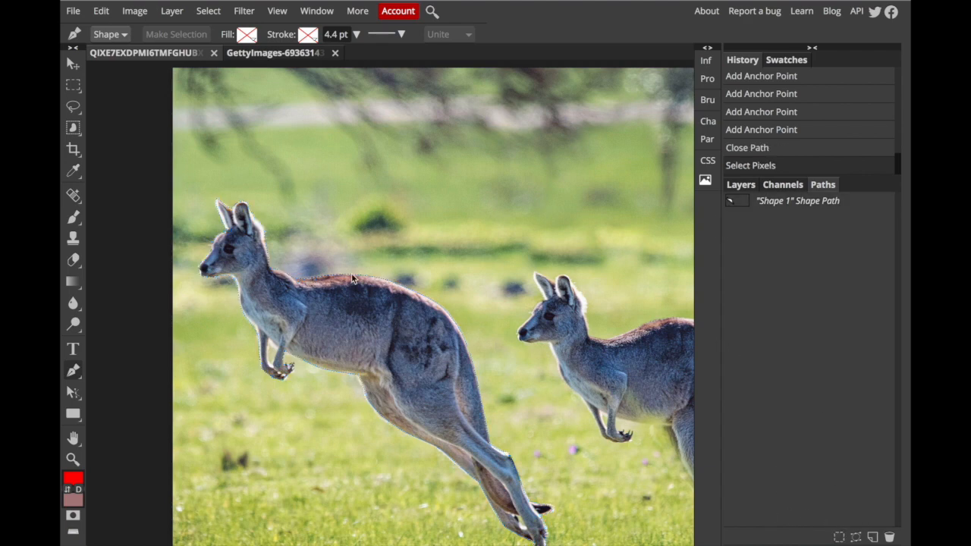
Copy the selected kangaroo from the Background layer, paste it onto its own layer, and hide the Background.
click(748, 188)
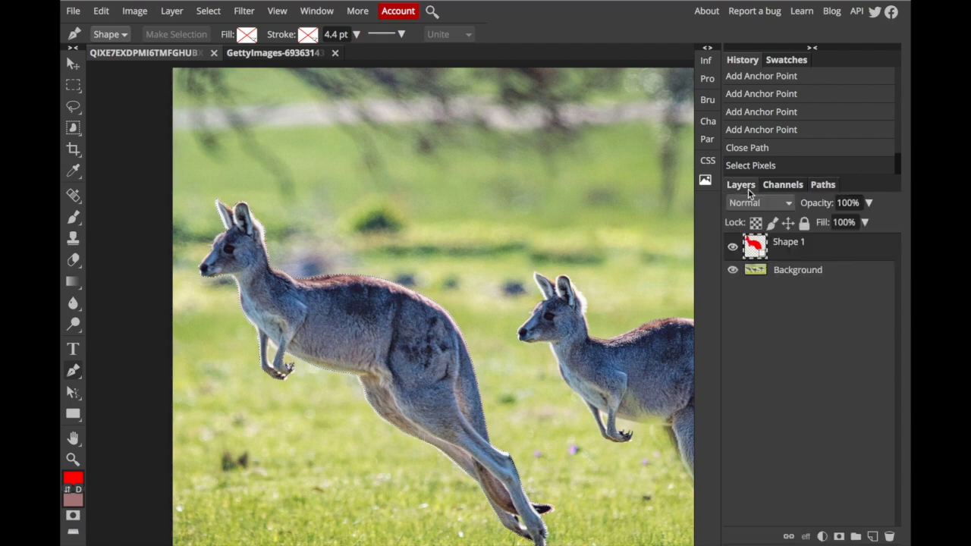
click(781, 273)
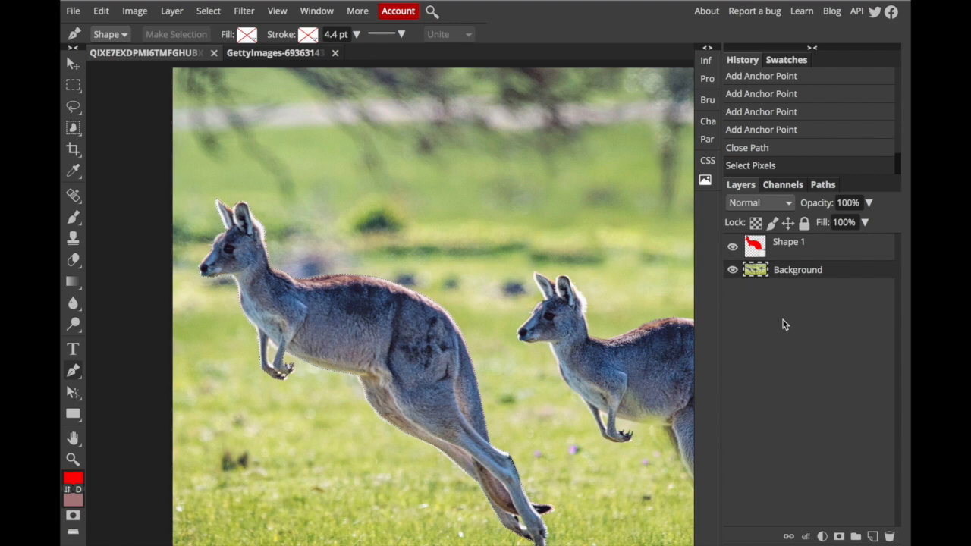
click(101, 11)
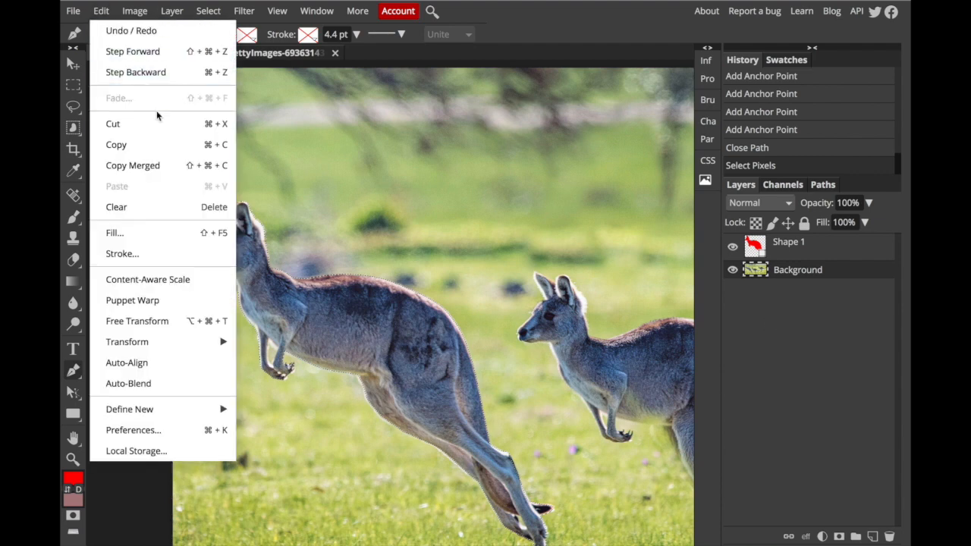
click(152, 145)
click(101, 11)
click(144, 183)
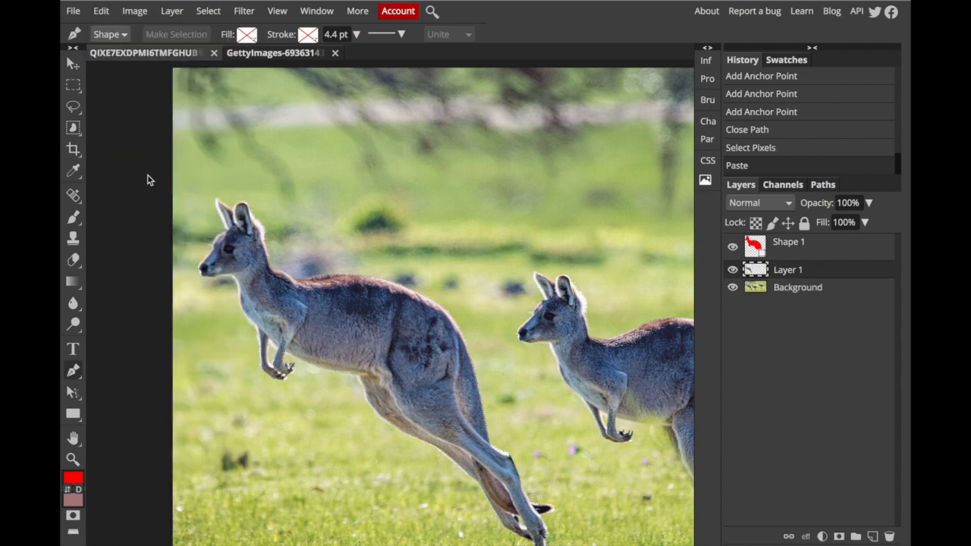
click(733, 289)
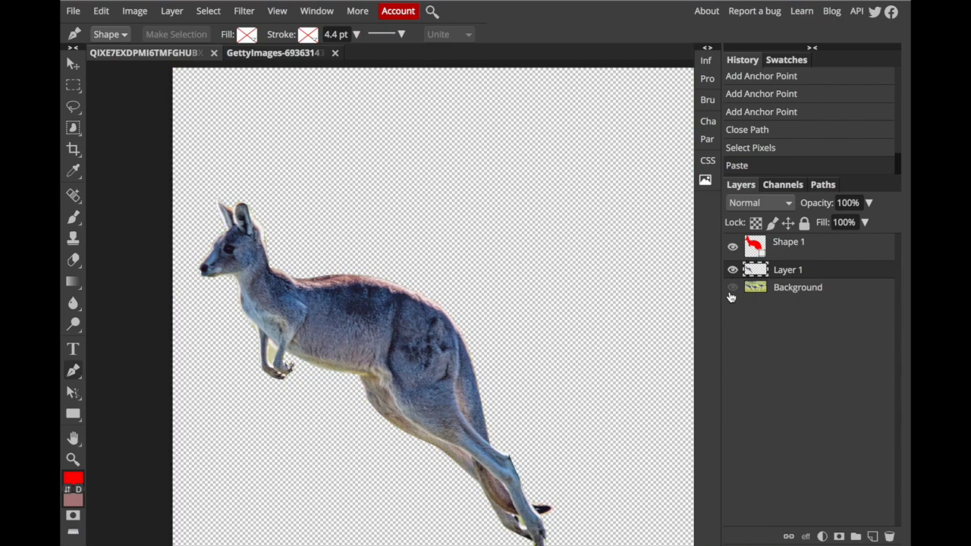
Trace a closed Pen path around the leftover green gap between the kangaroo's two front legs.
key(ctrl+plus)
key(ctrl+plus)
key(ctrl+plus)
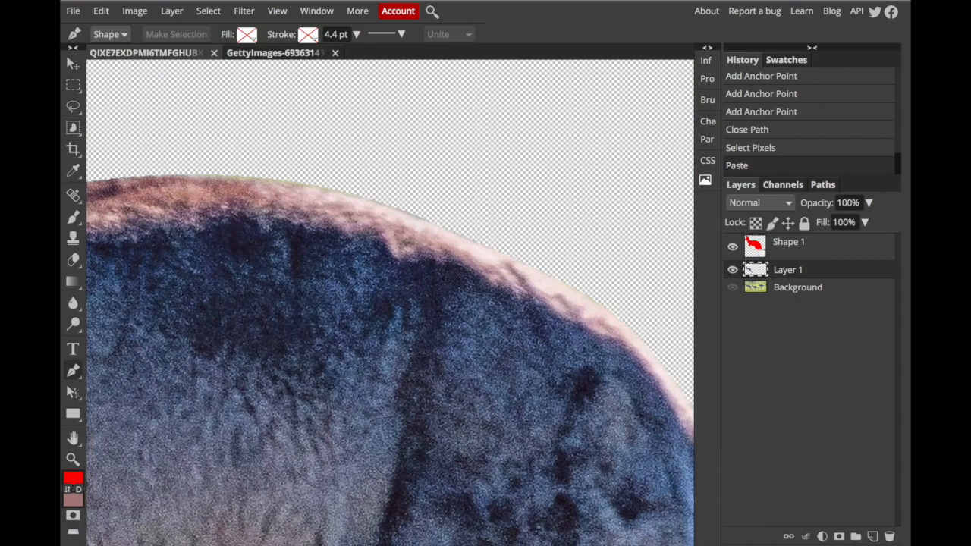
scroll(189, 288, down, 10)
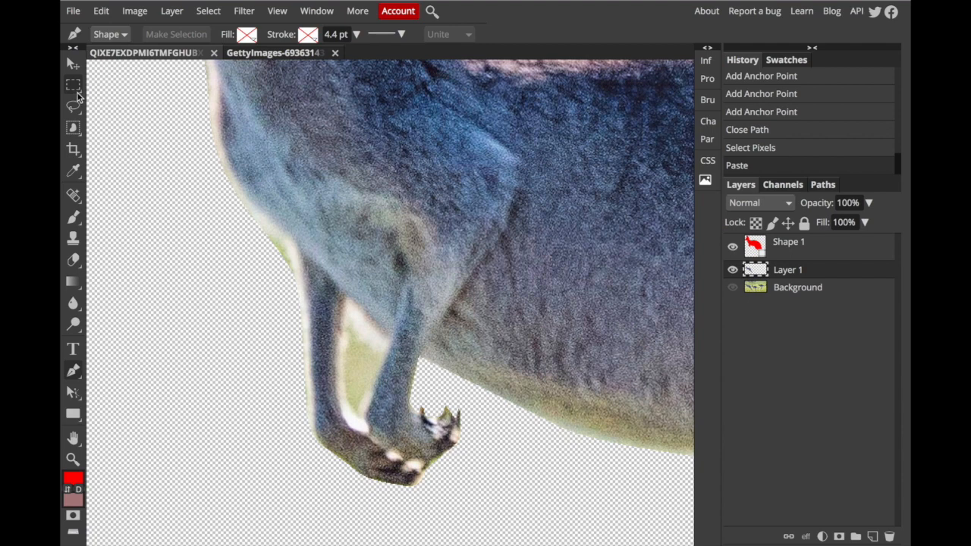
click(347, 302)
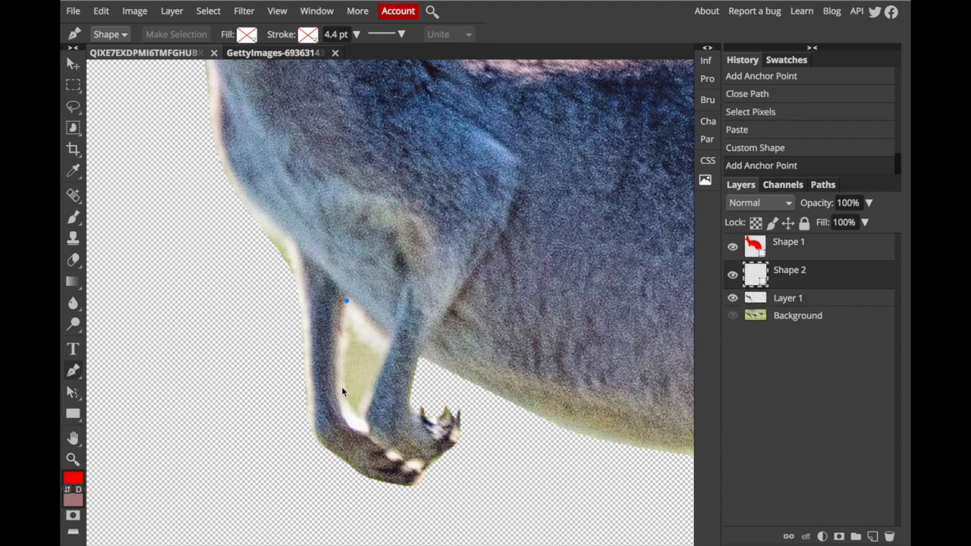
drag(345, 397, 358, 417)
click(362, 417)
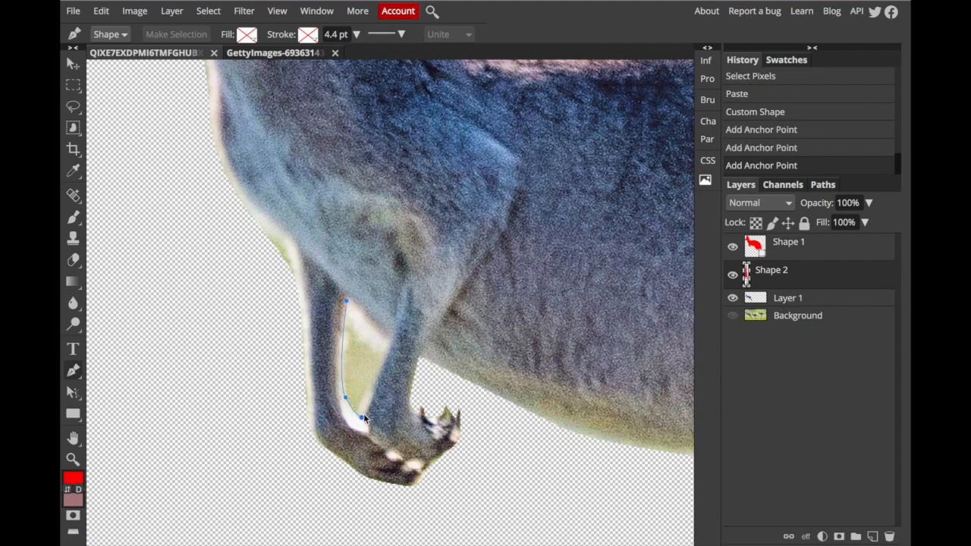
click(365, 395)
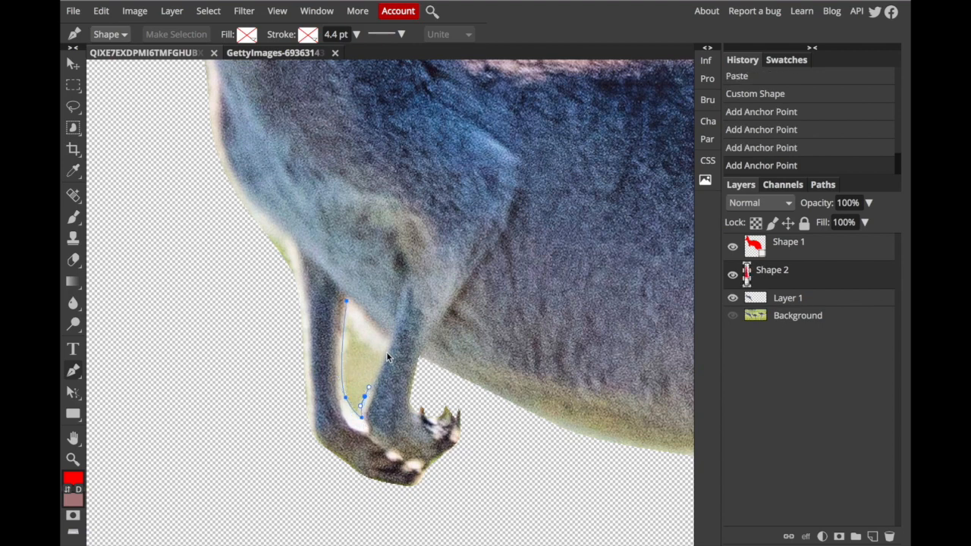
click(391, 343)
click(347, 301)
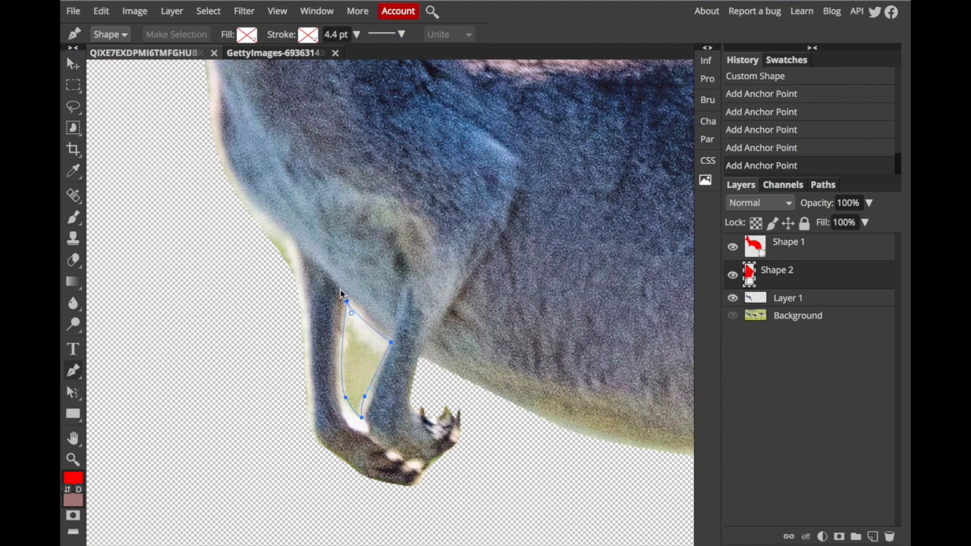
Convert the path between the front legs into a selection and clear that area from Layer 1.
click(824, 188)
right_click(804, 204)
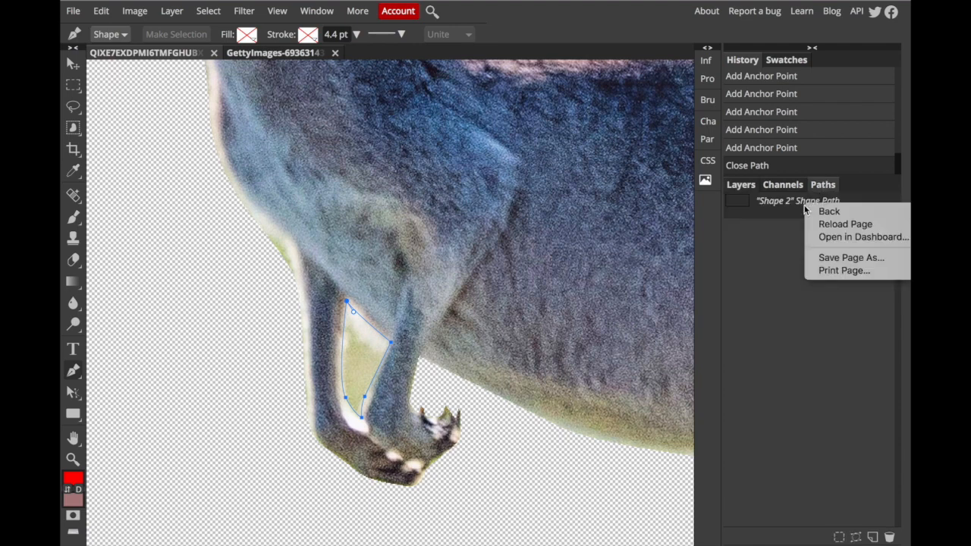
click(753, 240)
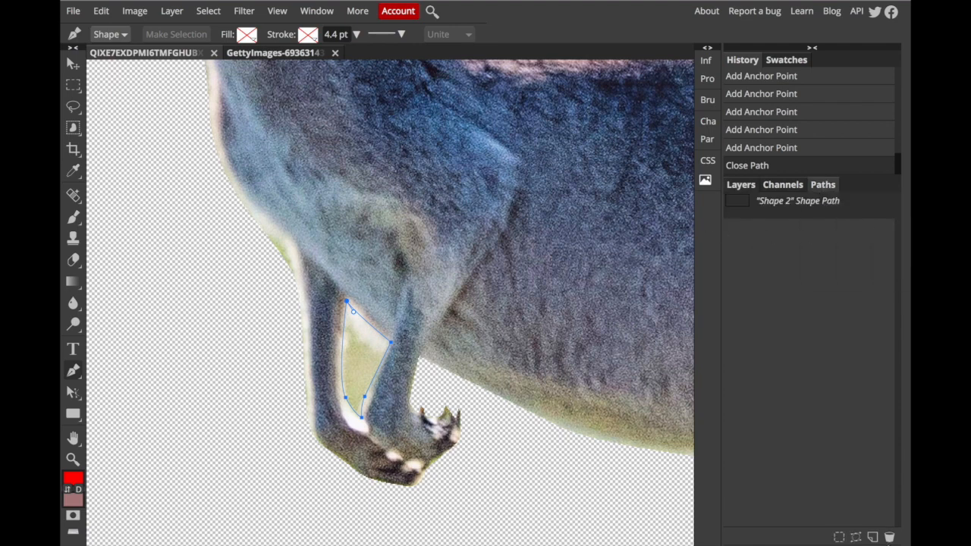
click(838, 539)
click(742, 188)
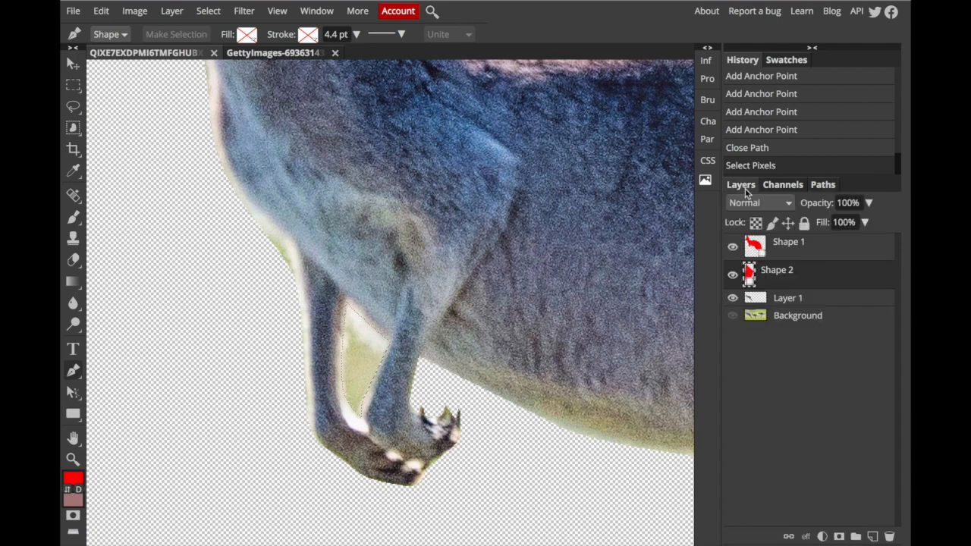
click(787, 300)
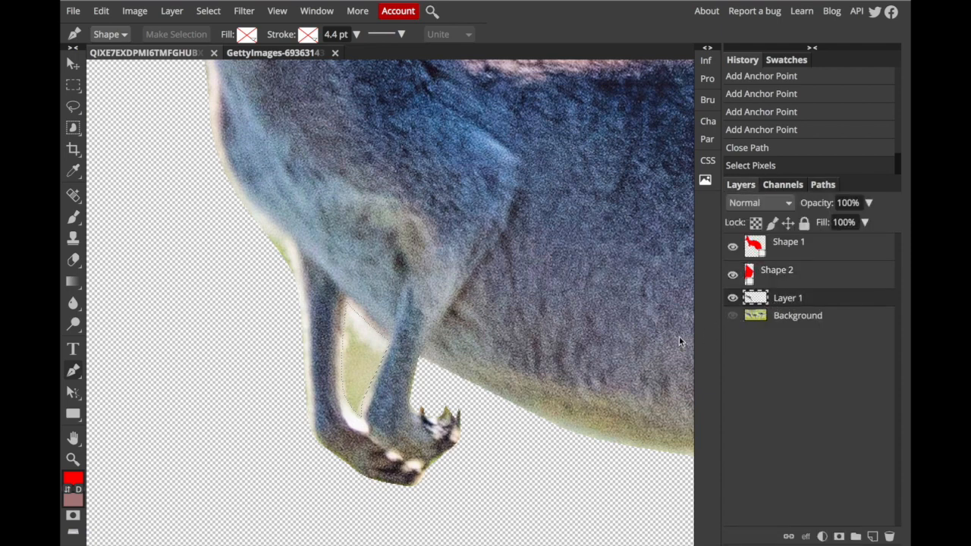
key(Delete)
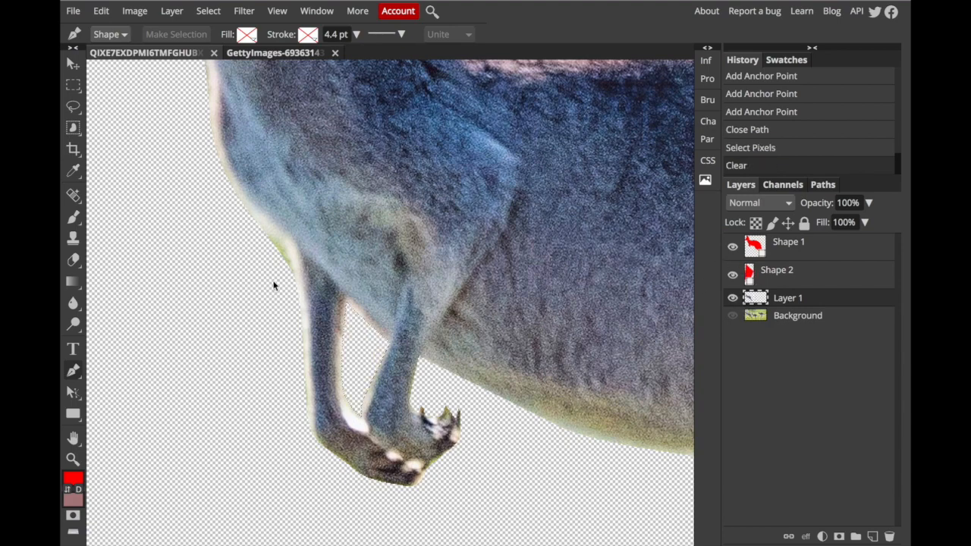
Examine the cutout's edge from the front paws along the belly to the hind feet for leftover background.
key(ctrl+minus)
key(ctrl+minus)
key(ctrl+minus)
key(ctrl+minus)
key(ctrl+minus)
key(ctrl+minus)
key(ctrl+minus)
key(ctrl+minus)
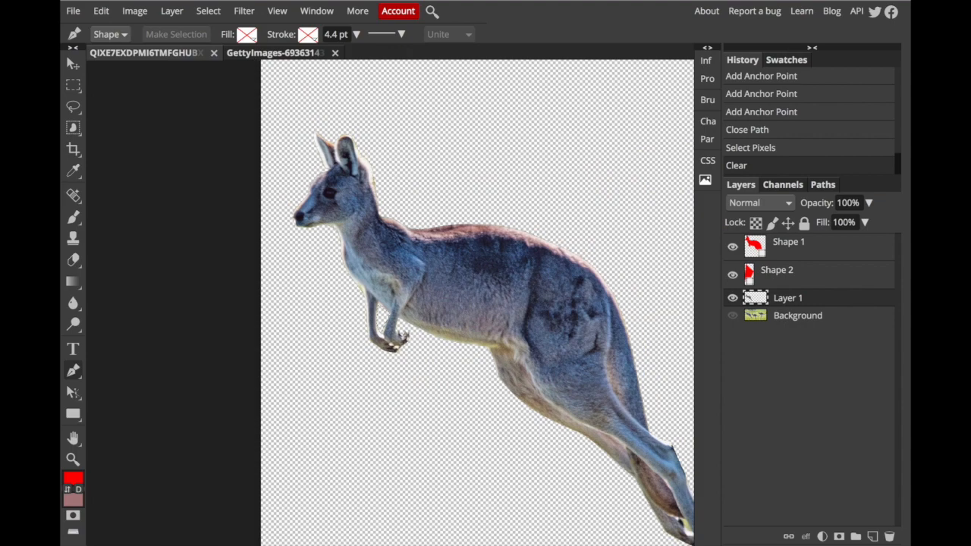
key(ctrl+minus)
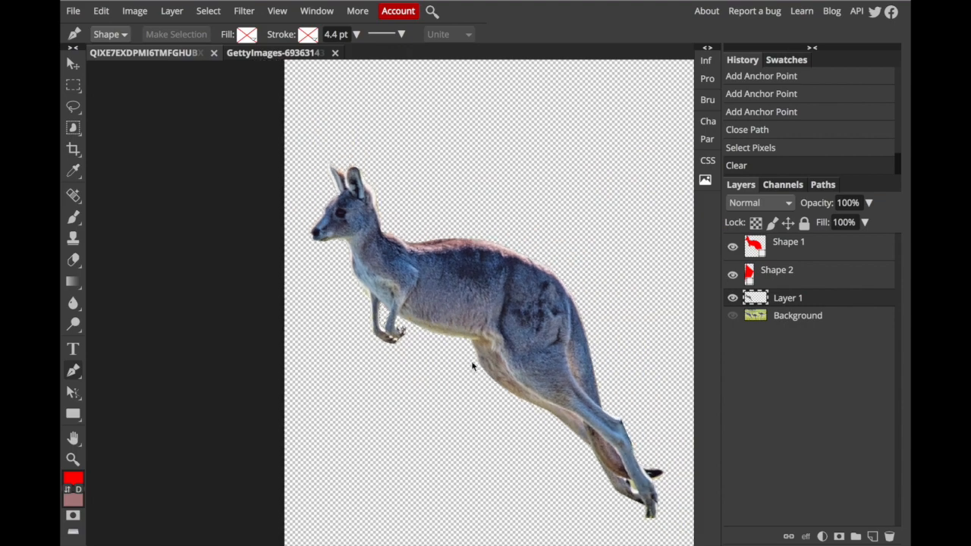
key(ctrl+plus)
key(ctrl+plus)
key(ctrl+plus)
key(ctrl+plus)
key(ctrl+plus)
key(ctrl+plus)
key(ctrl+plus)
key(ctrl+plus)
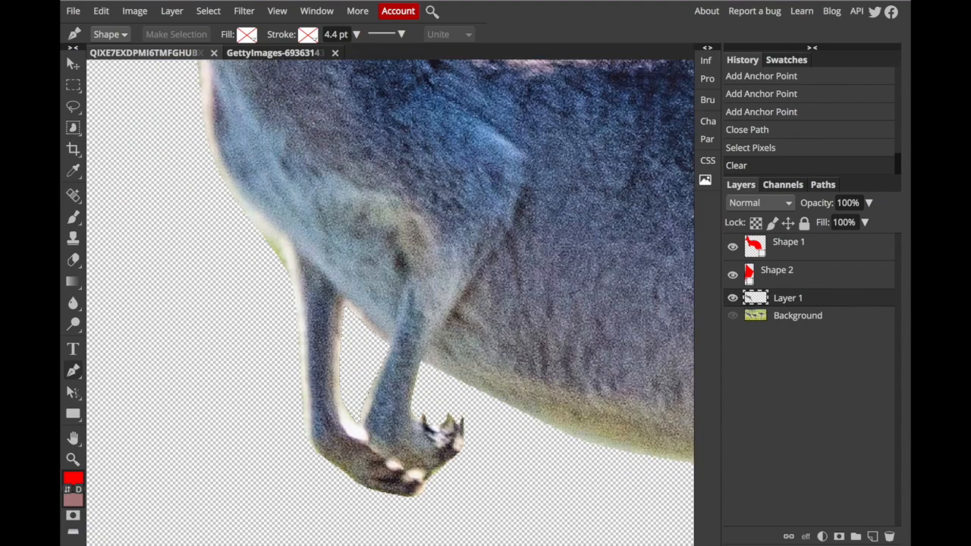
scroll(570, 350, down, 5)
scroll(570, 351, right, 5)
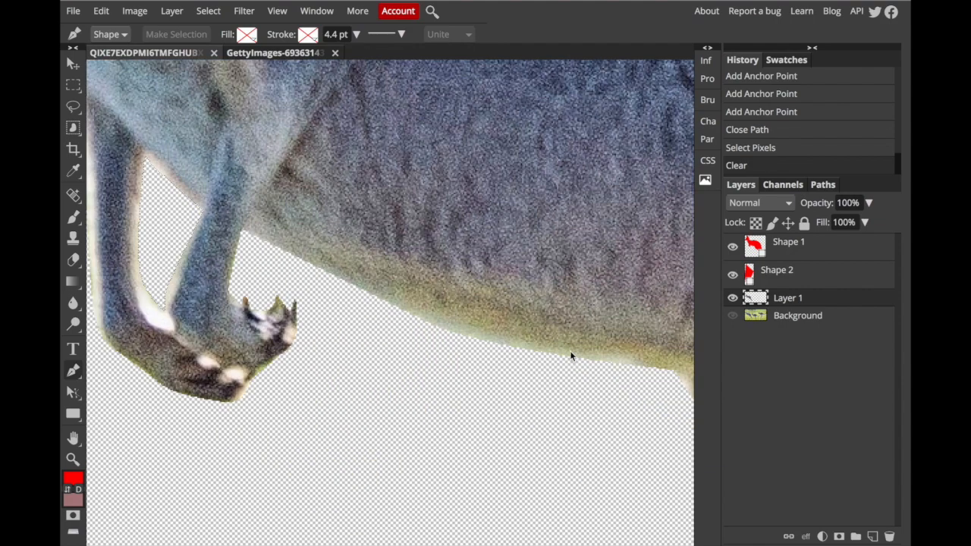
scroll(570, 351, down, 8)
scroll(570, 351, right, 7)
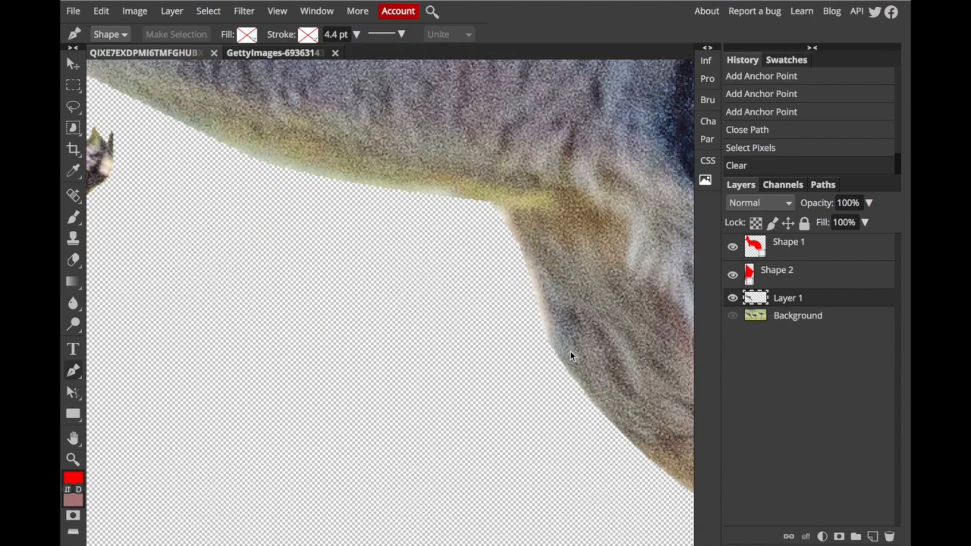
scroll(570, 350, down, 6)
scroll(570, 350, right, 6)
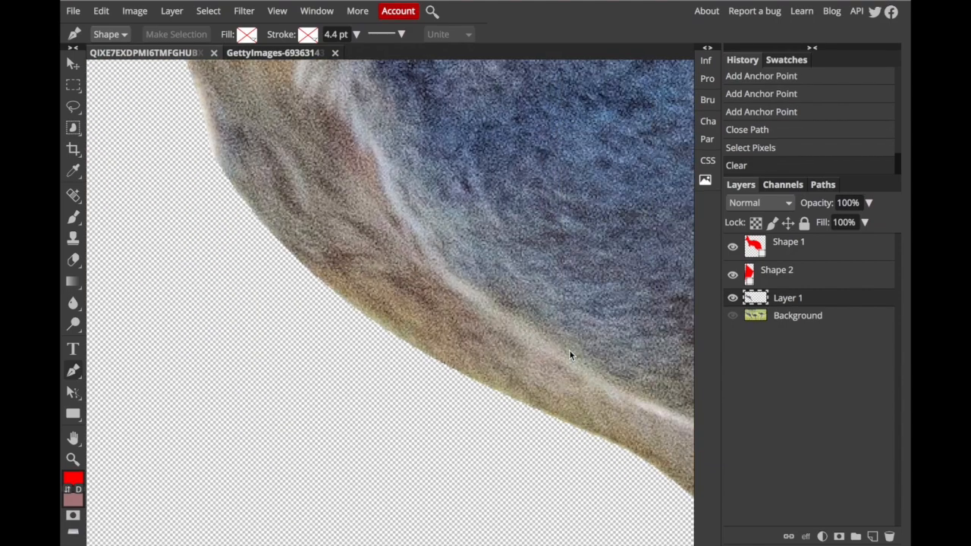
scroll(569, 350, down, 6)
scroll(570, 351, right, 6)
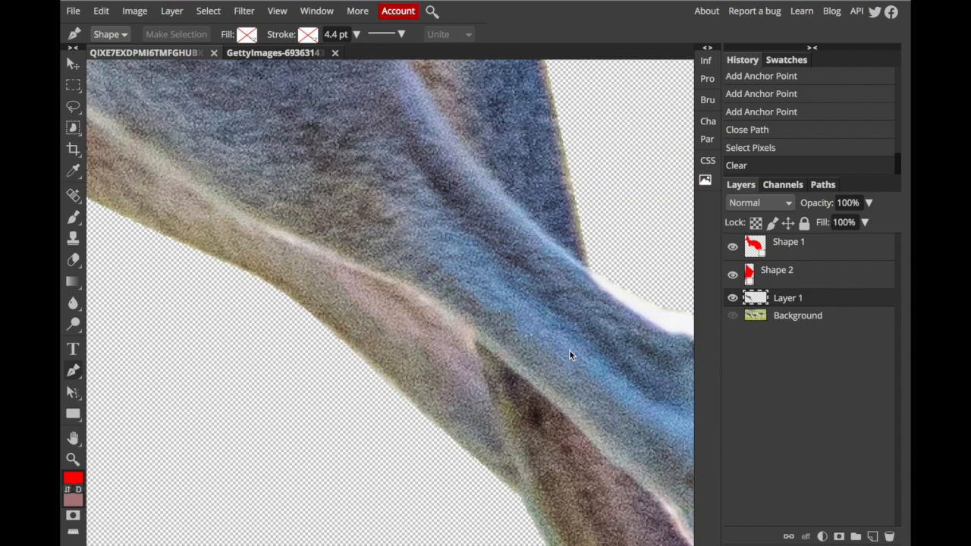
scroll(569, 350, down, 6)
scroll(570, 350, right, 6)
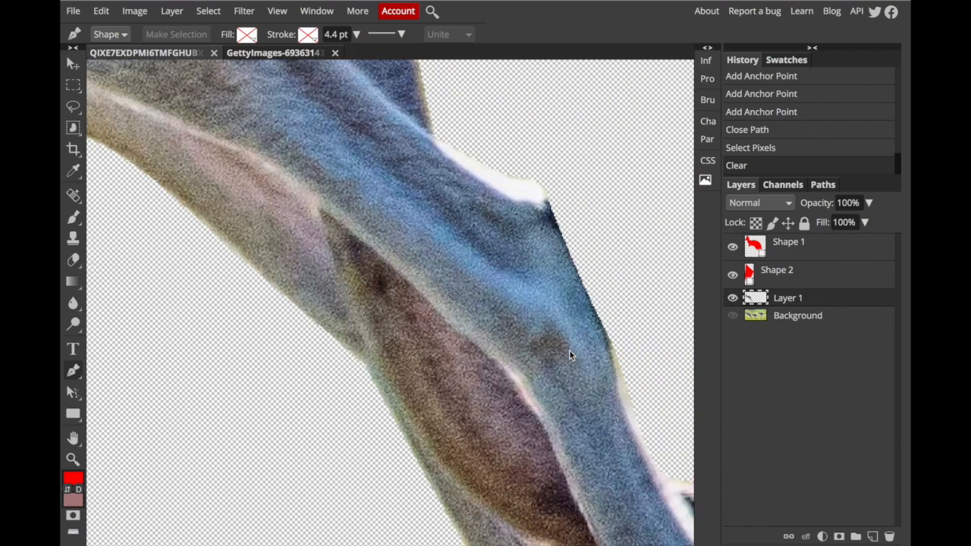
scroll(570, 350, down, 4)
scroll(569, 351, right, 3)
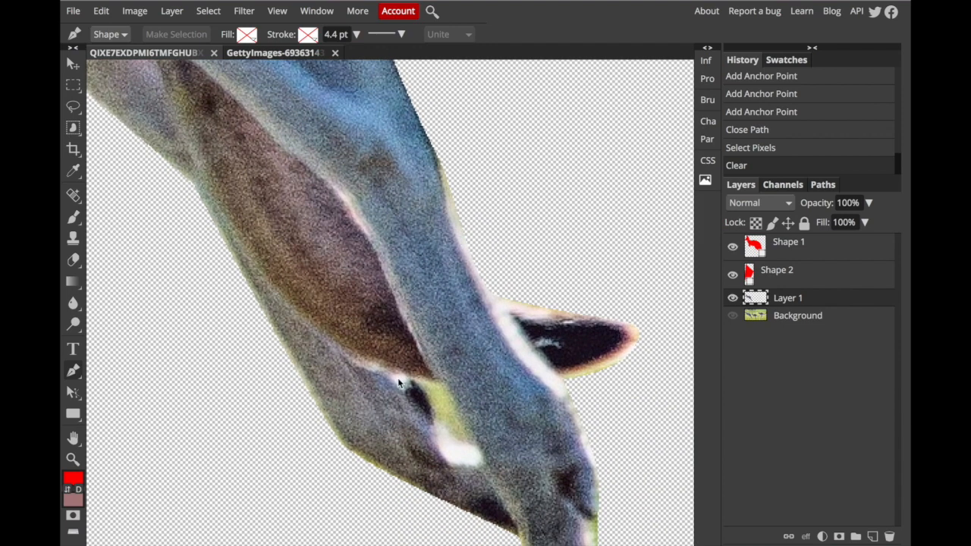
Trace a closed Pen path around the leftover green gap between the hind legs, just below the tail.
click(411, 377)
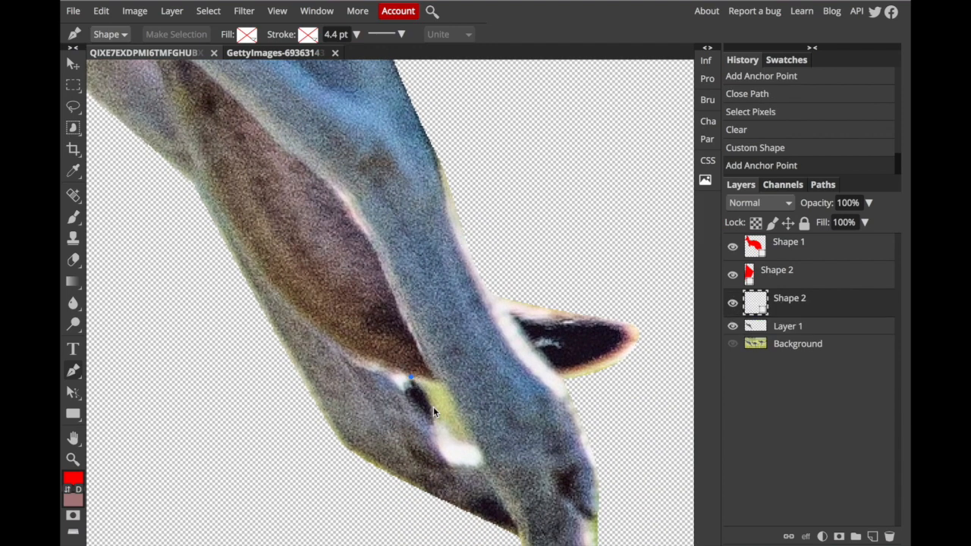
drag(434, 419, 478, 446)
click(477, 447)
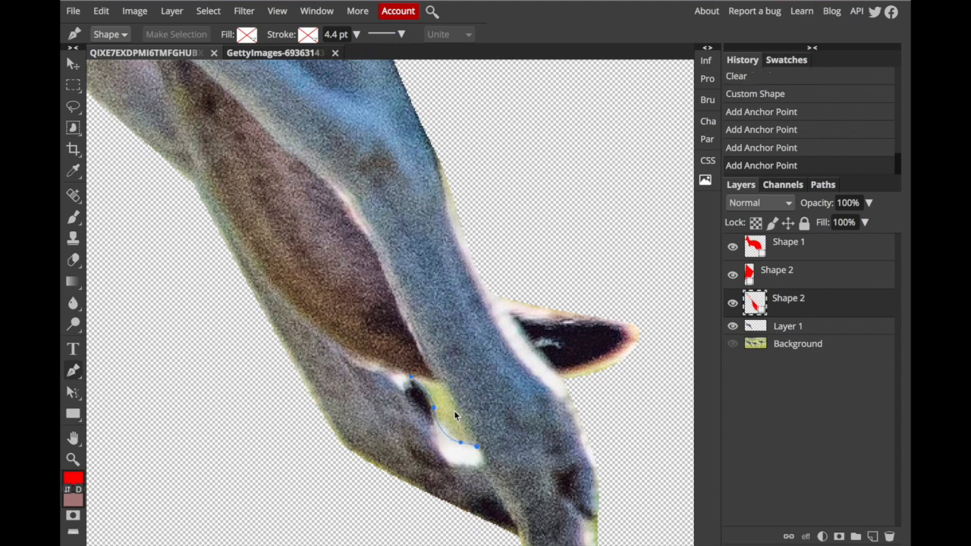
drag(451, 401, 450, 400)
click(444, 384)
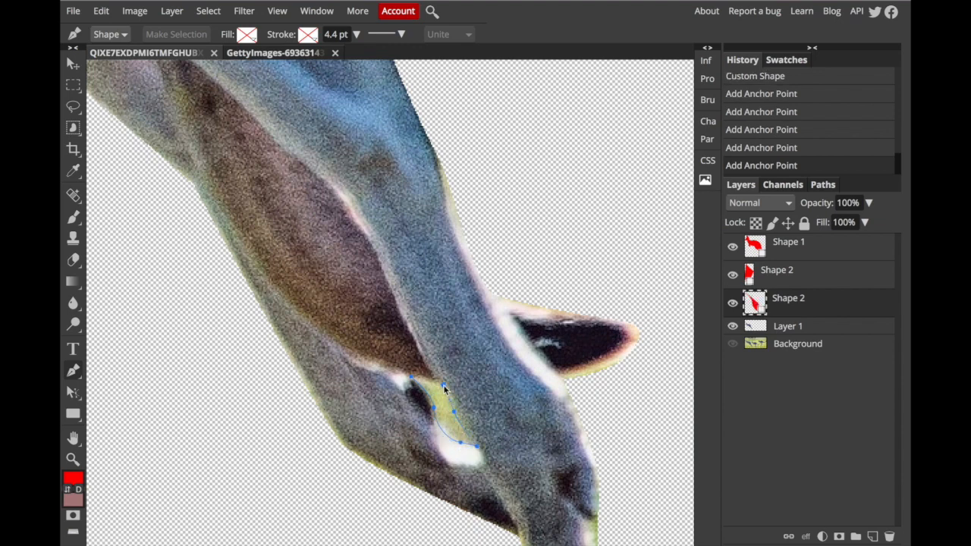
click(410, 377)
click(410, 377)
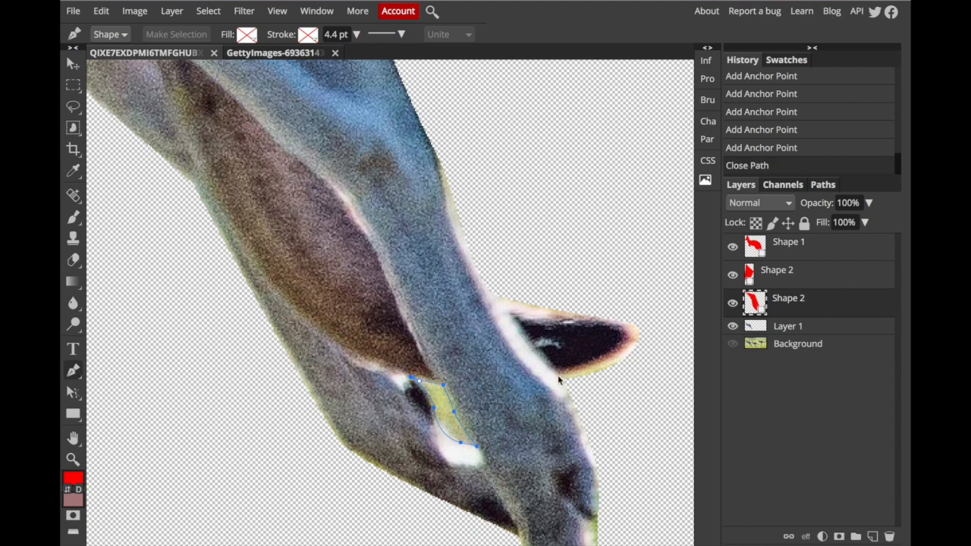
Convert the path around the gap between the hind legs into a selection and clear that area from Layer 1.
click(822, 185)
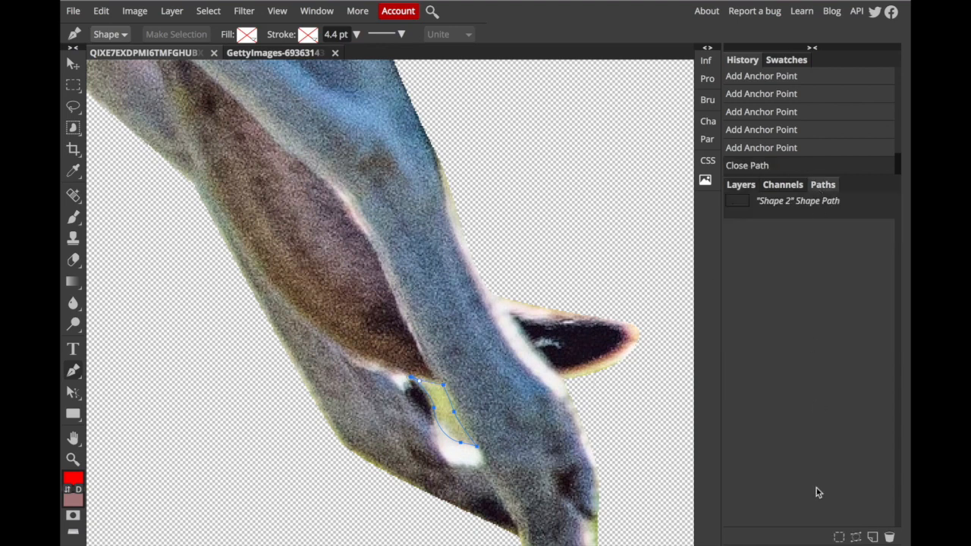
click(839, 535)
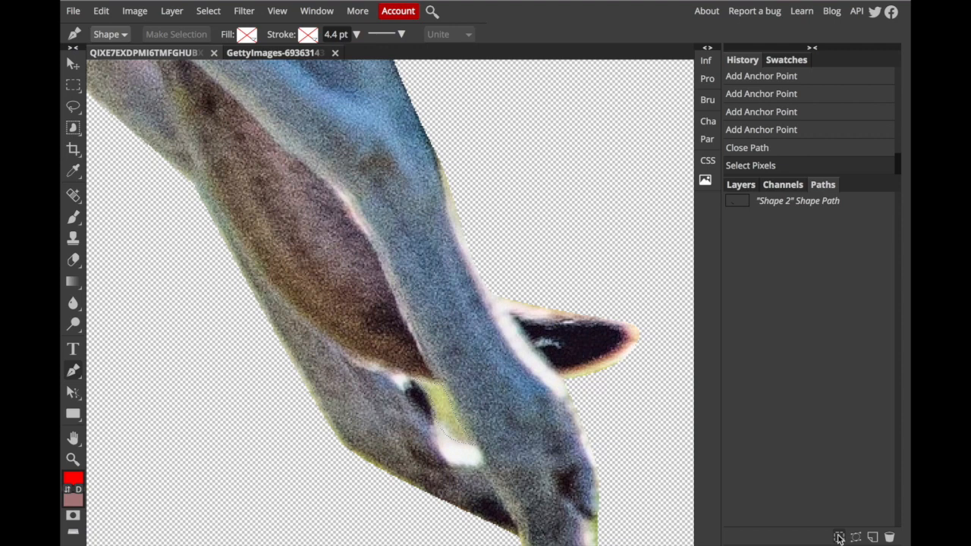
click(744, 187)
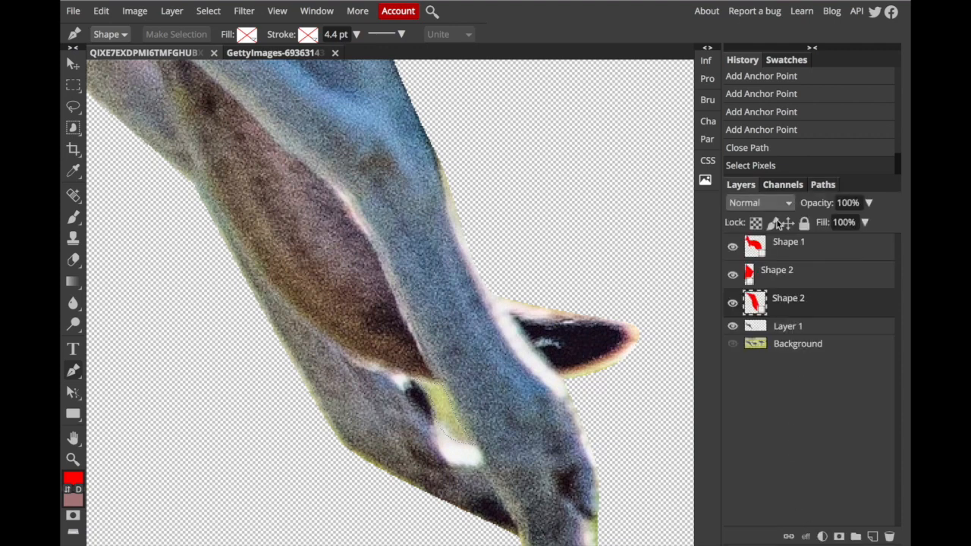
click(800, 329)
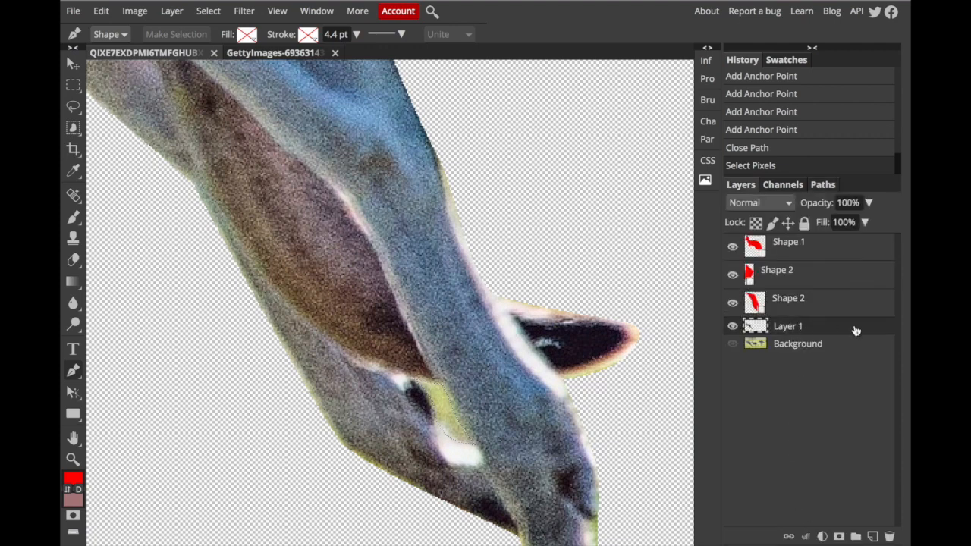
key(Delete)
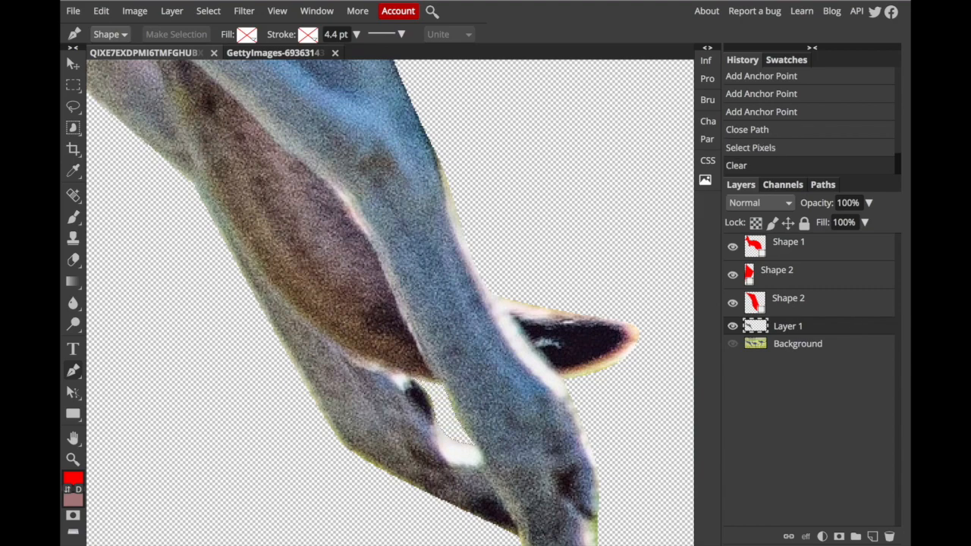
Hide Layer 1 with the kangaroo cutout and the three shape layers above it.
key(ctrl+minus)
key(ctrl+minus)
key(ctrl+minus)
key(ctrl+minus)
key(ctrl+minus)
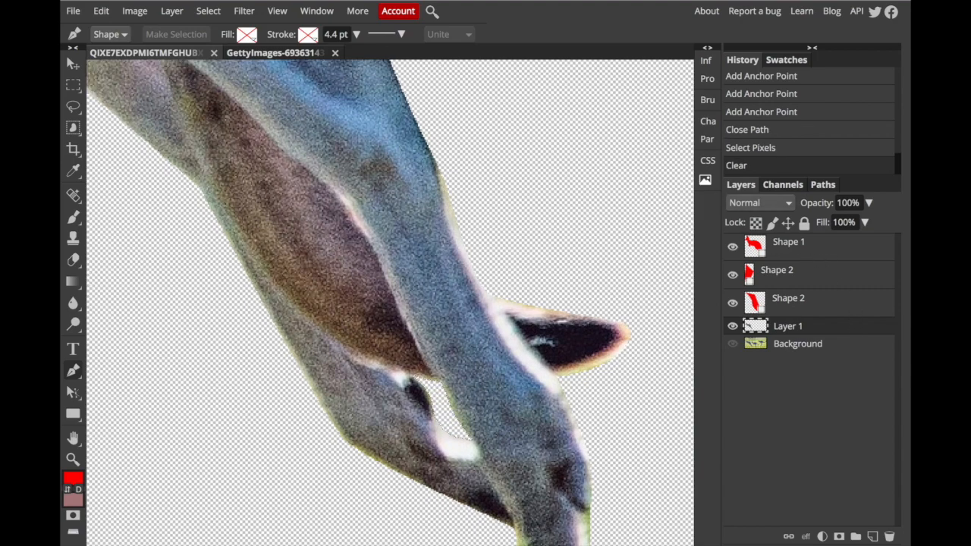
key(ctrl+minus)
key(ctrl+minus)
key(ctrl+minus)
key(ctrl+minus)
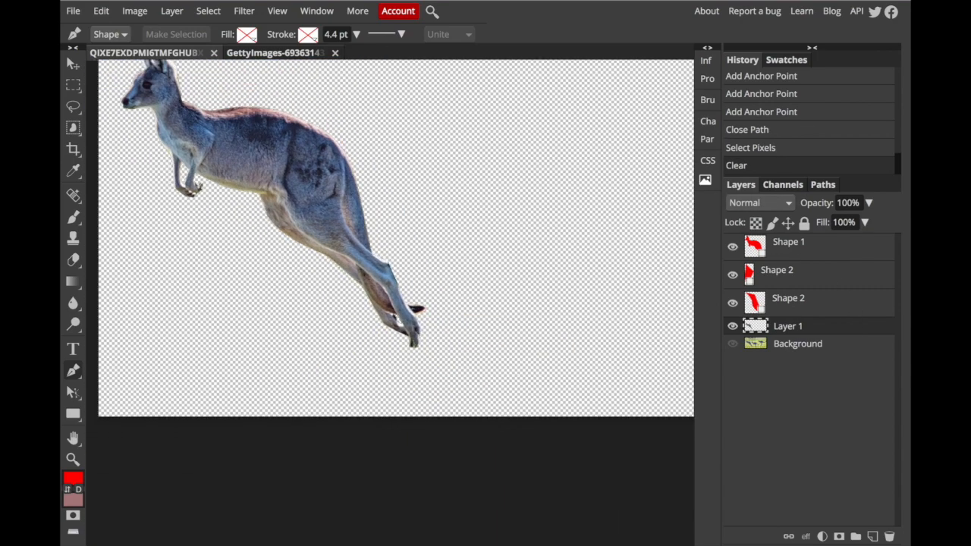
scroll(318, 205, up, 3)
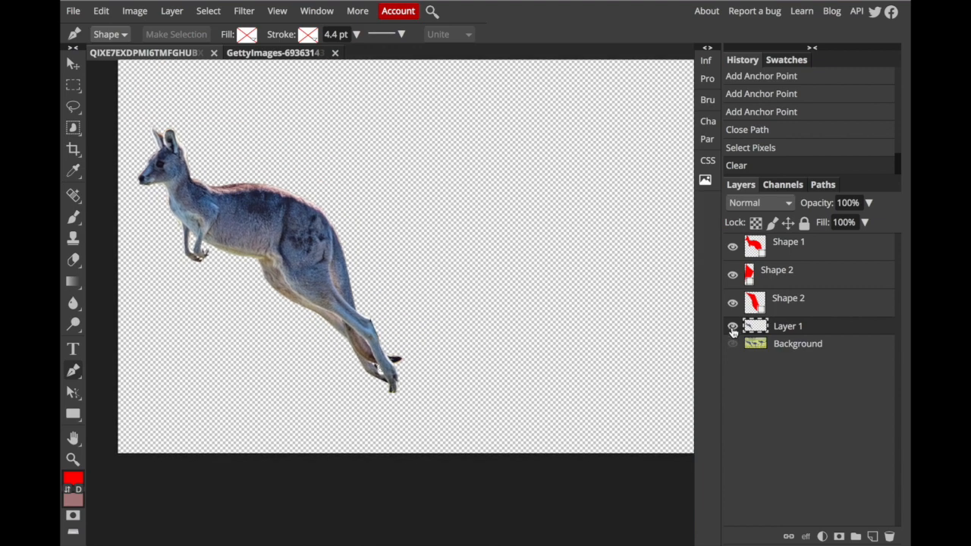
click(732, 326)
click(732, 302)
click(732, 275)
click(732, 247)
Rename each of the three shape layers to K 1.
double_click(792, 299)
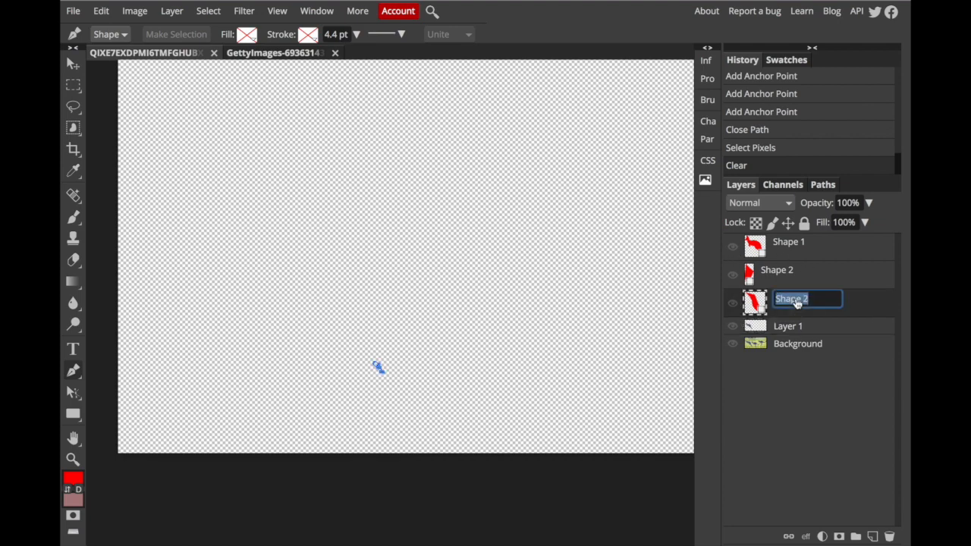
text(Kan)
key(BackSpace)
key(BackSpace)
text(1)
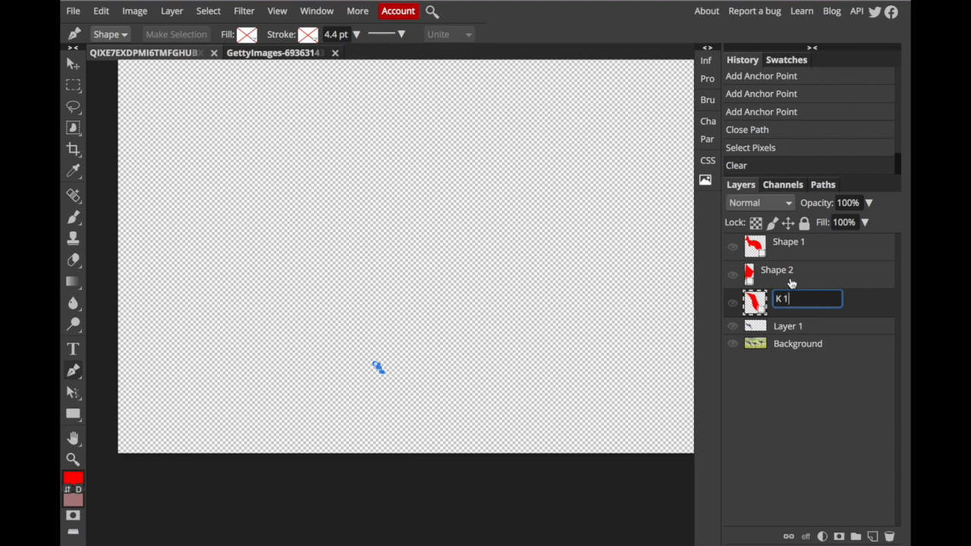
key(Return)
double_click(776, 271)
text(K)
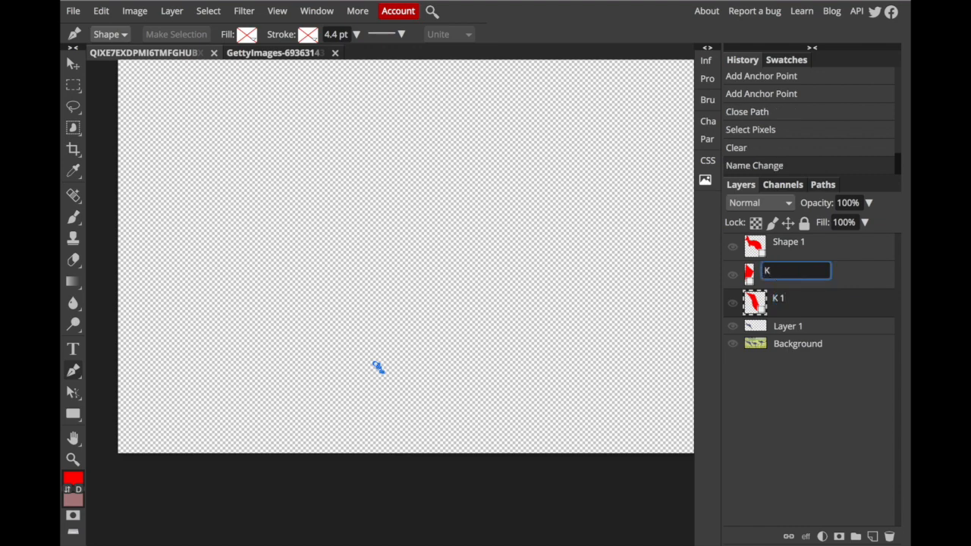
text( 1)
double_click(793, 242)
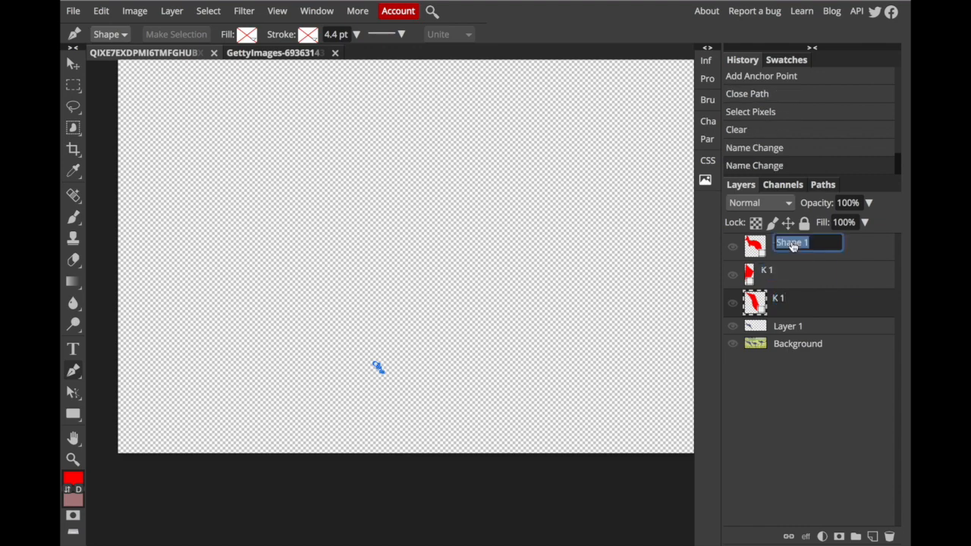
text(K 1)
key(Return)
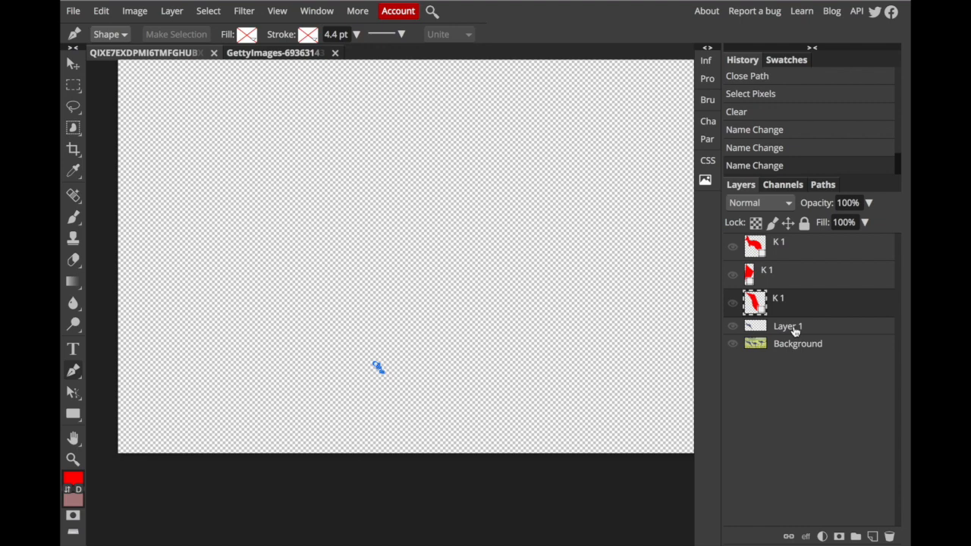
Rename Layer 1 to K1 layer, then select the Background layer and make it visible.
double_click(794, 329)
text(K)
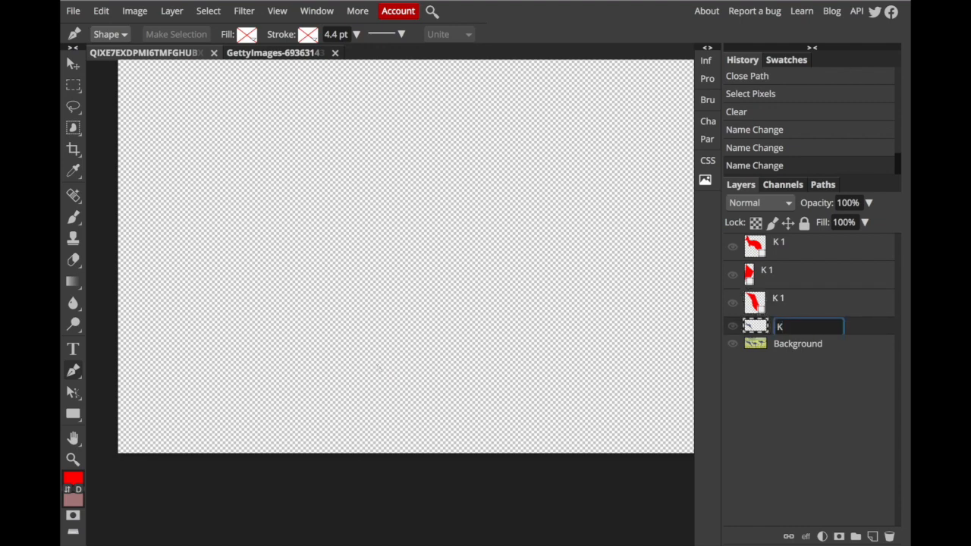
text(1 layer)
key(Return)
click(780, 342)
click(732, 344)
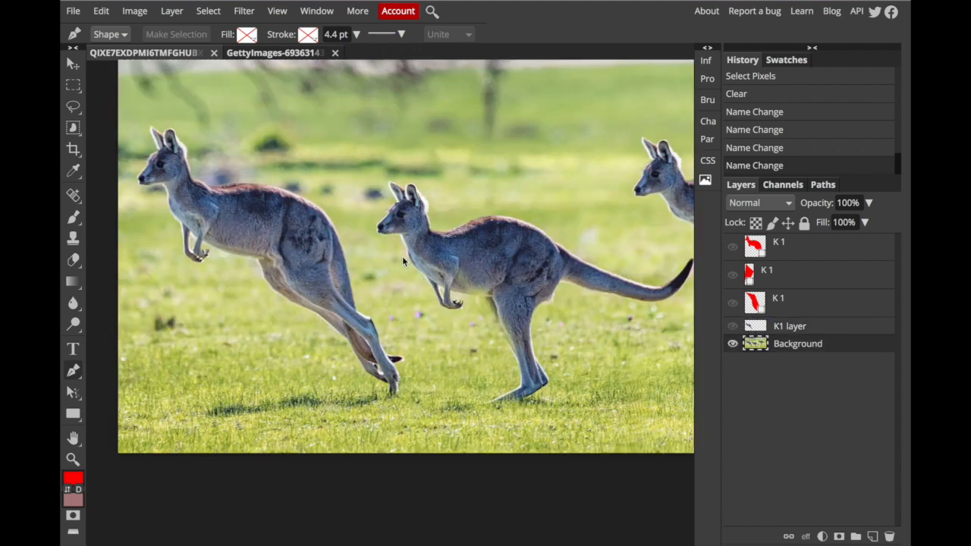
Start a Pen path at the base of the middle kangaroo's neck and undo the trial anchor point on its back.
key(ctrl+plus)
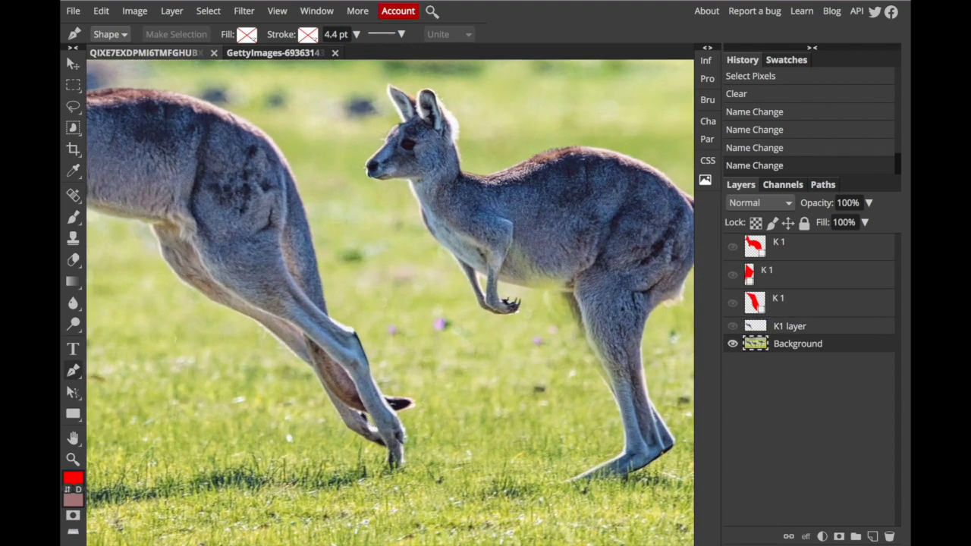
scroll(390, 304, up, 1)
scroll(390, 304, right, 3)
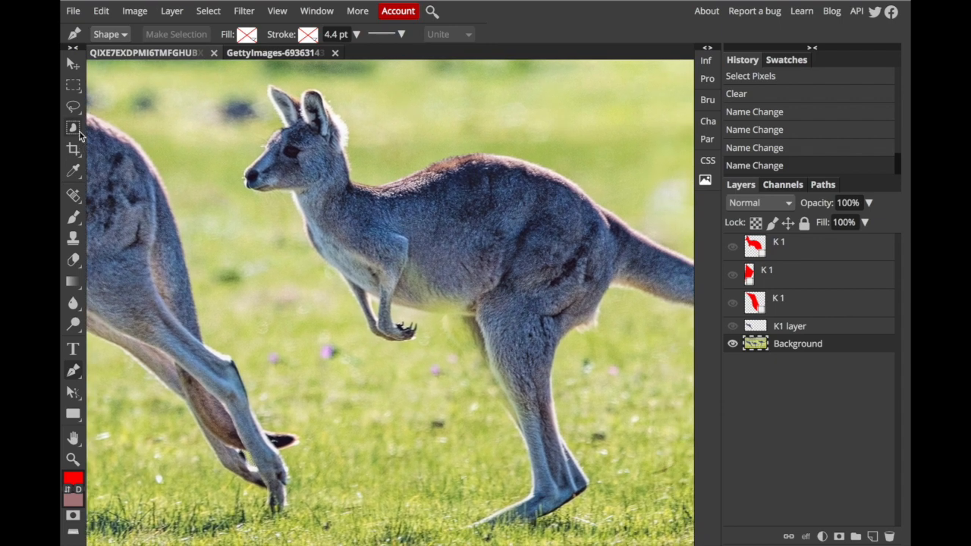
click(381, 189)
drag(481, 154, 524, 159)
key(ctrl+z)
Trace the Pen path with curved anchor points along the middle kangaroo's back to the base of its tail.
key(ctrl+plus)
key(ctrl+plus)
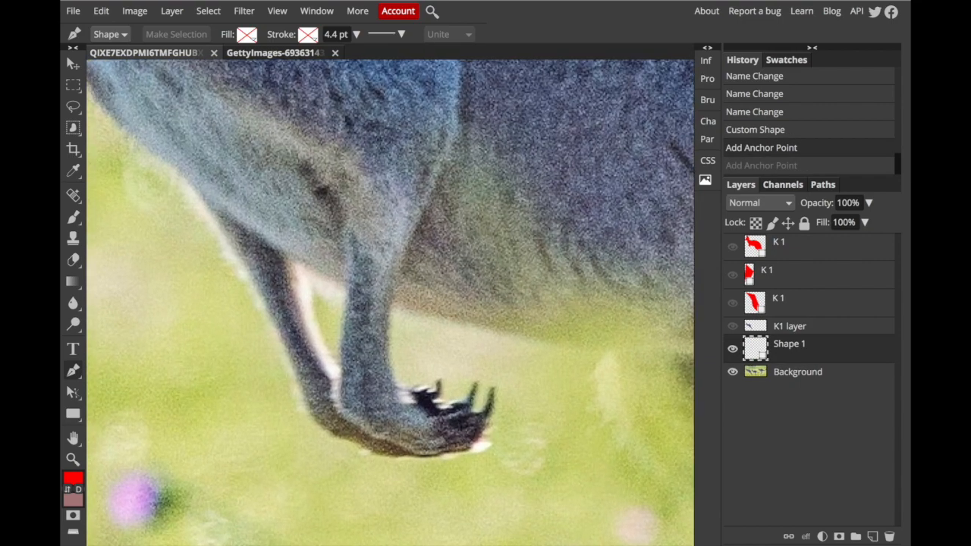
scroll(390, 303, up, 3)
scroll(467, 248, up, 6)
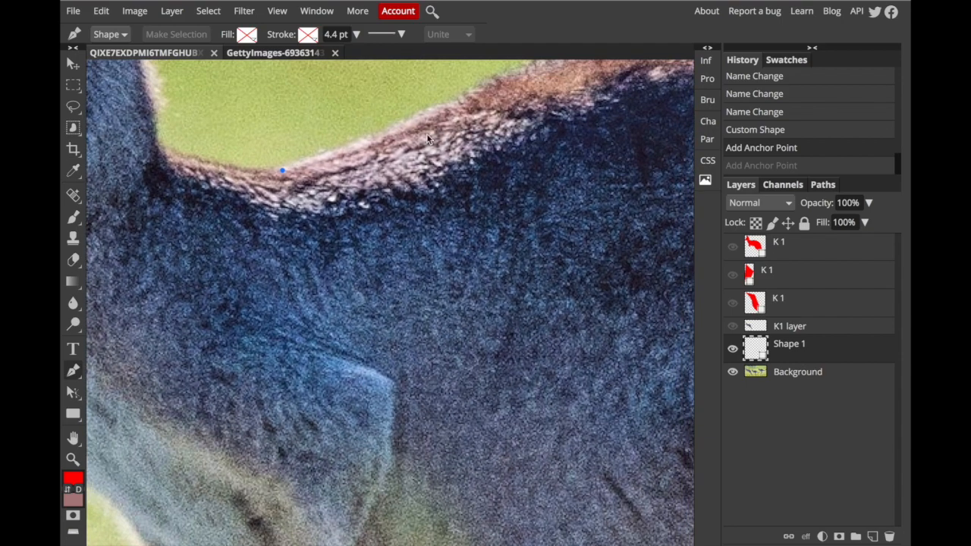
drag(475, 89, 538, 58)
scroll(538, 60, right, 3)
scroll(537, 60, up, 2)
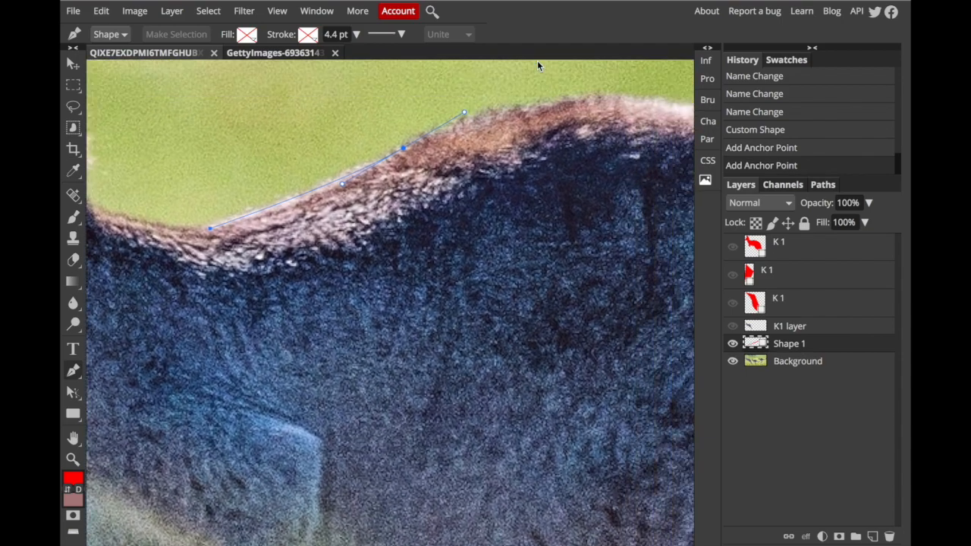
drag(605, 126, 695, 139)
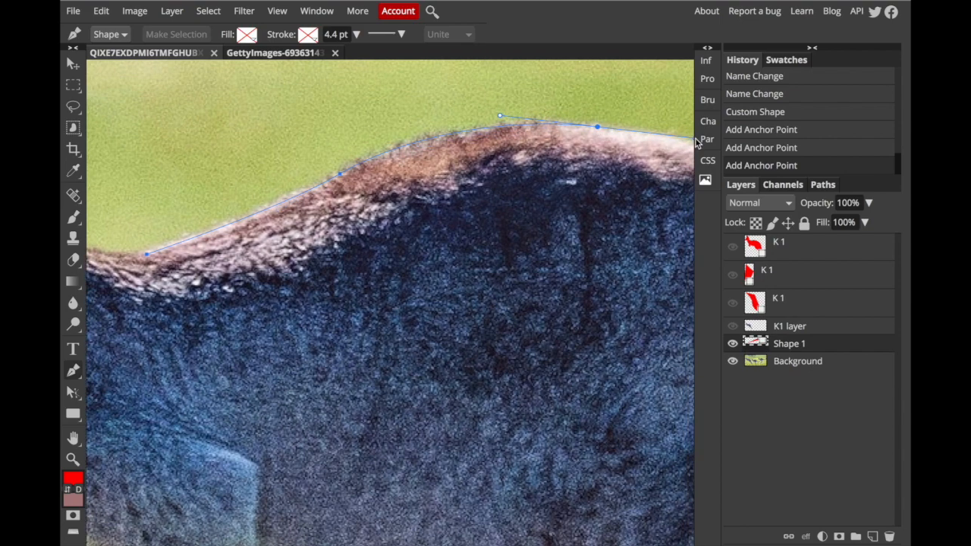
scroll(493, 203, right, 3)
scroll(516, 206, right, 3)
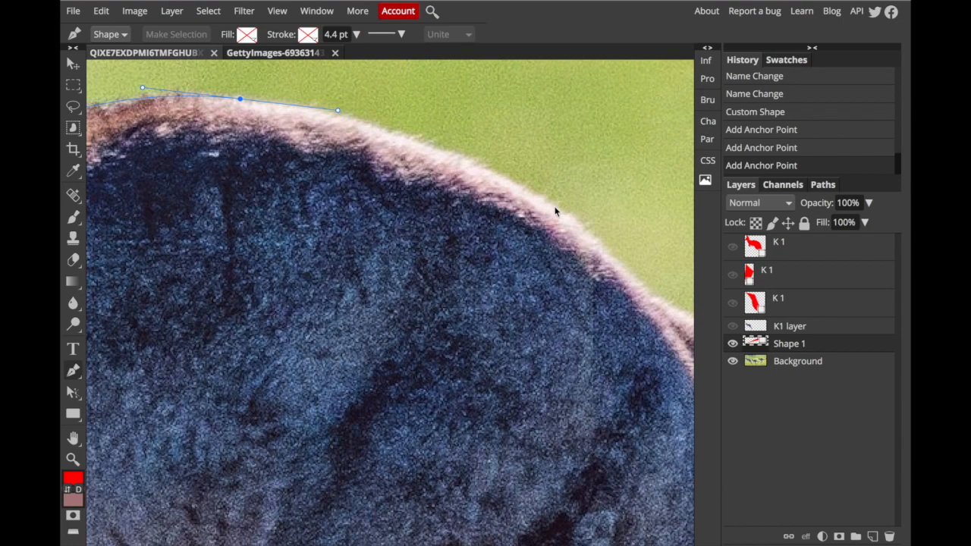
drag(569, 212, 644, 270)
scroll(644, 270, up, 3)
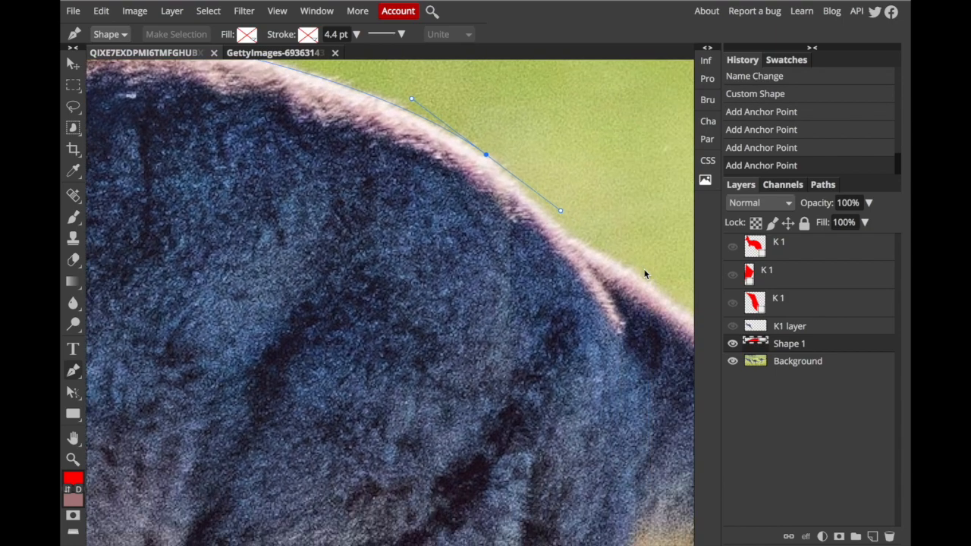
scroll(618, 268, right, 2)
click(508, 192)
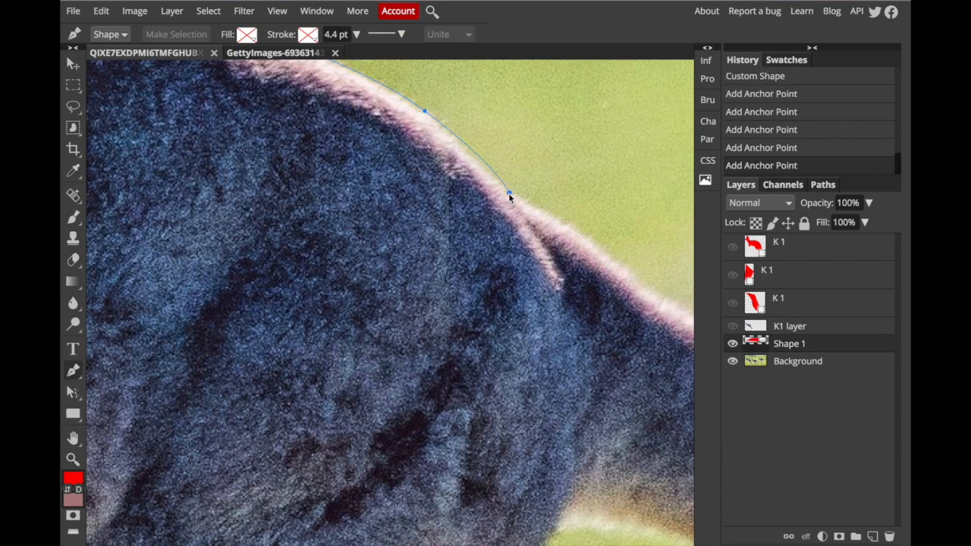
Continue the Pen path along the upper edge of the middle kangaroo's tail to its tip.
scroll(508, 193, right, 2)
scroll(508, 193, right, 2)
drag(513, 203, 543, 225)
scroll(543, 224, right, 3)
drag(621, 278, 686, 304)
scroll(529, 316, right, 5)
scroll(529, 317, down, 2)
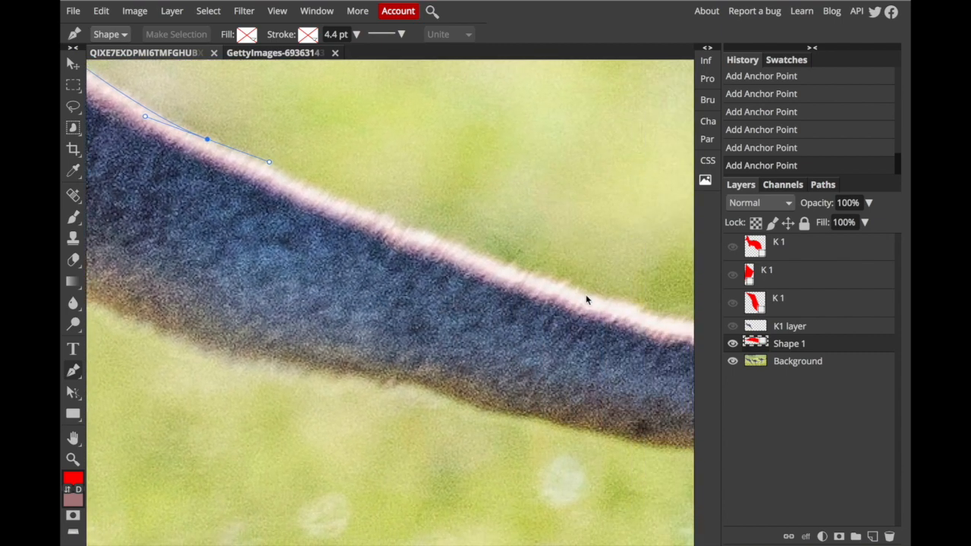
drag(590, 293, 670, 319)
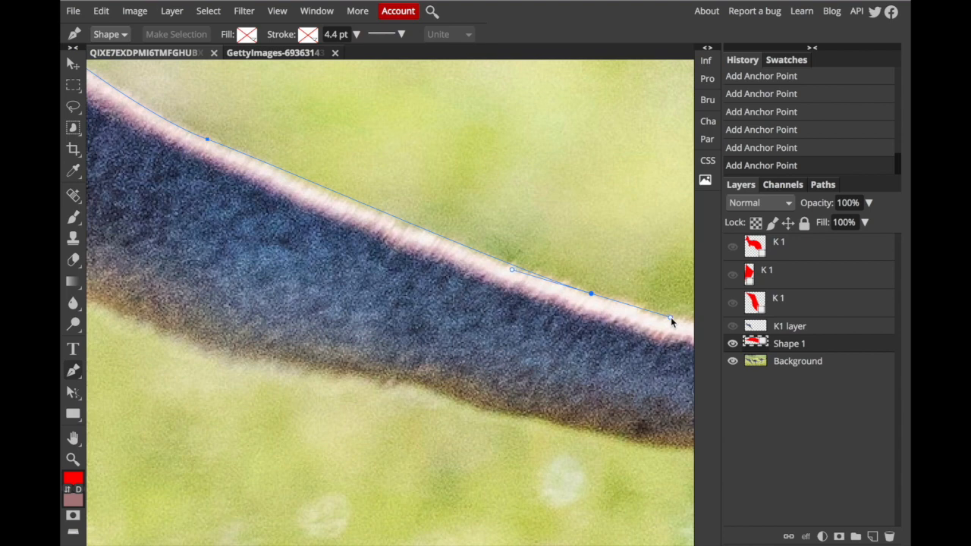
scroll(531, 322, right, 4)
scroll(531, 322, down, 1)
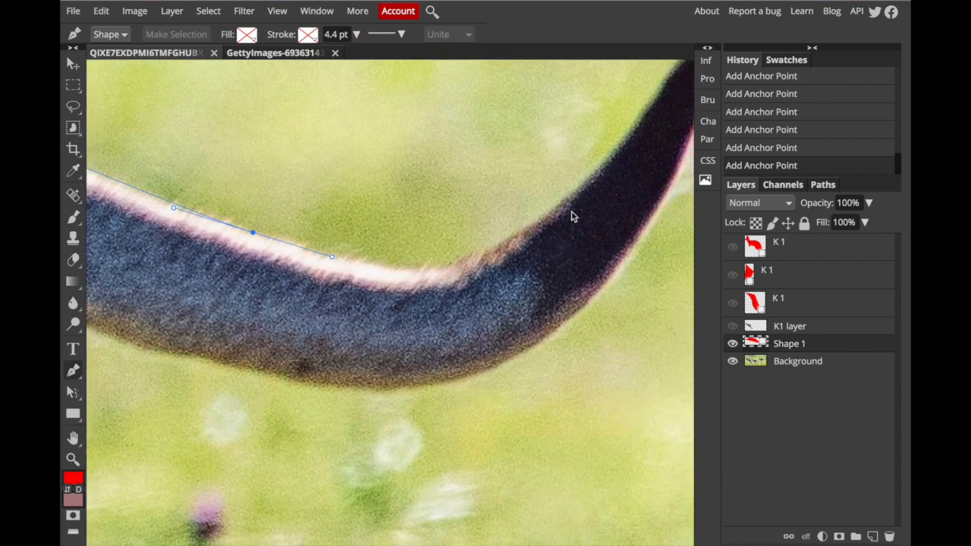
drag(580, 195, 681, 71)
scroll(677, 70, up, 1)
scroll(677, 71, right, 1)
drag(632, 137, 654, 150)
Trace the Pen path back along the underside of the tail to where it meets the rump.
drag(500, 402, 422, 461)
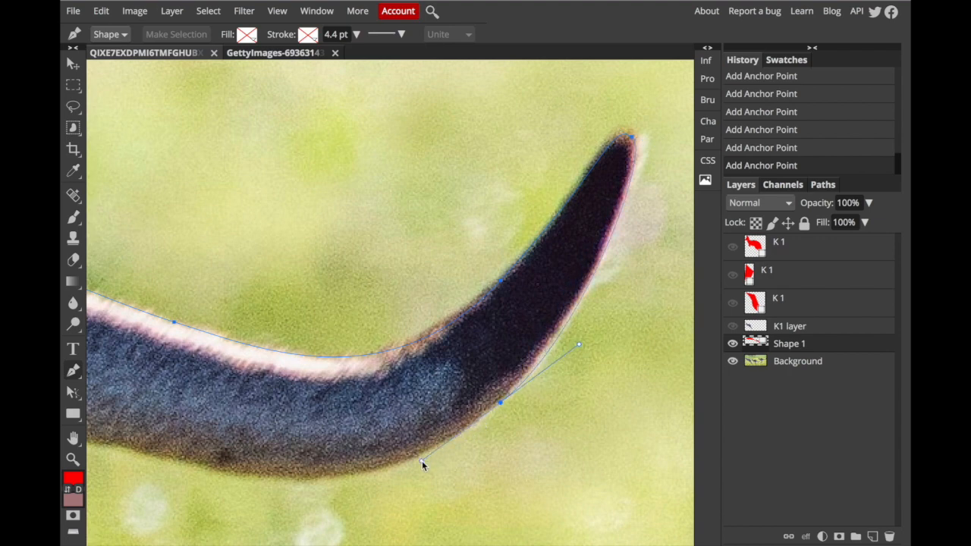
scroll(422, 460, left, 5)
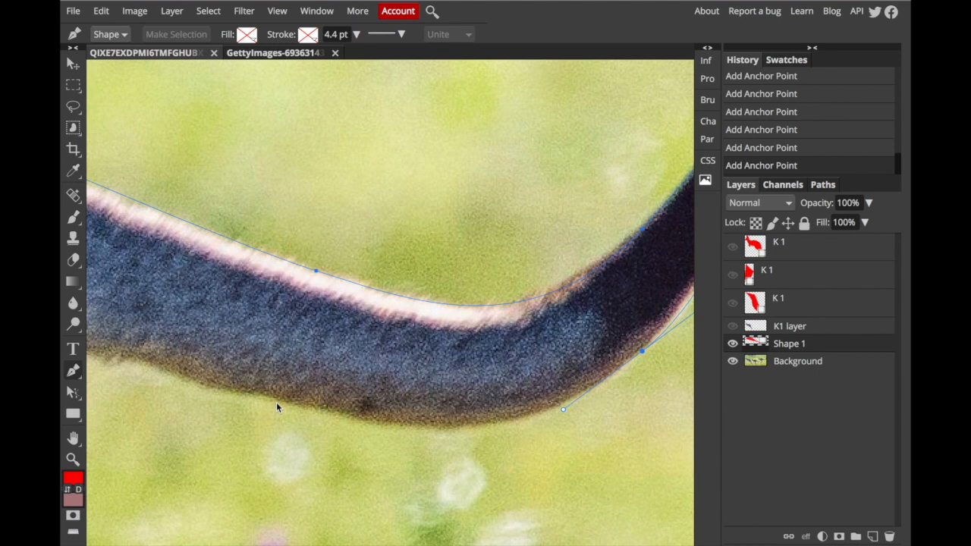
drag(276, 399, 113, 338)
scroll(253, 370, left, 5)
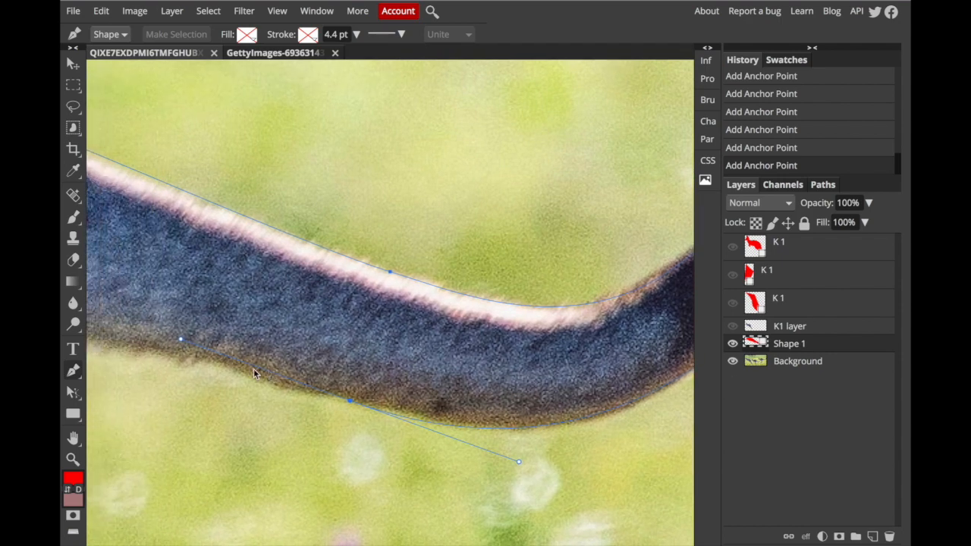
click(255, 351)
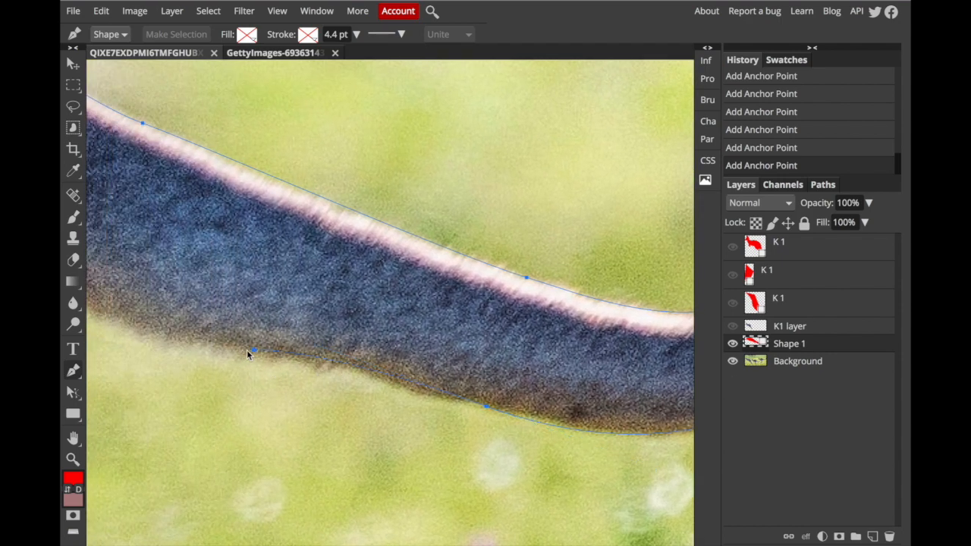
scroll(234, 345, left, 5)
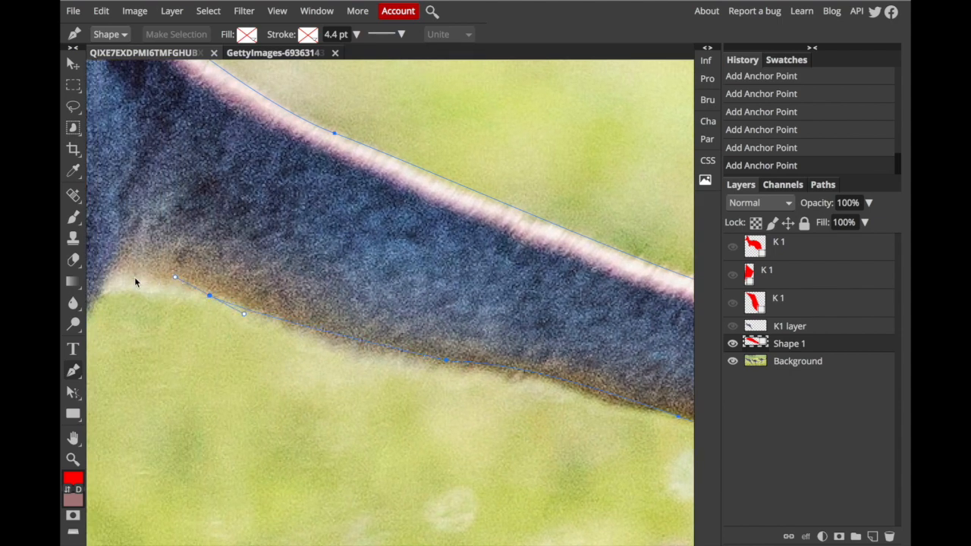
scroll(112, 294, down, 2)
scroll(112, 293, left, 3)
drag(224, 236, 204, 264)
Continue the Pen path from beneath the tail base around the lower rump of the middle kangaroo.
click(185, 340)
scroll(185, 349, left, 4)
scroll(185, 349, down, 1)
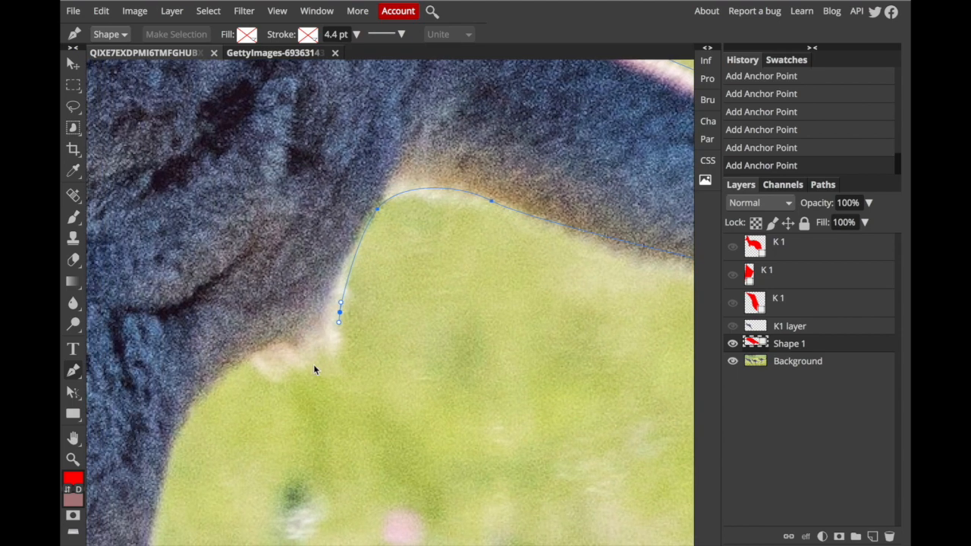
drag(277, 370, 262, 372)
scroll(245, 365, down, 5)
scroll(246, 365, left, 4)
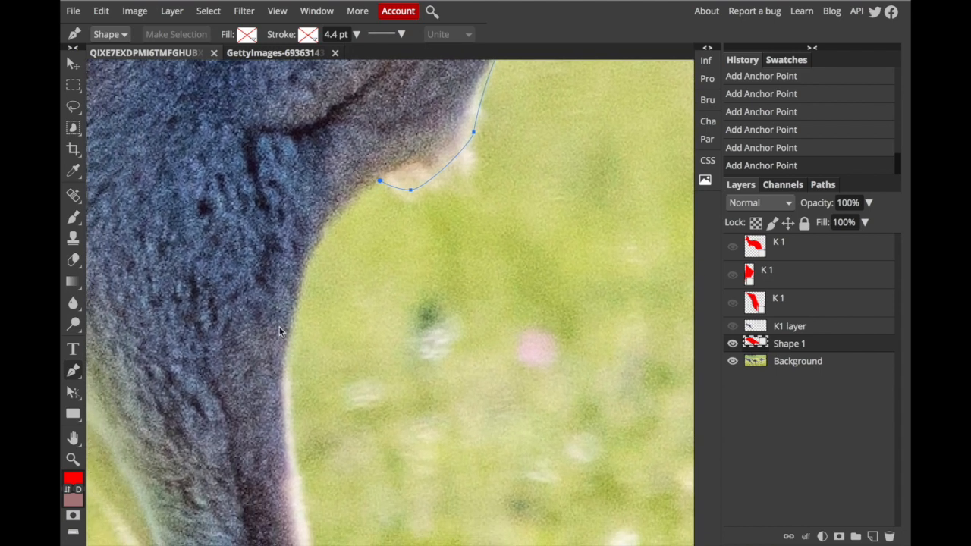
Trace the Pen path down the back edge of the hind leg to the heel.
drag(287, 360, 293, 495)
scroll(295, 431, down, 5)
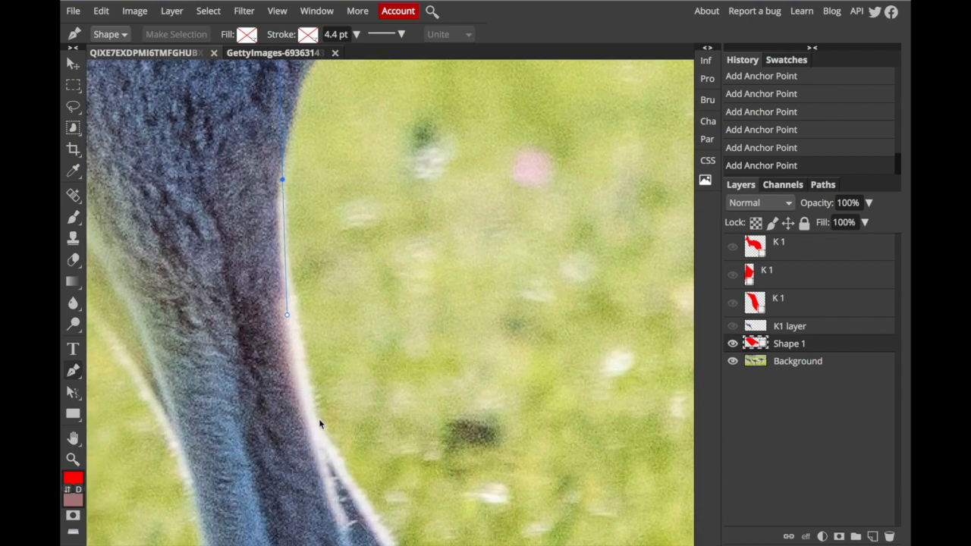
drag(317, 417, 323, 430)
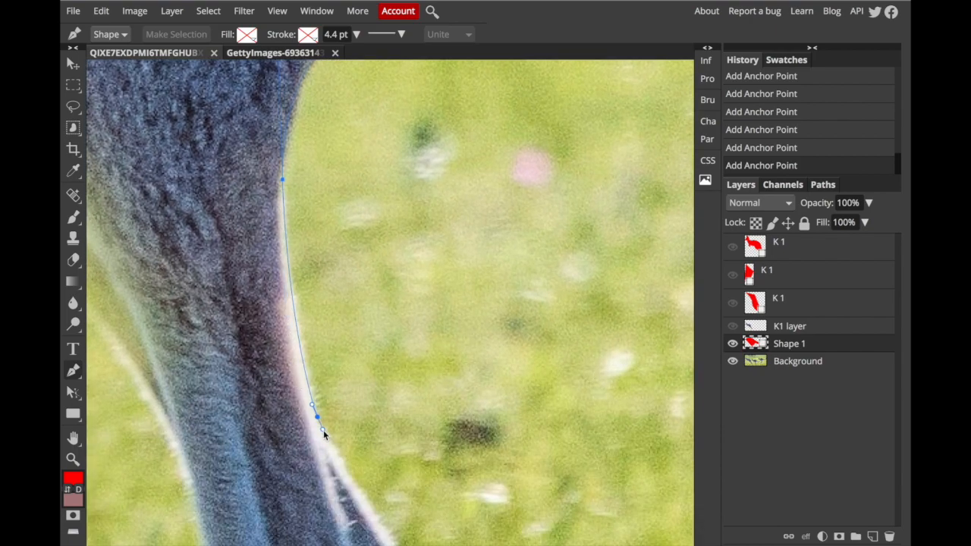
scroll(324, 430, down, 6)
scroll(323, 430, right, 2)
drag(349, 377, 353, 379)
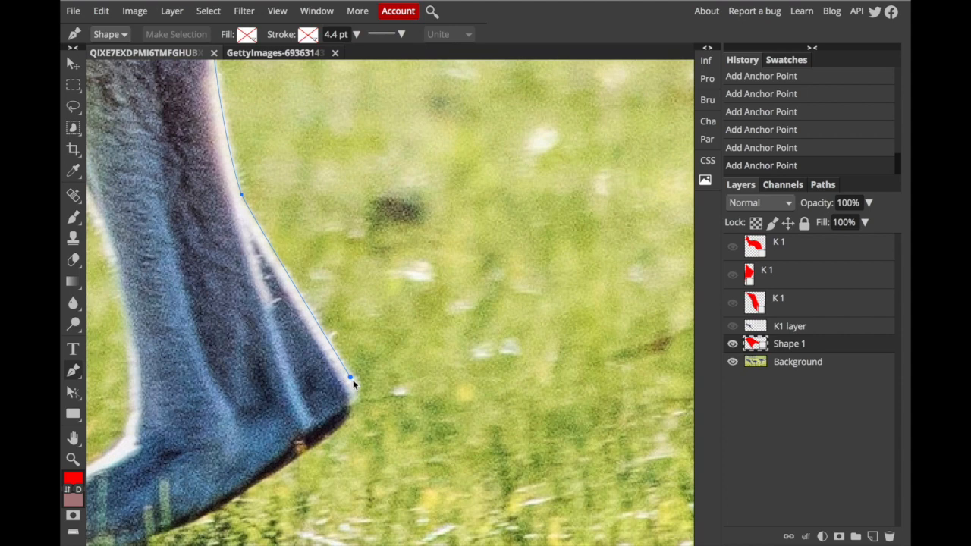
Trace the Pen path around the heel and along the sole of the hind foot to the toe tip.
drag(346, 419, 332, 437)
scroll(332, 437, down, 4)
scroll(258, 420, left, 3)
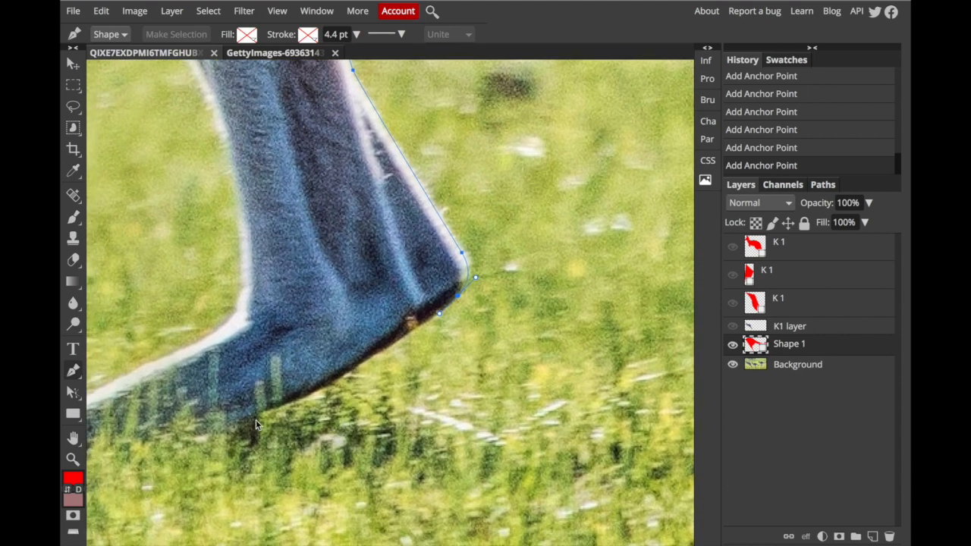
drag(246, 421, 187, 434)
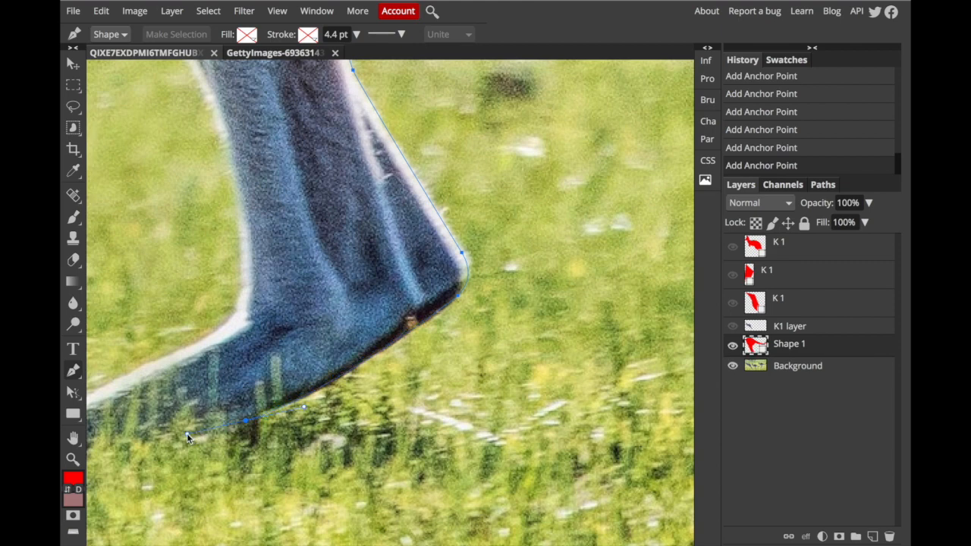
scroll(187, 434, left, 3)
scroll(187, 434, down, 1)
scroll(186, 438, left, 2)
drag(132, 442, 127, 436)
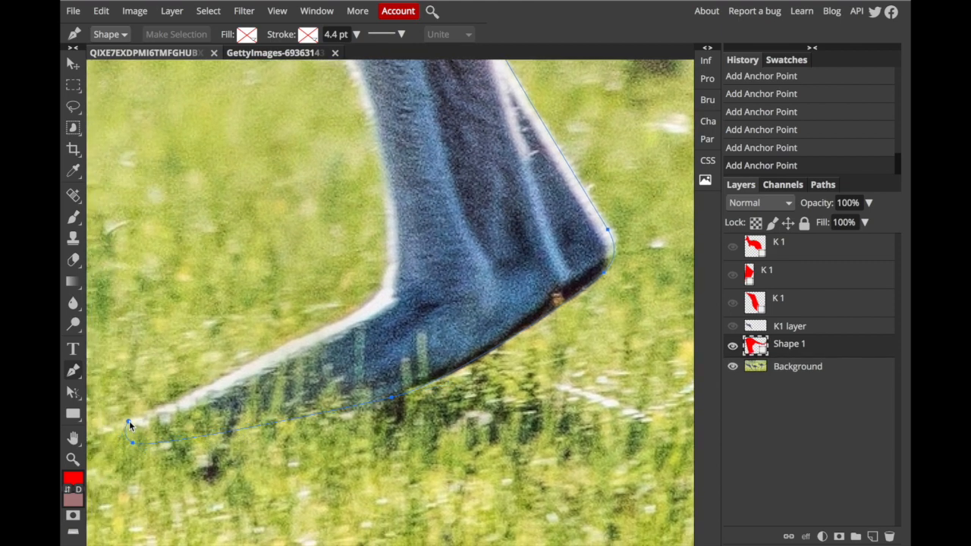
Trace the Pen path over the top of the hind foot and up the front of the lower leg, redoing the last anchor point.
drag(342, 320, 357, 307)
drag(385, 239, 379, 176)
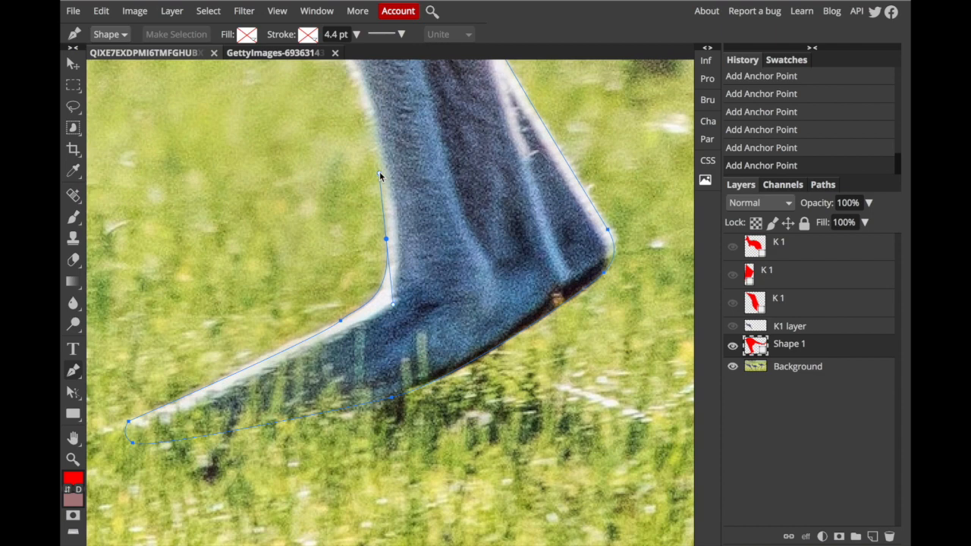
scroll(380, 171, up, 5)
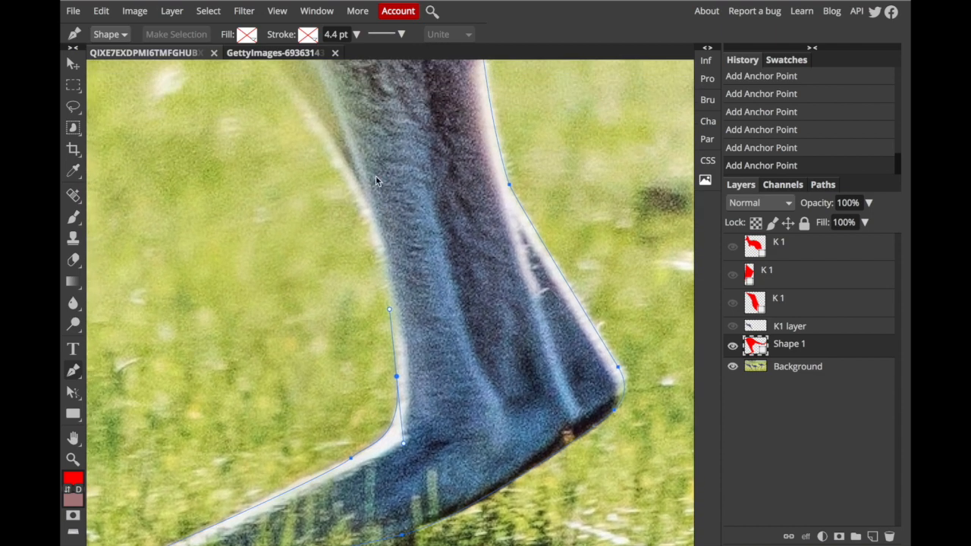
drag(361, 193, 334, 158)
scroll(335, 157, left, 4)
scroll(335, 158, up, 7)
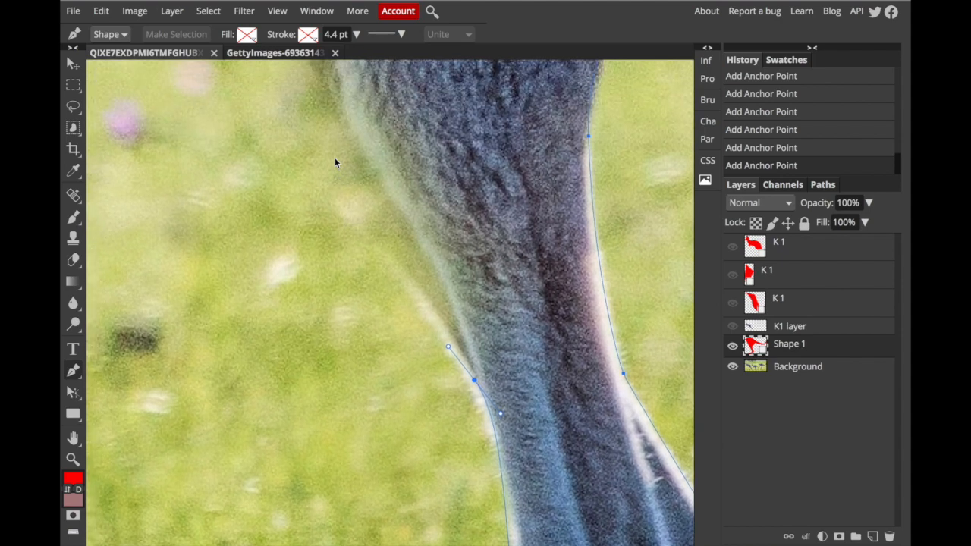
key(ctrl+z)
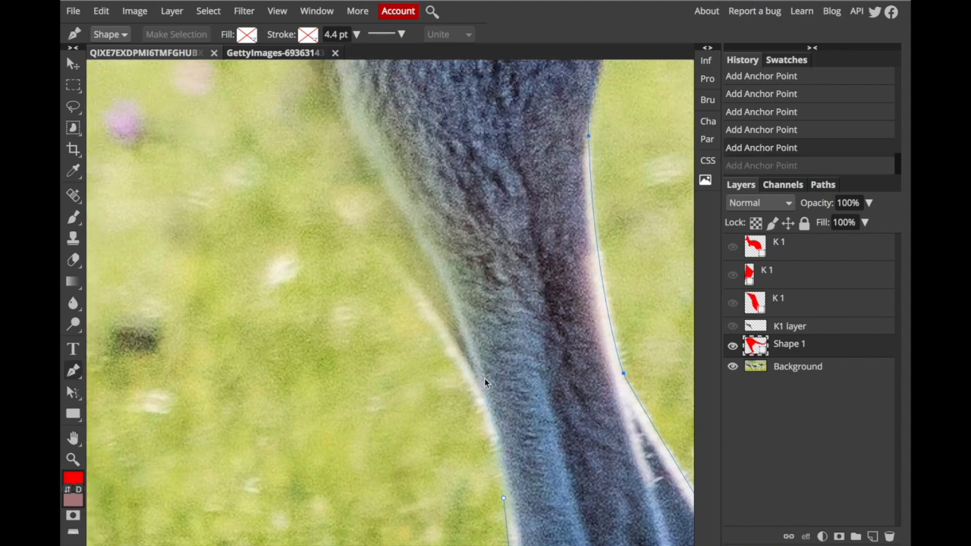
key(ctrl+shift+z)
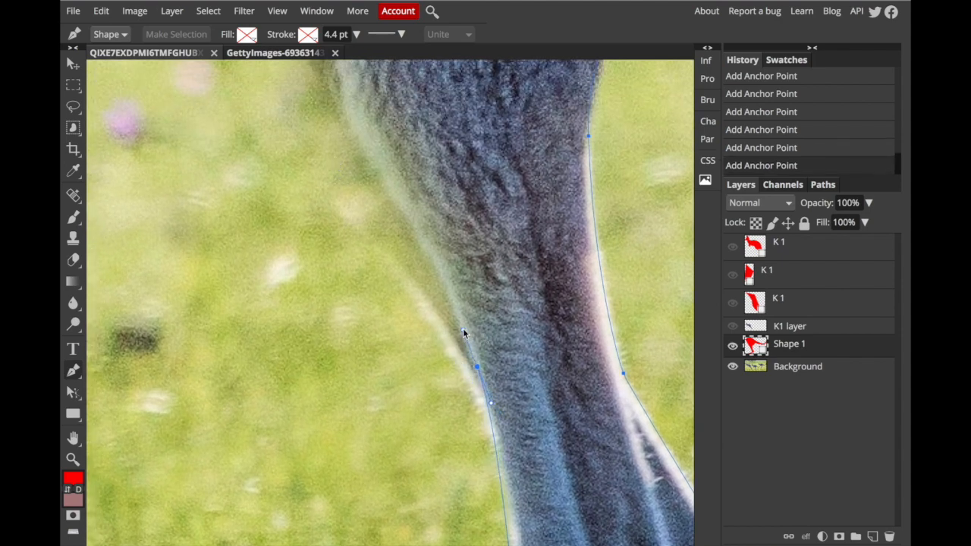
Continue the Pen path up the front edge of the thigh to where it meets the belly.
drag(416, 242, 392, 210)
scroll(393, 205, up, 4)
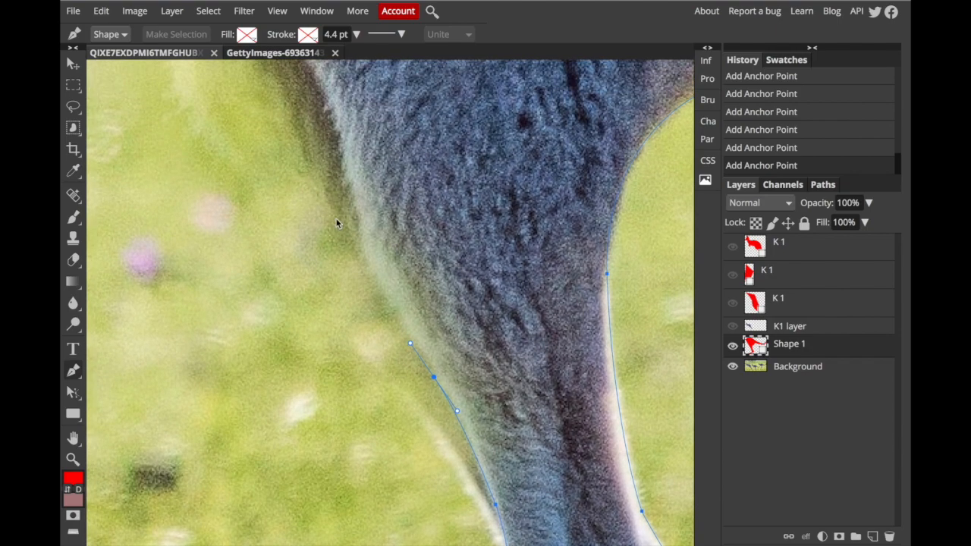
scroll(332, 202, up, 5)
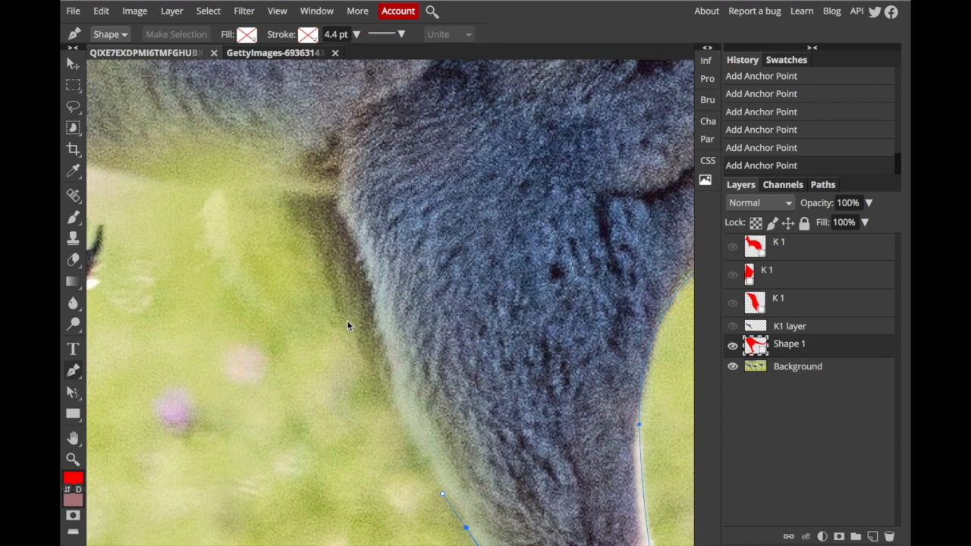
drag(391, 396, 381, 355)
click(328, 201)
Trace the Pen path along the belly to the foreleg and down its rear edge to the paw.
scroll(317, 197, left, 5)
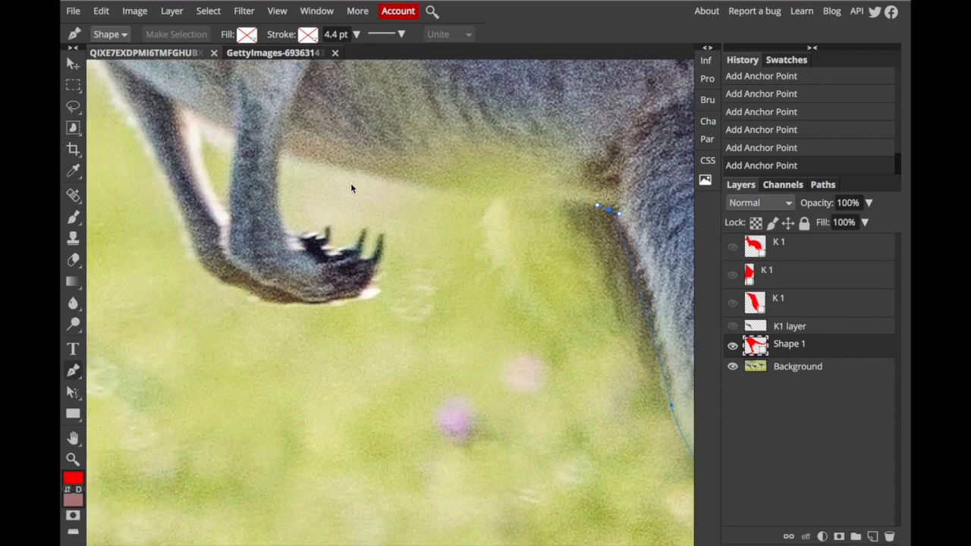
click(393, 182)
drag(373, 179, 345, 168)
click(281, 152)
drag(278, 194, 320, 242)
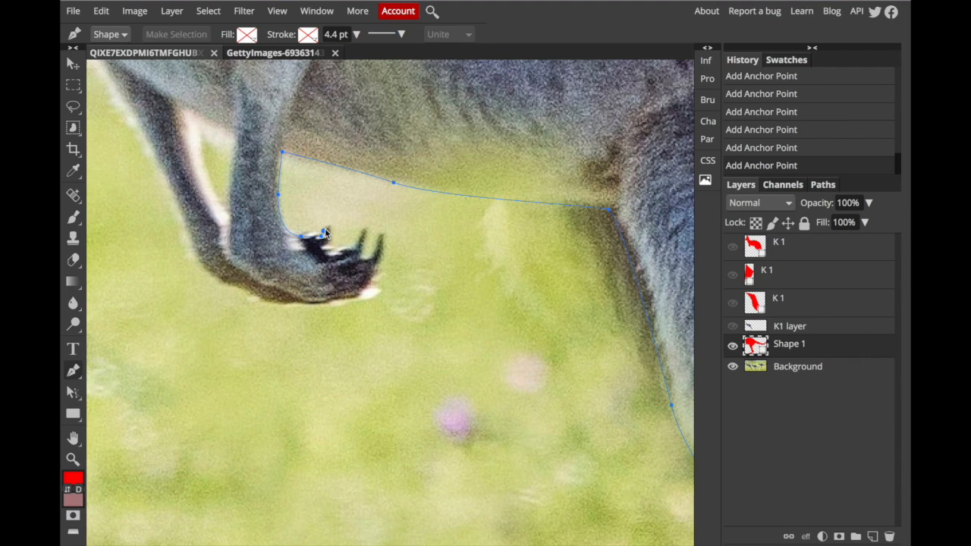
Outline the individual claws of the front paw with closely spaced Pen anchor points.
click(329, 228)
drag(349, 251, 355, 247)
click(366, 230)
click(363, 255)
drag(378, 251, 382, 236)
Trace the Pen path under the front paw and up the outer edge of the forearm.
drag(348, 302, 264, 299)
drag(191, 254, 185, 242)
drag(155, 152, 141, 125)
scroll(129, 106, up, 5)
scroll(129, 107, left, 2)
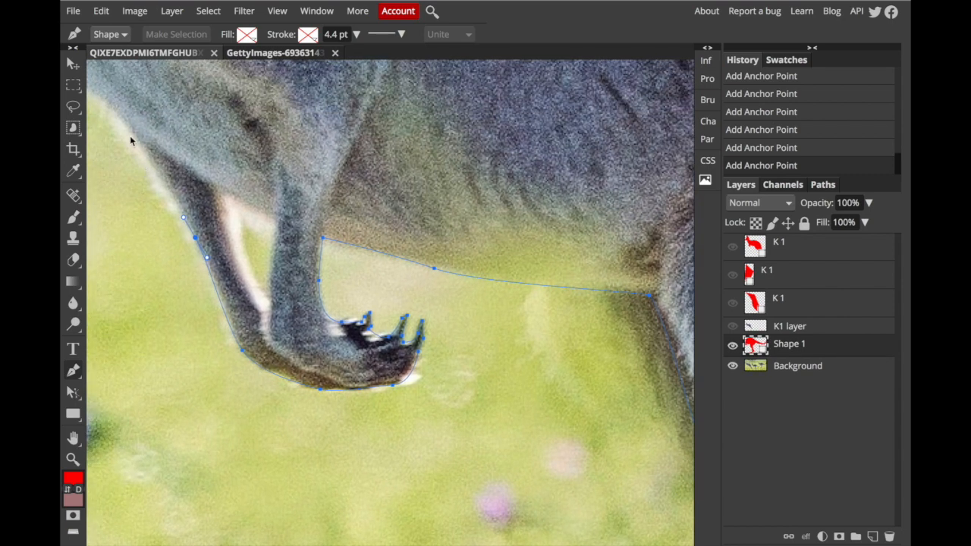
Continue the Pen path from the top of the forearm up along the front of the chest.
click(115, 111)
drag(110, 108, 102, 102)
scroll(103, 102, up, 8)
scroll(103, 101, left, 12)
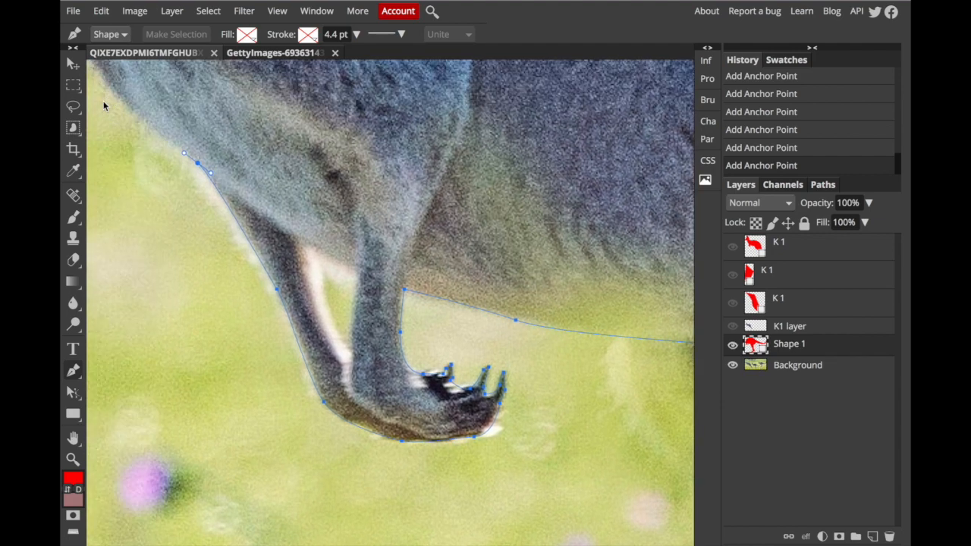
drag(204, 114, 185, 68)
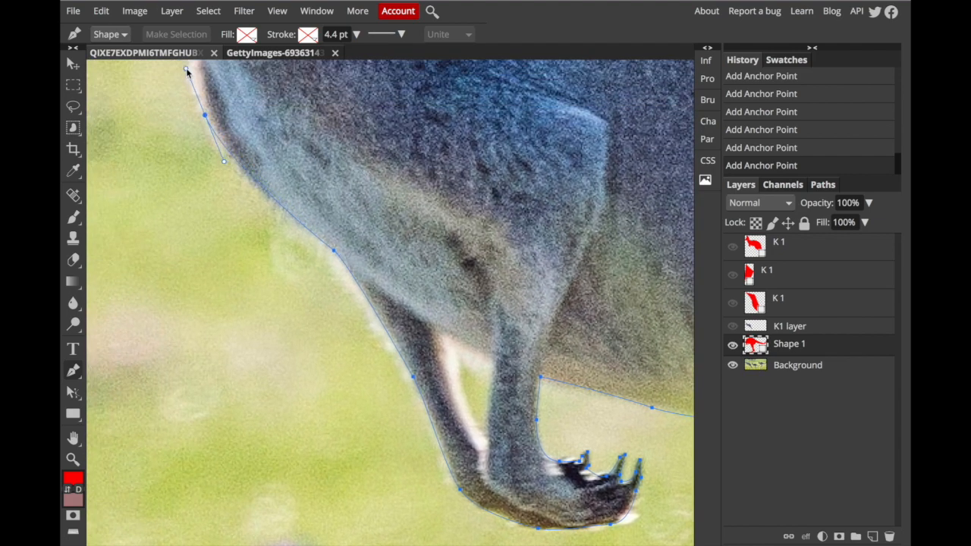
scroll(207, 137, up, 10)
scroll(207, 137, left, 1)
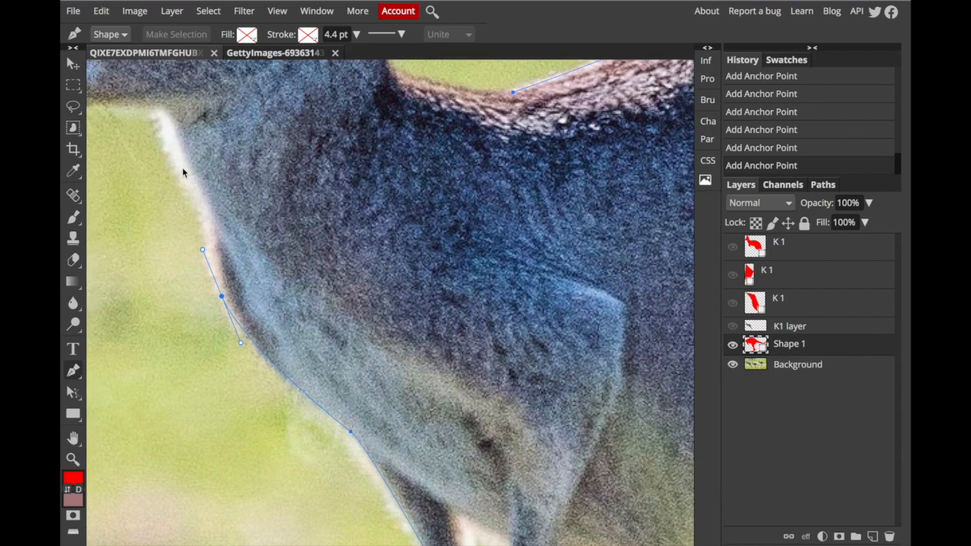
Trace the Pen path up the throat and along the underside of the jaw.
click(160, 140)
drag(160, 139, 143, 103)
click(123, 105)
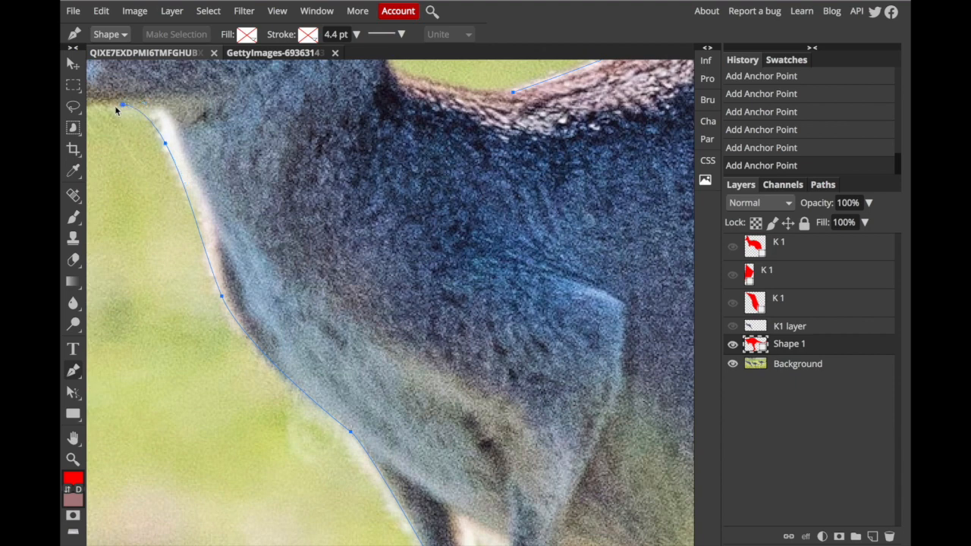
scroll(108, 104, left, 5)
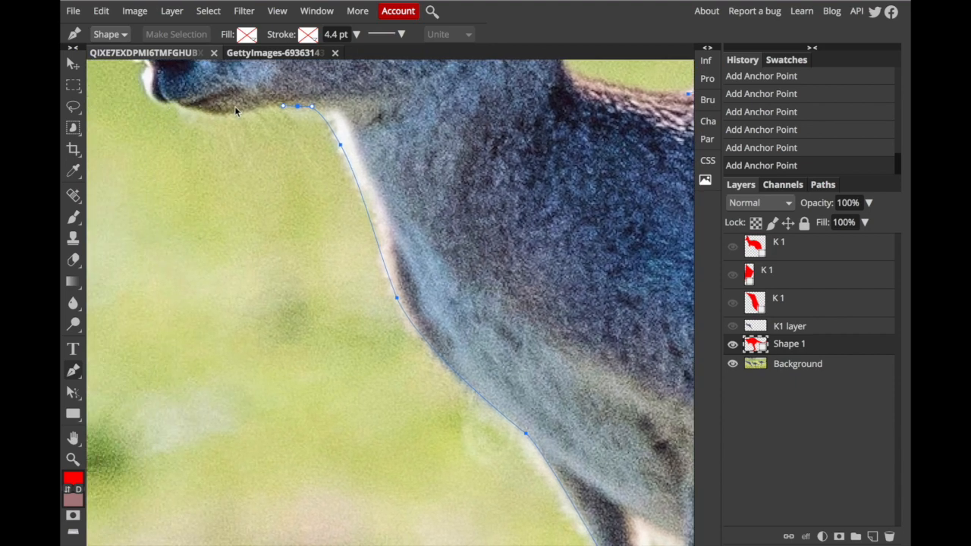
drag(217, 115, 200, 112)
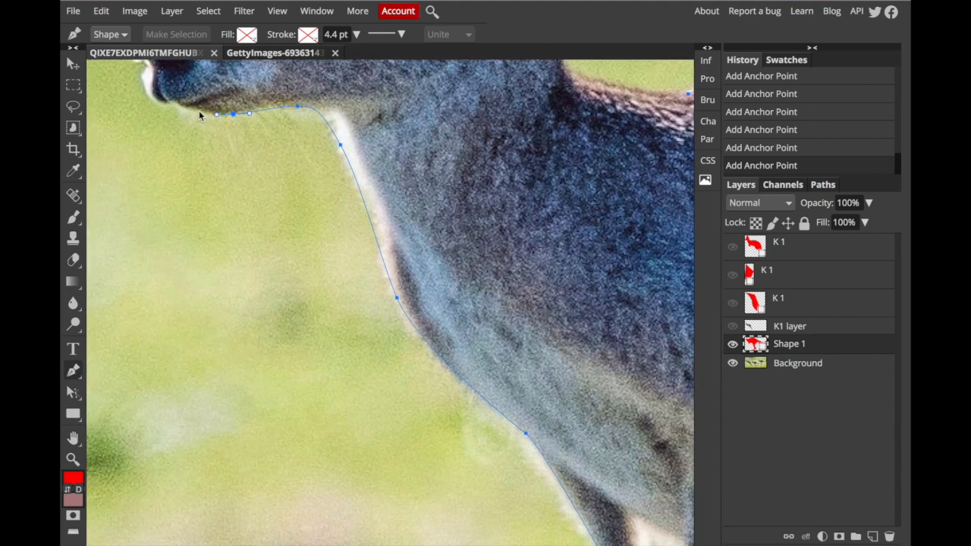
Trace the Pen path around the chin, mouth and tip of the nose.
scroll(172, 104, left, 5)
scroll(171, 105, up, 2)
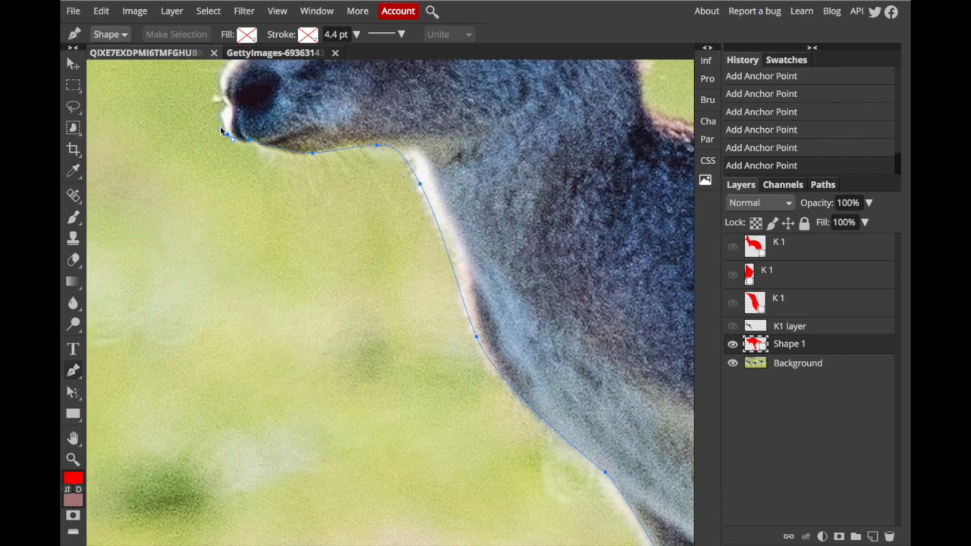
scroll(225, 108, up, 3)
scroll(225, 108, left, 1)
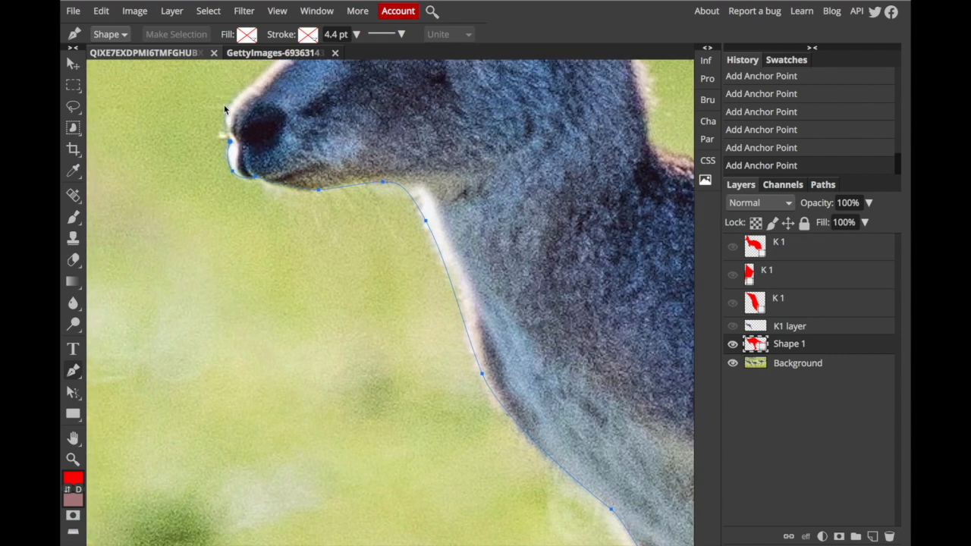
drag(236, 120, 245, 110)
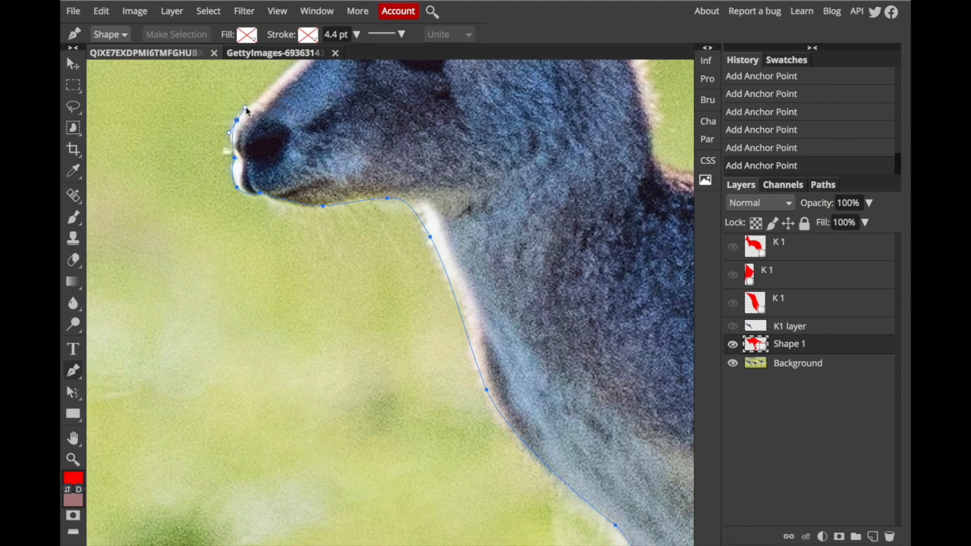
Continue the Pen path up the bridge of the nose and over the forehead to the base of the front ear.
scroll(251, 108, up, 6)
scroll(251, 108, right, 4)
click(259, 142)
scroll(260, 145, up, 3)
scroll(260, 145, right, 1)
click(256, 143)
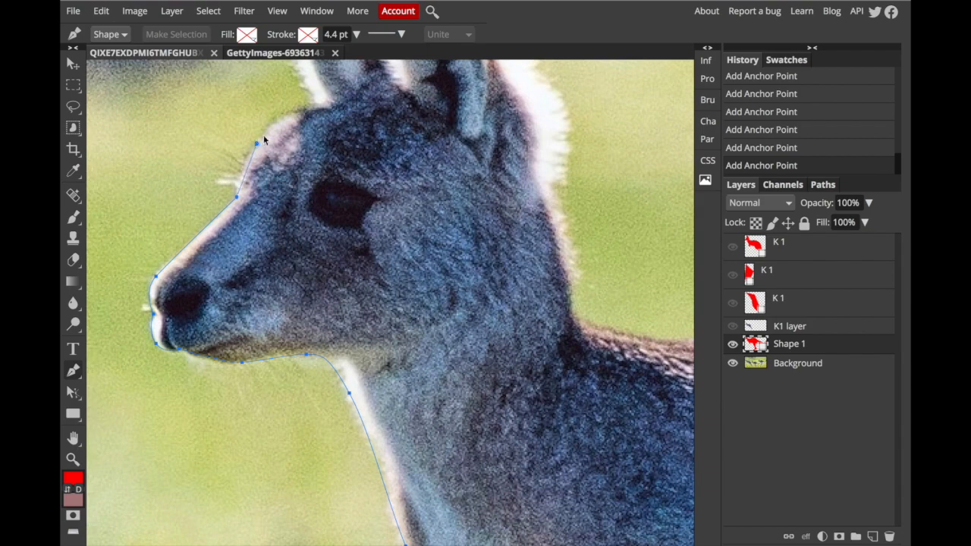
drag(264, 139, 275, 129)
click(306, 109)
Outline the front ear with the Pen path, over its tip and down to the second ear.
scroll(316, 107, up, 10)
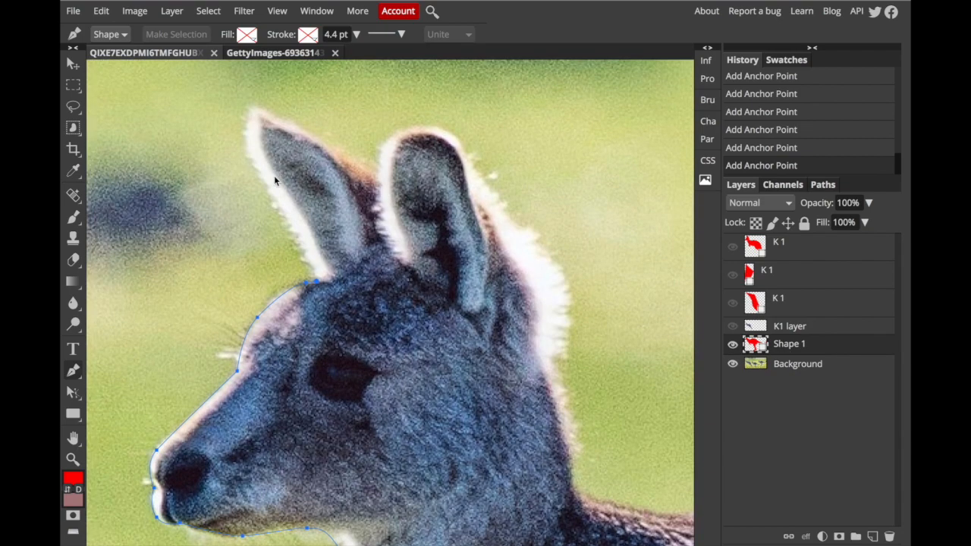
drag(275, 199, 257, 173)
drag(252, 113, 255, 109)
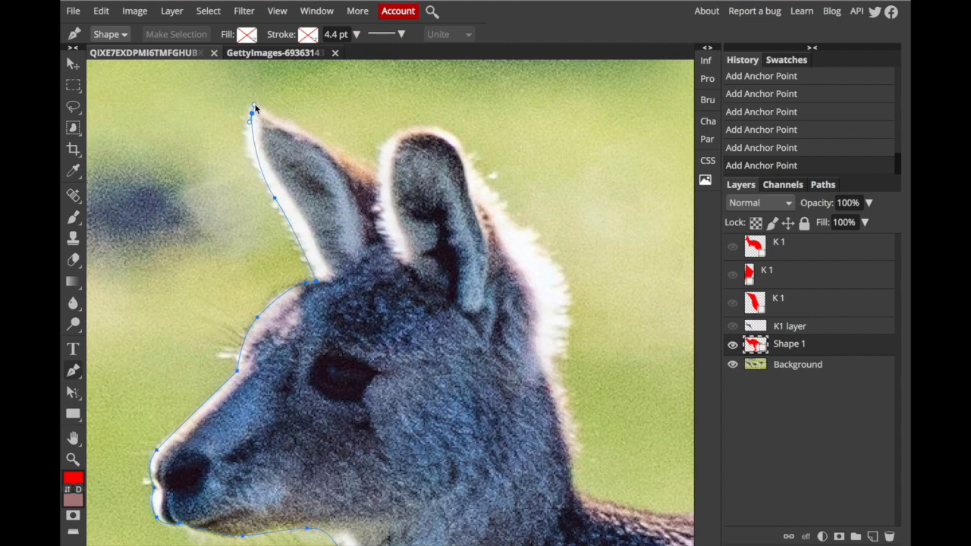
drag(299, 130, 318, 141)
click(375, 175)
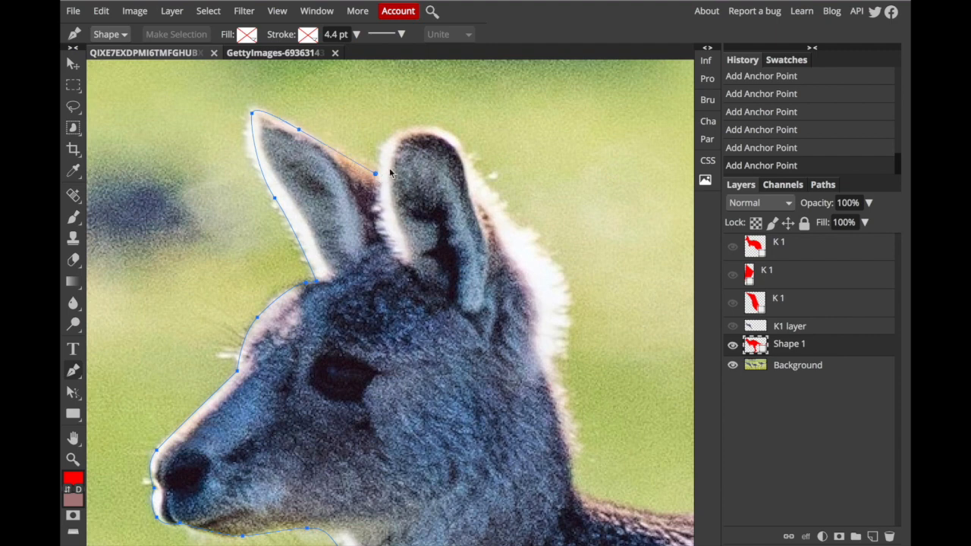
Trace the Pen path over the top of the second ear and down to the back of the head.
drag(408, 127, 436, 127)
drag(467, 157, 484, 182)
drag(513, 223, 529, 233)
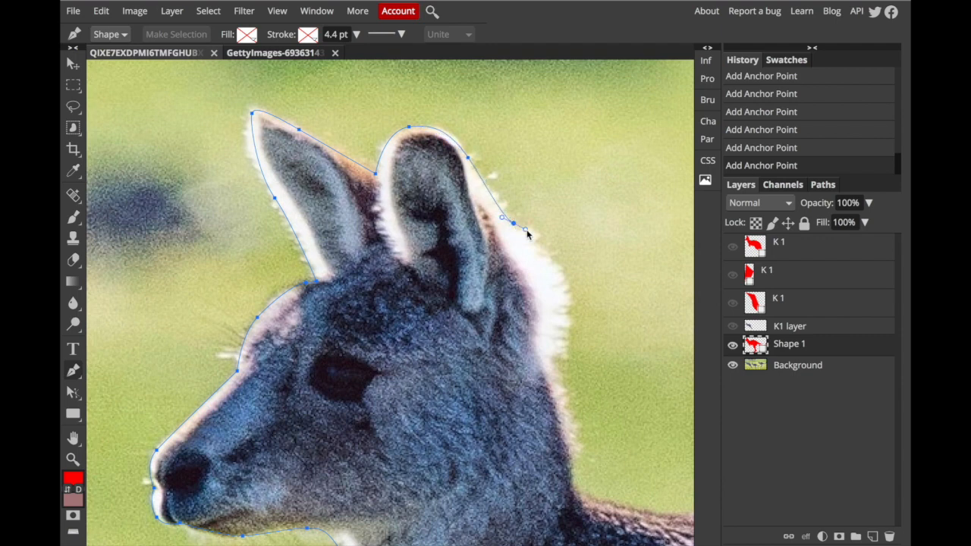
Trace the Pen path down the back of the head and neck, closing it at the starting anchor point.
drag(566, 282, 568, 301)
drag(557, 366, 562, 385)
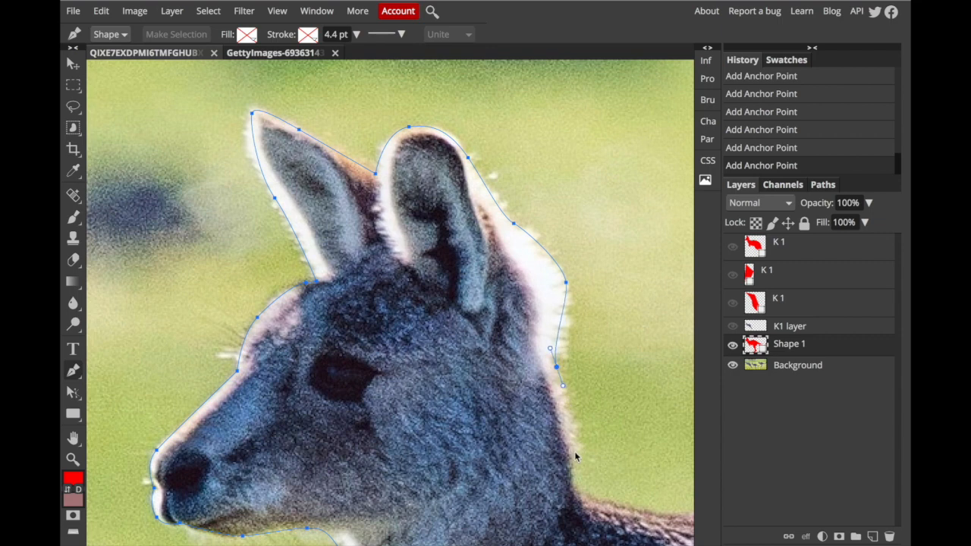
drag(573, 469, 595, 501)
scroll(594, 497, right, 5)
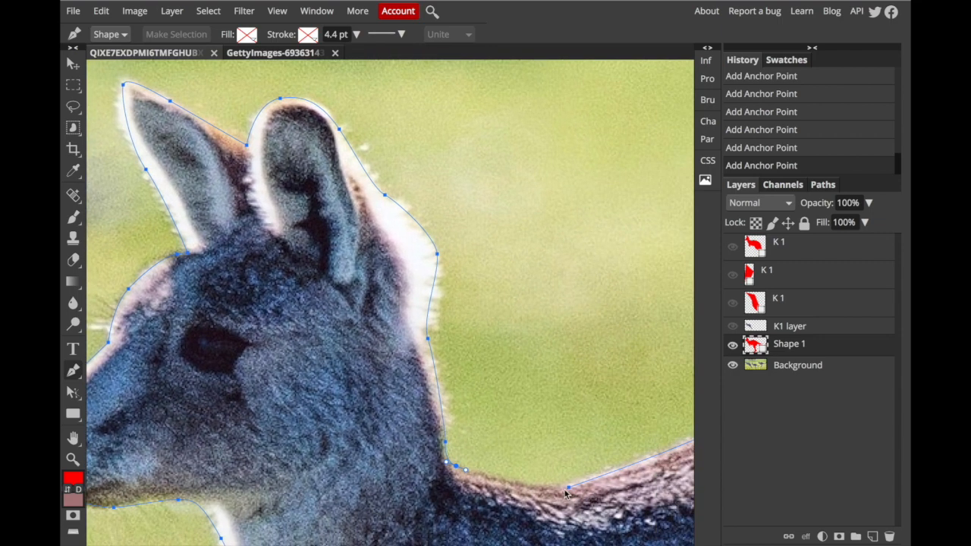
drag(569, 492, 597, 490)
scroll(461, 272, down, 4)
scroll(461, 273, right, 3)
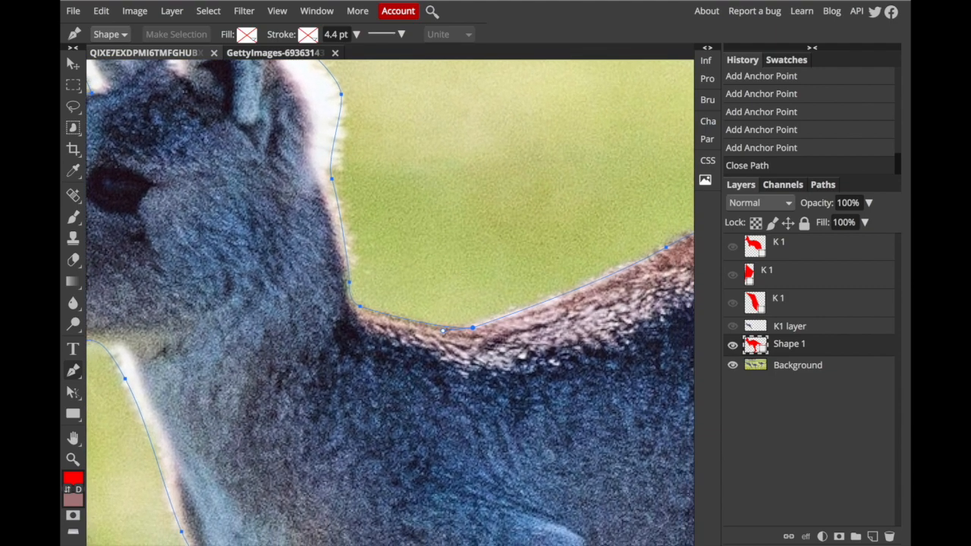
Turn the middle kangaroo's closed Shape 1 path into a selection and make the Background layer active.
scroll(461, 272, down, 5)
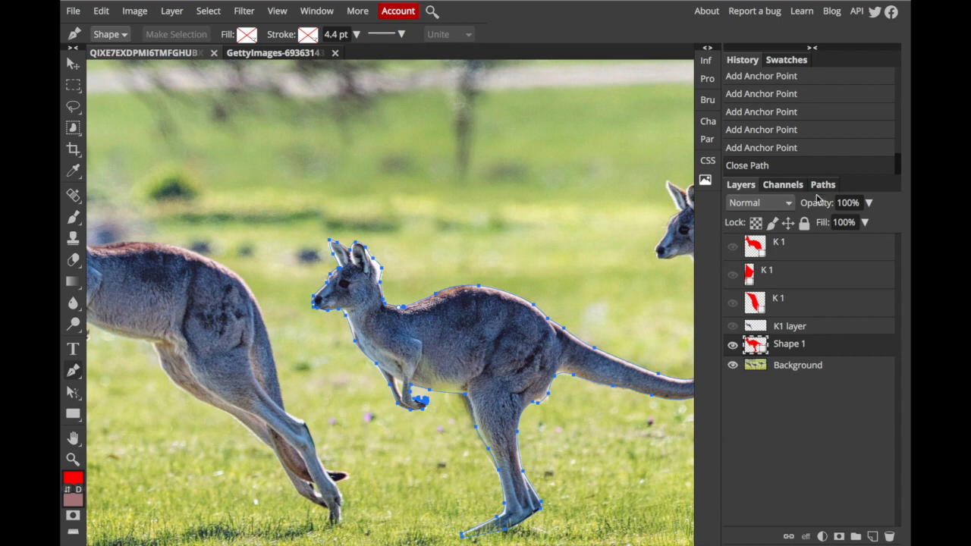
click(823, 186)
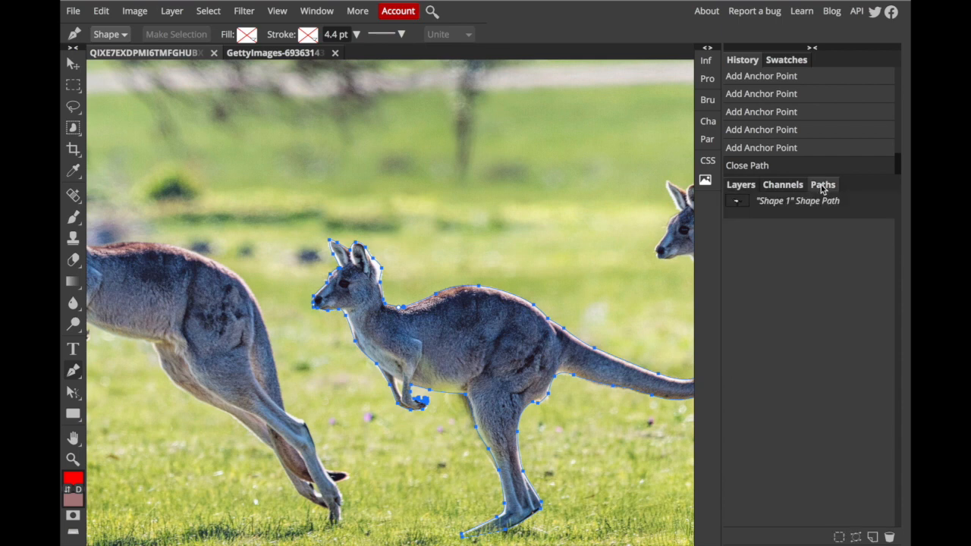
click(839, 538)
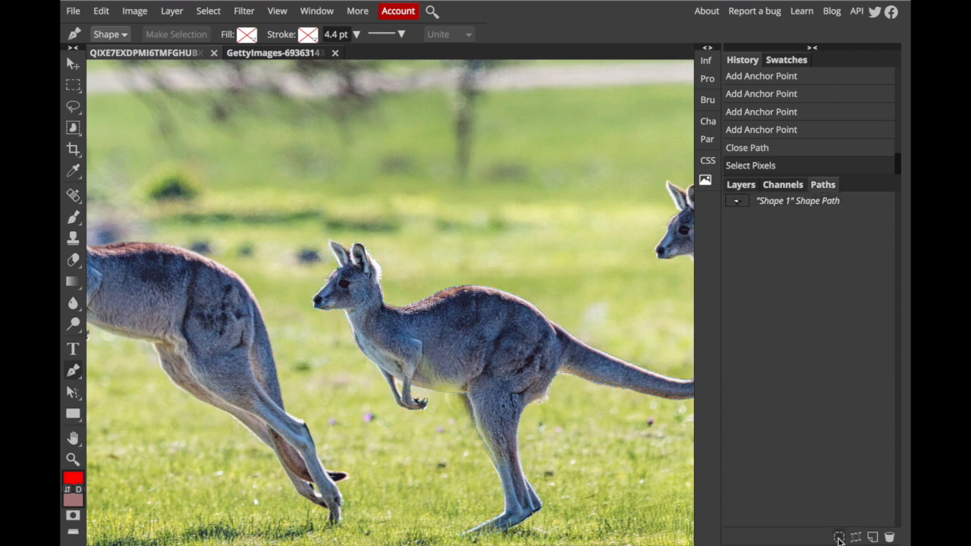
click(742, 185)
click(795, 331)
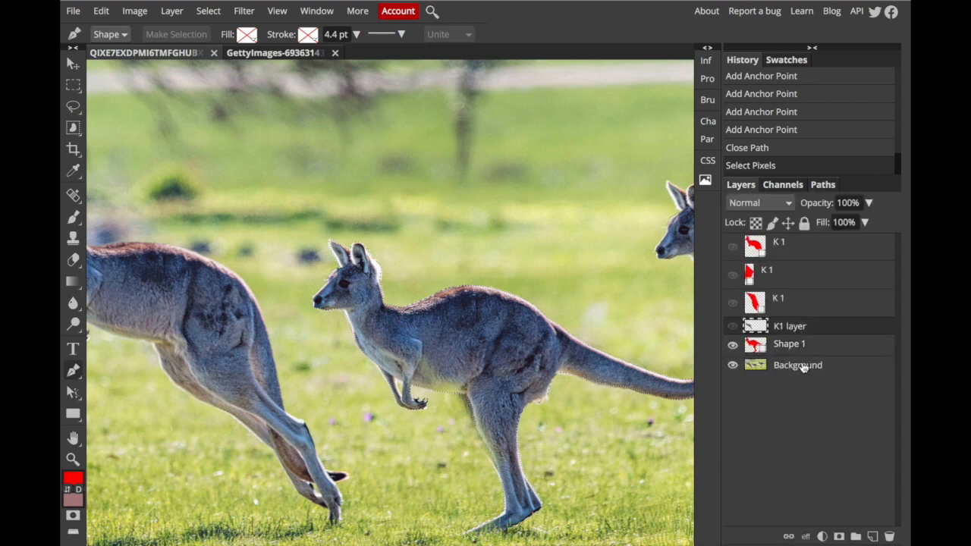
click(802, 368)
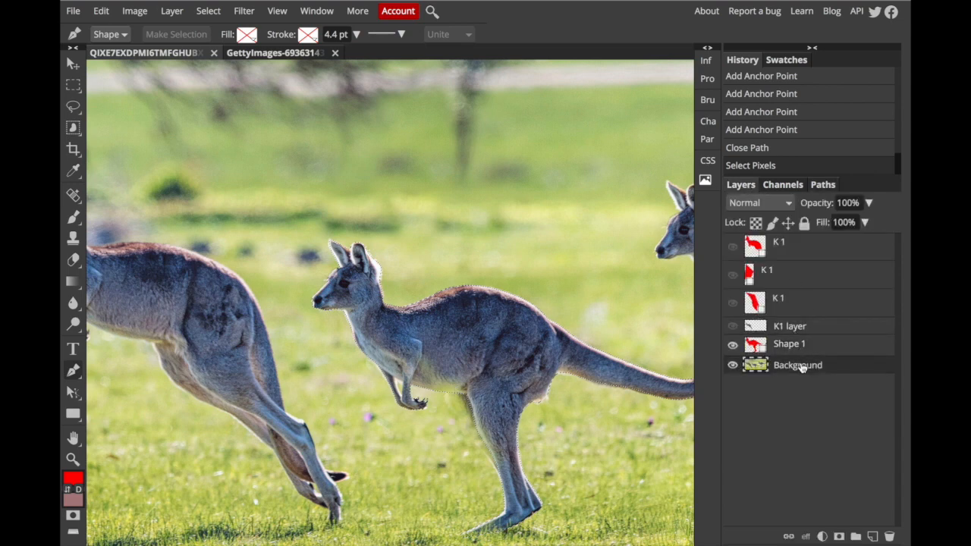
Copy the selected kangaroo from the Background and paste it as a new layer.
click(101, 11)
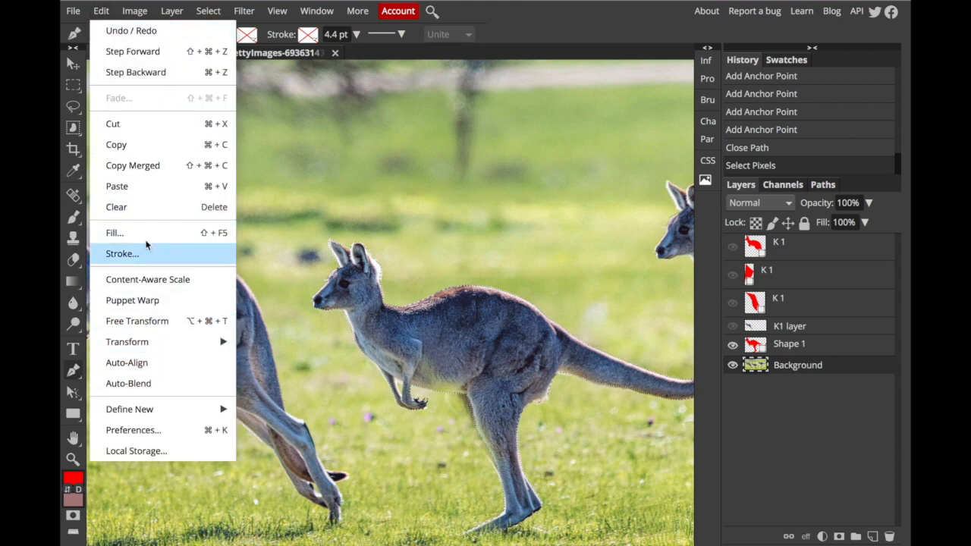
click(152, 151)
click(101, 10)
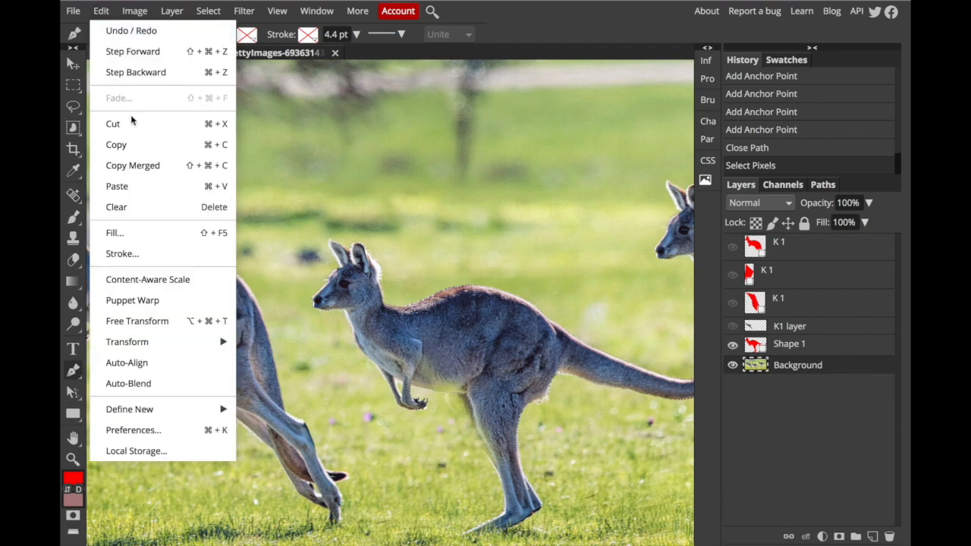
click(127, 183)
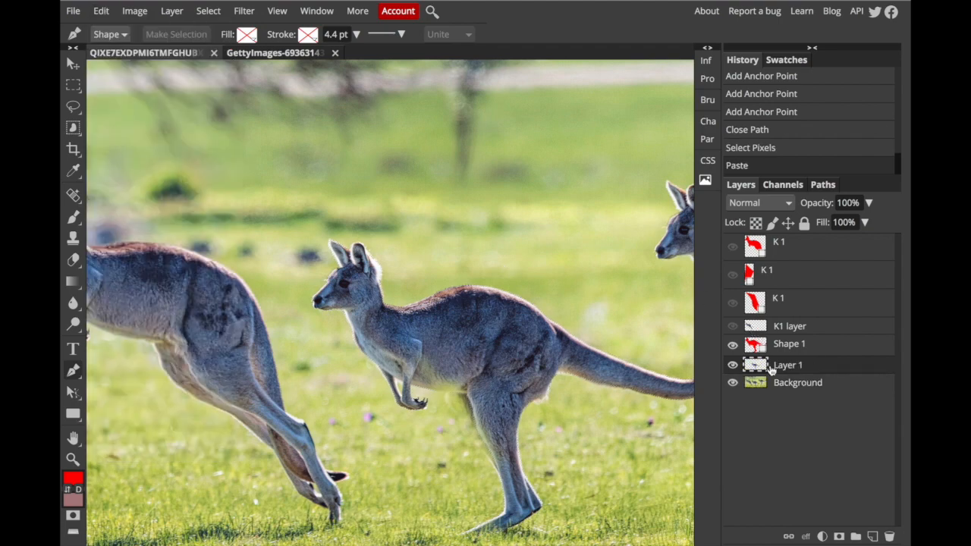
Trace the gap between the middle kangaroo's front legs and belly with a closed Pen path.
key(ctrl+plus)
key(ctrl+plus)
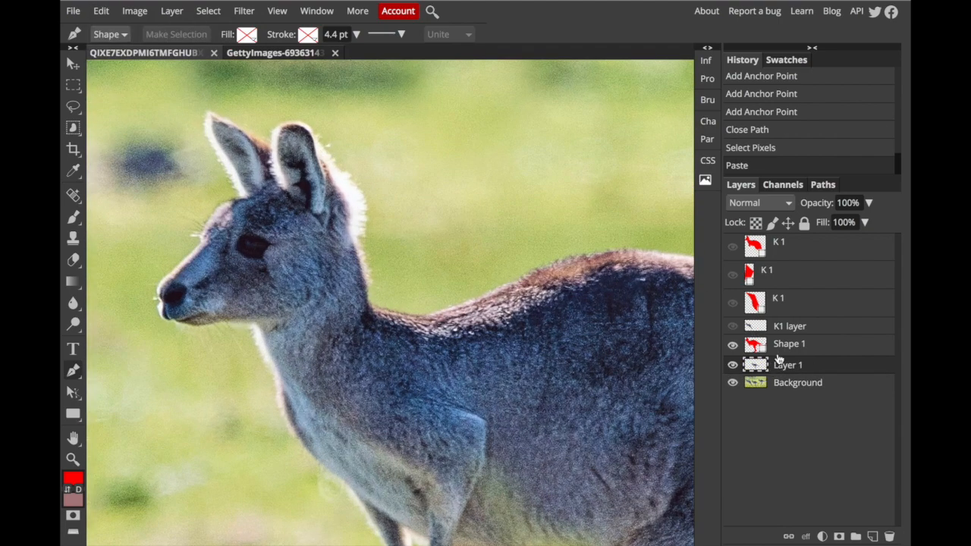
scroll(630, 346, down, 3)
key(ctrl+plus)
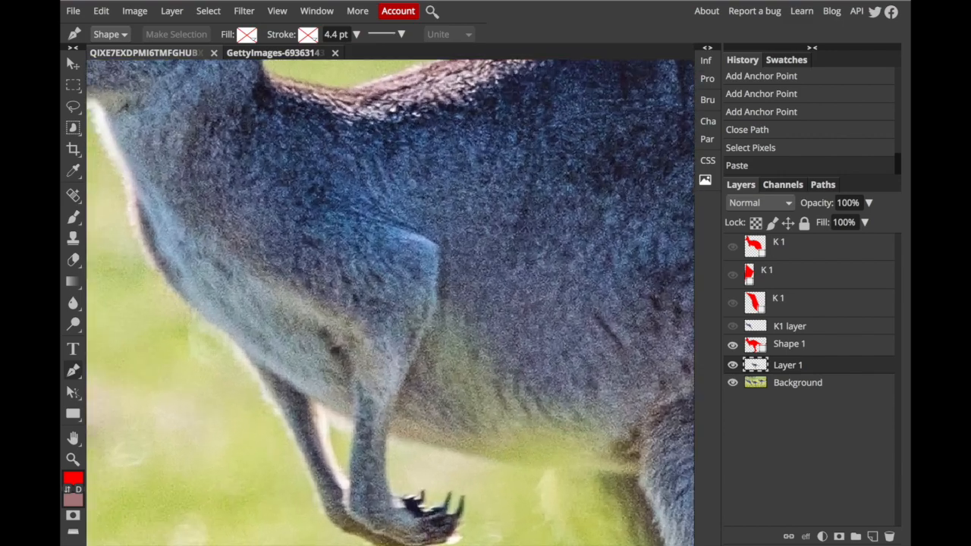
key(ctrl+plus)
scroll(390, 303, down, 3)
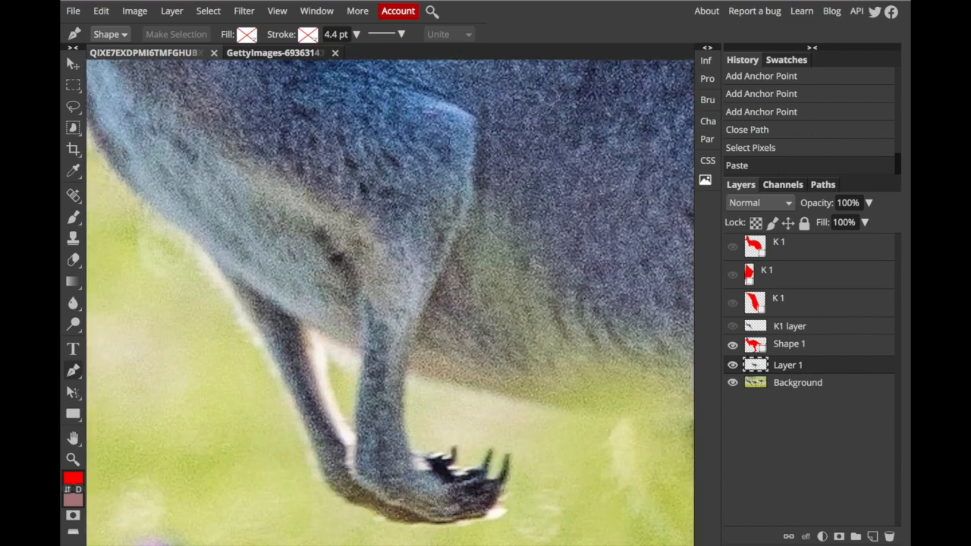
click(314, 334)
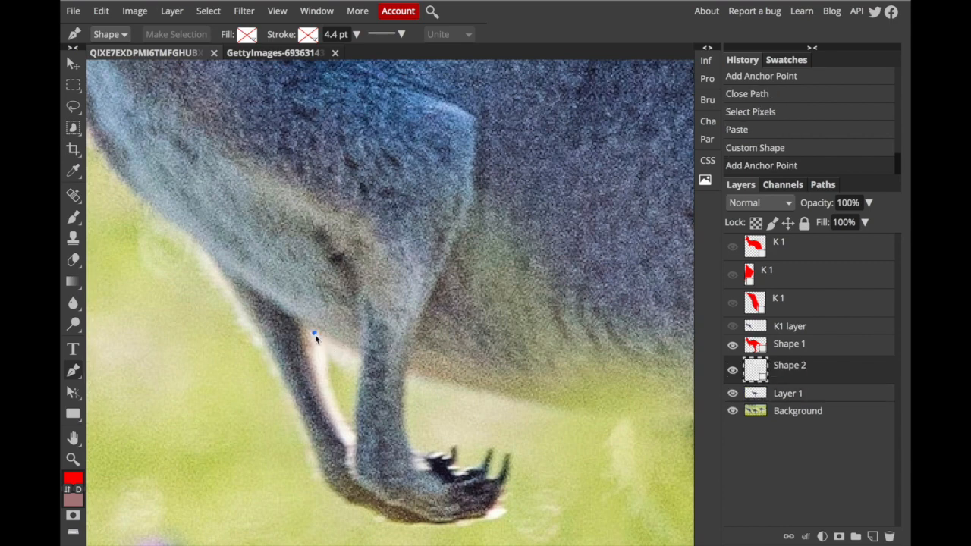
click(336, 402)
click(355, 436)
drag(359, 387, 362, 371)
click(363, 361)
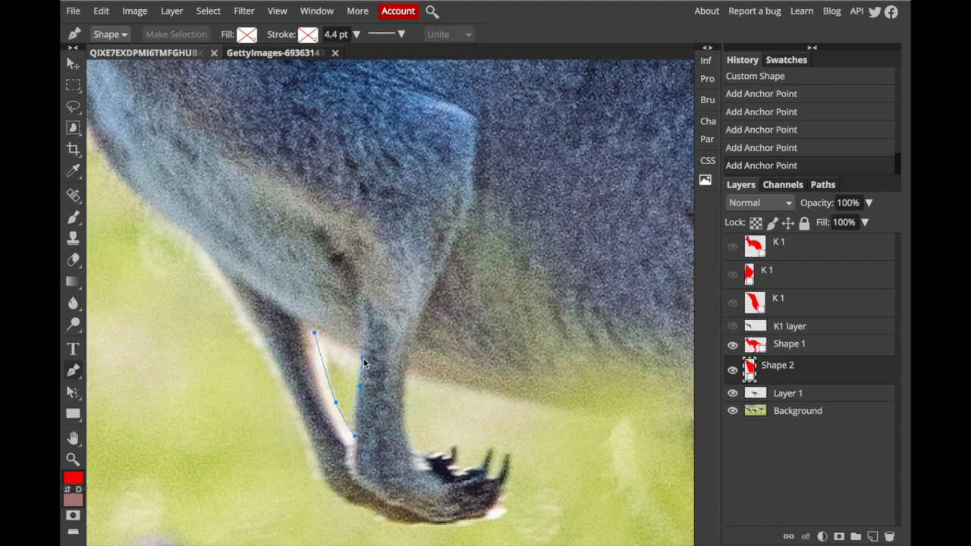
click(310, 327)
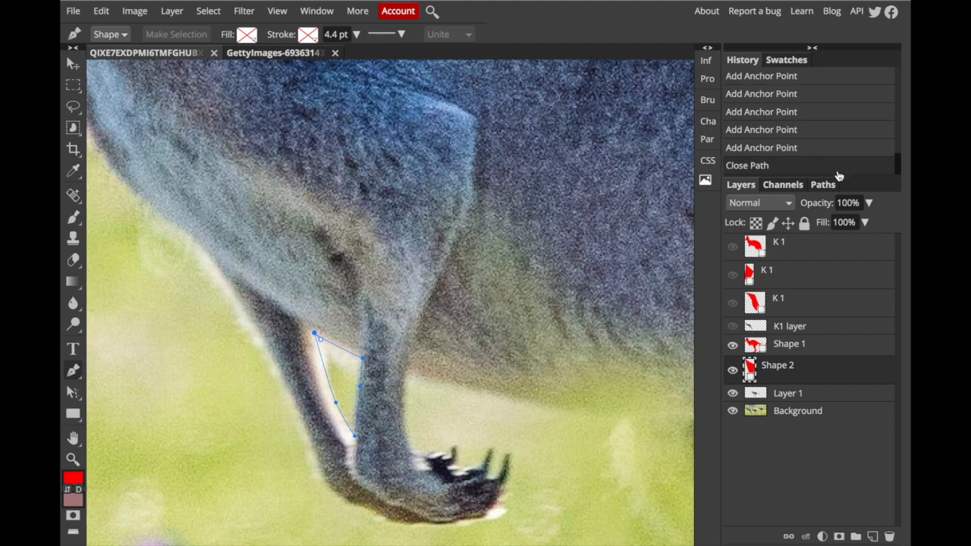
Load the foreleg gap path as a selection and clear that area from Layer 1.
click(824, 185)
click(840, 538)
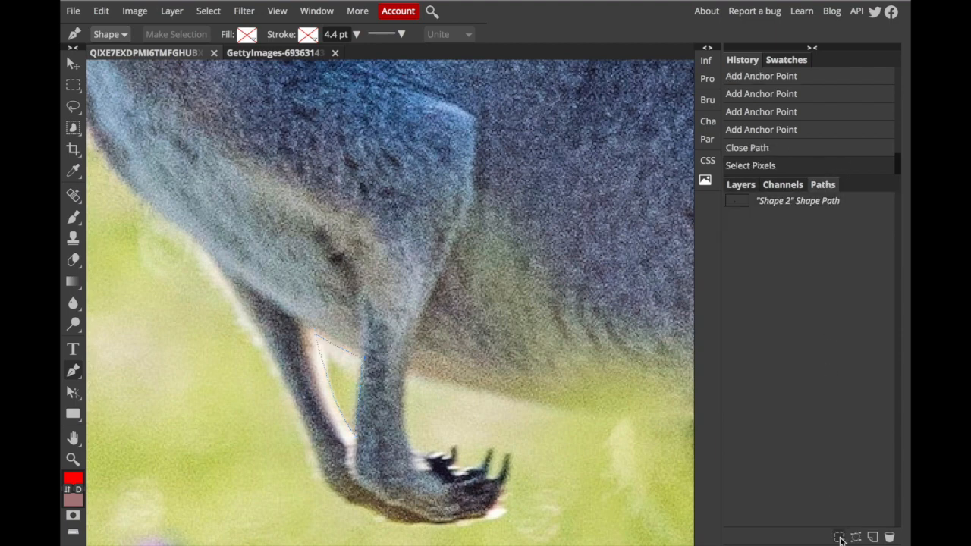
click(743, 186)
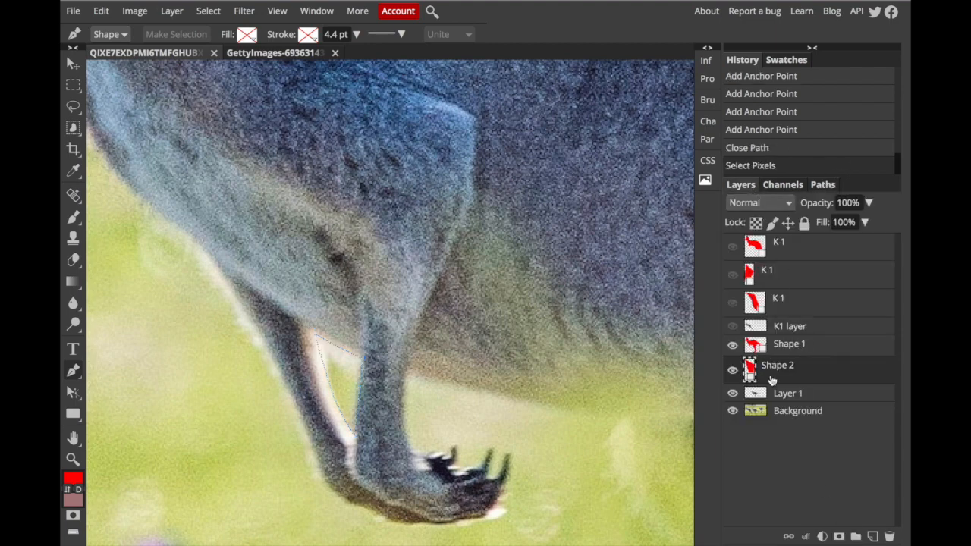
click(784, 396)
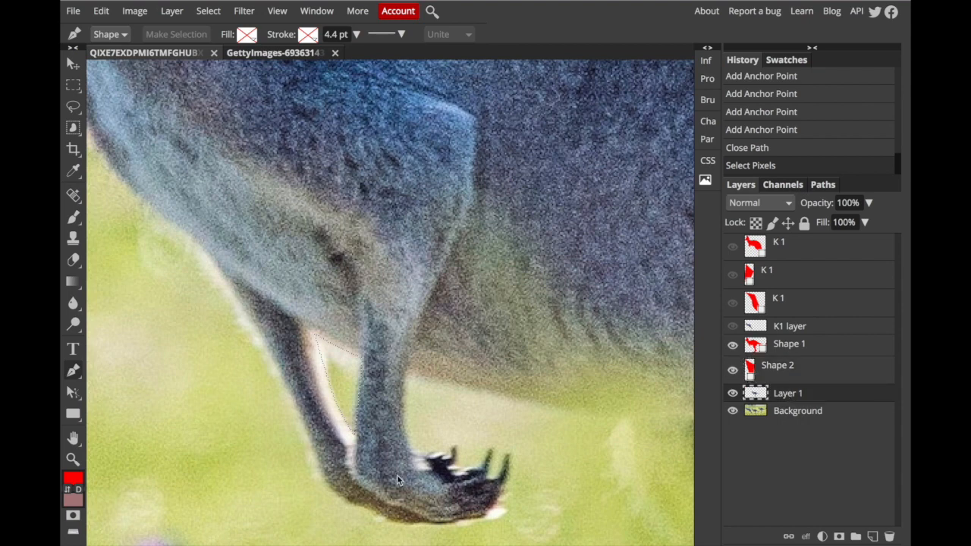
click(101, 11)
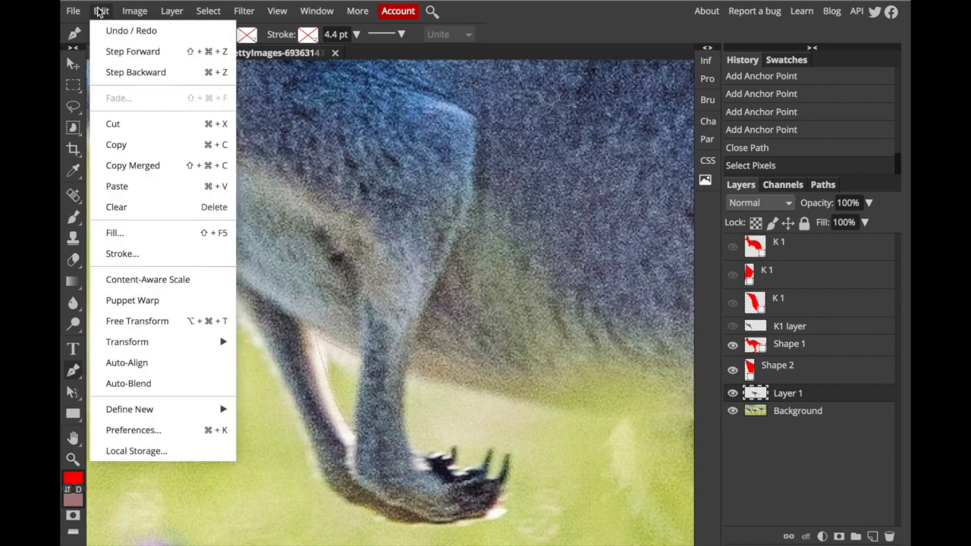
click(160, 208)
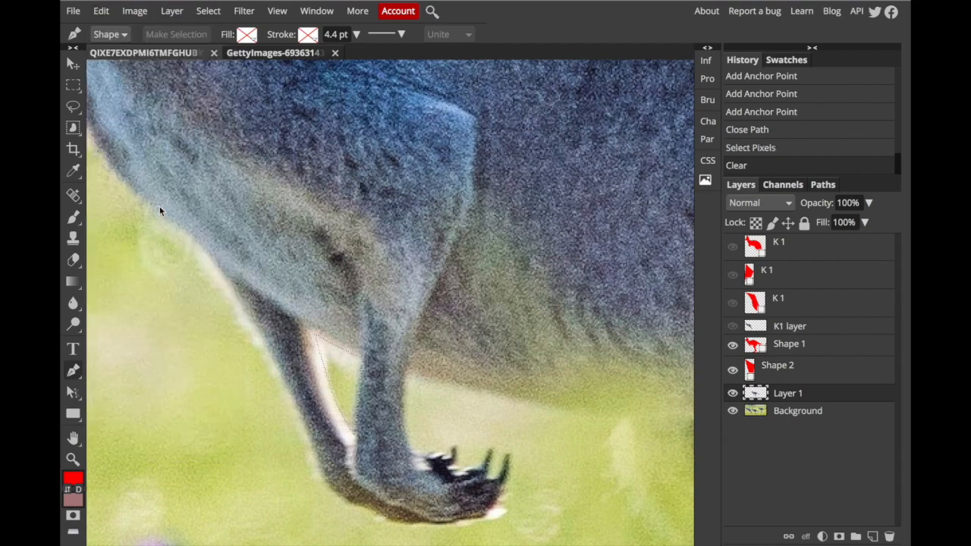
Hide the Background layer and examine the cutout's edges around the forepaws, belly, hind legs and tail.
click(733, 411)
scroll(390, 396, right, 8)
scroll(390, 396, down, 3)
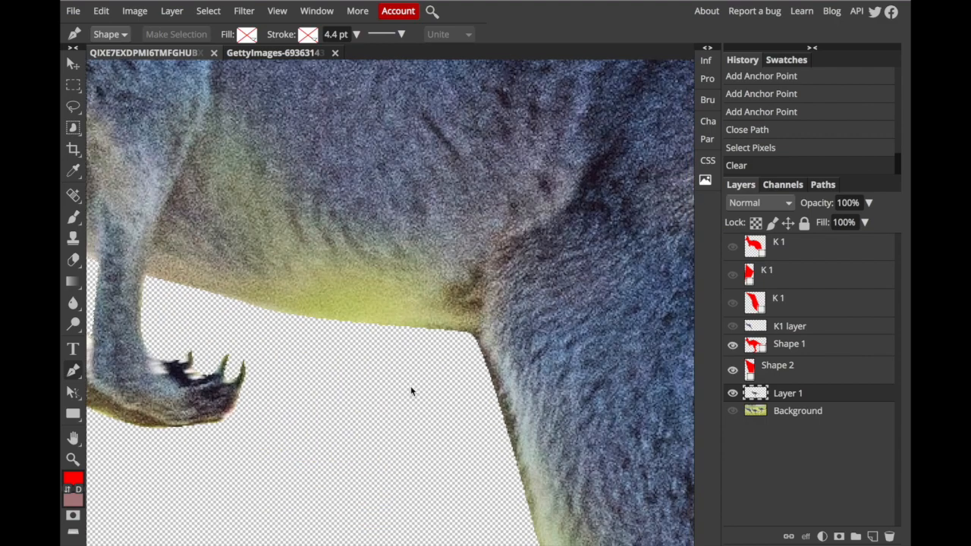
scroll(410, 390, right, 10)
scroll(410, 389, down, 6)
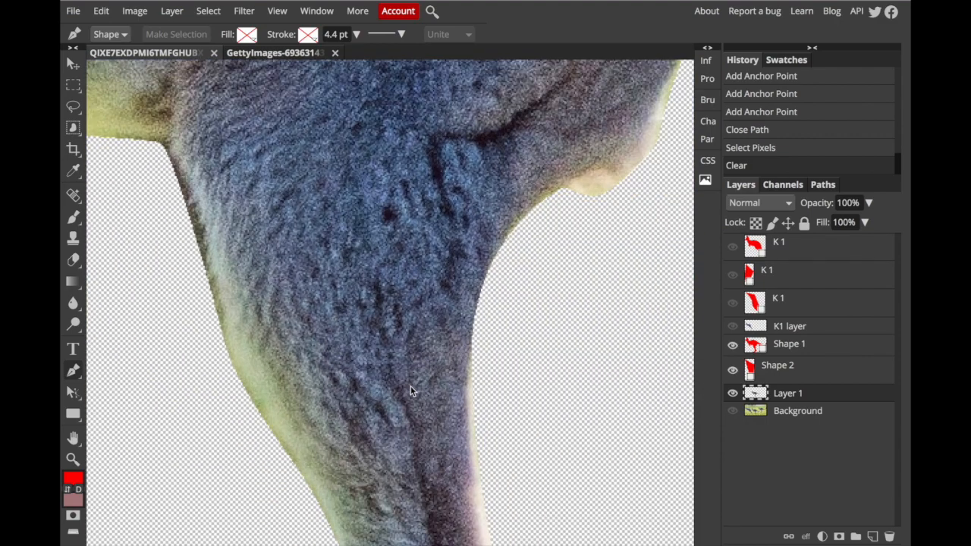
scroll(390, 304, down, 10)
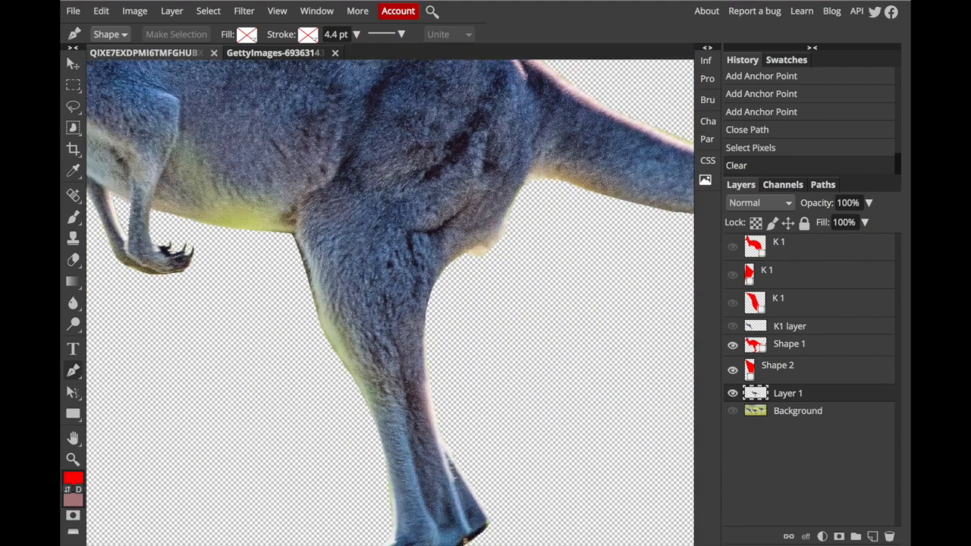
scroll(390, 304, down, 5)
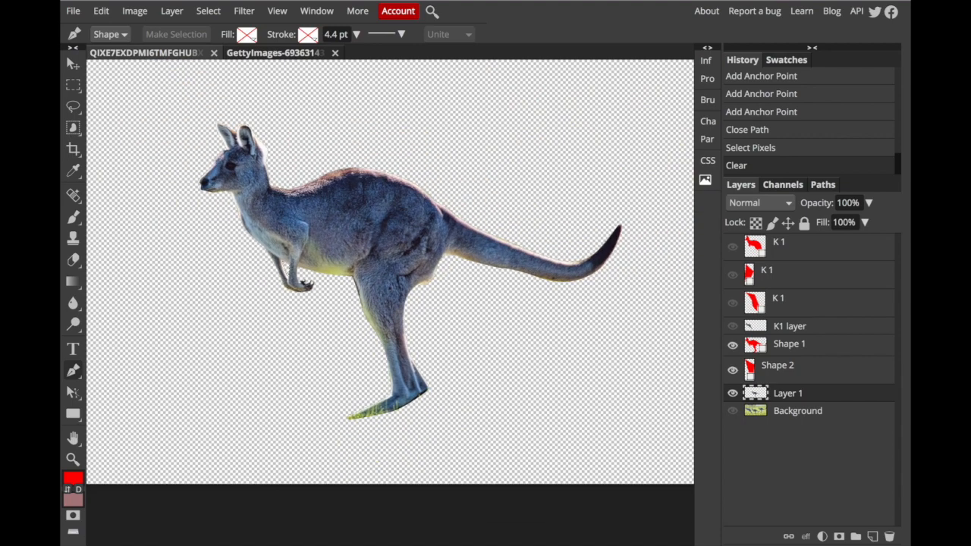
scroll(416, 388, right, 3)
scroll(416, 388, up, 1)
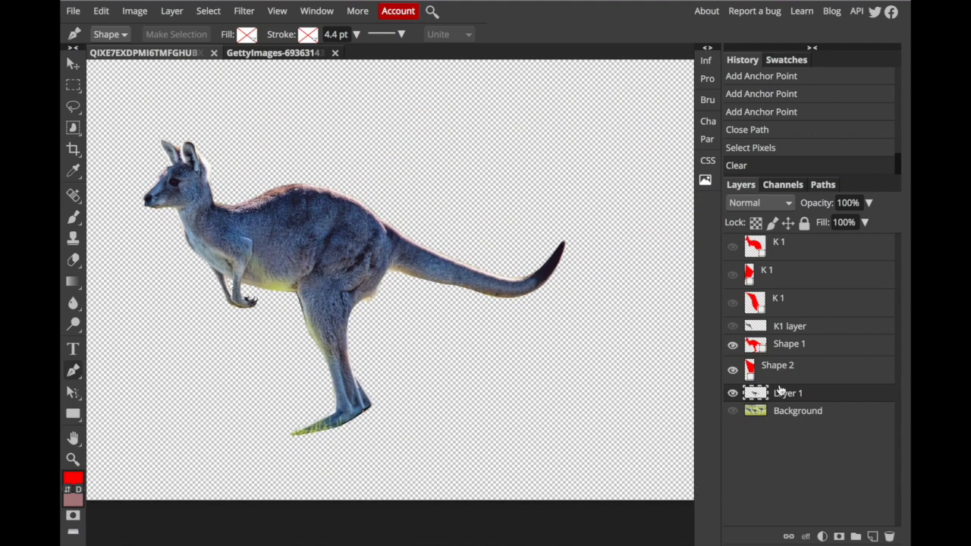
Rename the pasted kangaroo layer "K 2 Layer".
double_click(788, 395)
text(K)
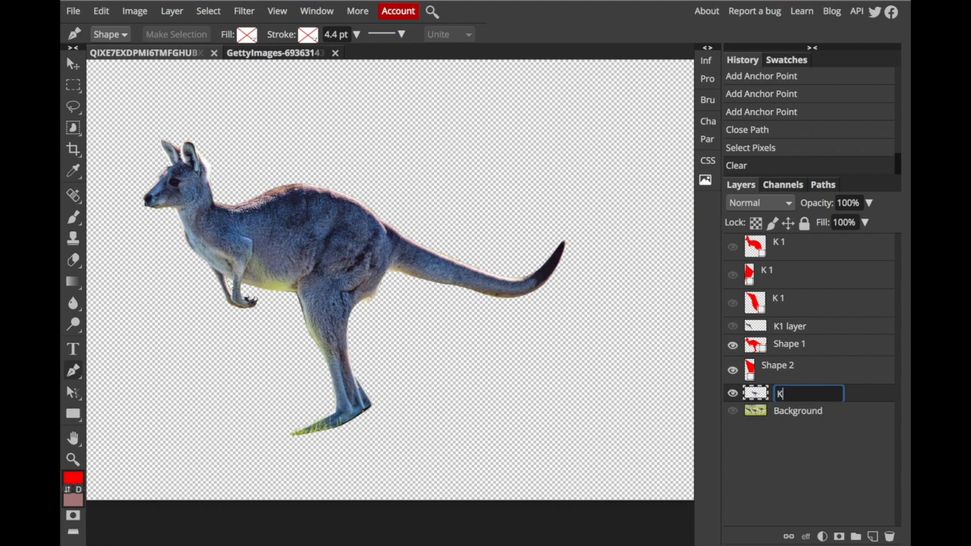
text( 2 Layer)
Rename both shape layers of the middle kangaroo, Shape 1 and Shape 2, as "K 2".
double_click(783, 366)
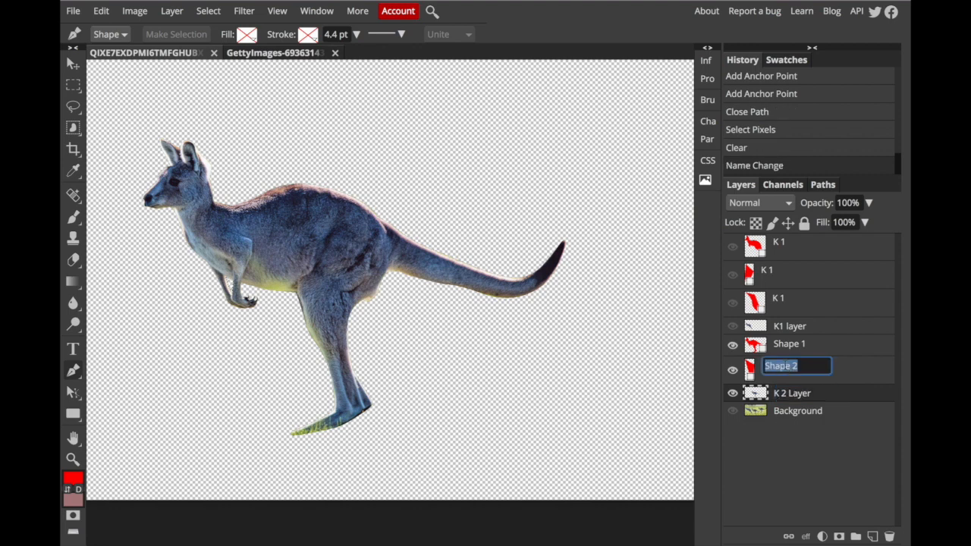
text(K2)
double_click(802, 347)
text(K2)
key(BackSpace)
text(2)
double_click(767, 367)
click(767, 366)
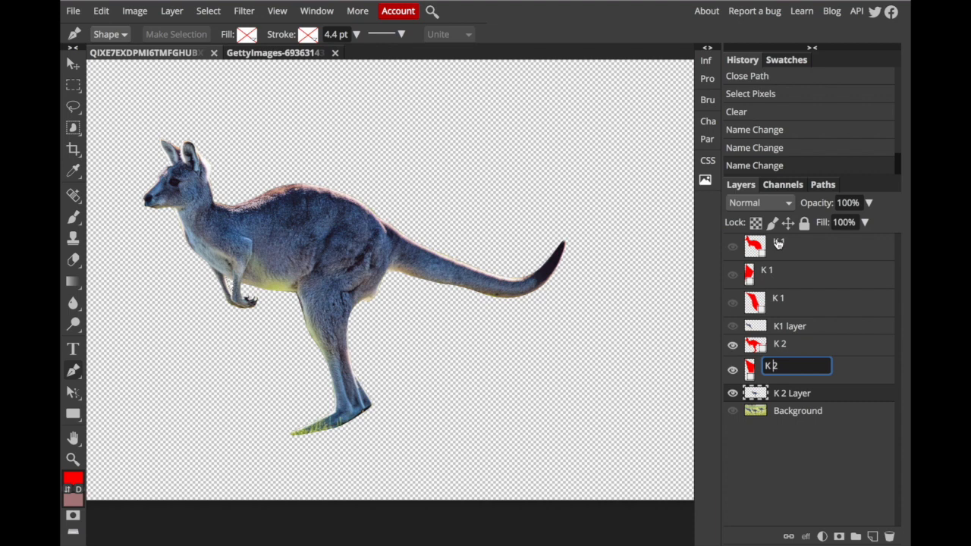
Hide the second kangaroo's cutout and both of its shape layers, and show the Background layer again.
click(733, 372)
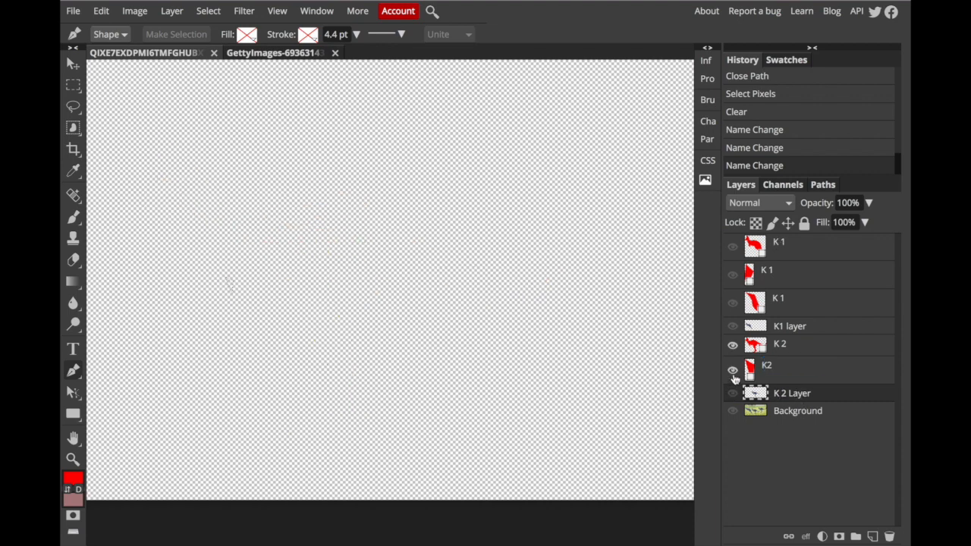
click(733, 346)
click(733, 412)
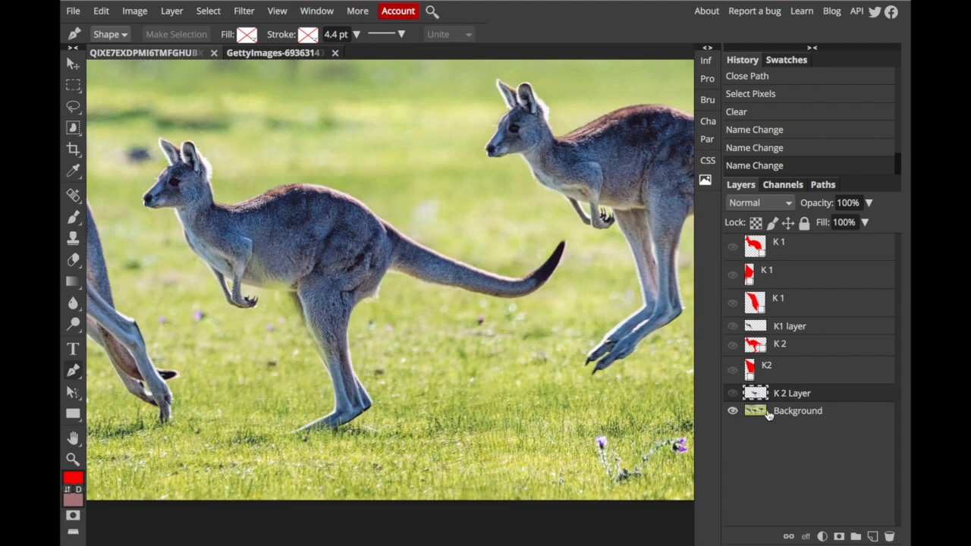
Examine the third kangaroo's outline in the Background photo, from head and forepaws to hind legs and tail.
scroll(525, 161, right, 2)
scroll(526, 161, up, 1)
scroll(525, 159, right, 3)
scroll(524, 158, up, 1)
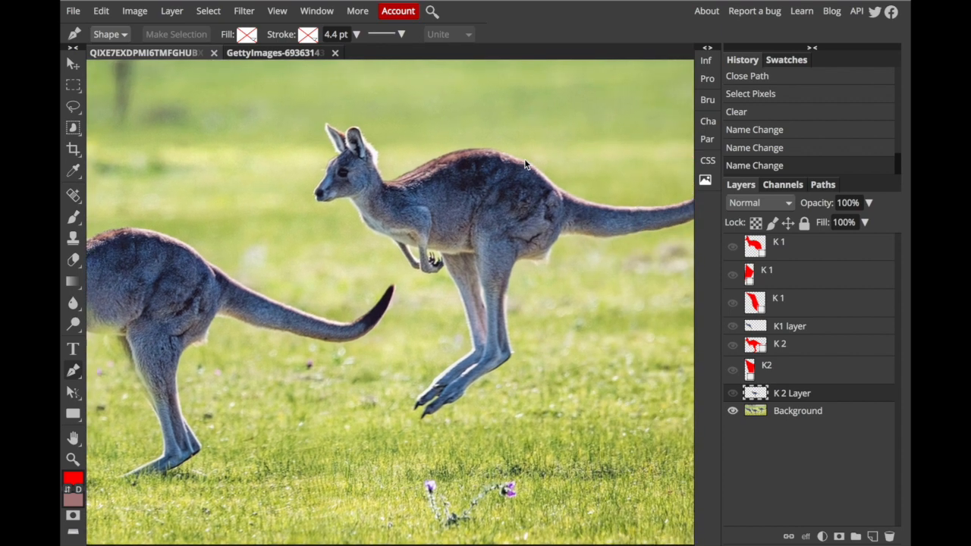
scroll(524, 159, right, 3)
scroll(524, 159, up, 1)
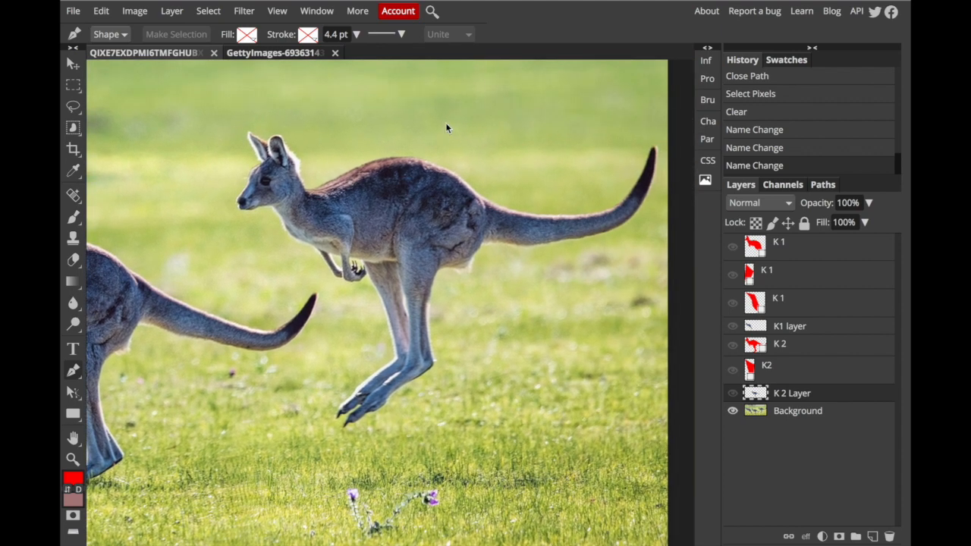
scroll(445, 123, up, 10)
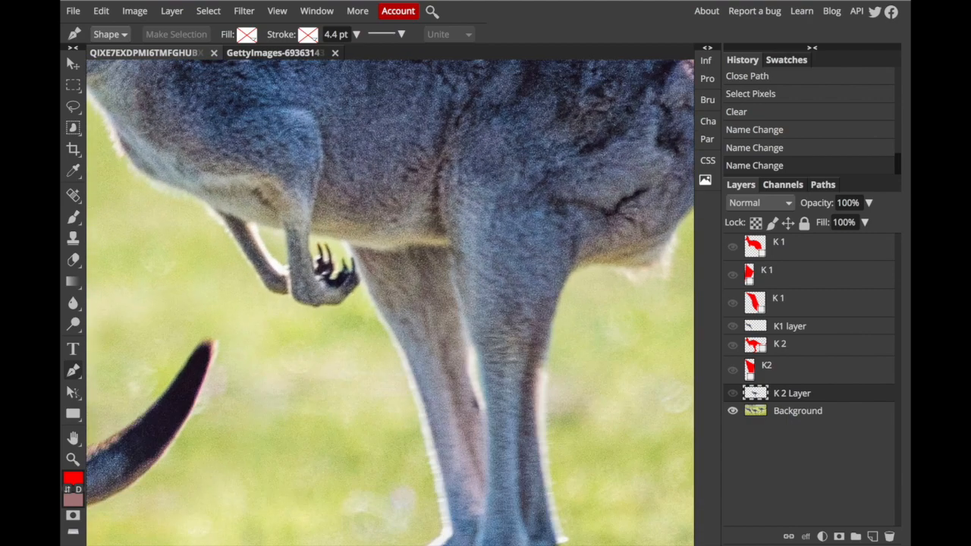
scroll(390, 303, down, 5)
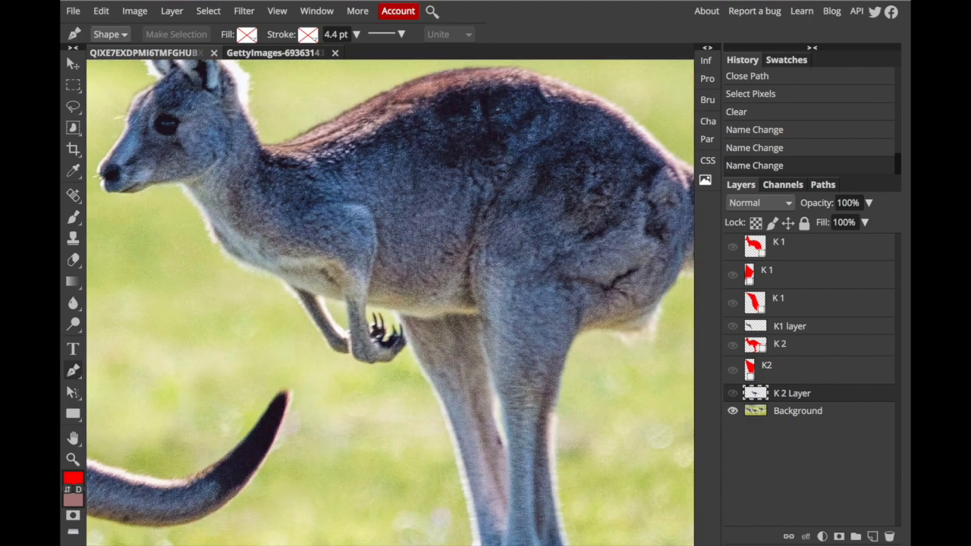
scroll(390, 303, down, 6)
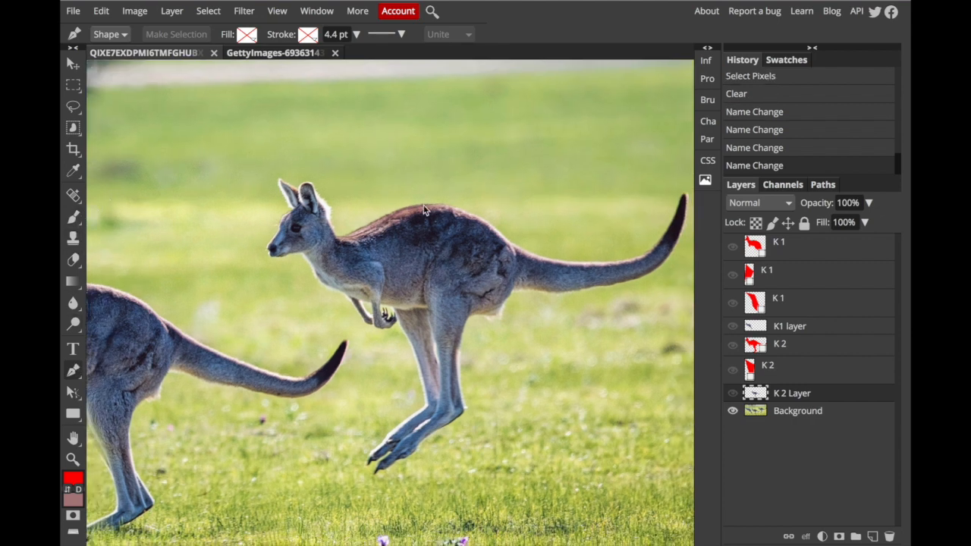
key(ctrl+plus)
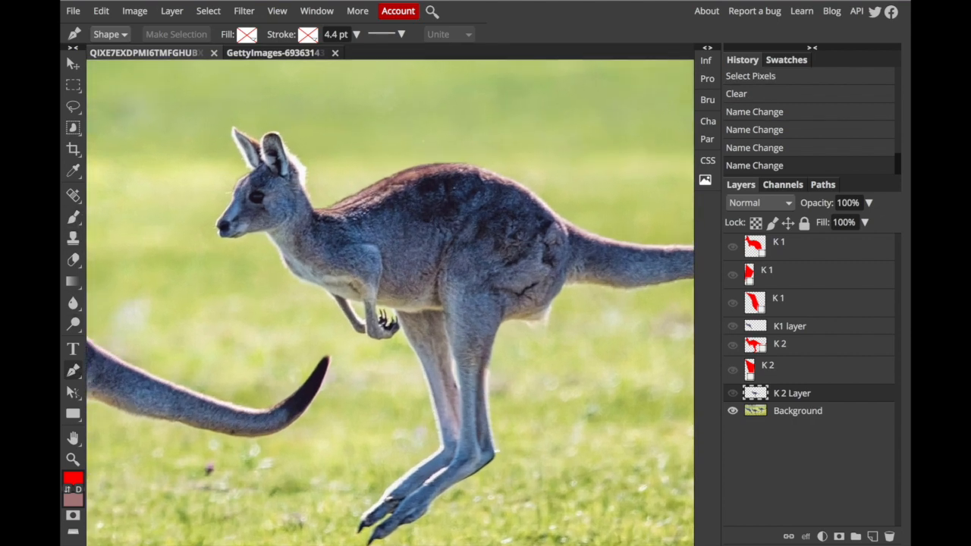
Start a Pen path at the top of the third kangaroo's back and trace it over the rump to the tail base.
scroll(468, 176, up, 5)
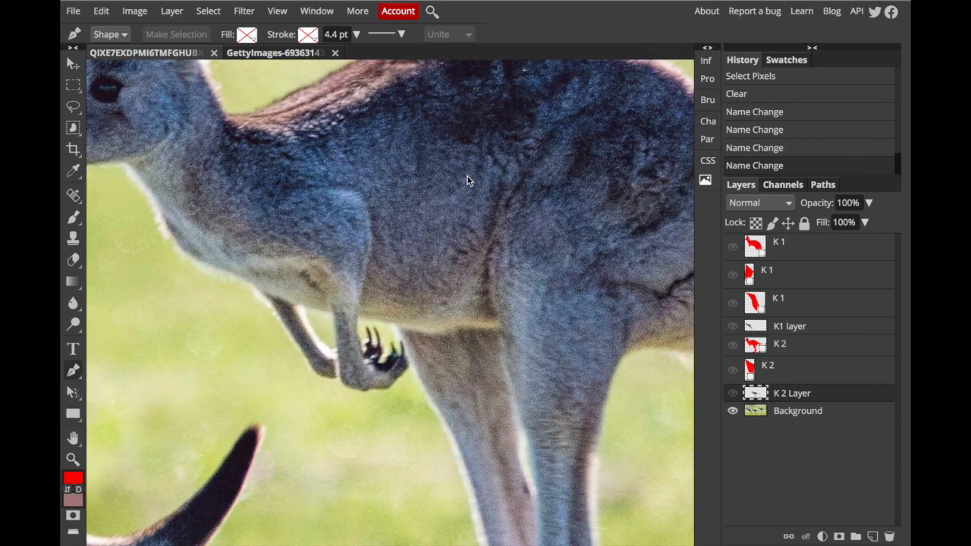
scroll(385, 201, up, 3)
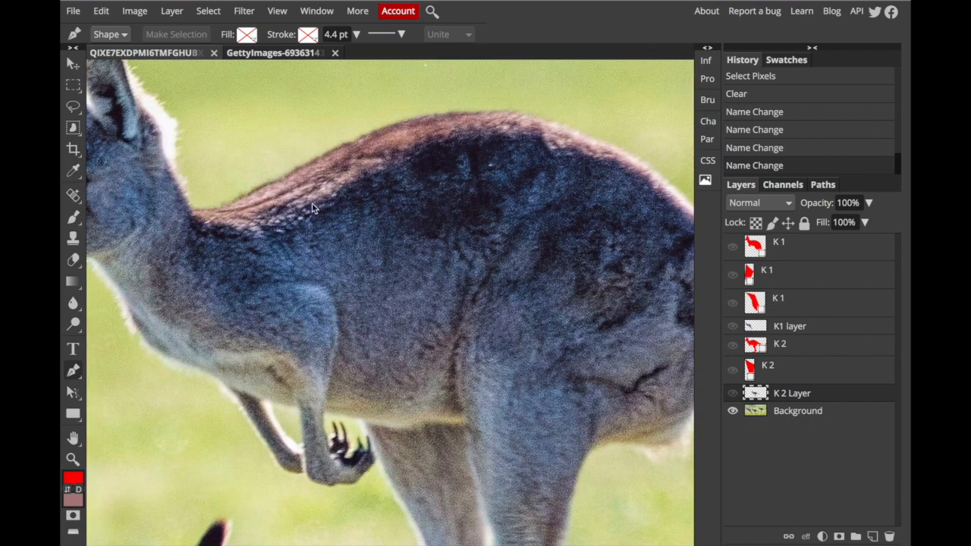
click(474, 110)
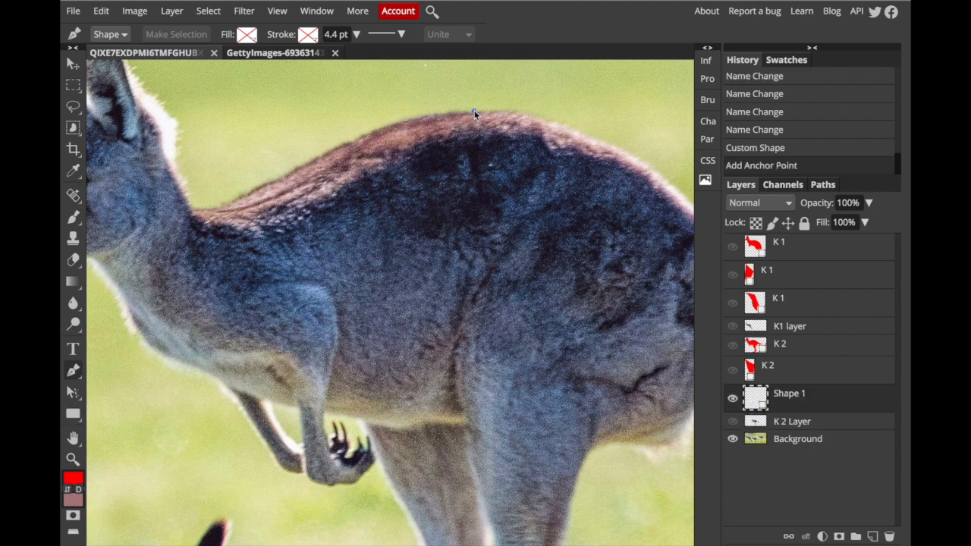
scroll(474, 110, right, 5)
scroll(474, 110, down, 1)
drag(492, 136, 579, 192)
drag(649, 237, 693, 273)
scroll(544, 264, right, 3)
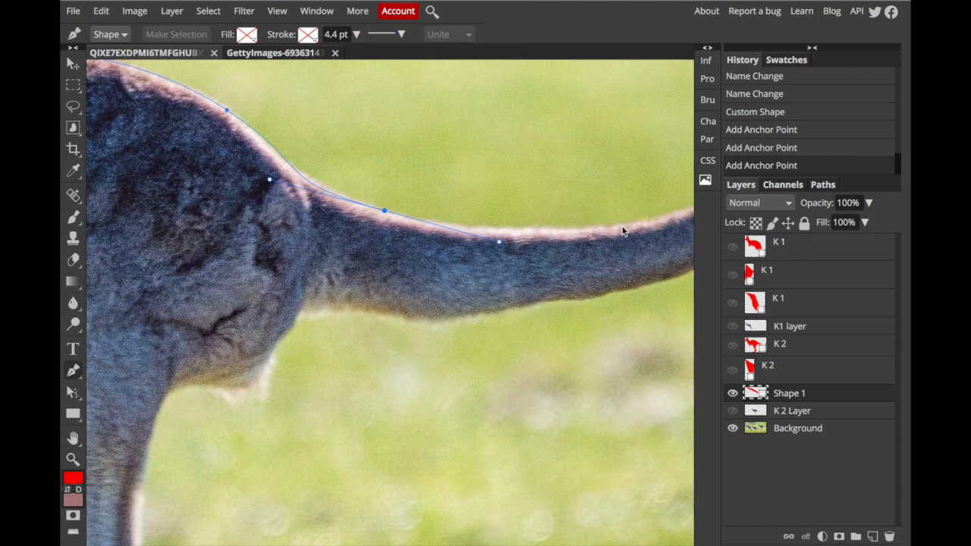
Continue the path along the upper edge of the tail and around its dark tip.
drag(629, 230, 660, 224)
scroll(660, 224, right, 2)
drag(648, 124, 674, 54)
scroll(644, 146, up, 1)
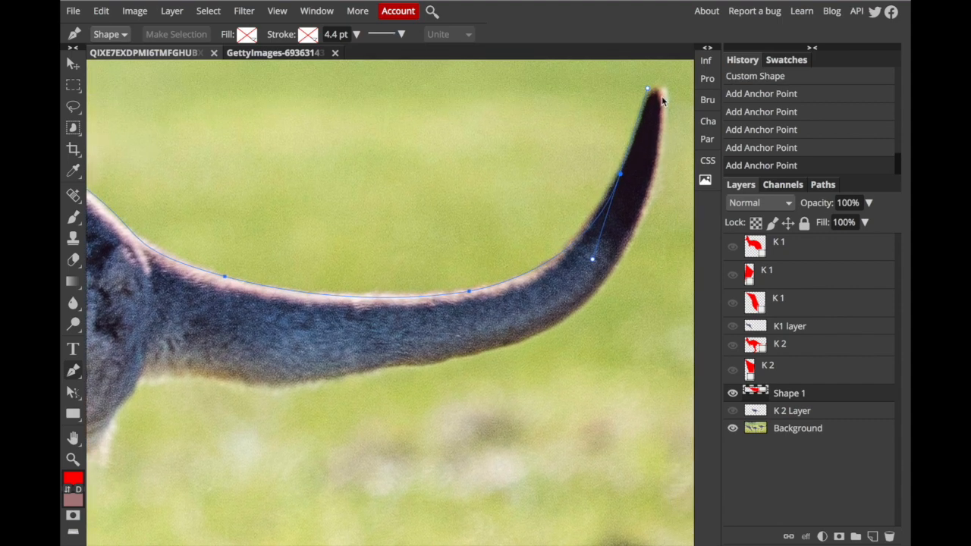
drag(661, 94, 664, 106)
Trace the underside of the tail from the tip back towards the body.
drag(577, 310, 506, 354)
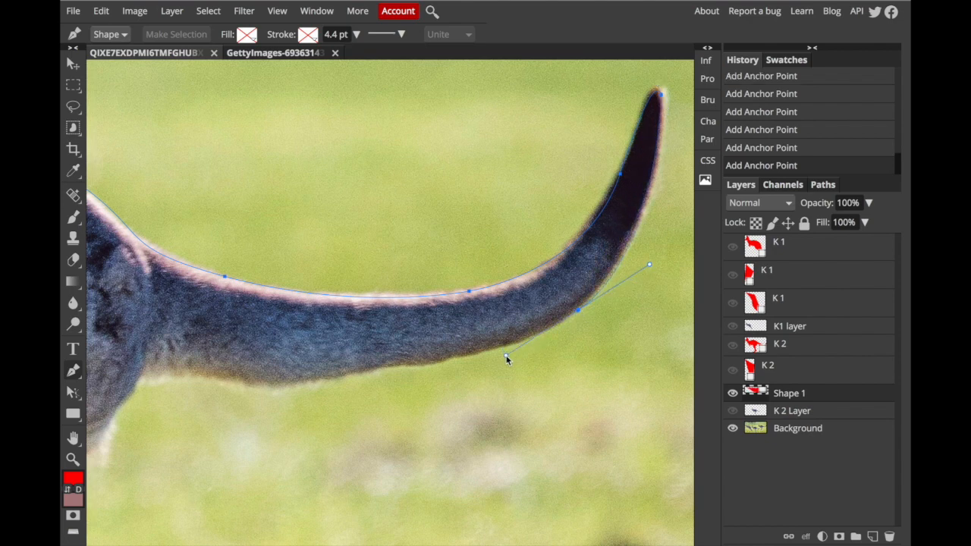
scroll(470, 360, left, 2)
scroll(470, 360, down, 1)
drag(402, 356, 378, 359)
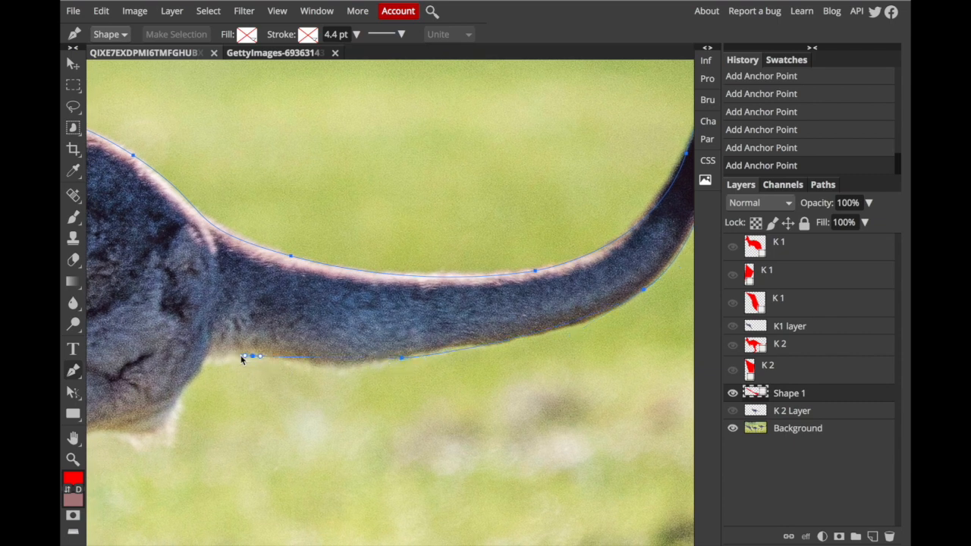
Trace the path around the lower rump between the tail base and the hind leg.
click(201, 365)
drag(179, 399, 180, 403)
drag(155, 437, 139, 436)
click(116, 433)
Trace the rear edge of the hind leg from the rump down to just above the heel.
scroll(152, 438, left, 5)
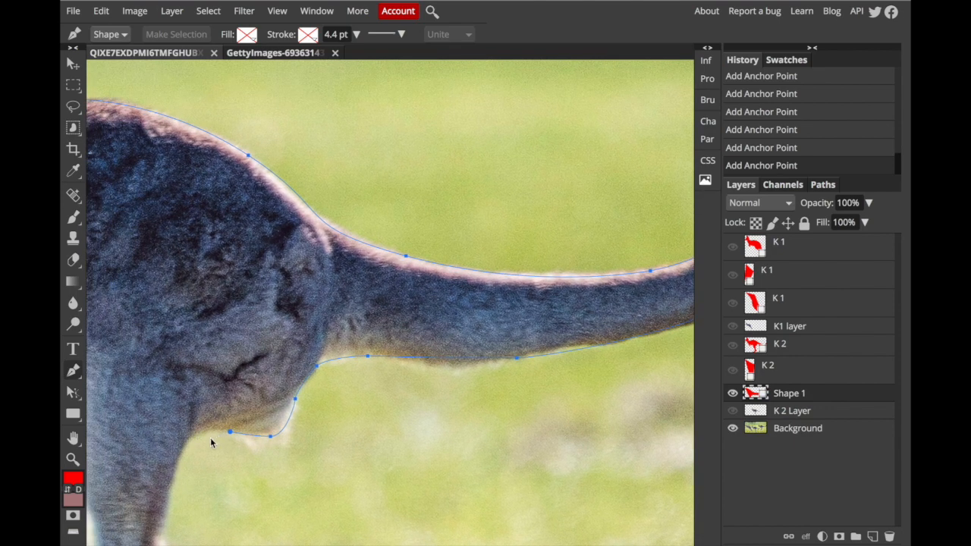
drag(183, 449, 173, 475)
scroll(173, 478, down, 4)
scroll(173, 477, left, 2)
drag(211, 412, 206, 456)
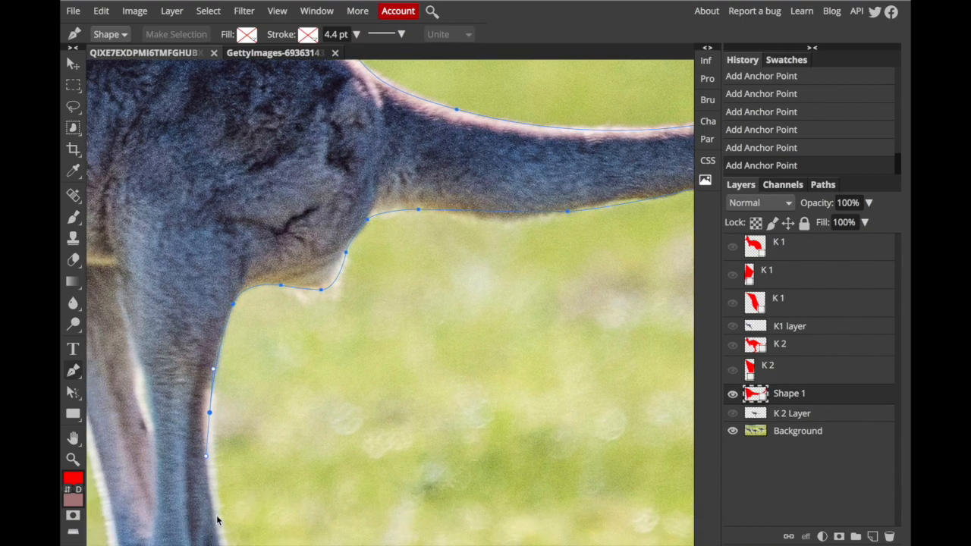
drag(217, 538, 232, 545)
scroll(225, 396, down, 5)
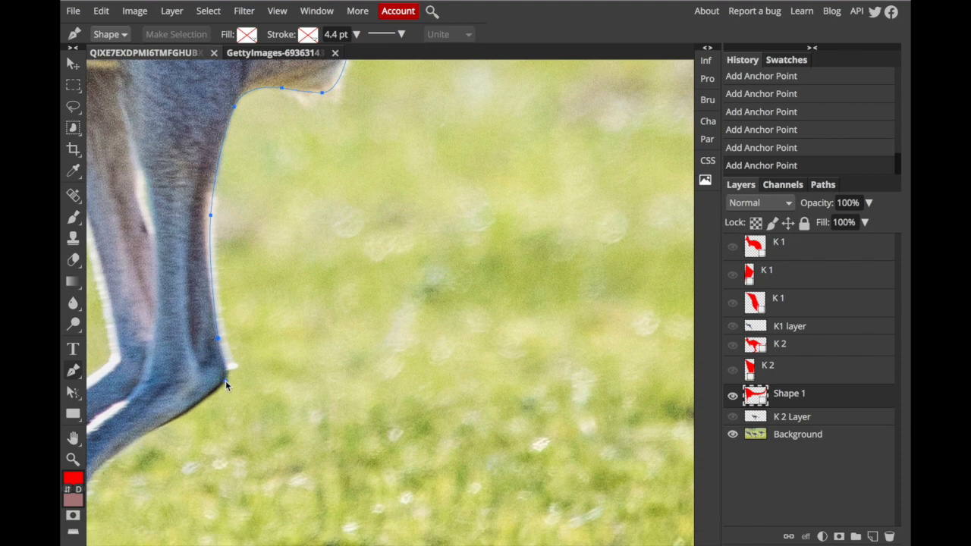
Trace around the heel and along the lower edge of the near hind foot.
scroll(221, 386, left, 2)
scroll(221, 385, down, 1)
drag(229, 380, 210, 387)
click(167, 421)
drag(158, 429, 126, 466)
click(144, 445)
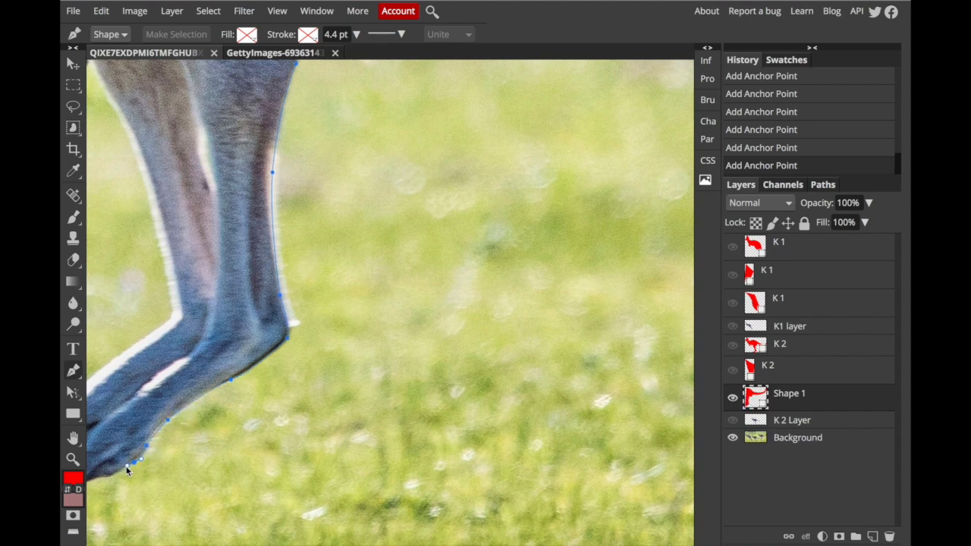
Continue the path along the sole of the near foot to the tip of its toe claw.
scroll(152, 459, down, 1)
scroll(151, 459, left, 1)
click(150, 439)
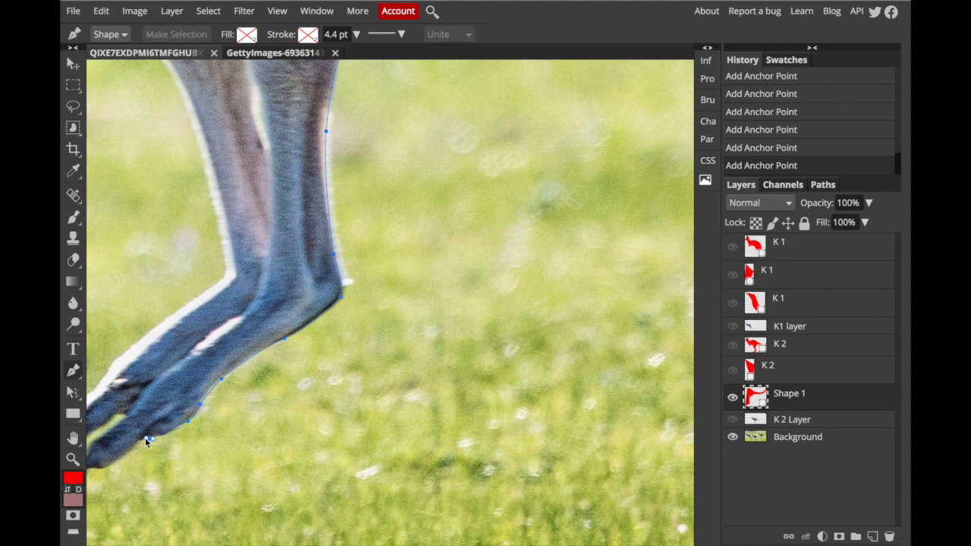
drag(117, 461, 111, 465)
scroll(112, 466, left, 1)
scroll(111, 466, down, 1)
click(152, 446)
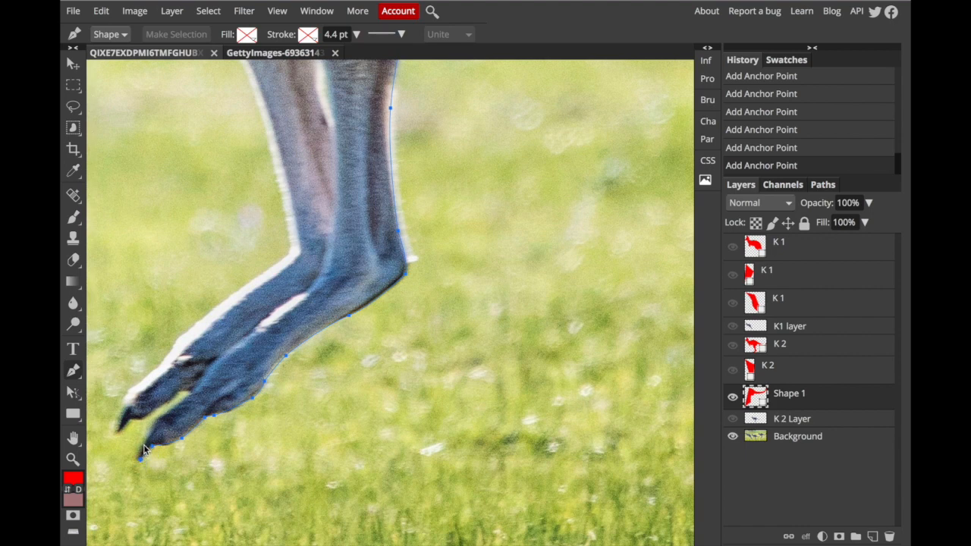
Trace the gap between the two hind feet and continue to the claw tip of the far foot.
click(170, 413)
click(191, 394)
click(160, 407)
click(118, 433)
Trace the upper edge of the far hind foot up to the ankle.
drag(129, 389, 139, 385)
drag(171, 348, 174, 337)
drag(264, 272, 287, 221)
Trace the front edge of the hind legs from the ankle up to the forepaw.
scroll(289, 193, up, 4)
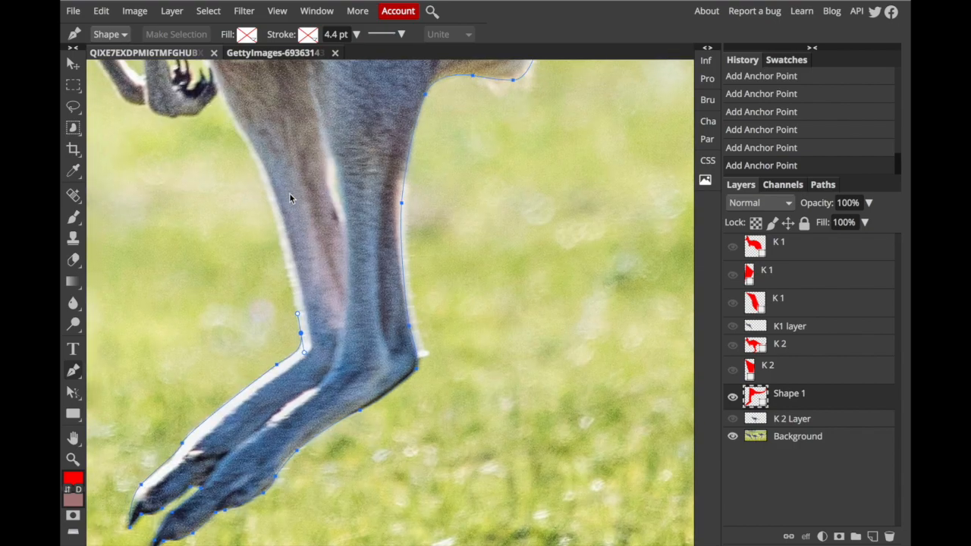
drag(254, 157, 237, 129)
click(219, 93)
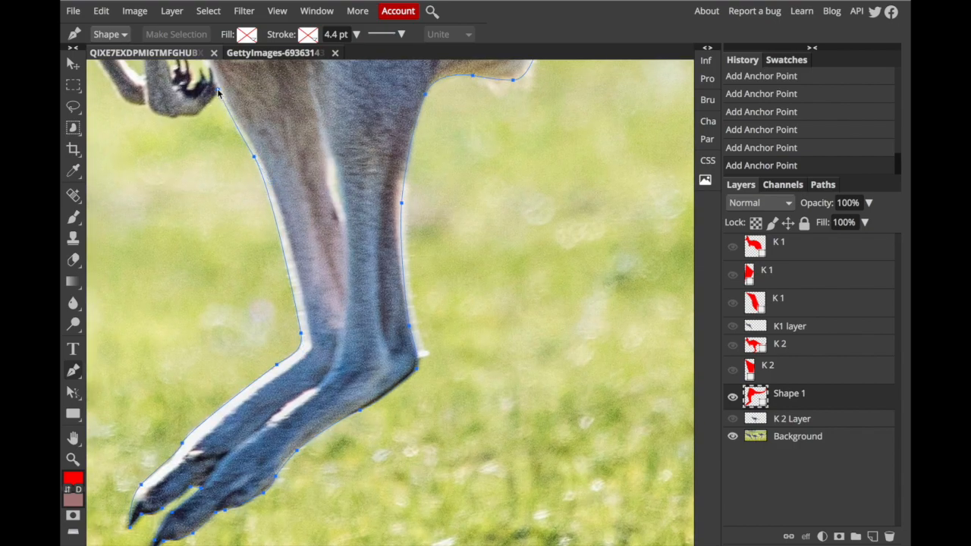
drag(212, 87, 265, 202)
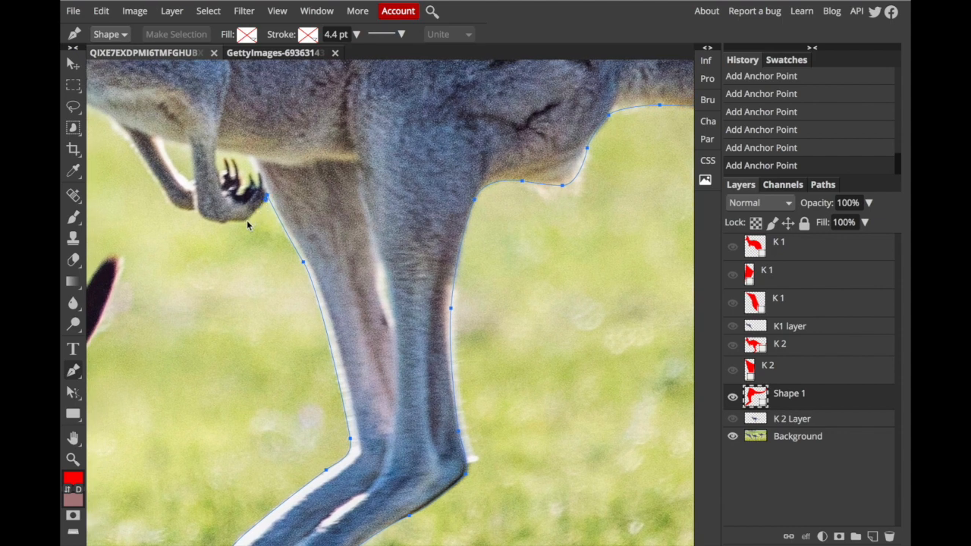
Trace around the underside of the forepaws and up the far forearm to the chest.
drag(218, 222, 198, 216)
scroll(165, 199, up, 2)
drag(132, 182, 119, 177)
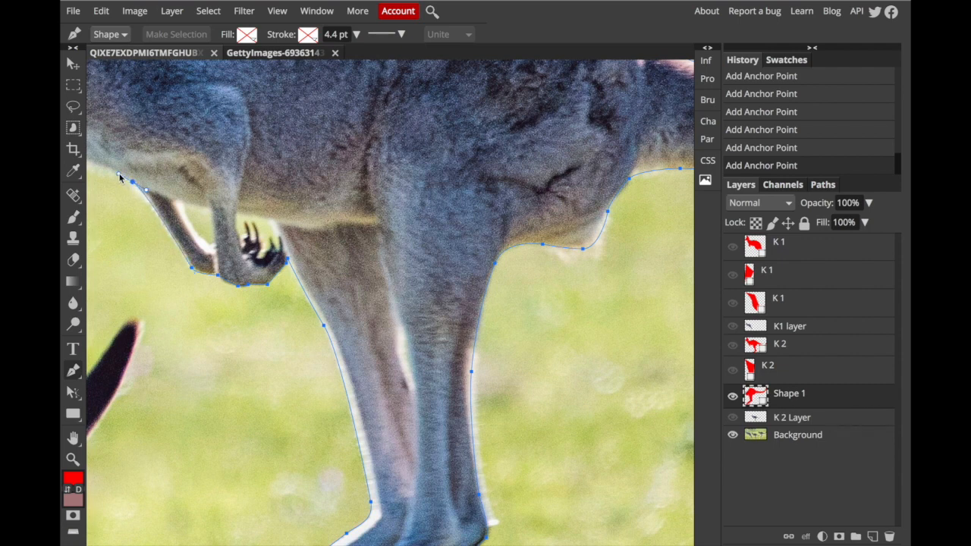
Trace the chest and throat up to the underside of the jaw.
scroll(145, 191, up, 3)
drag(138, 200, 122, 183)
scroll(114, 158, up, 3)
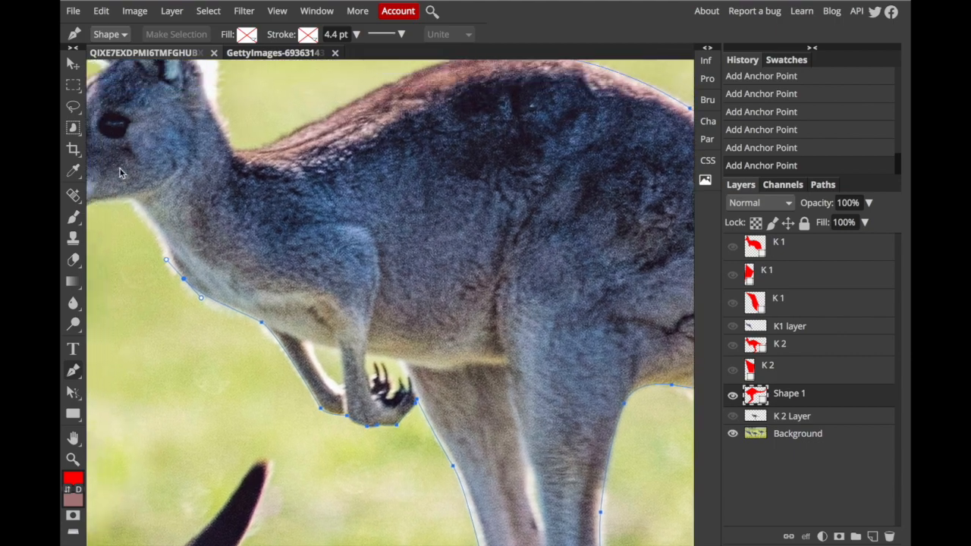
click(147, 221)
click(122, 198)
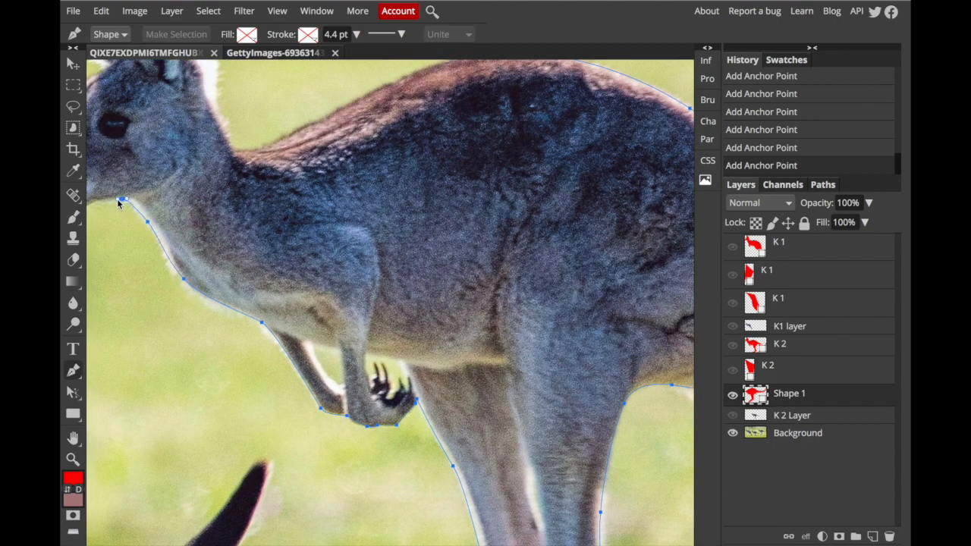
Continue the path along the lower jaw towards the muzzle, dismissing the browser's energy notice.
scroll(117, 199, left, 2)
click(122, 199)
scroll(121, 199, left, 3)
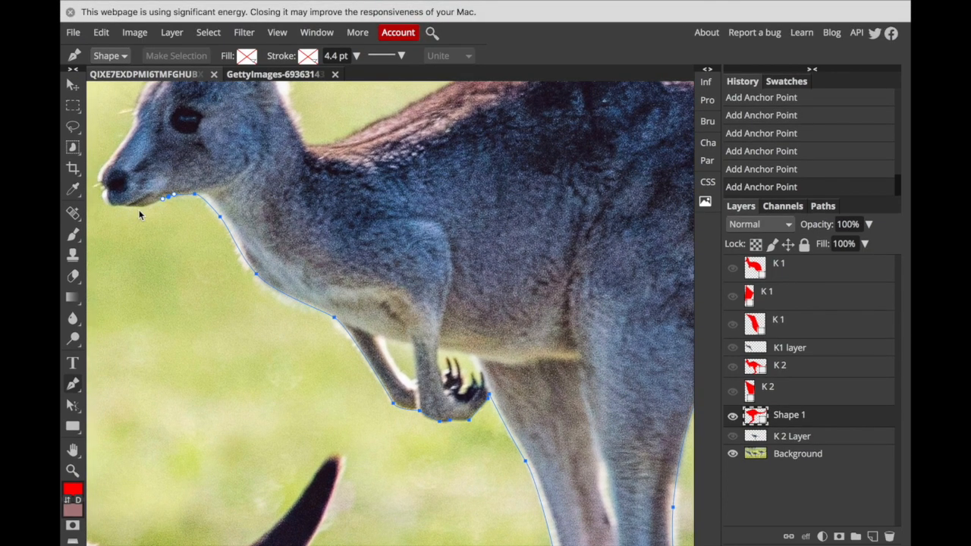
click(69, 11)
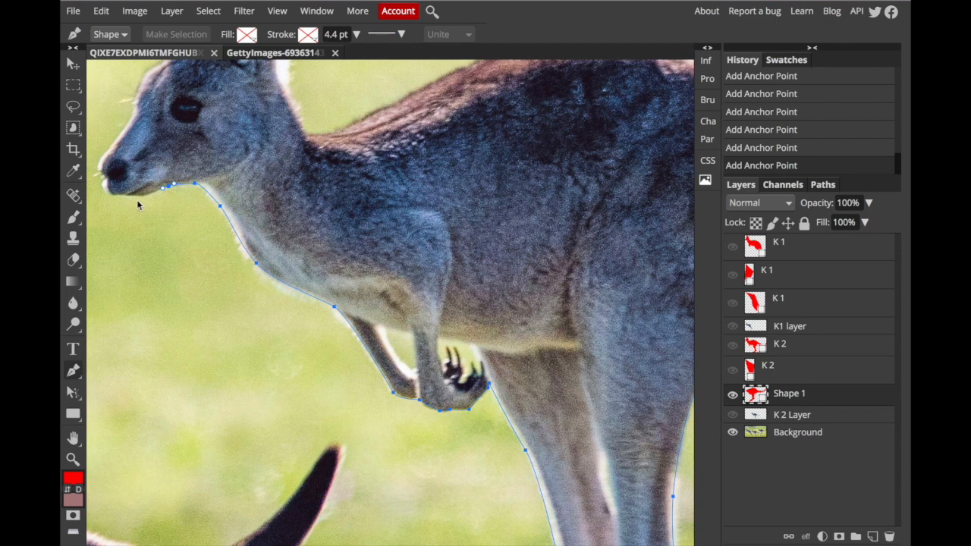
click(132, 196)
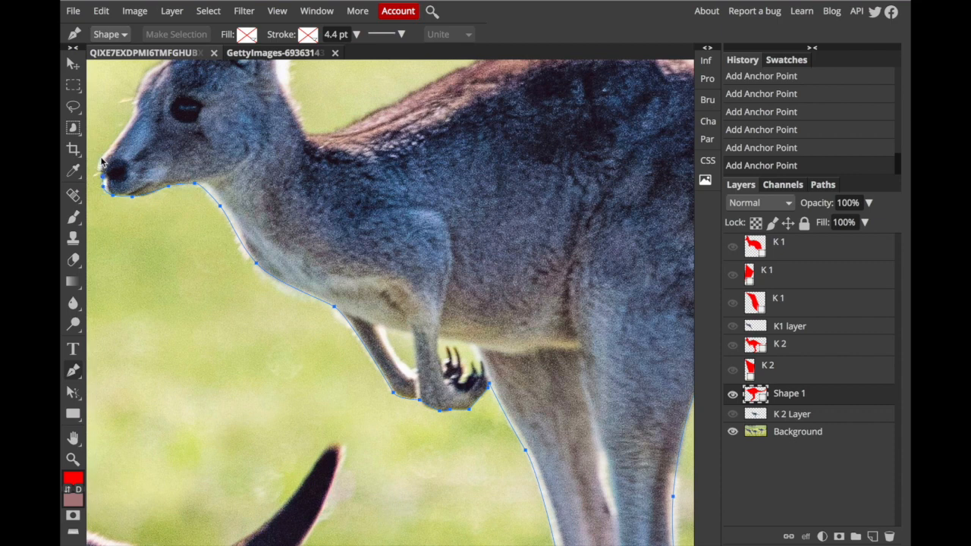
Trace from the nose up the bridge of the face to the forehead.
drag(101, 157, 110, 151)
click(133, 116)
drag(144, 76, 153, 72)
scroll(153, 72, up, 3)
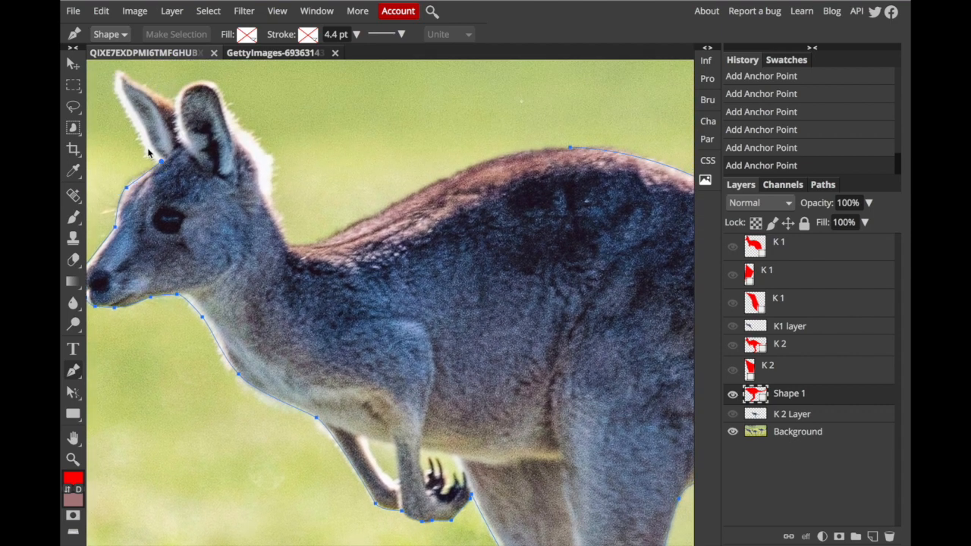
Undo the last forehead points and retrace the forehead up to the base of the first ear.
key(ctrl+z)
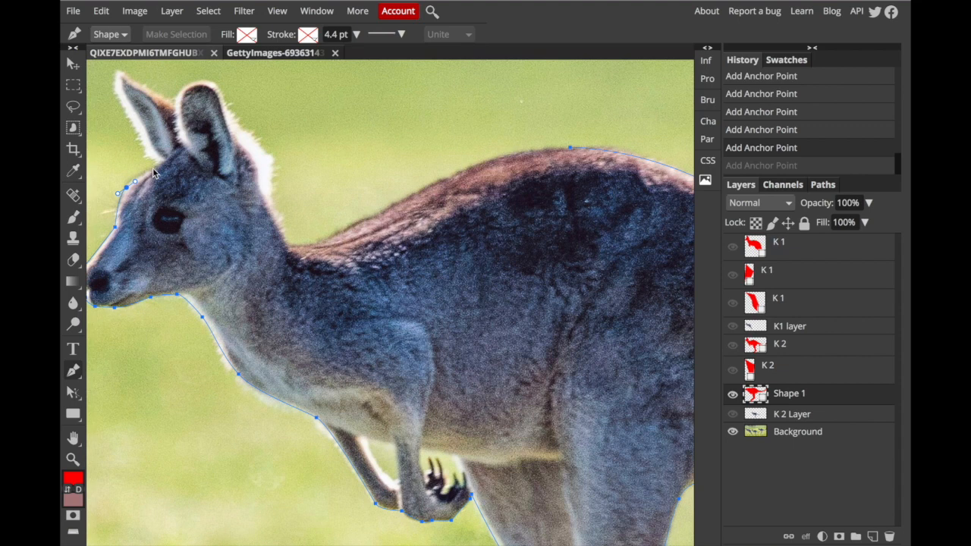
drag(160, 165, 167, 161)
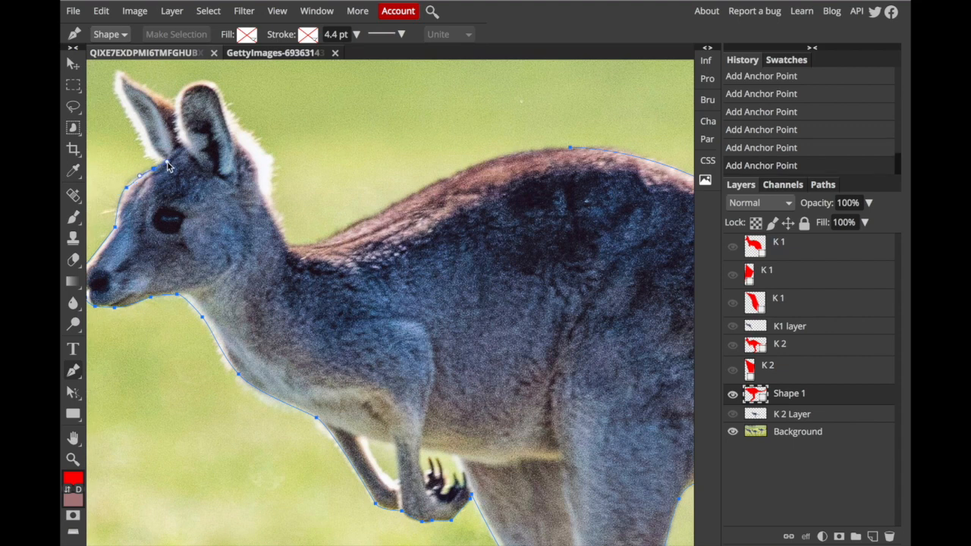
key(ctrl+z)
key(ctrl+z)
drag(134, 177, 152, 172)
click(163, 161)
Trace around both ears and down the back of the head to the nape.
drag(131, 119, 218, 79)
click(251, 137)
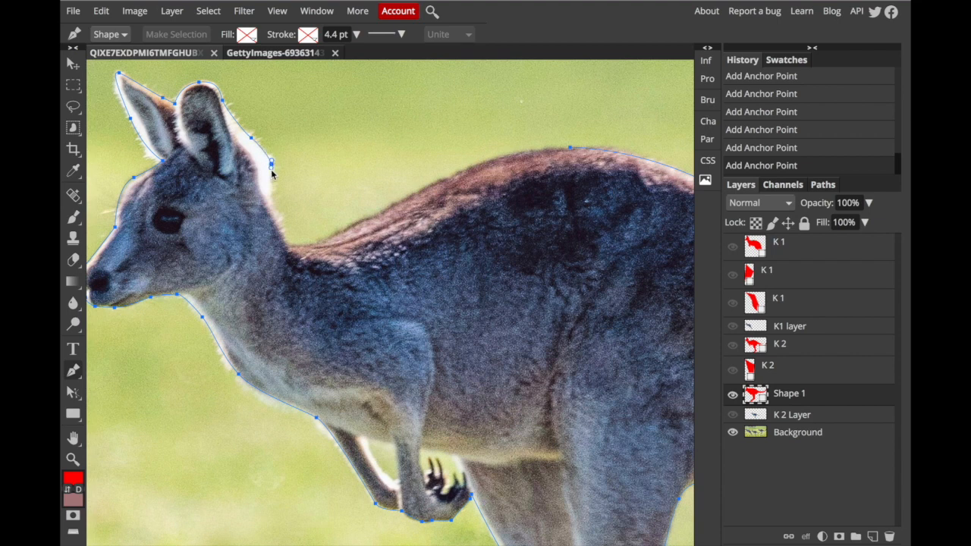
drag(270, 207, 273, 214)
Trace from the neck base along the back and close the path at its starting point.
click(283, 240)
click(323, 239)
drag(338, 238, 353, 227)
drag(569, 148, 659, 150)
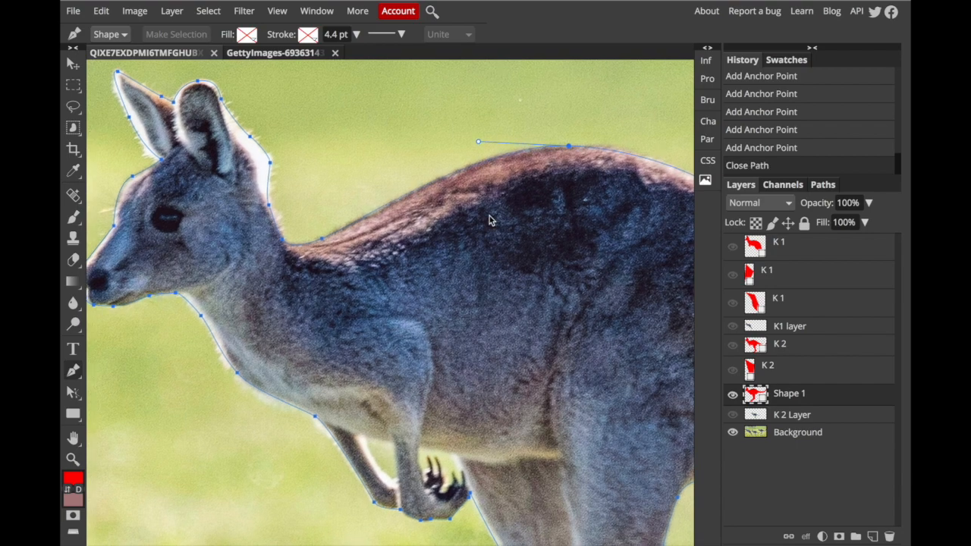
Turn the third kangaroo's closed shape path into a selection.
scroll(493, 217, right, 5)
scroll(493, 217, down, 2)
scroll(489, 220, down, 5)
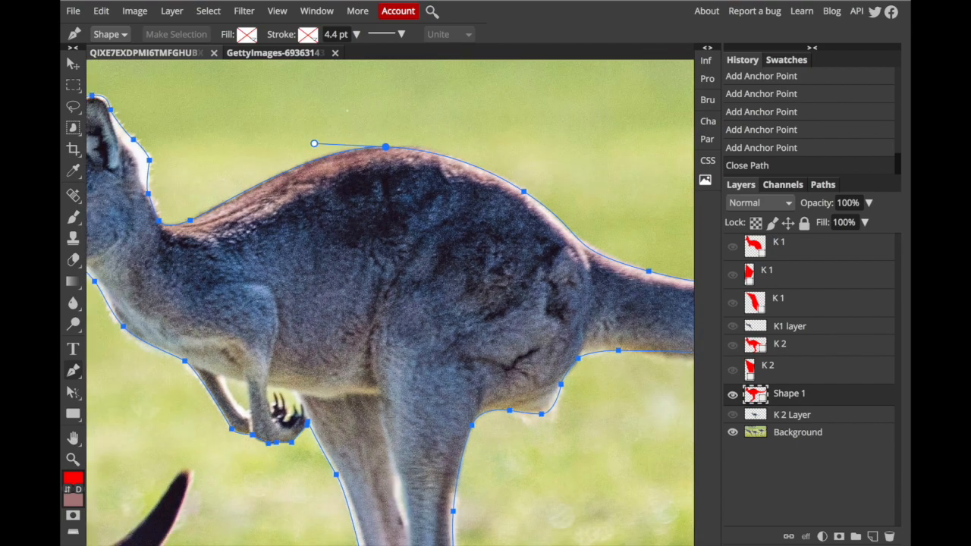
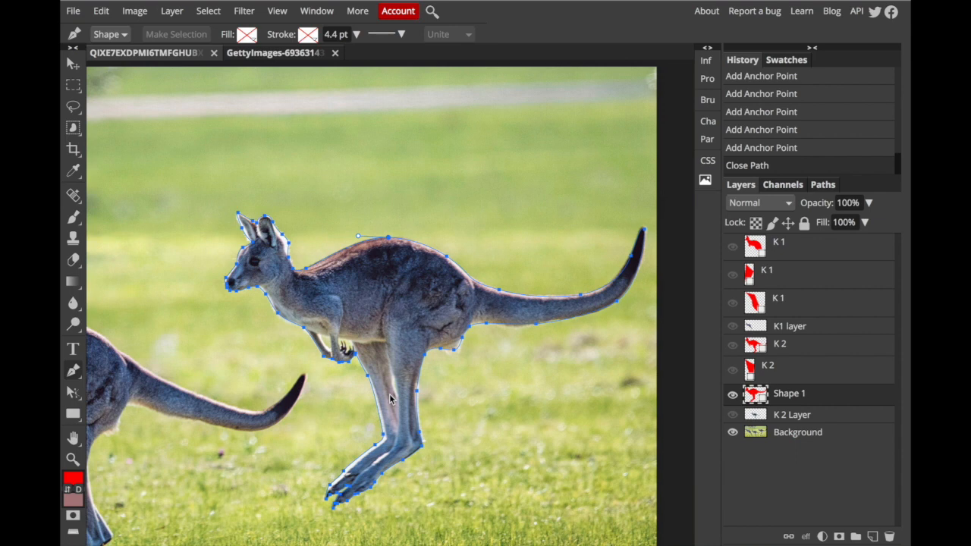
click(823, 186)
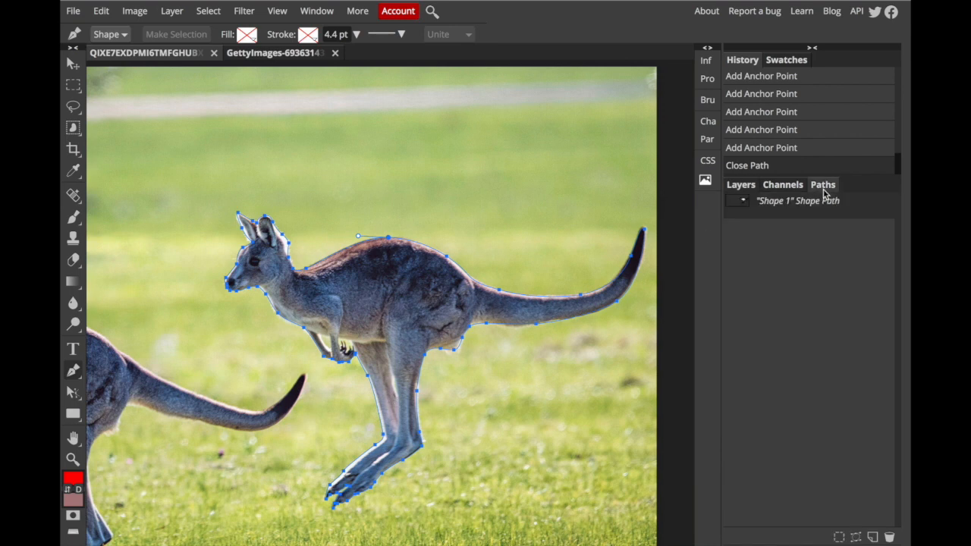
click(839, 538)
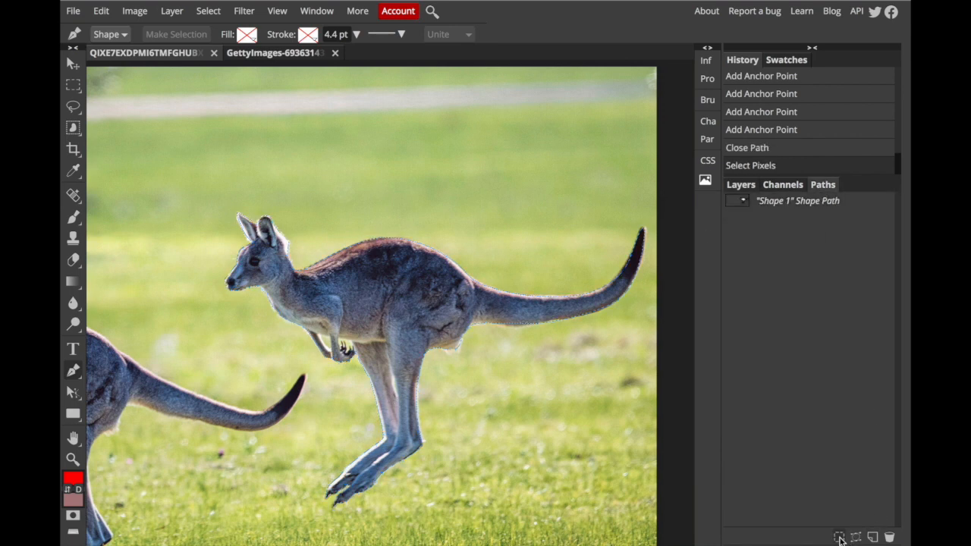
Copy the selected third kangaroo from the Background layer and paste it as a new layer.
click(742, 186)
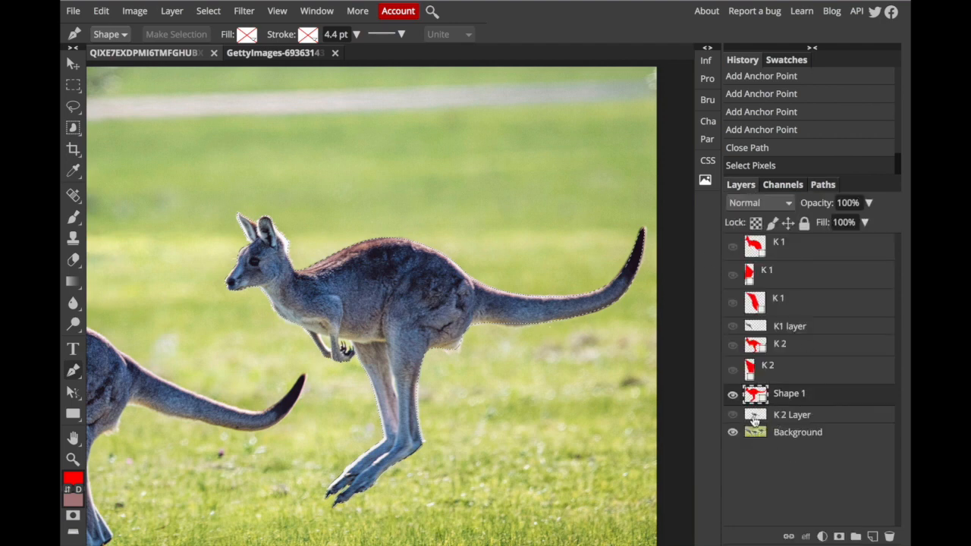
click(793, 432)
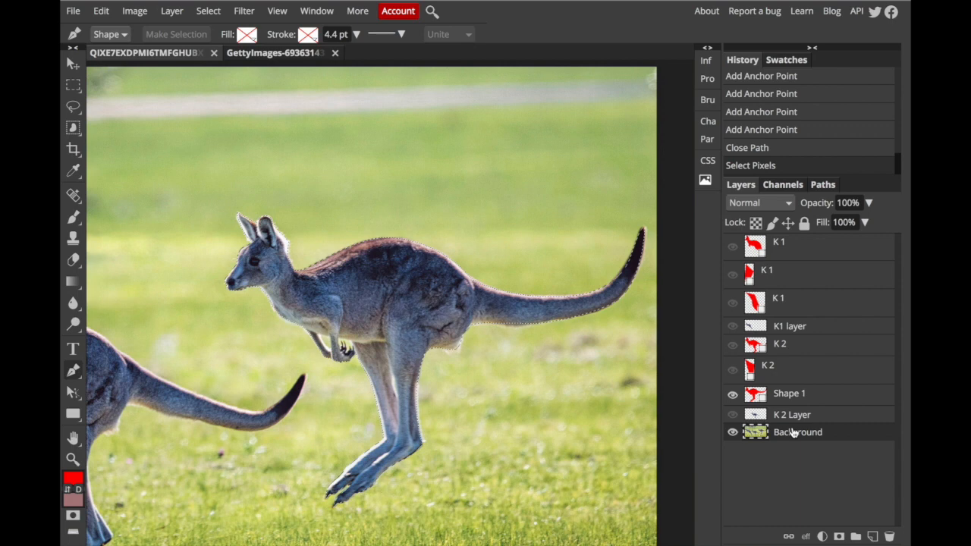
click(100, 15)
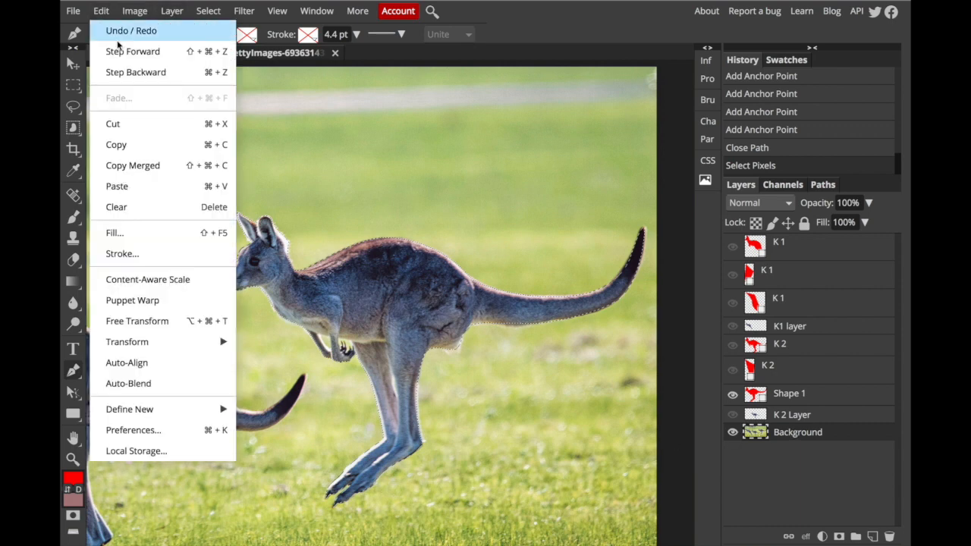
click(142, 145)
click(101, 10)
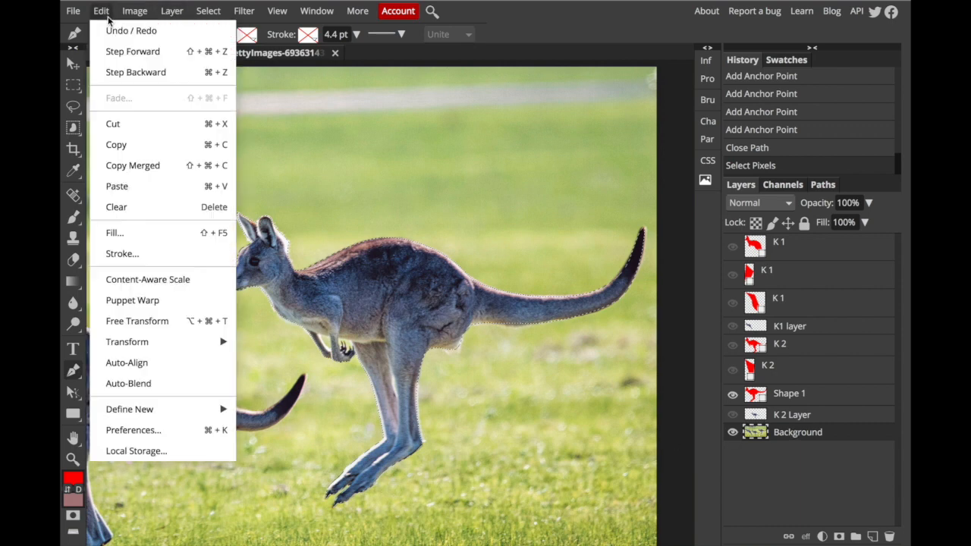
click(129, 187)
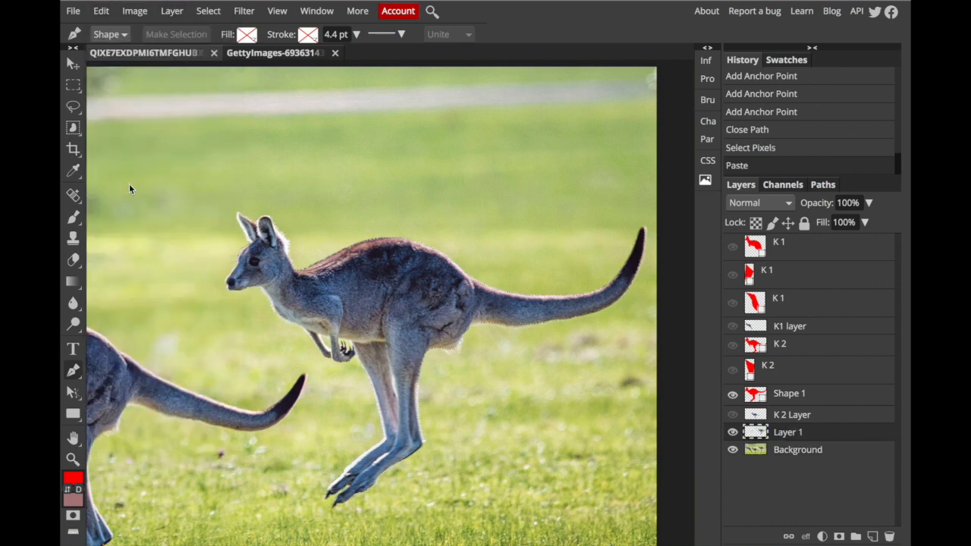
Rename the pasted kangaroo layer "K 3 later" and hide the Background layer.
double_click(793, 436)
text(K 3)
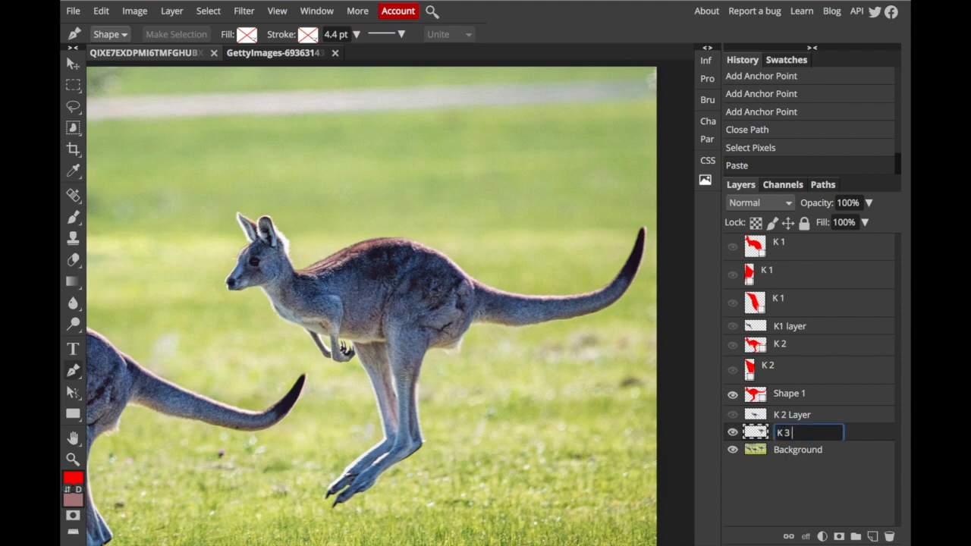
text( late)
click(731, 449)
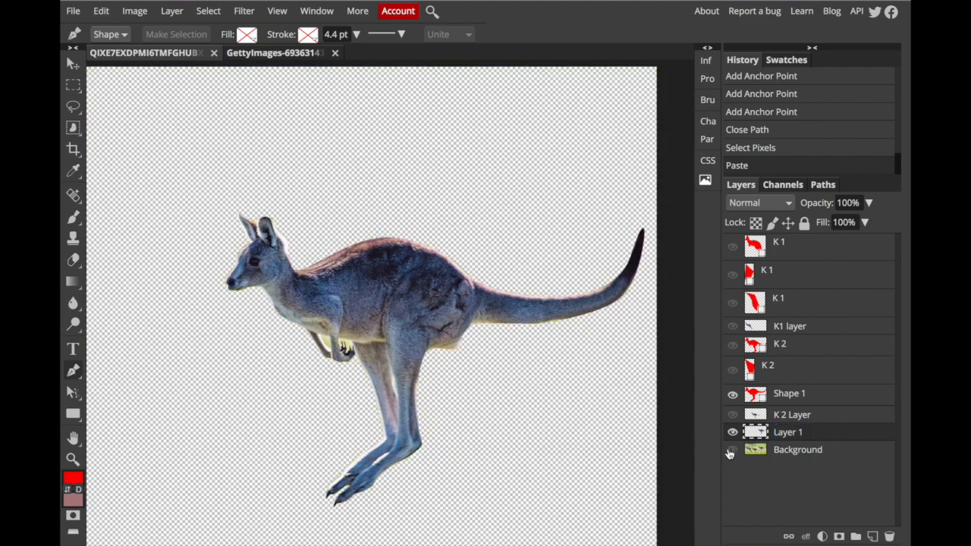
Trace the leftover grass between the third kangaroo's two forelegs with the Pen tool and close the path.
scroll(451, 362, up, 5)
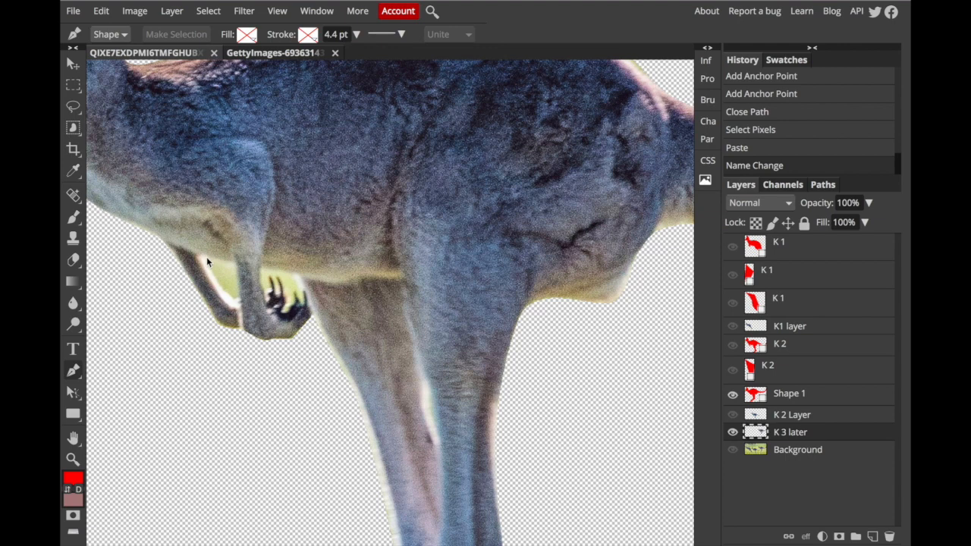
click(206, 257)
drag(223, 290, 229, 296)
click(237, 302)
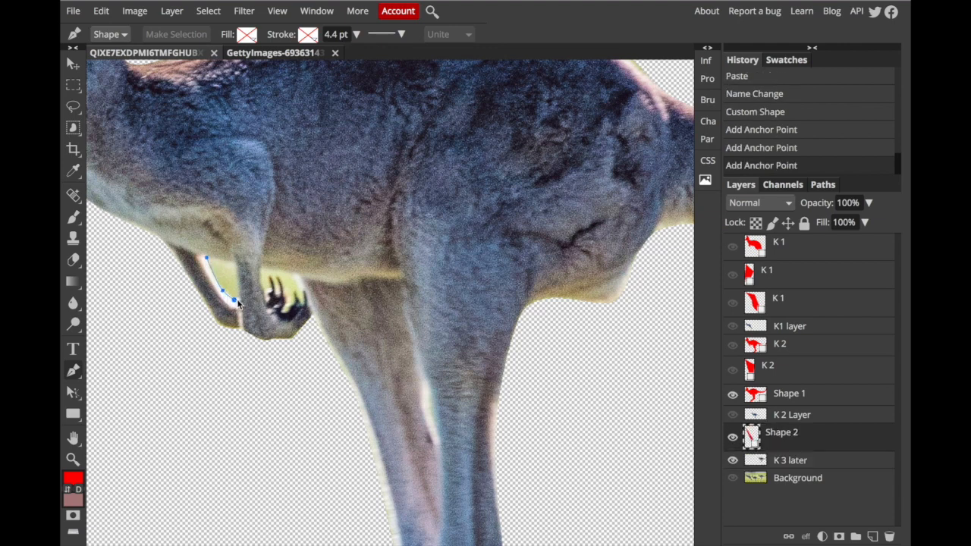
click(240, 298)
click(237, 266)
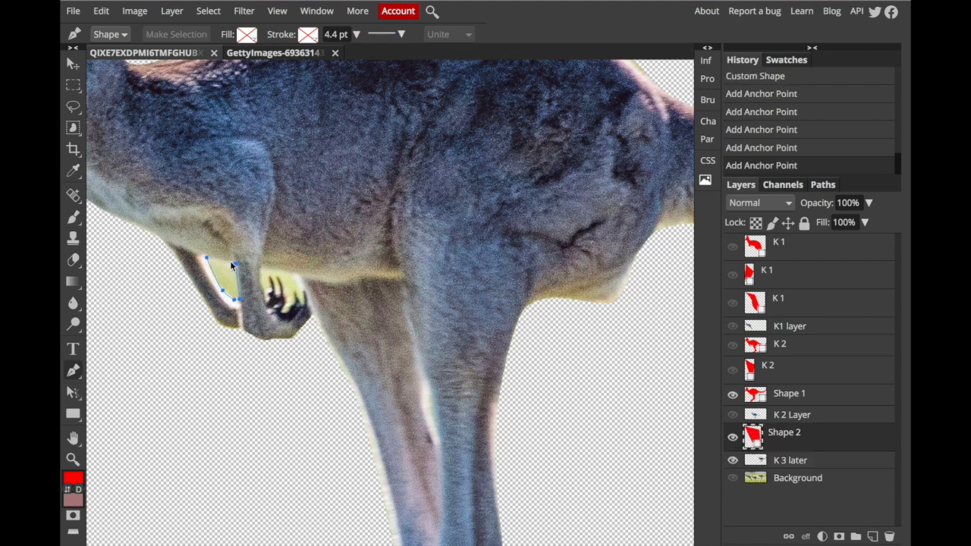
click(206, 258)
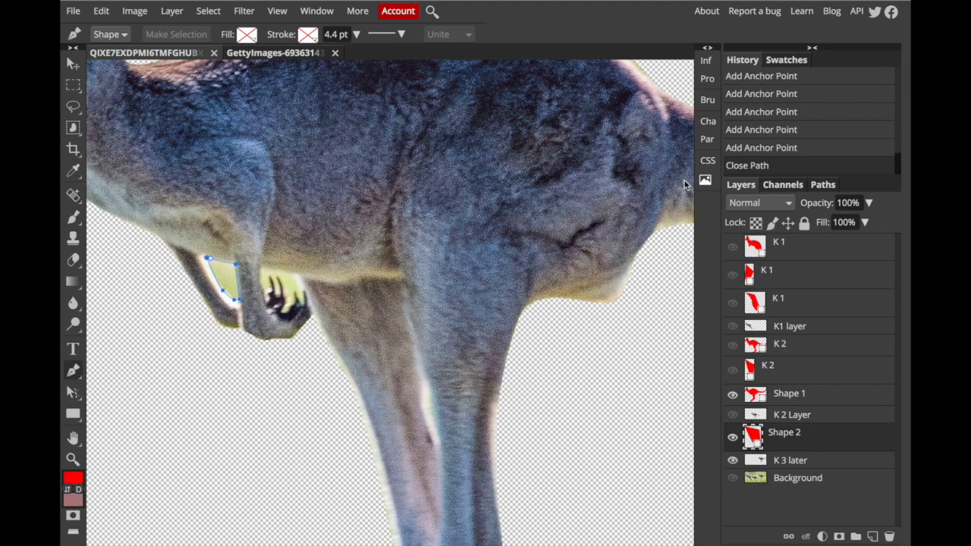
Turn the foreleg gap path into a selection and clear the grass inside it from the K 3 later layer.
click(829, 186)
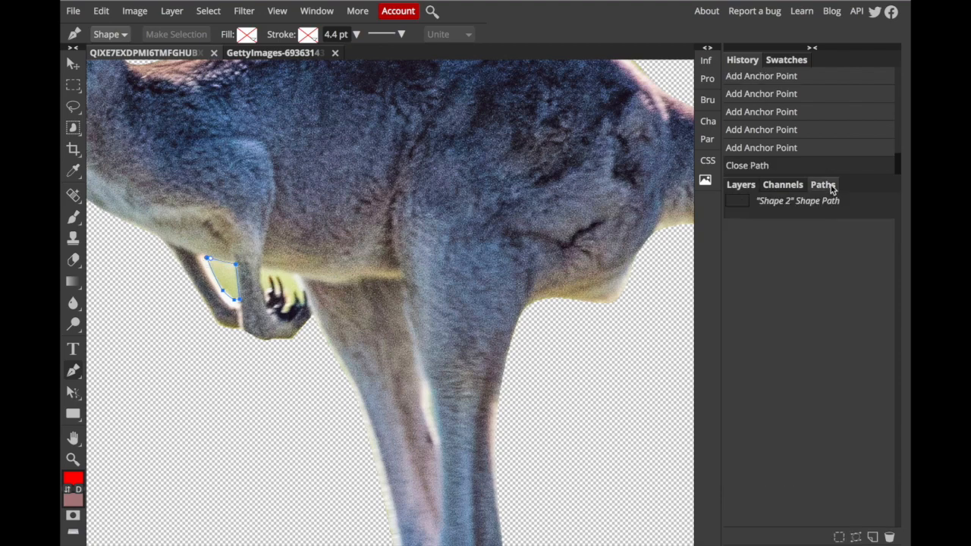
click(840, 538)
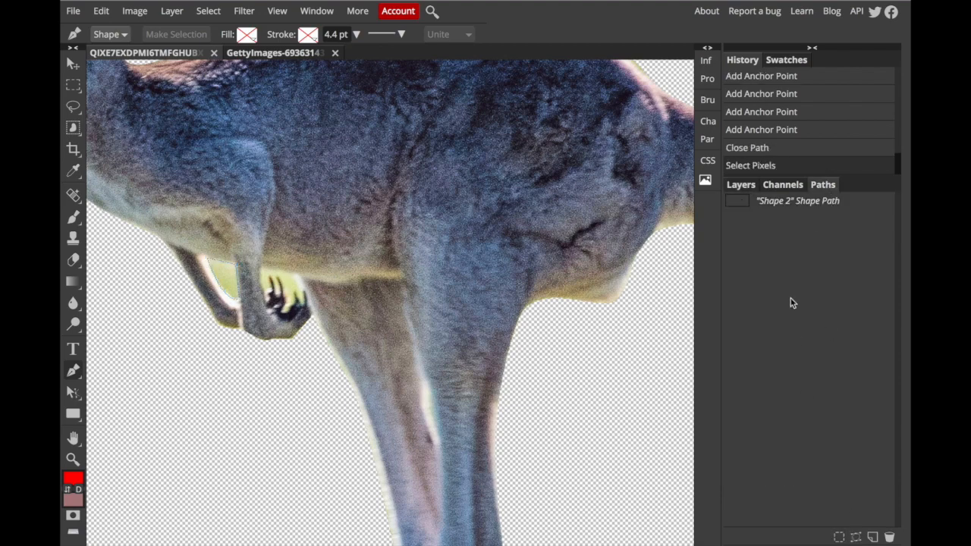
click(741, 185)
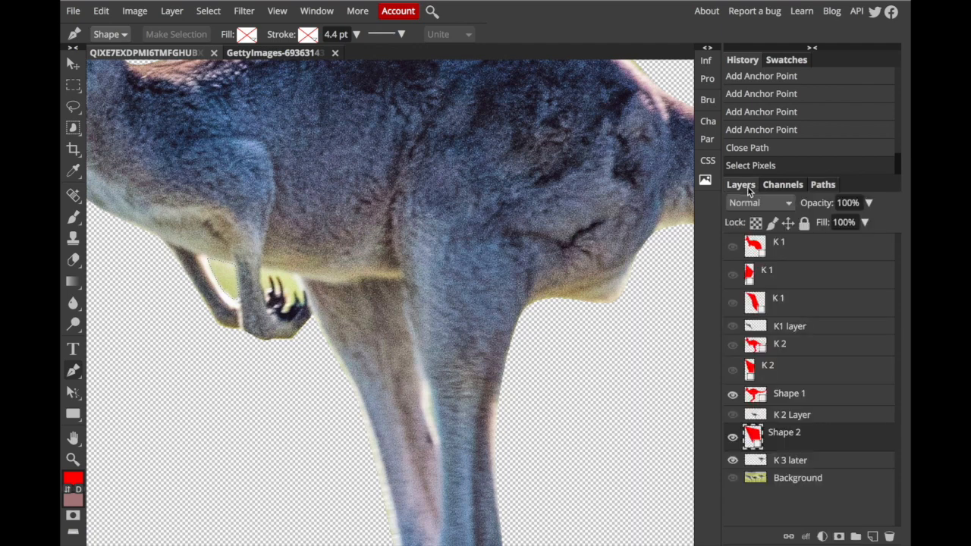
key(Delete)
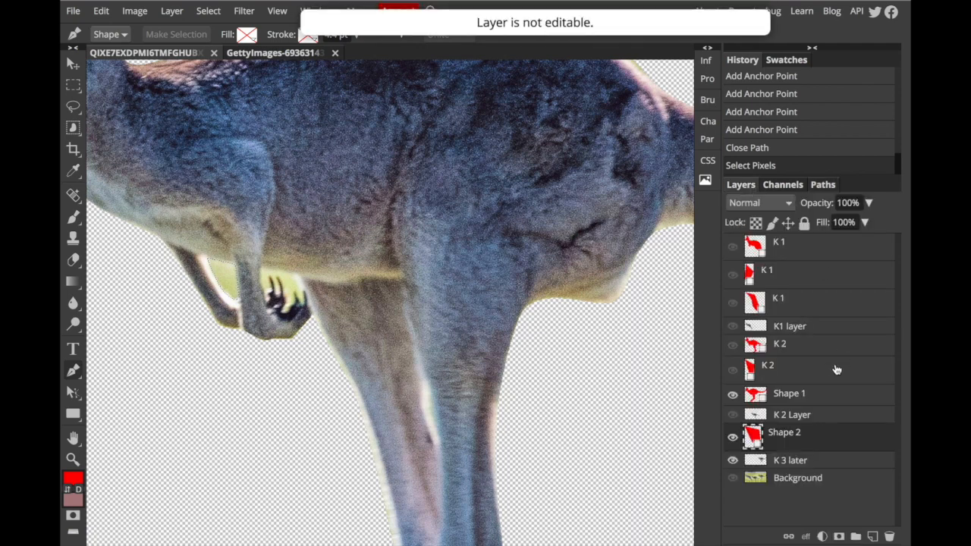
click(809, 463)
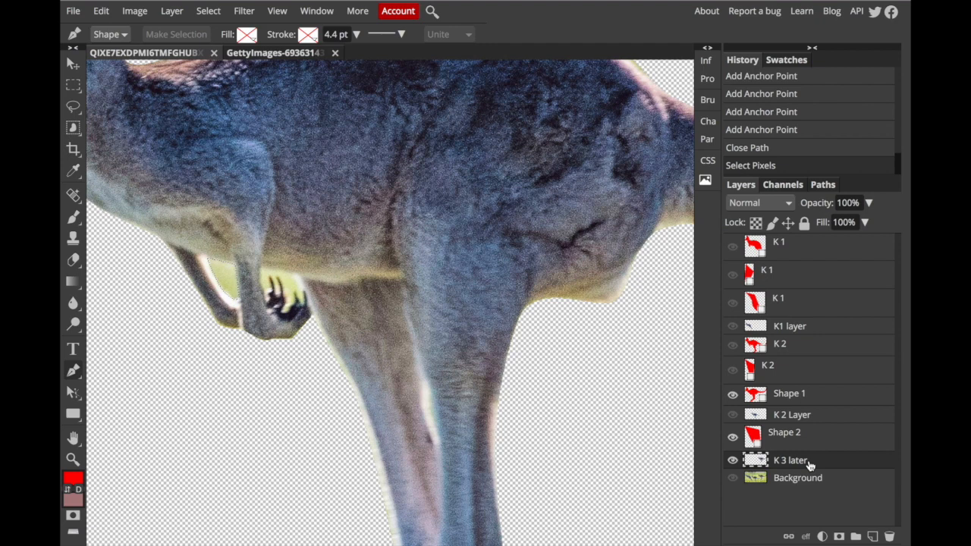
key(Delete)
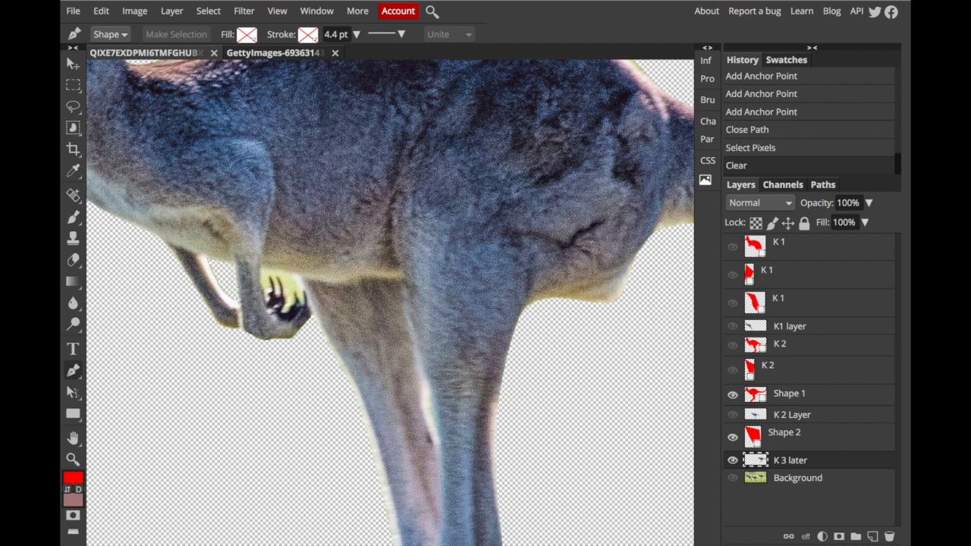
Start a Pen path around the grass above the front paw, tracing down the foreleg and around the first claws.
click(260, 269)
click(260, 283)
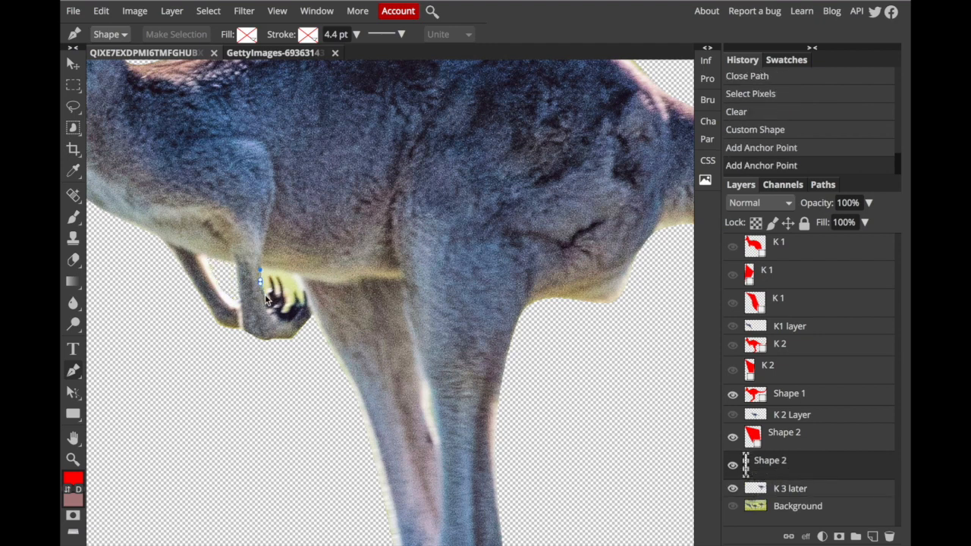
click(265, 293)
click(271, 291)
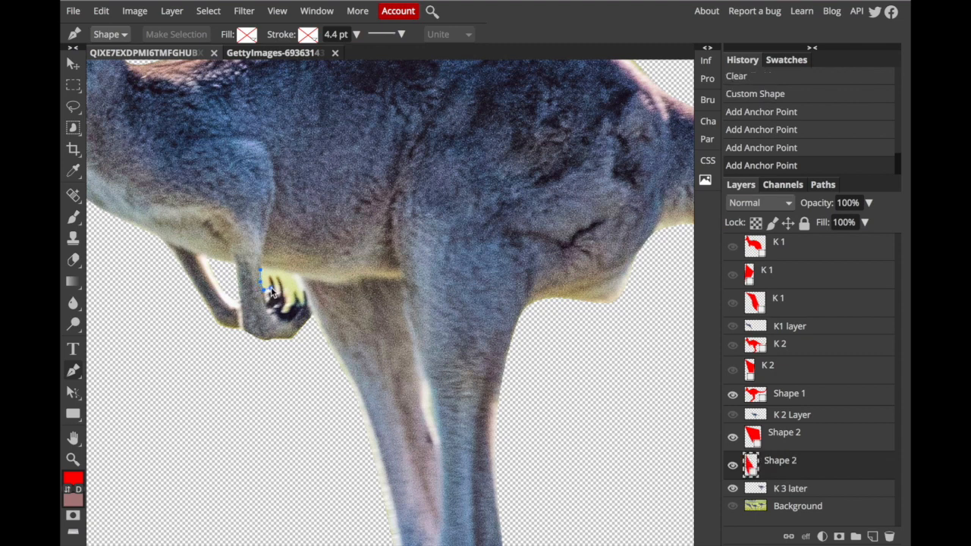
click(270, 281)
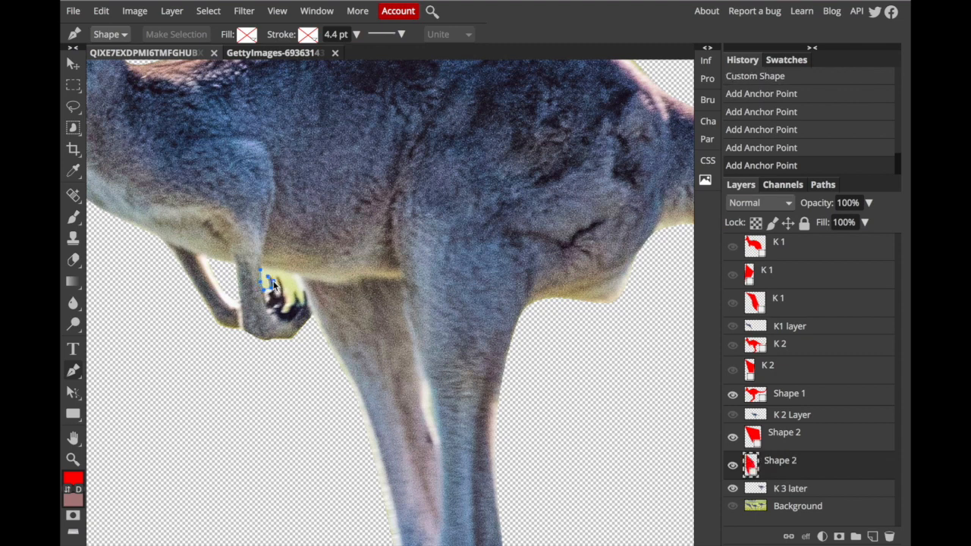
click(274, 286)
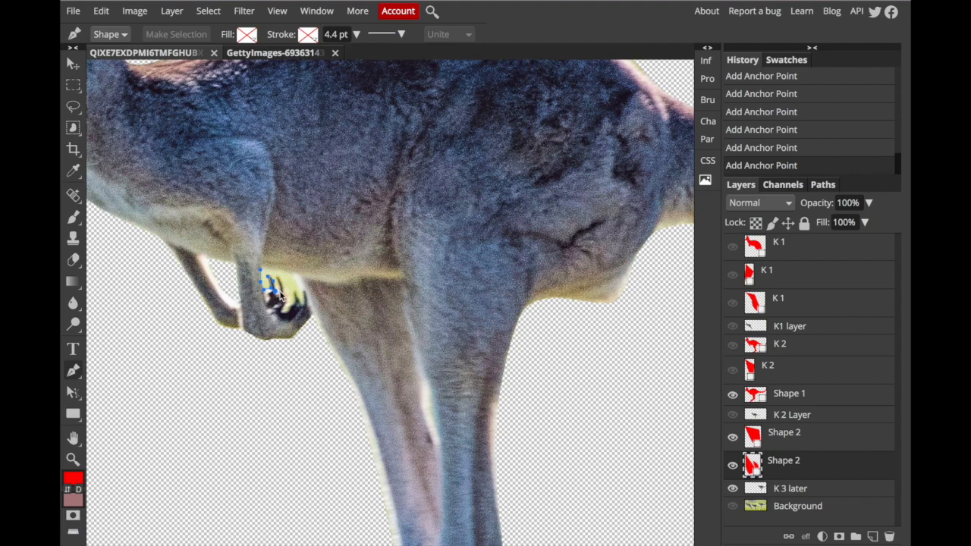
click(278, 276)
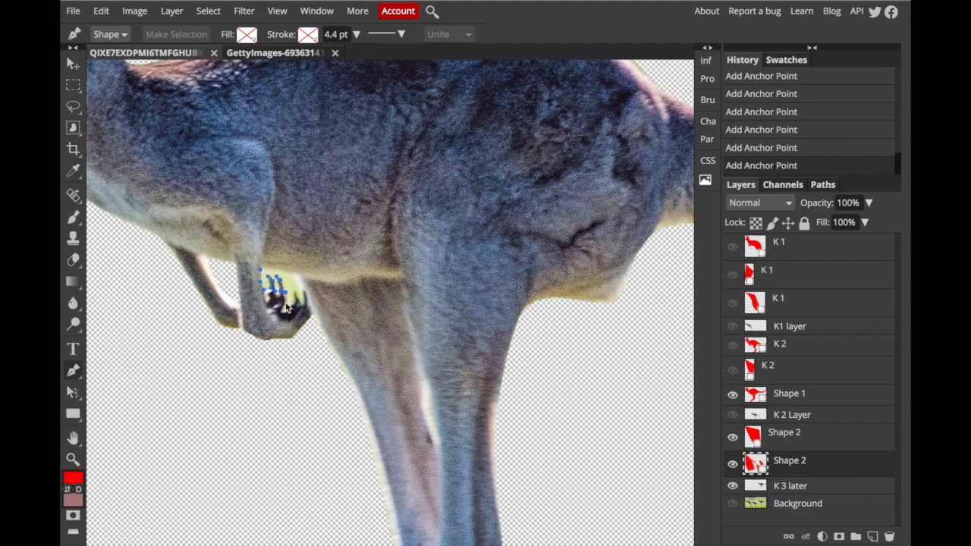
Trace around the remaining claws and back along the belly, closing the paw gap path at its starting point.
click(280, 310)
click(291, 304)
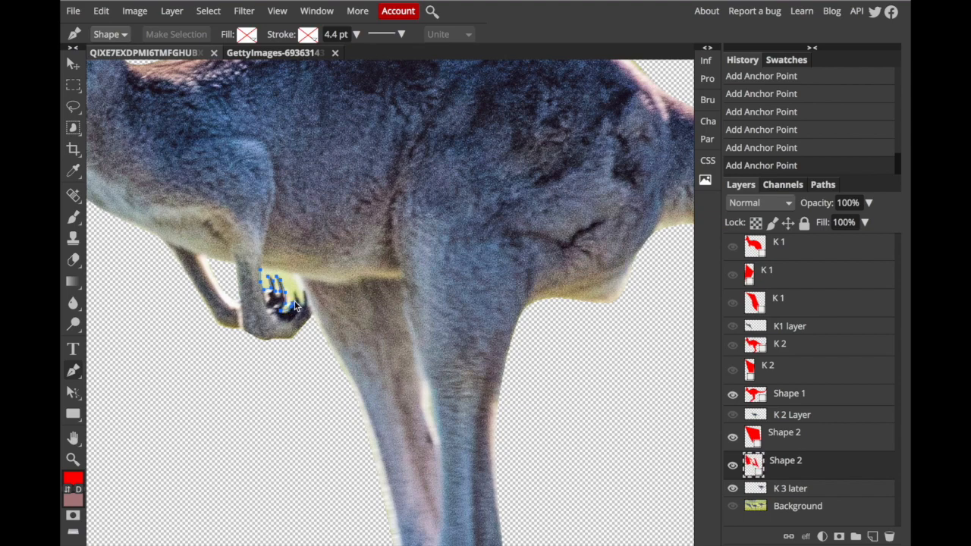
click(299, 304)
click(304, 304)
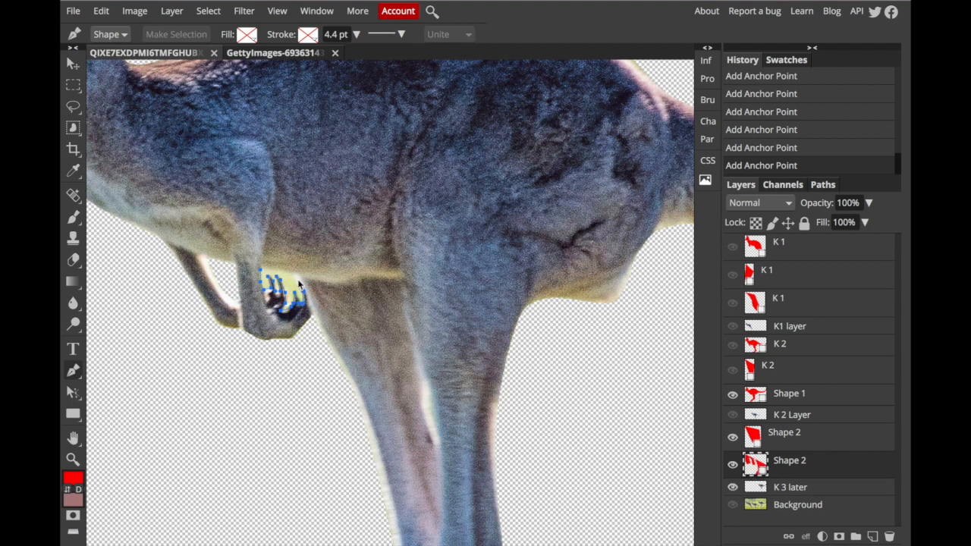
drag(293, 274, 290, 273)
click(256, 267)
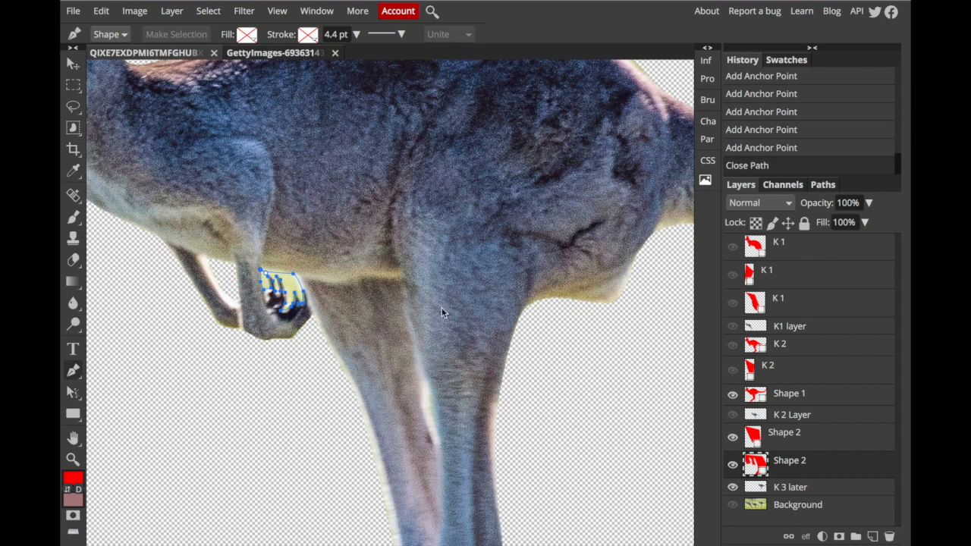
Turn the paw gap path into a selection and clear the grass around the claws from the K 3 later layer.
click(823, 185)
click(839, 537)
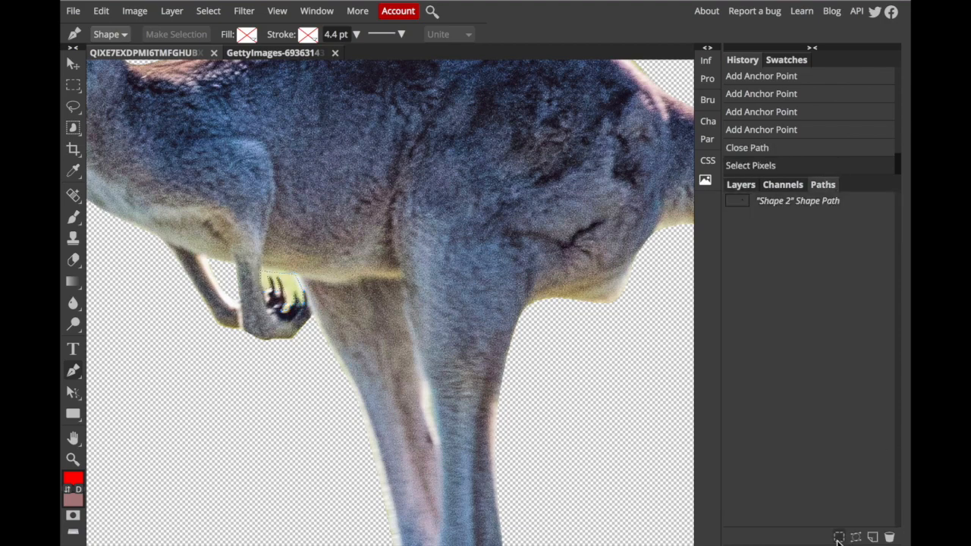
click(747, 190)
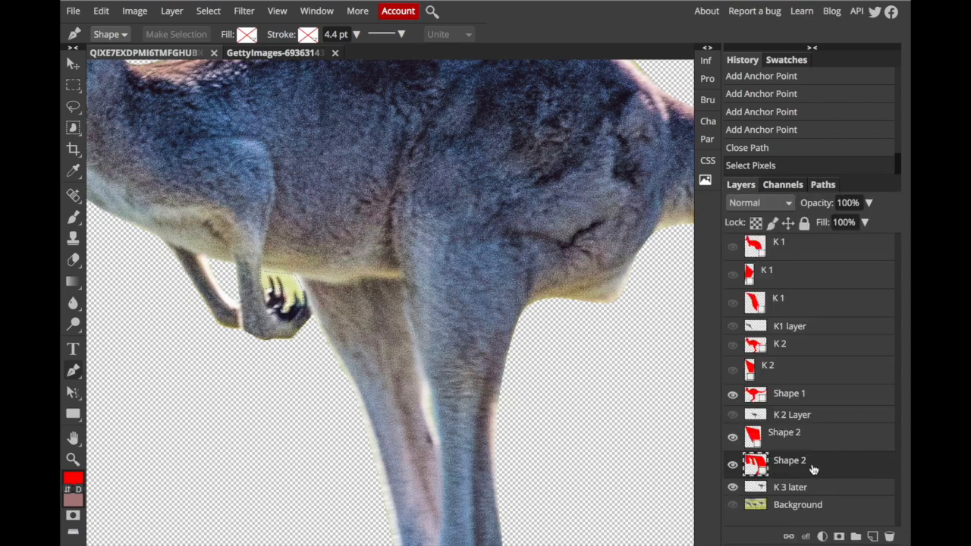
click(801, 489)
key(Delete)
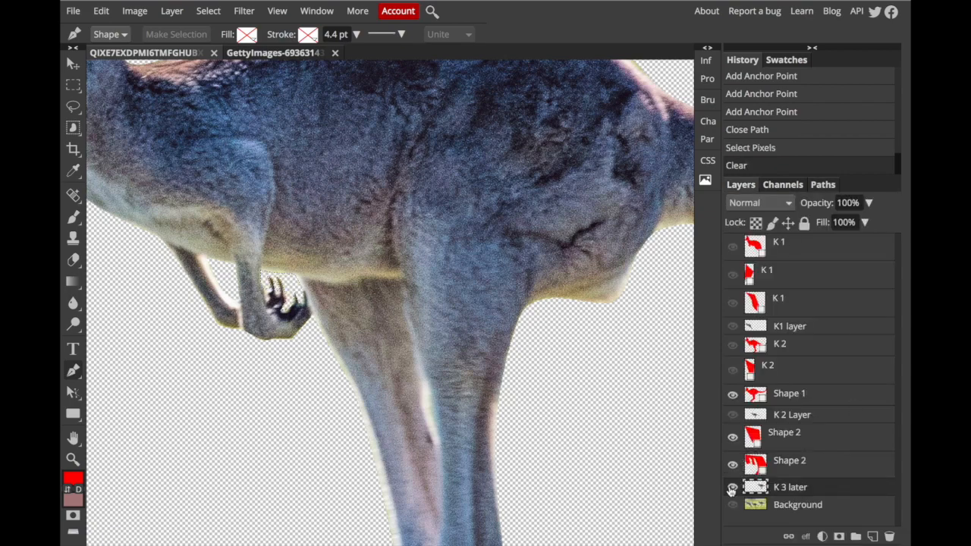
Trace the narrow background gap between the third kangaroo's hind legs with the Pen tool and close the path.
scroll(465, 434, down, 5)
scroll(465, 434, right, 4)
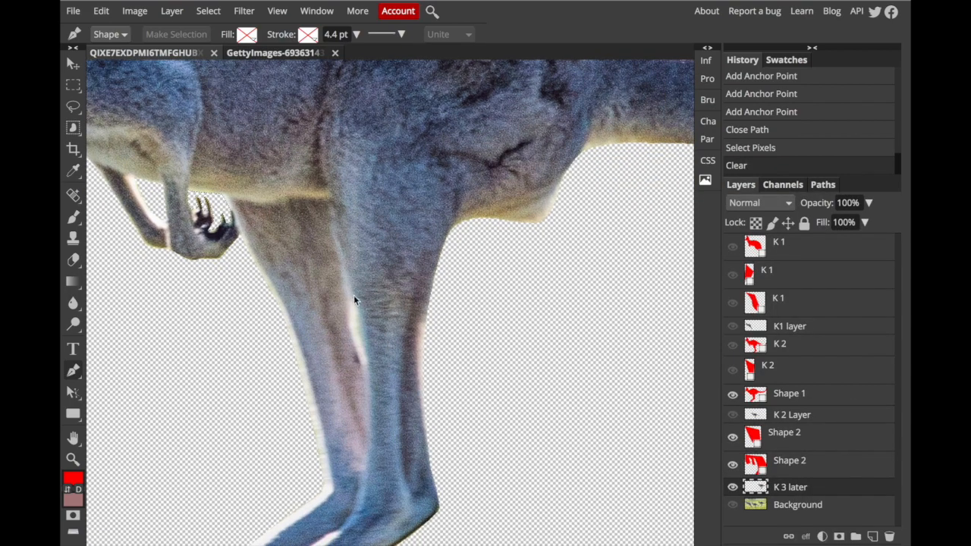
click(352, 299)
click(364, 332)
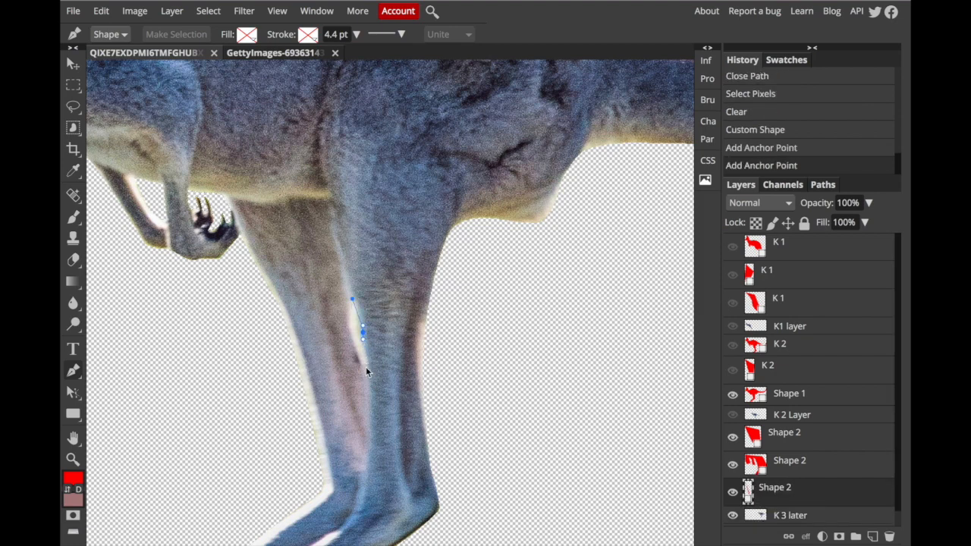
click(366, 369)
drag(348, 332, 348, 339)
click(353, 301)
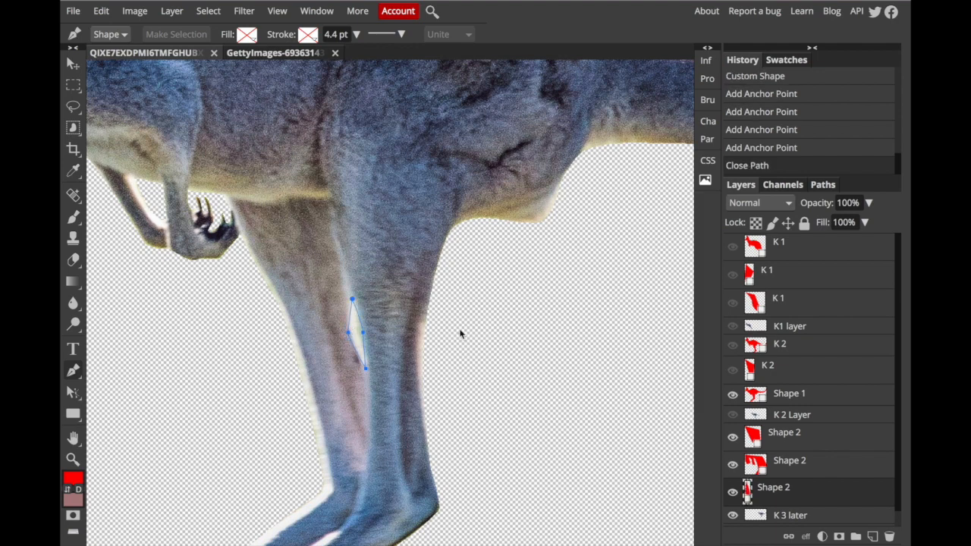
Turn the hind leg gap path into a selection and clear that area from the K 3 later layer.
click(824, 185)
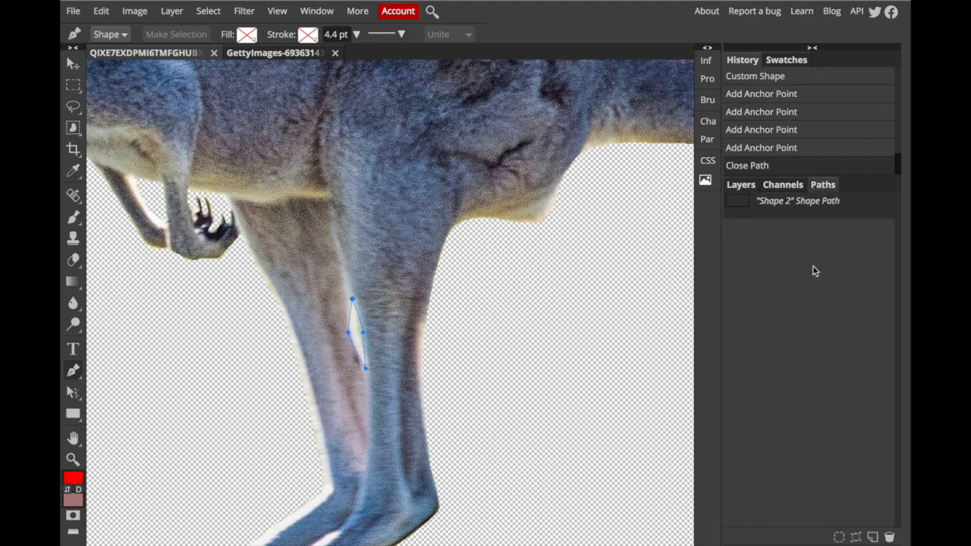
click(839, 537)
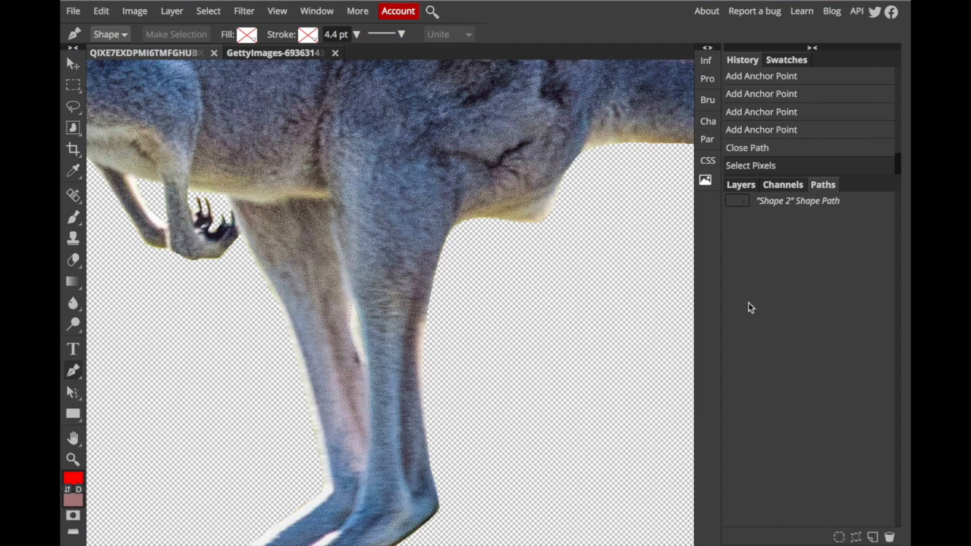
click(741, 186)
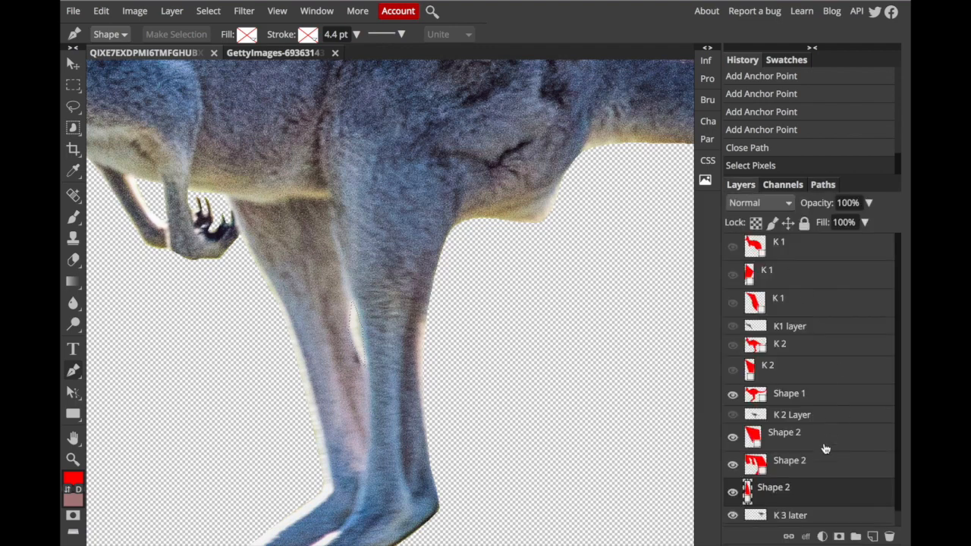
click(801, 517)
key(Delete)
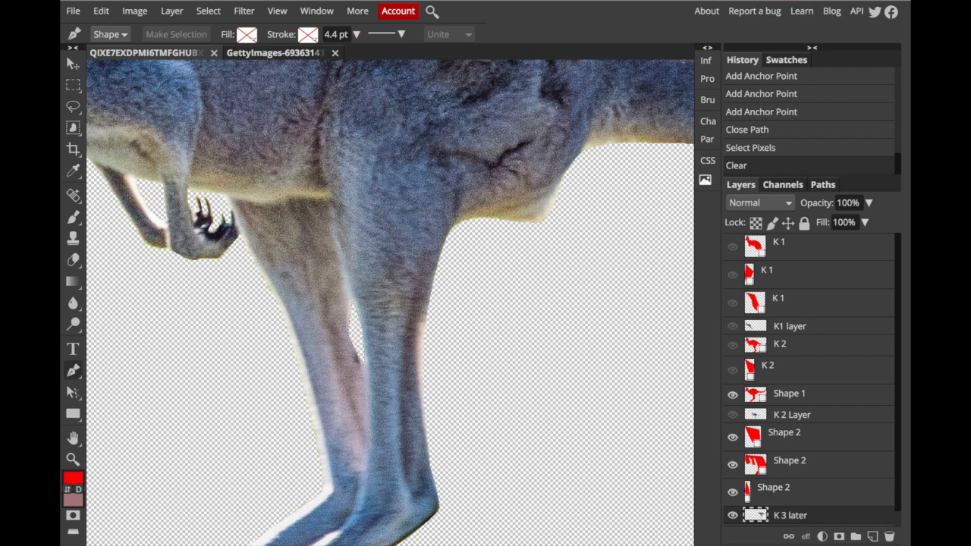
Rename the three Shape 2 layers above K 3 later as K 3.
double_click(779, 490)
text(K3)
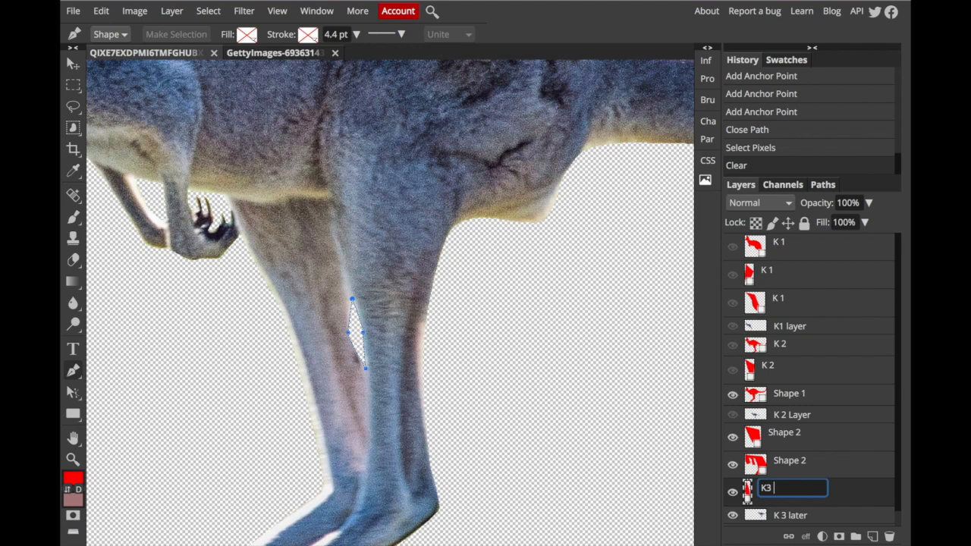
double_click(789, 462)
text(K 3)
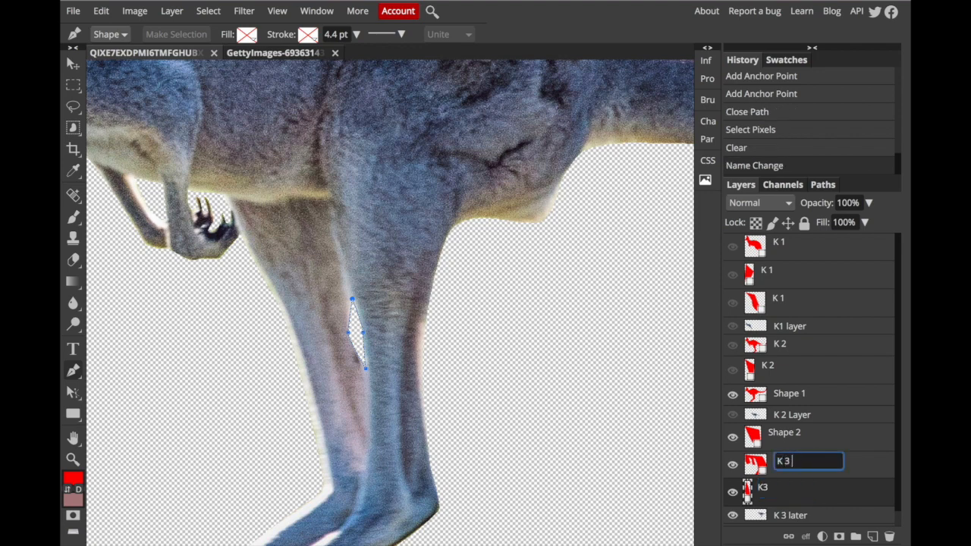
double_click(790, 432)
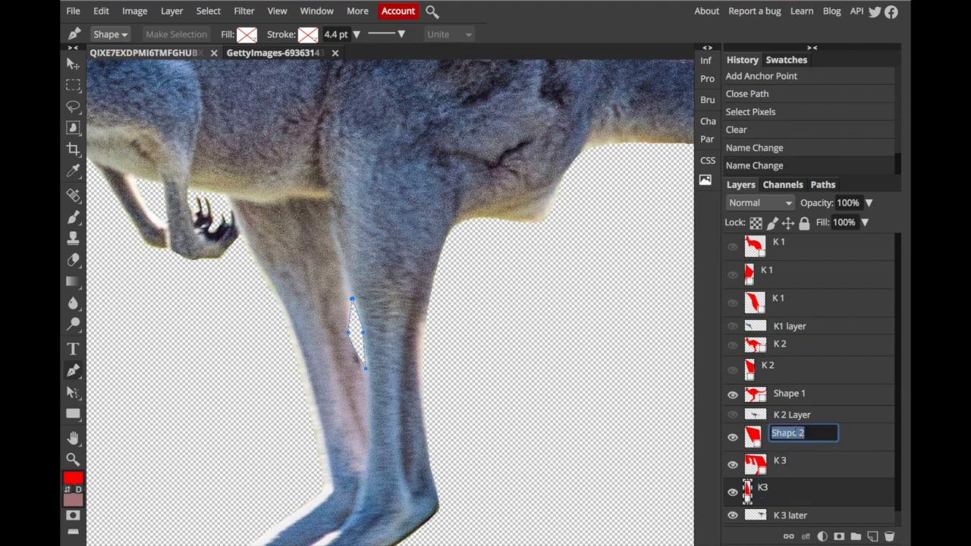
text(K 3)
double_click(767, 488)
text(K 3)
key(Return)
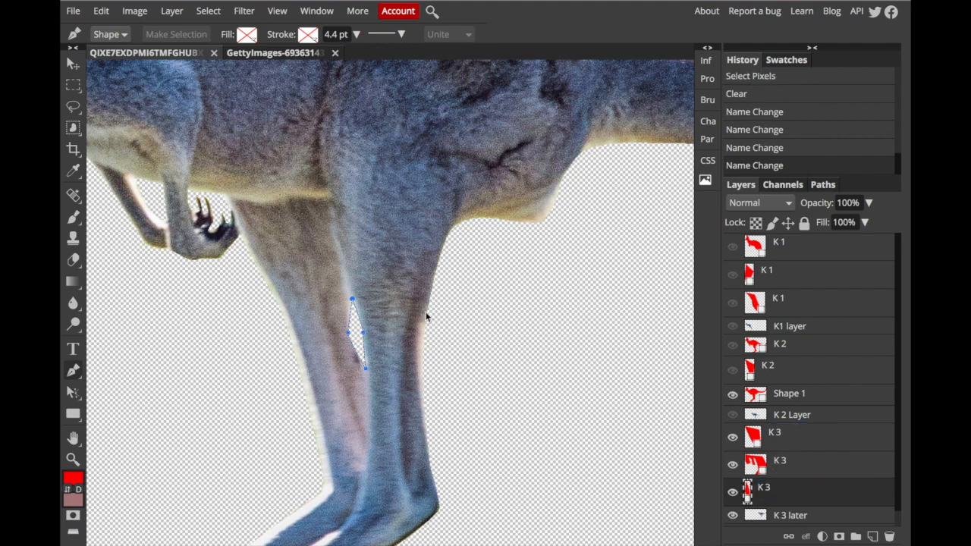
scroll(444, 313, down, 5)
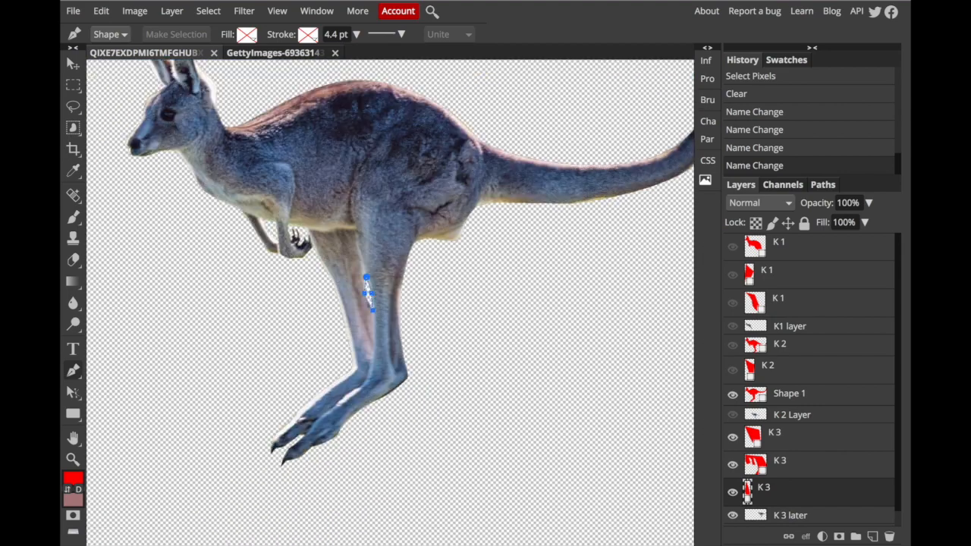
scroll(443, 276, down, 3)
drag(426, 273, 460, 294)
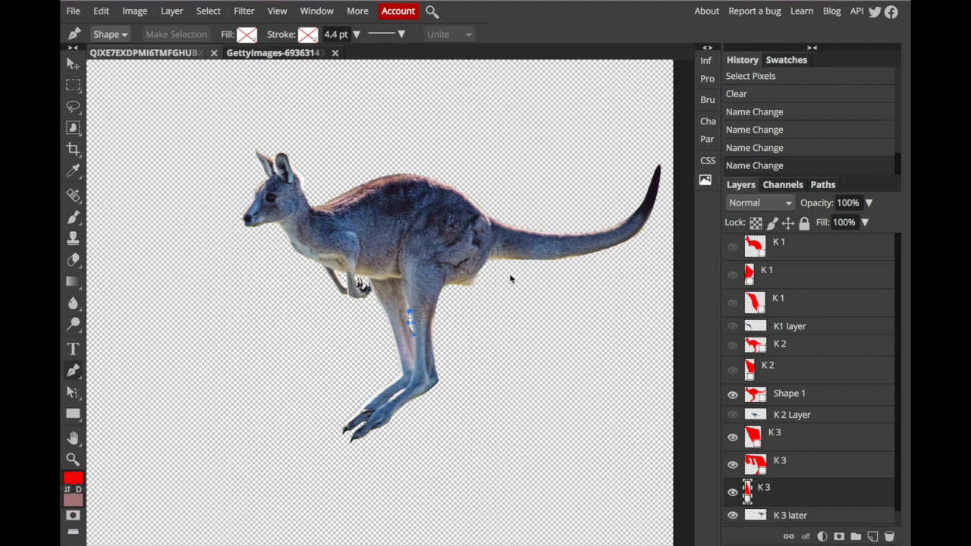
scroll(455, 295, down, 5)
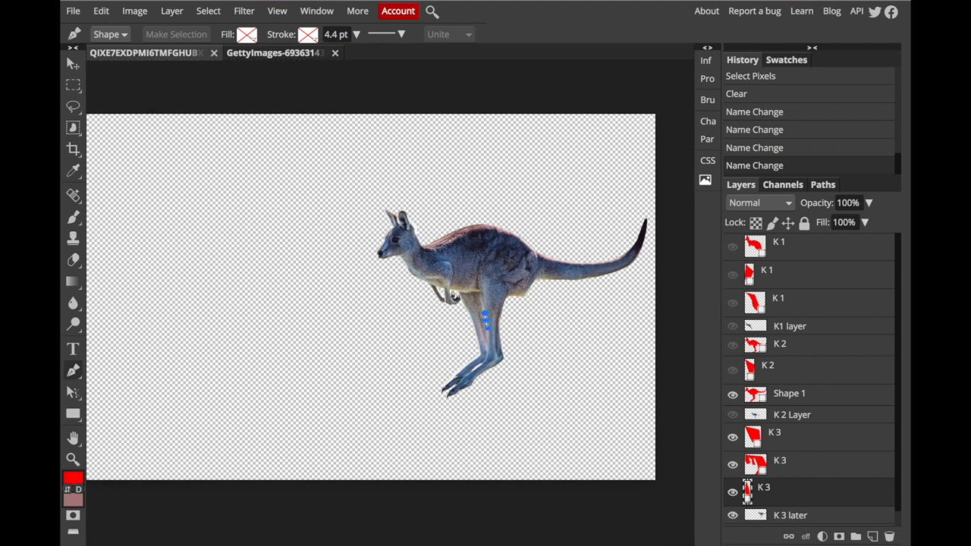
scroll(683, 444, down, 2)
click(600, 411)
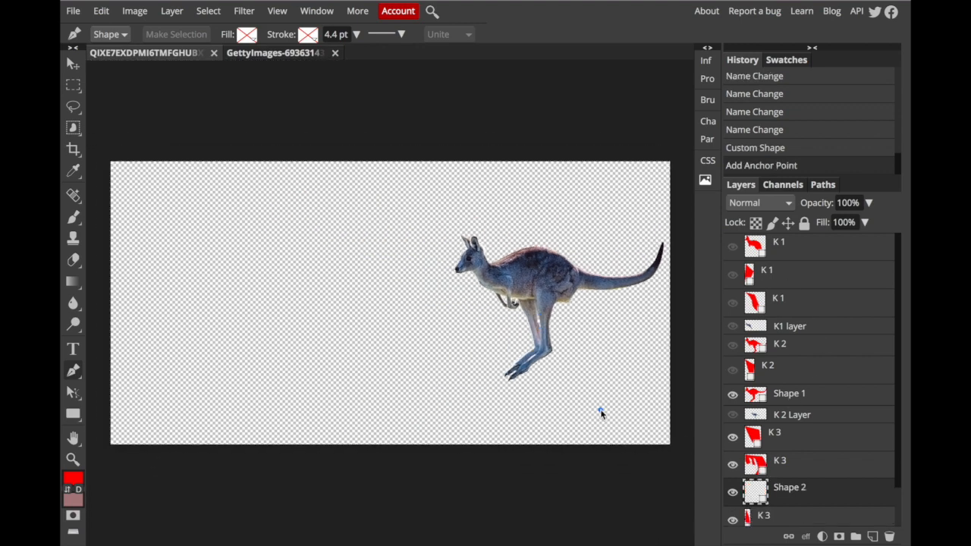
key(Delete)
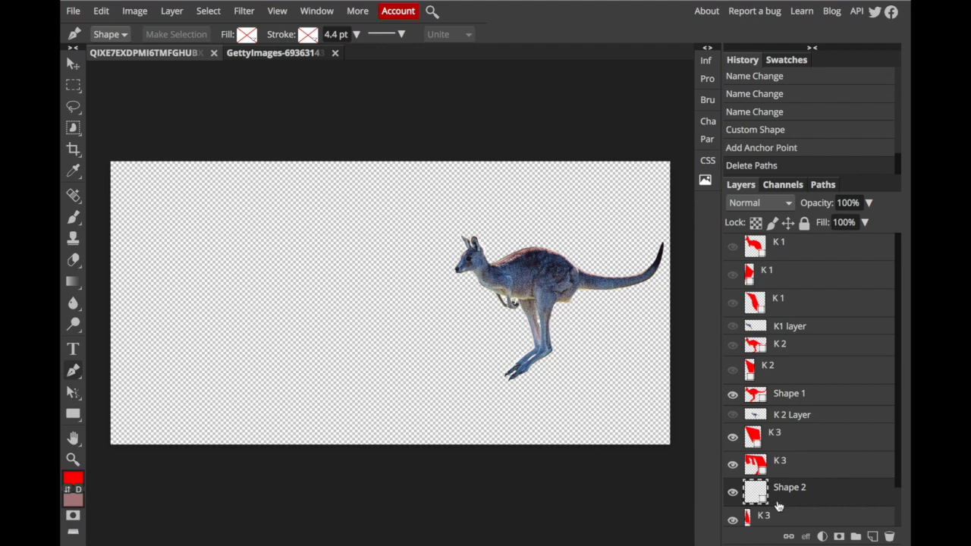
drag(742, 493, 890, 537)
Hide the K 3 and Shape 1 path layers and show the K 2 Layer and K1 layer cut-outs.
click(733, 491)
click(733, 465)
click(733, 395)
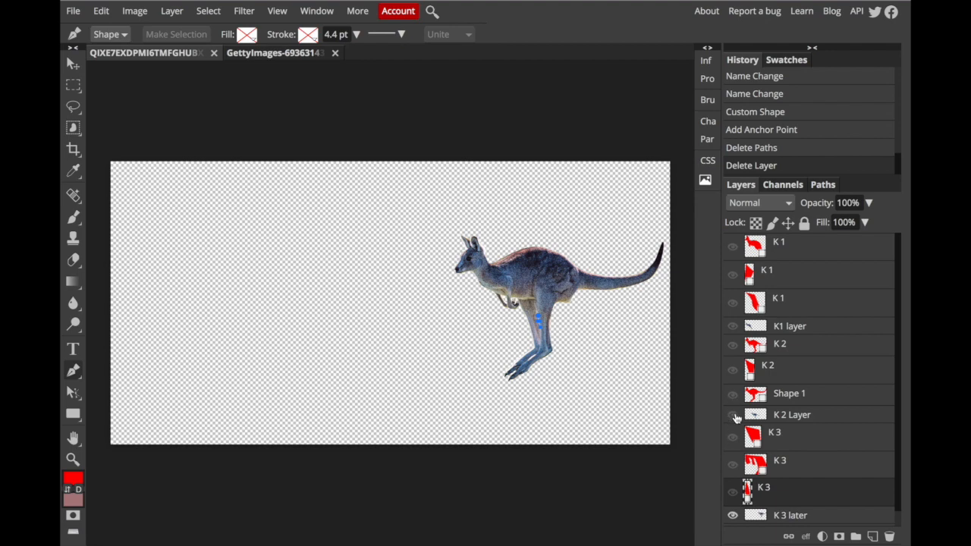
click(733, 415)
click(733, 326)
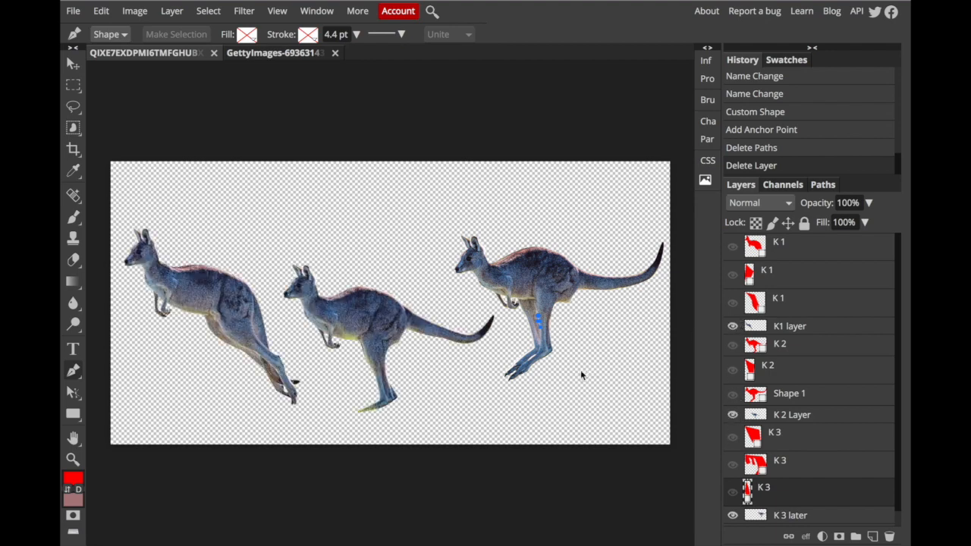
Clear any active selection with the Rectangle Select tool and make the K 3 later layer active.
click(73, 64)
click(73, 84)
click(231, 180)
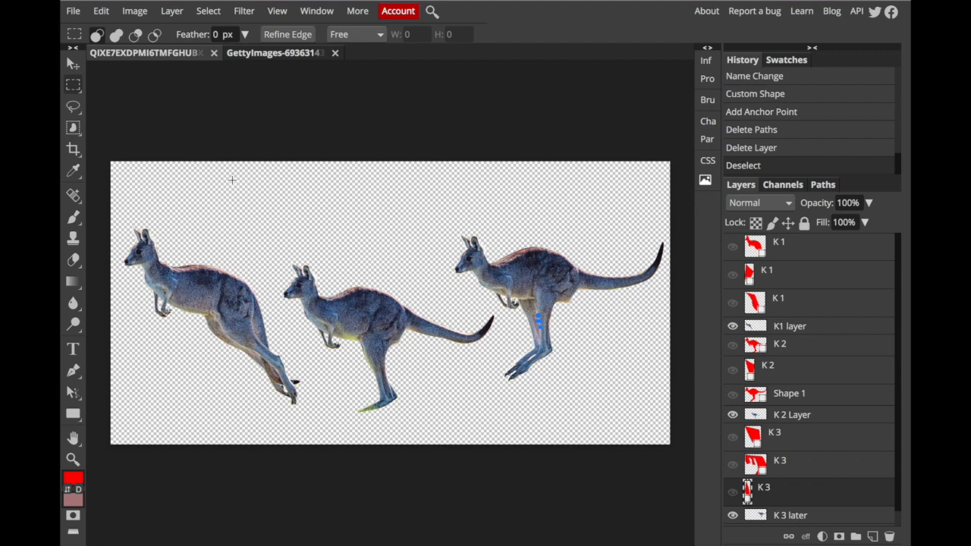
click(375, 229)
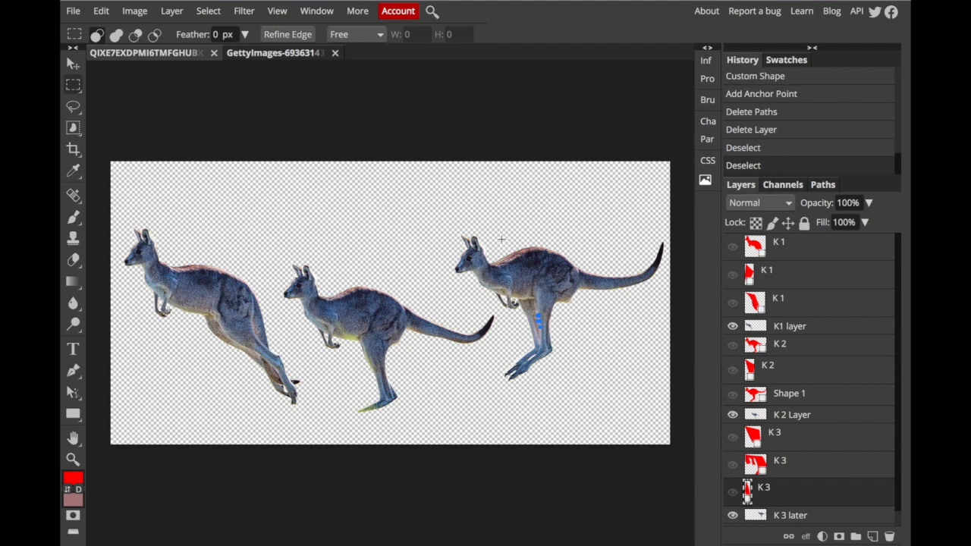
click(810, 514)
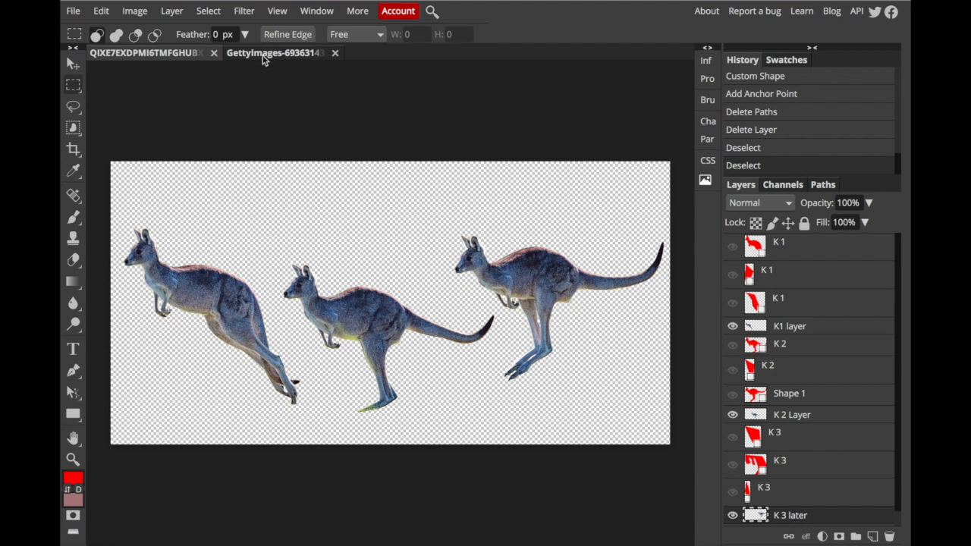
Place the desert sunset photo GettyImages-693631434 above K 3 later and scale it proportionally to 217.41%.
click(74, 13)
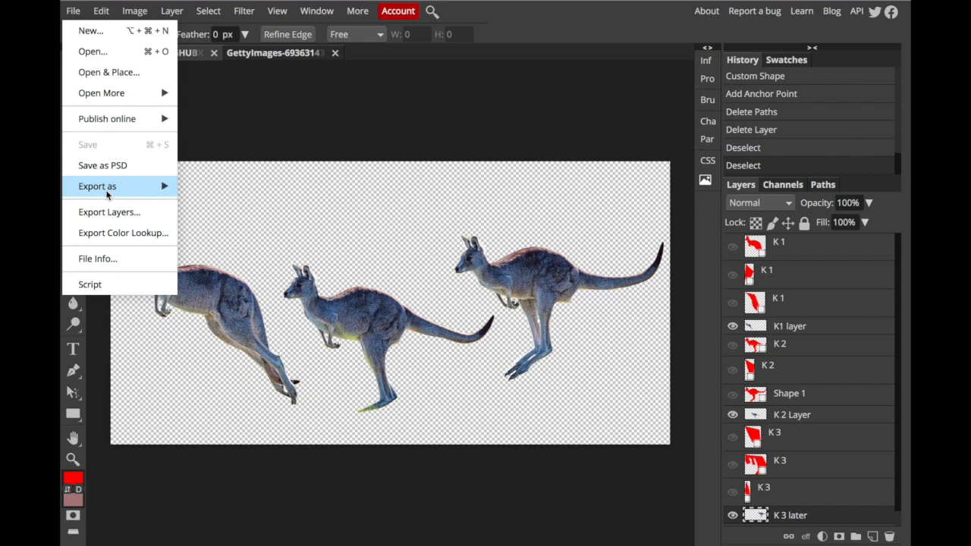
mouse_move(124, 95)
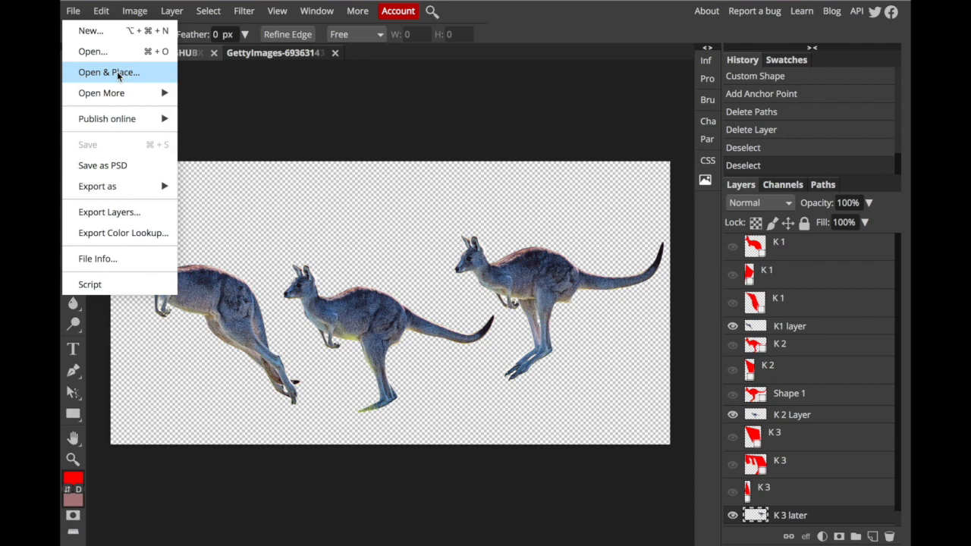
click(114, 72)
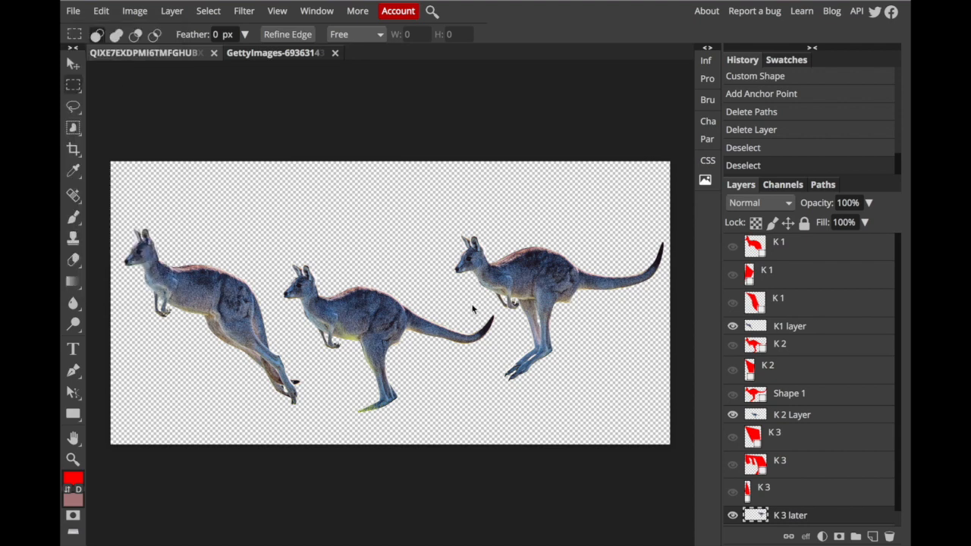
drag(364, 303, 658, 421)
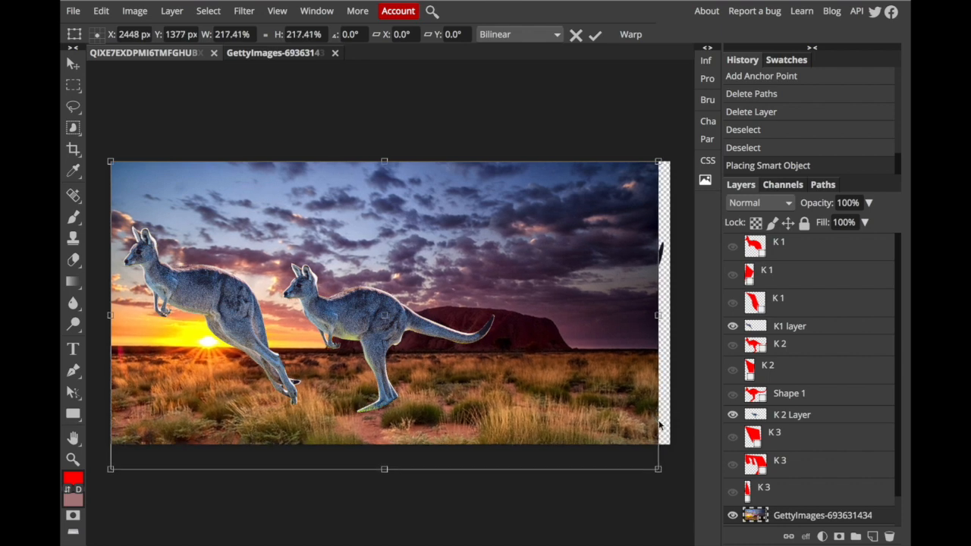
Nudge the placed sunset photo horizontally to X 2538 px.
key(Right)
key(Right)
key(Right)
key(Right)
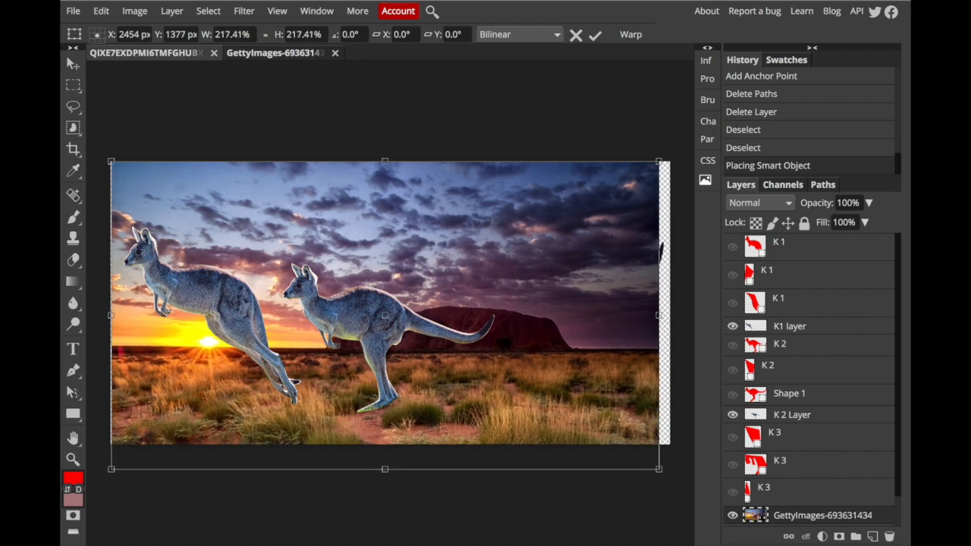
key(Right)
key(Right)
key(Right)
key(Right)
key(Right)
key(Right)
key(Right)
key(Right)
key(Right)
key(Right)
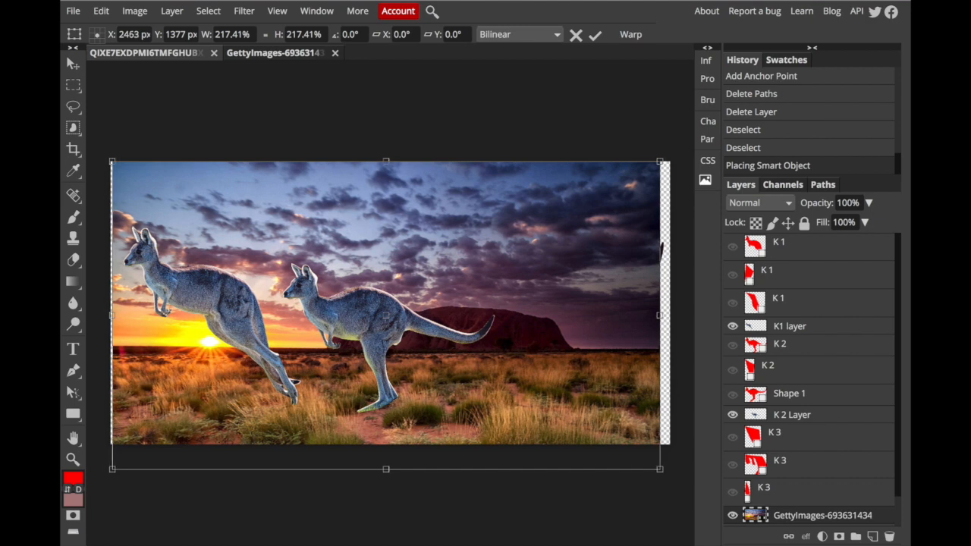
key(Right)
key(Right)
key(Right)
key(Right)
key(Right)
key(Right)
key(Right)
key(Right)
key(Right)
key(Right)
key(Right)
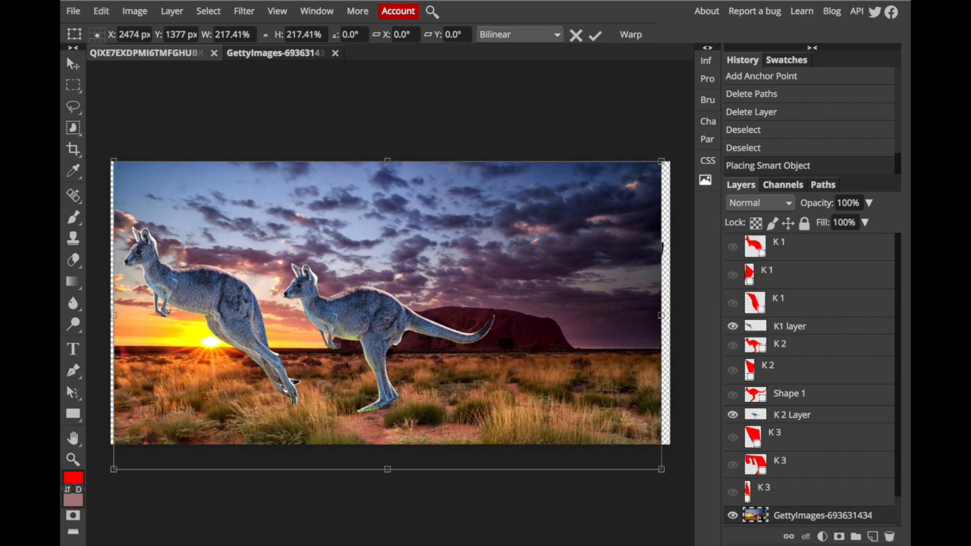
key(Right)
key(Right)
key(Right)
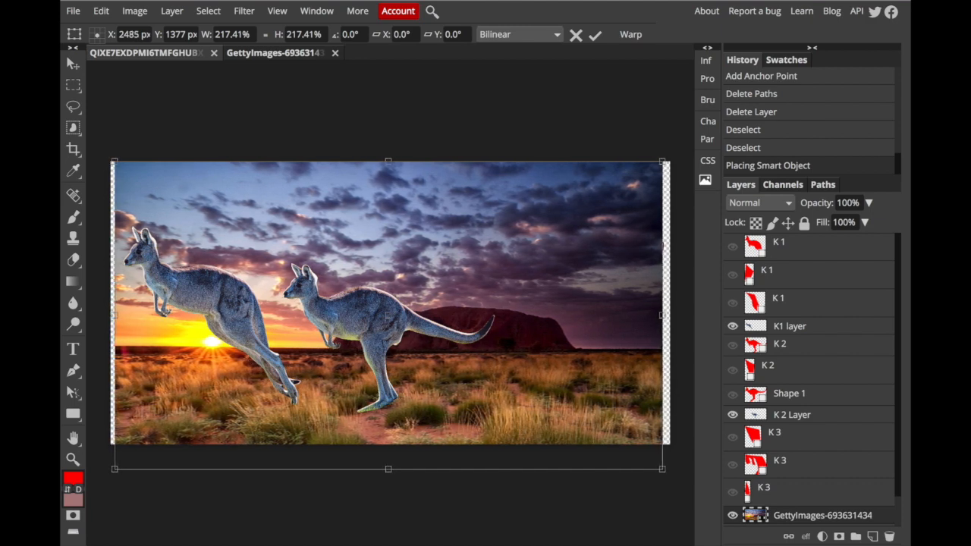
key(Right)
key(Right)
key(Right)
key(Right)
key(Right)
key(Right)
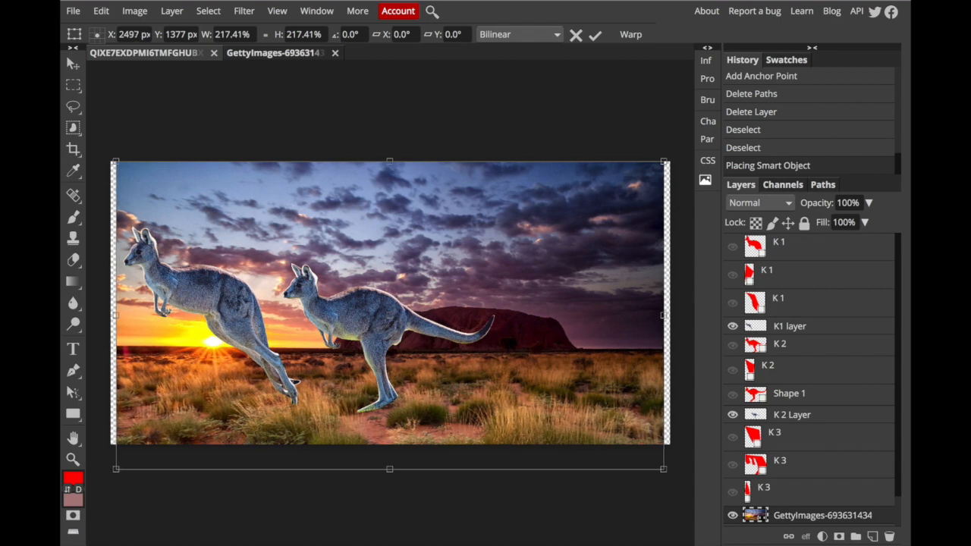
key(Right)
key(Right)
key(Right)
key(Right)
key(Right)
key(Right)
key(Right)
key(Right)
key(Right)
key(Right)
key(Right)
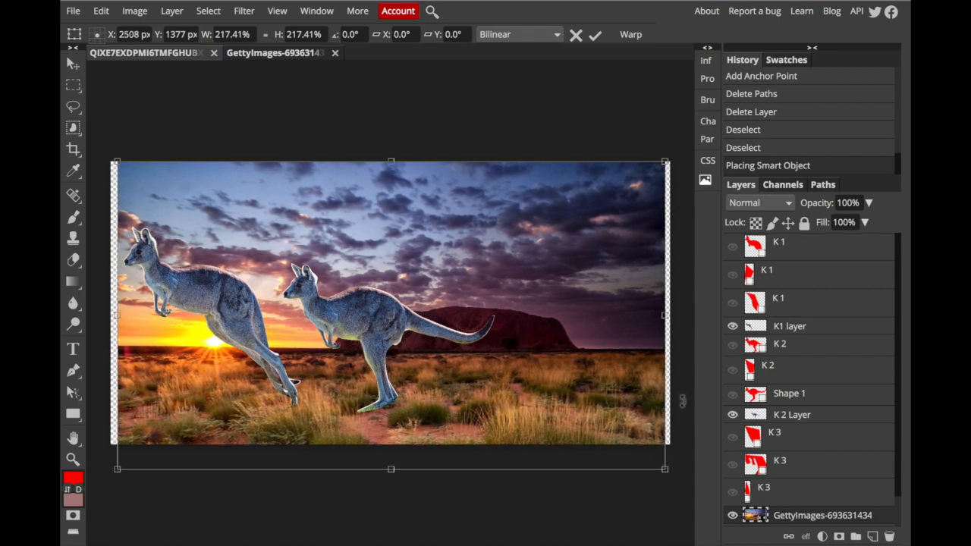
key(Right)
key(Right)
key(Right)
key(Right)
key(Right)
key(Right)
key(Right)
key(Right)
key(Right)
key(Right)
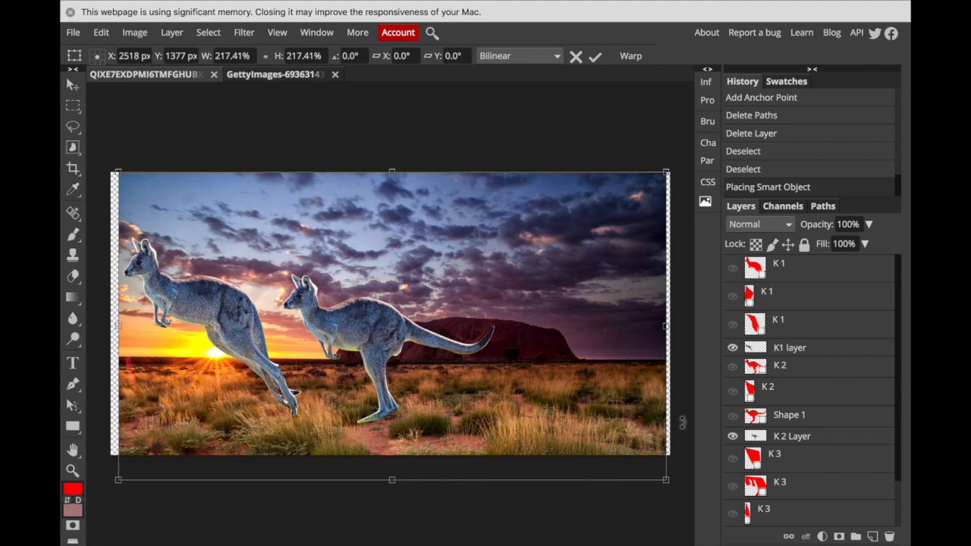
key(Right)
key(Right)
key(Right)
key(Right)
key(Right)
key(Right)
key(Right)
key(Right)
key(Right)
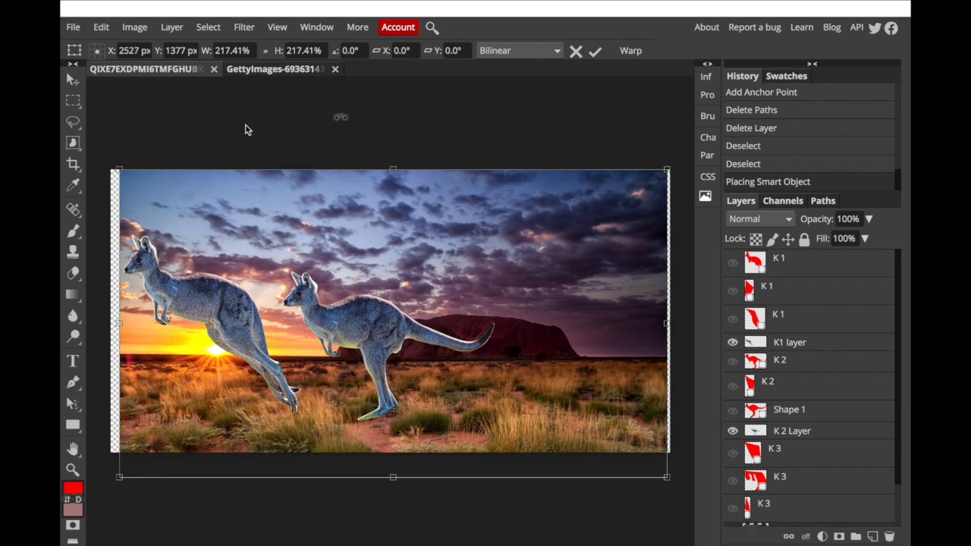
key(Right)
key(Right)
key(Right)
key(Right)
key(Right)
key(Right)
key(Right)
key(Right)
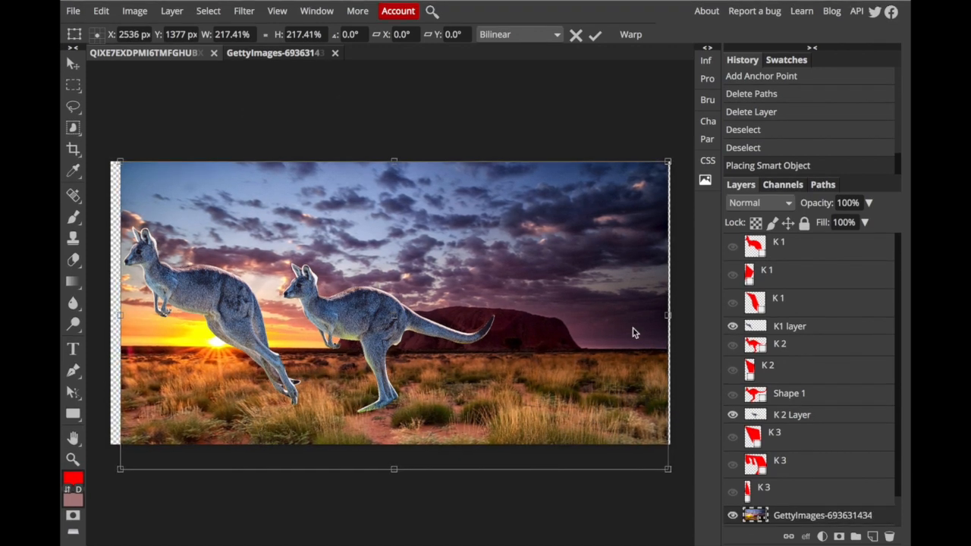
key(Right)
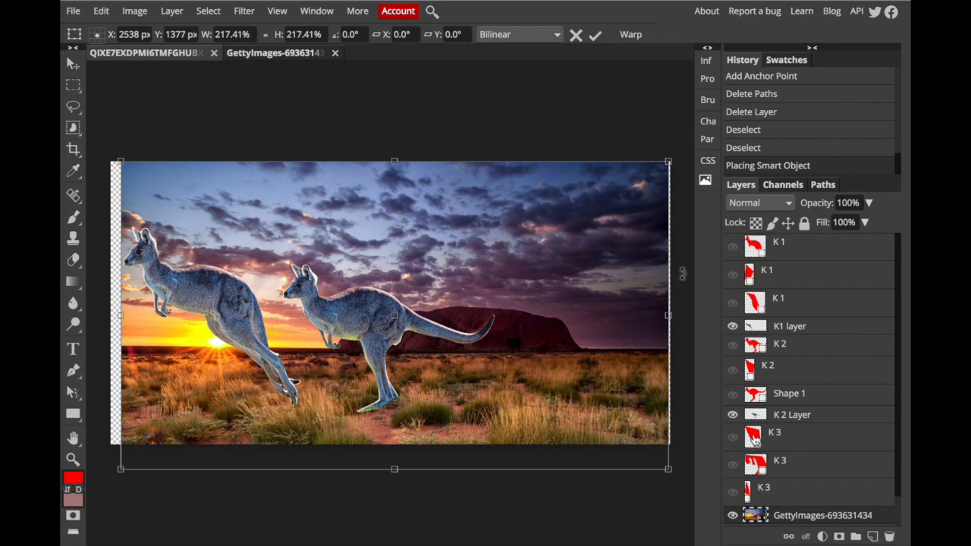
Reorder the sunset photo below K 3 later and move it so it is centred horizontally and meets the canvas's lower edge.
scroll(794, 485, down, 1)
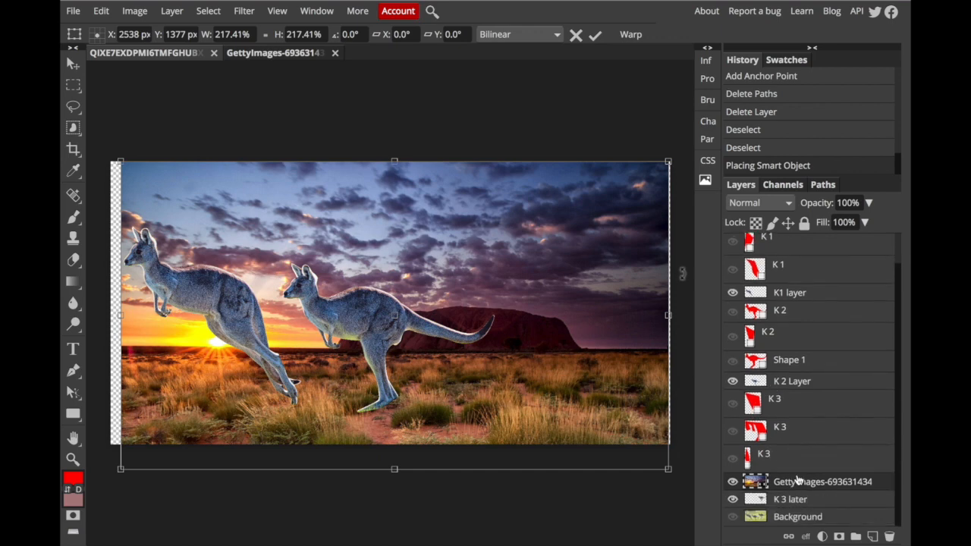
mouse_move(802, 500)
mouse_down()
mouse_move(809, 486)
mouse_move(809, 507)
mouse_up()
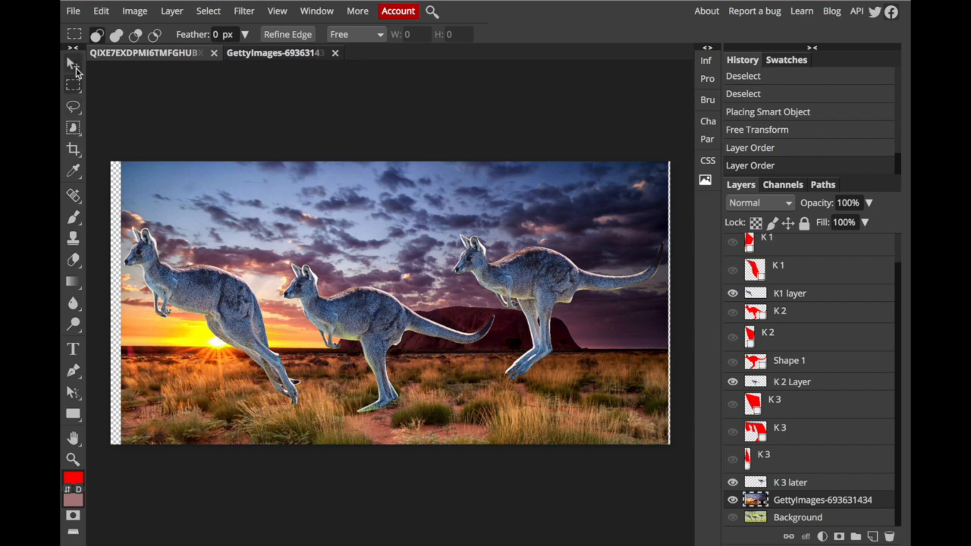
click(73, 64)
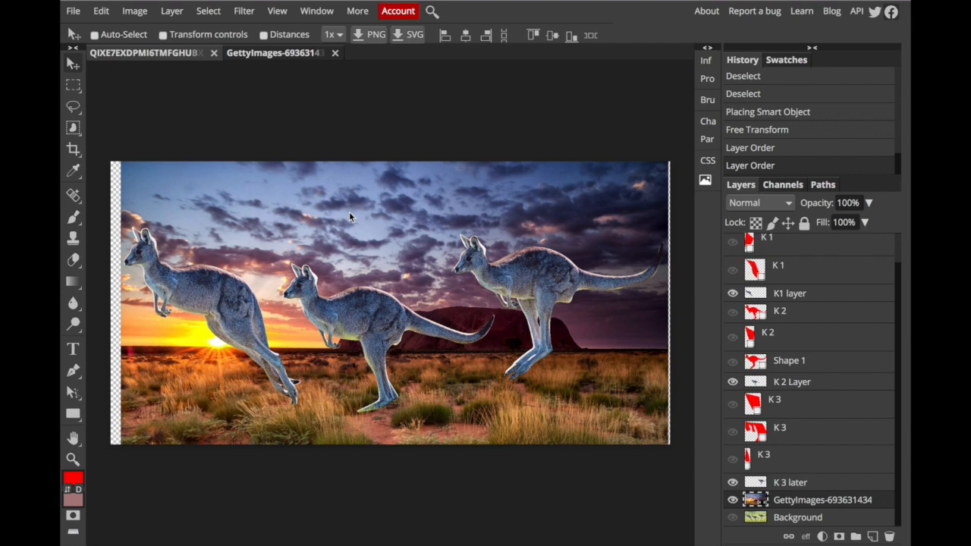
drag(349, 212, 344, 188)
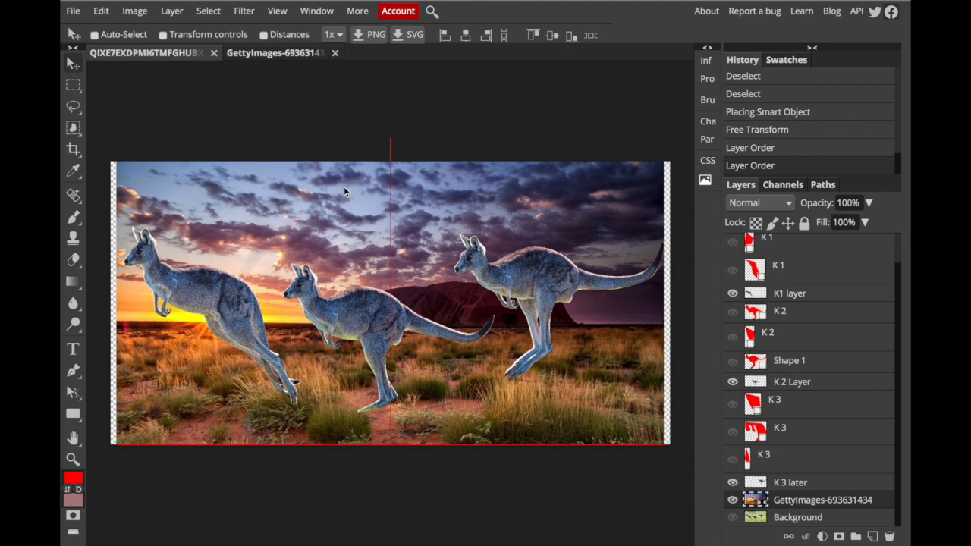
mouse_move(344, 185)
mouse_down()
mouse_move(343, 171)
mouse_move(345, 186)
mouse_up()
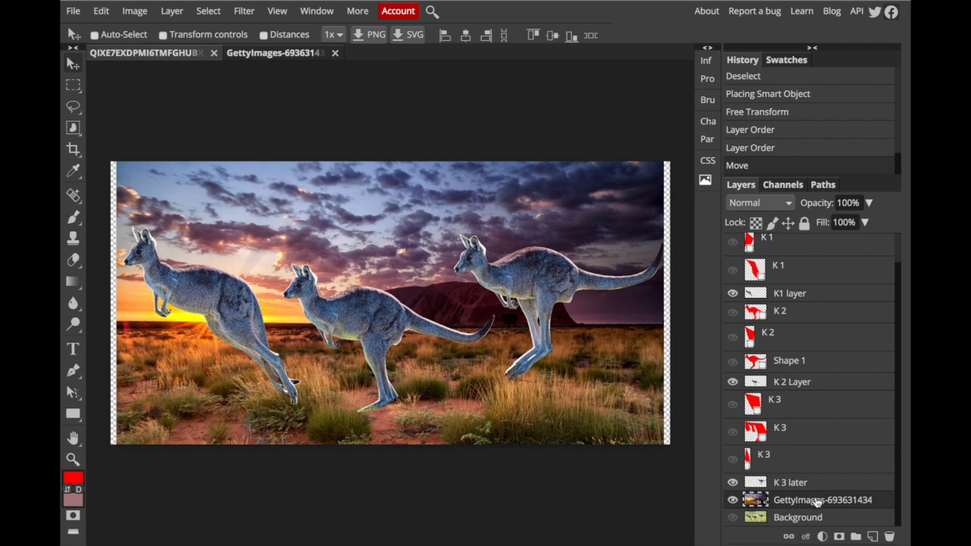
Hide the K1 layer and load the K 1 body outline path of the leftmost kangaroo as a selection.
scroll(792, 281, up, 2)
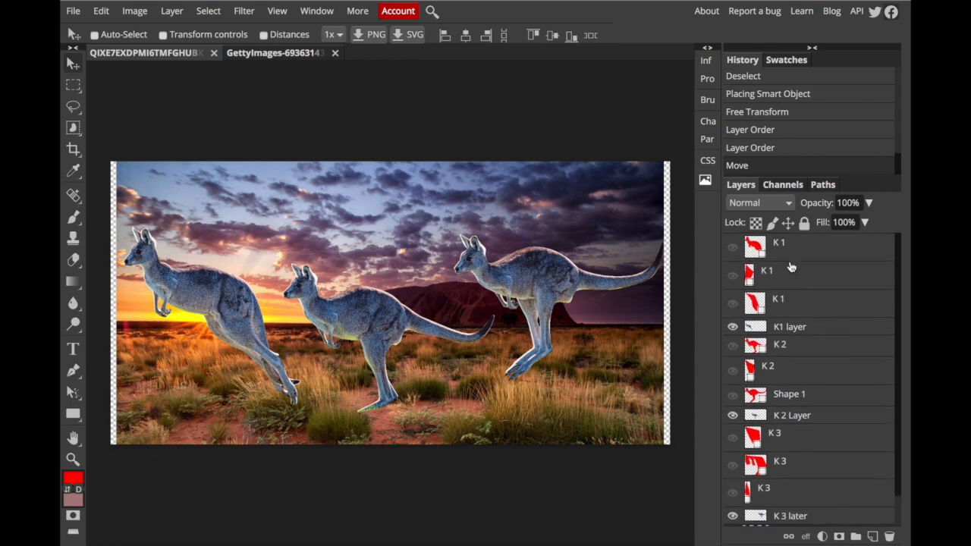
click(793, 251)
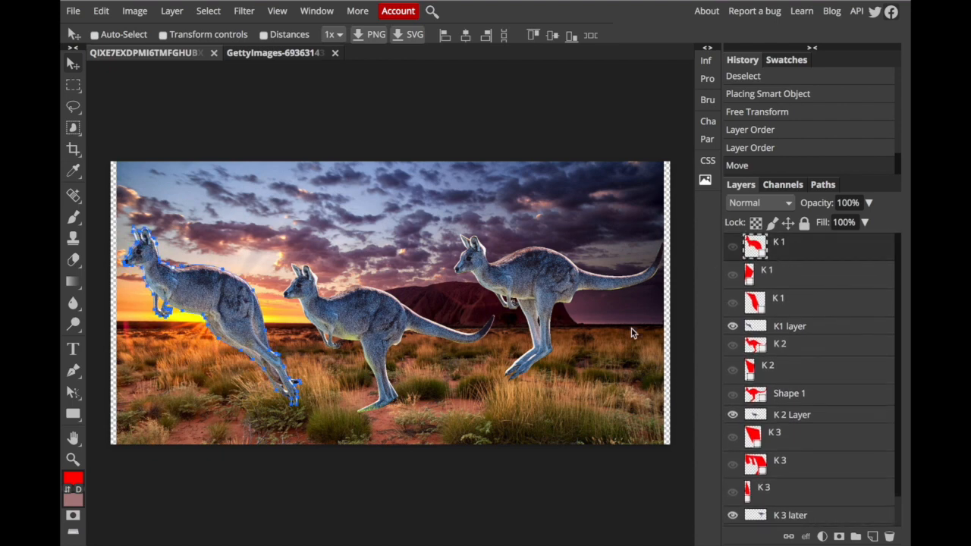
scroll(759, 394, down, 2)
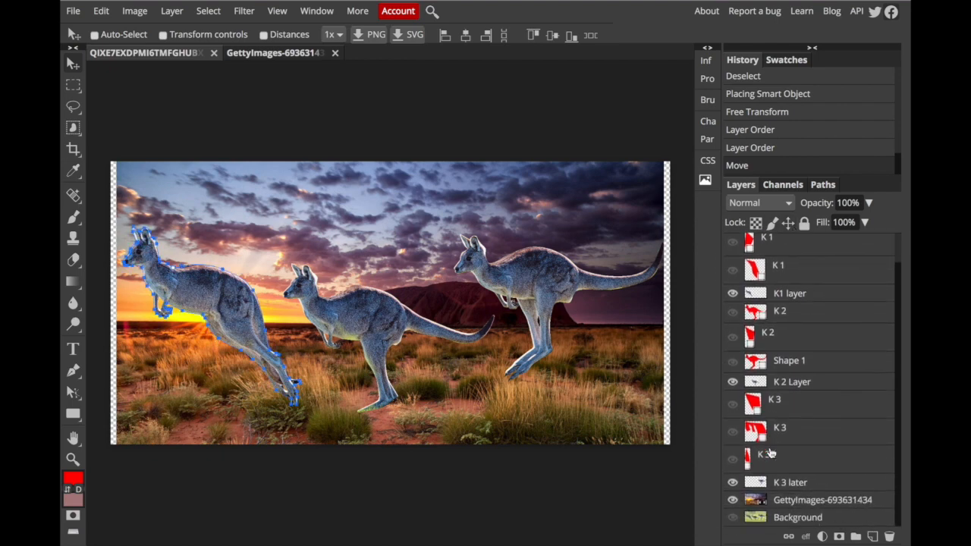
click(733, 293)
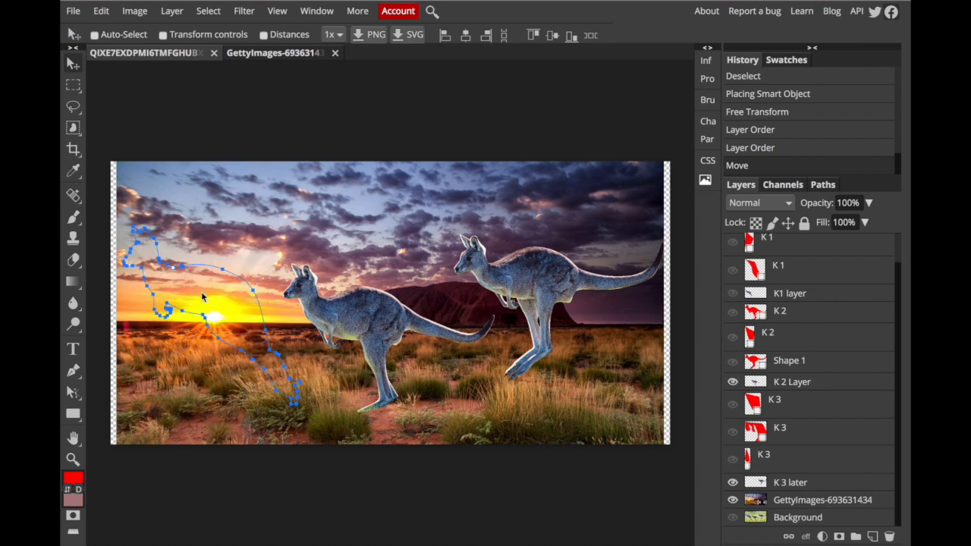
scroll(795, 328, up, 2)
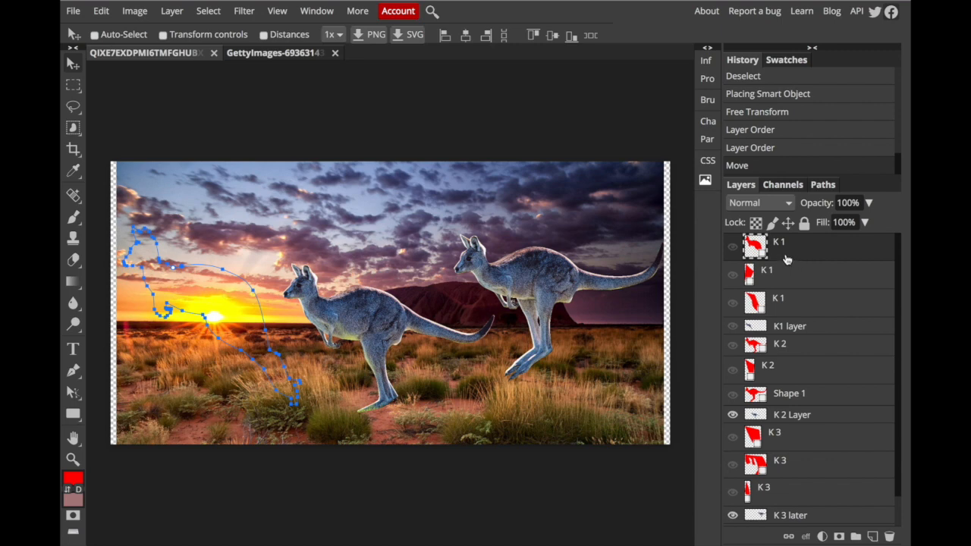
click(824, 186)
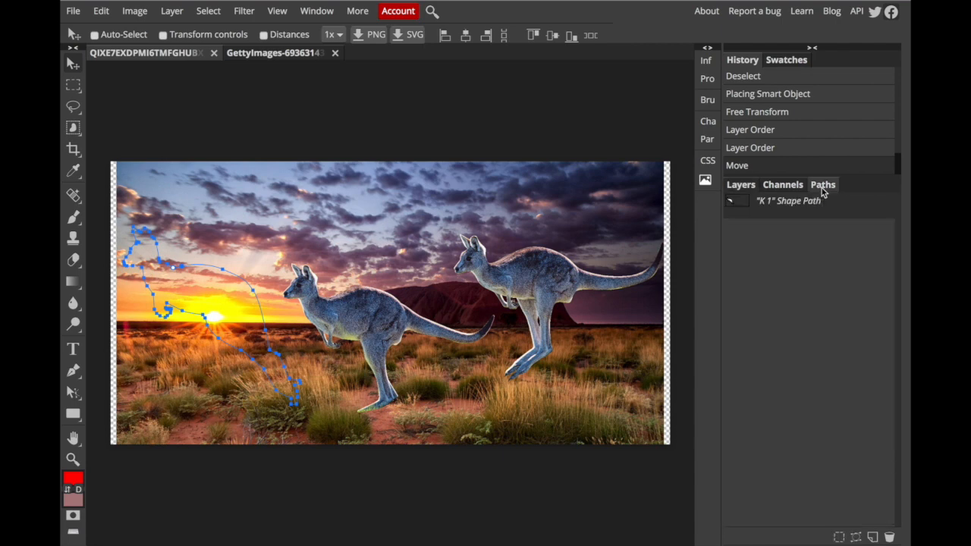
click(839, 536)
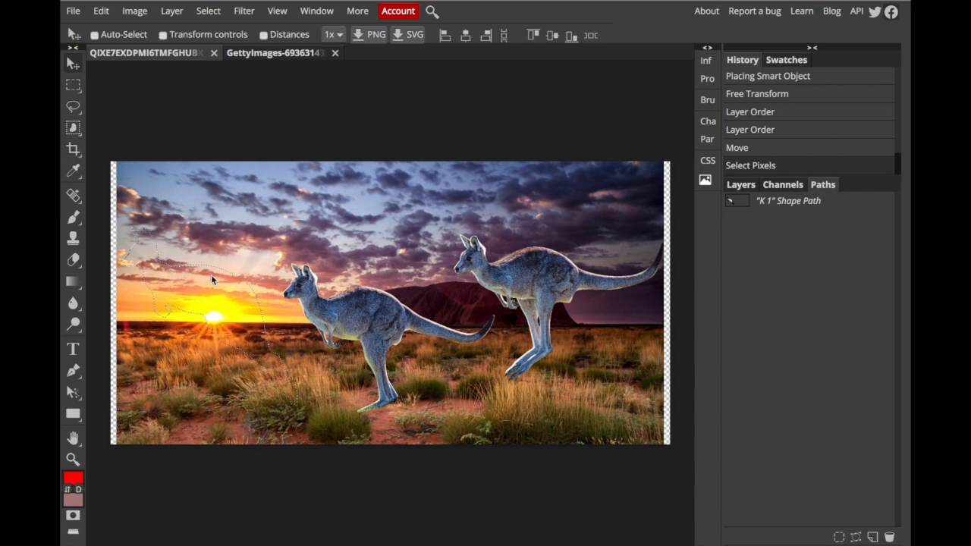
Rename the GettyImages-693631434 photo layer as sunset.
click(731, 187)
scroll(819, 446, down, 2)
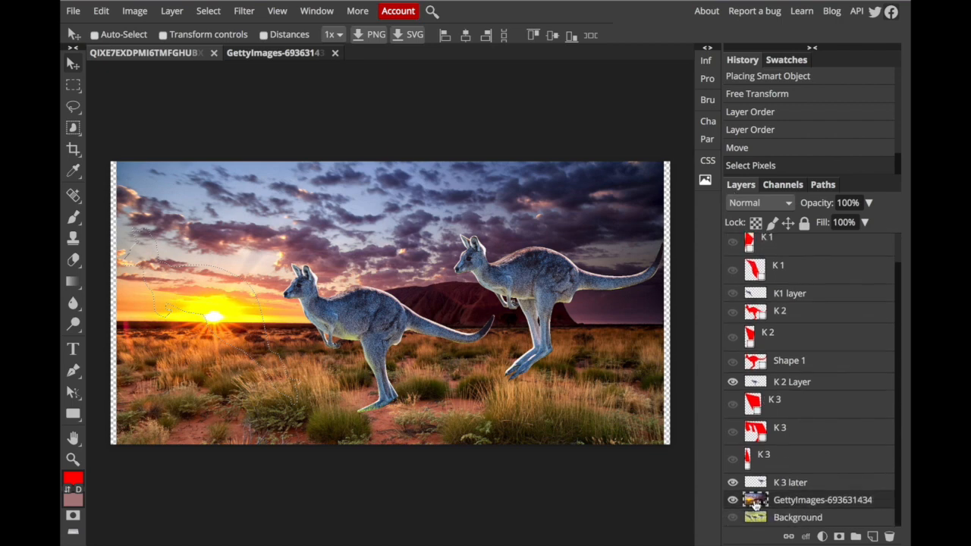
double_click(800, 503)
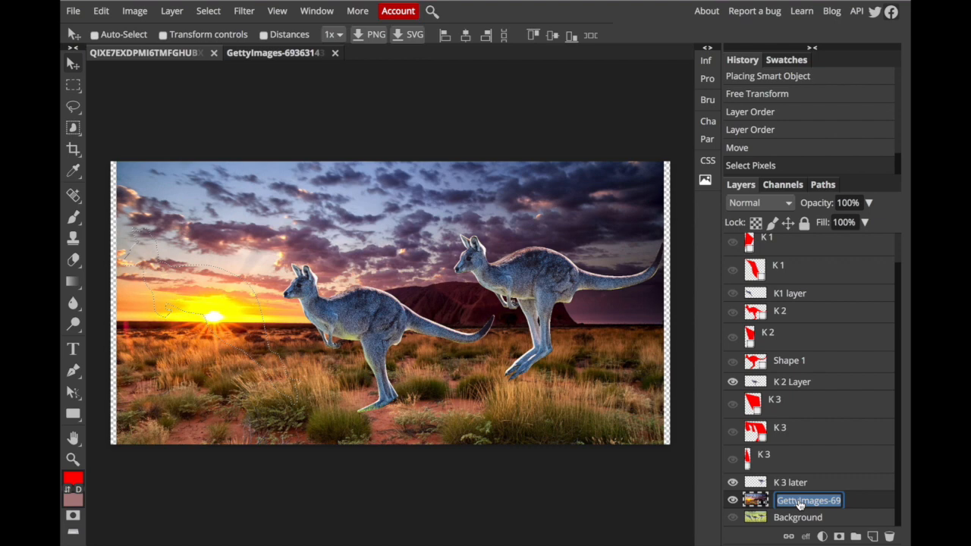
text(ba)
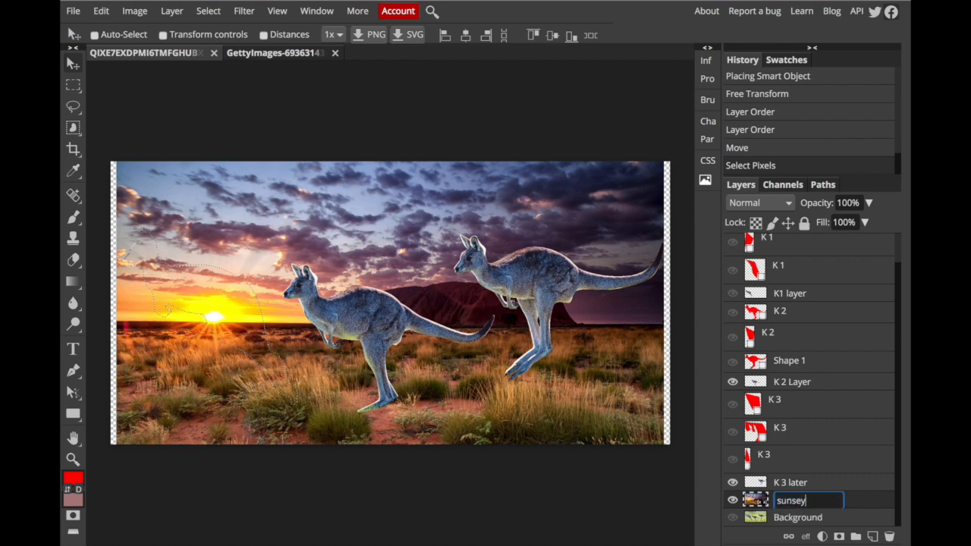
text(t)
key(Return)
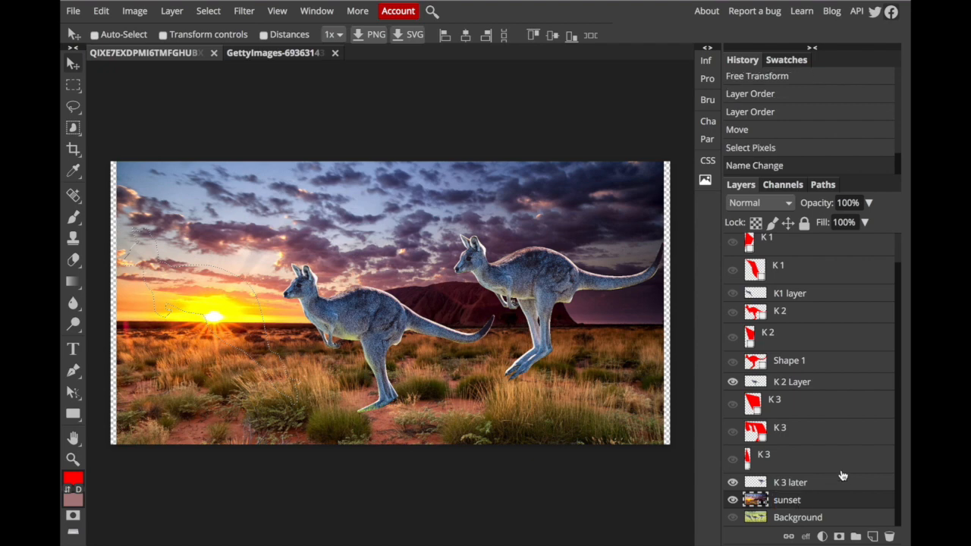
Rasterize the sunset layer and duplicate it twice.
click(170, 19)
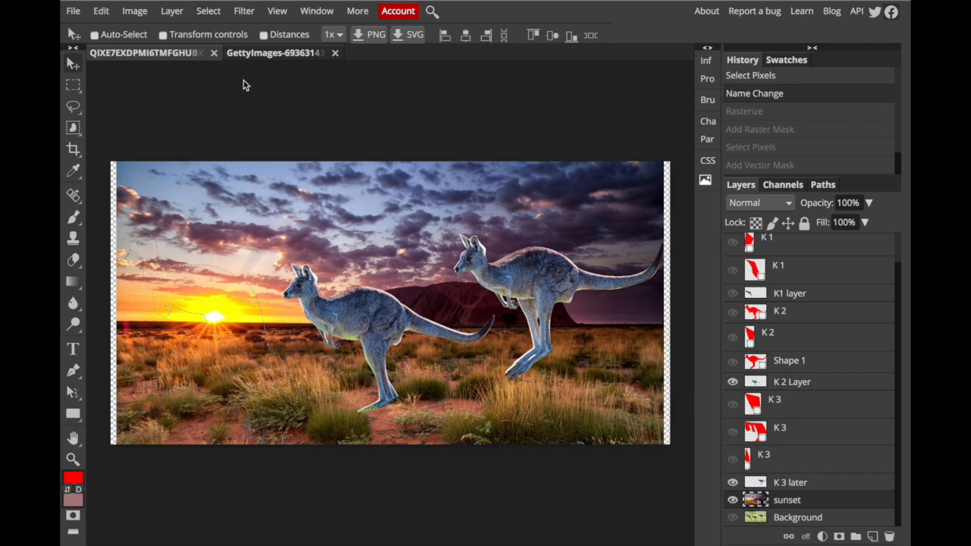
click(172, 11)
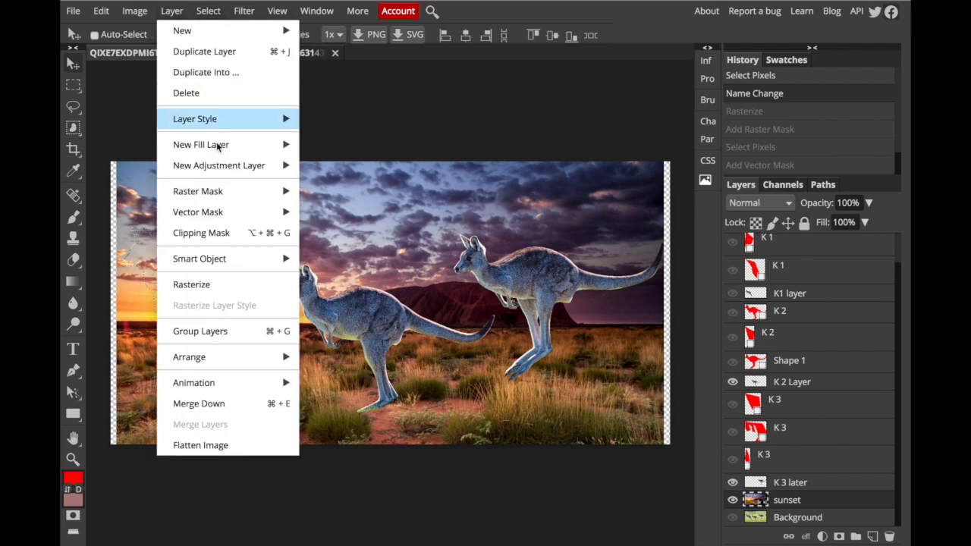
click(225, 284)
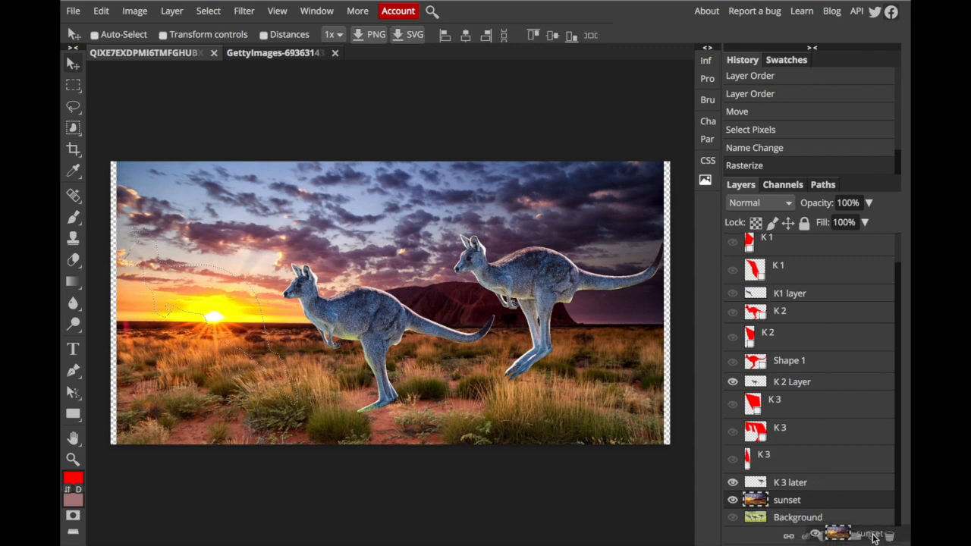
drag(872, 537, 872, 537)
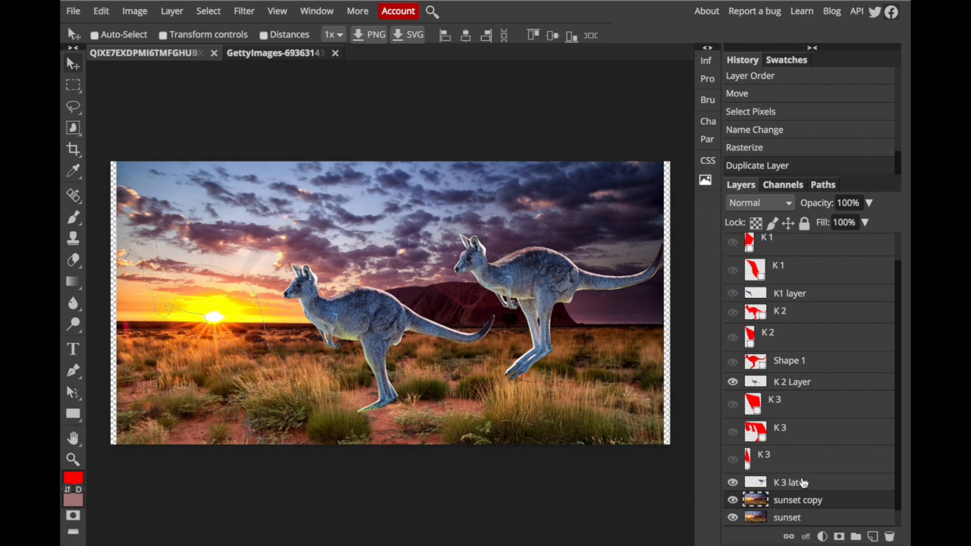
scroll(803, 484, down, 1)
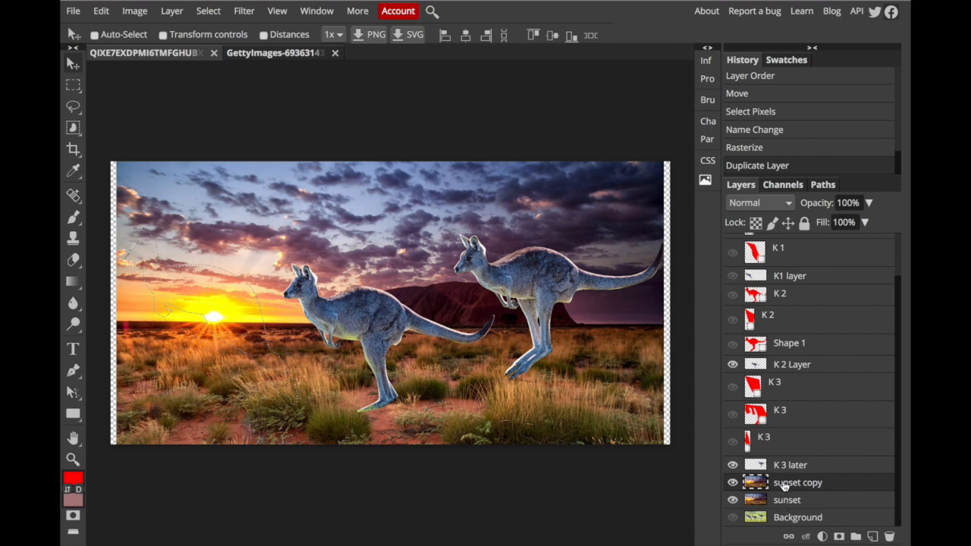
drag(873, 539, 873, 538)
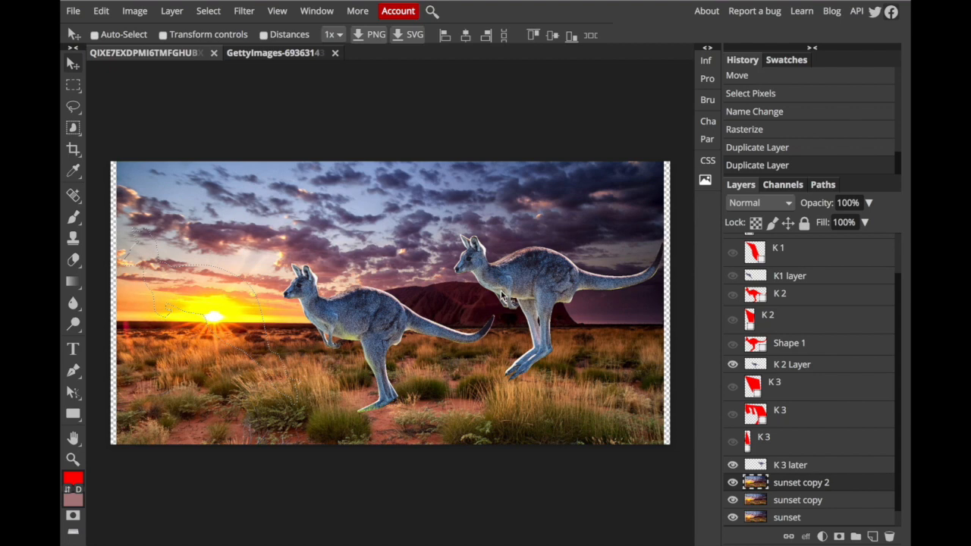
Rename the original sunset layer as sunset 1 and its first copy as sunset 2.
double_click(792, 518)
key(Right)
text(1)
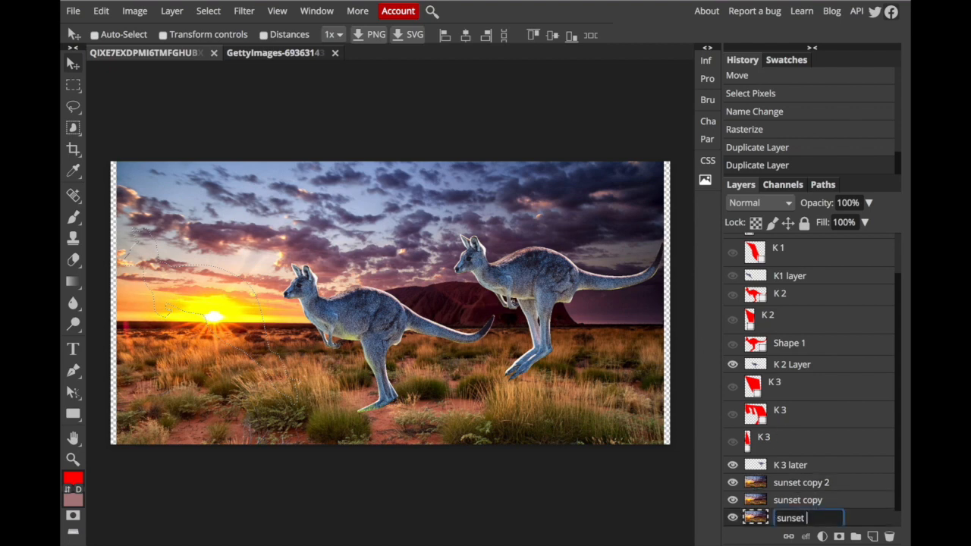
double_click(826, 501)
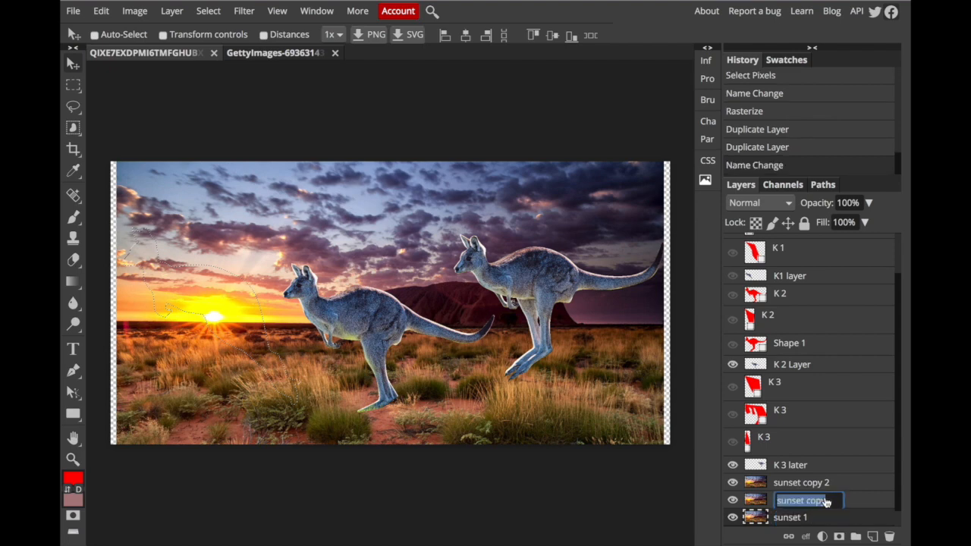
key(Right)
key(BackSpace)
key(BackSpace)
text(2)
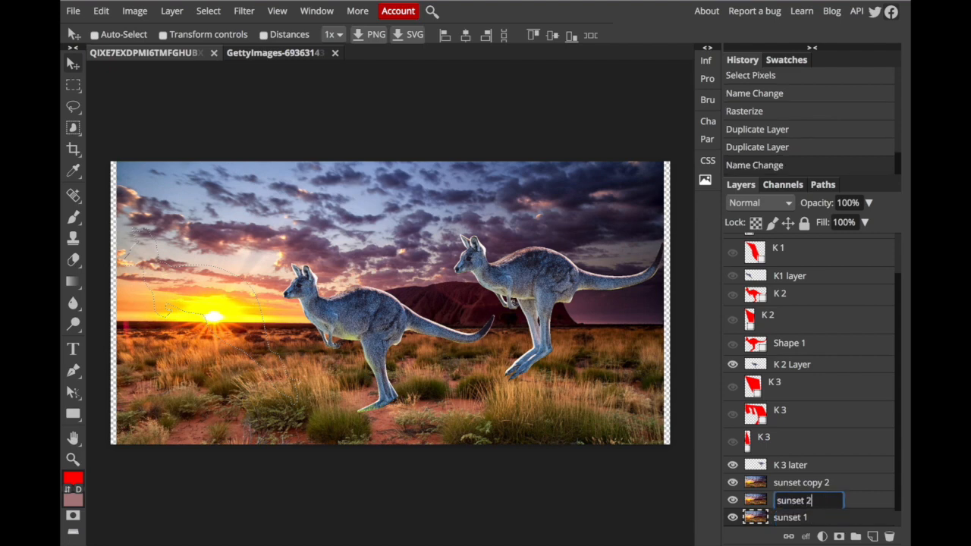
Rename the second sunset copy as sunset 3.
double_click(834, 486)
key(Right)
key(BackSpace)
key(BackSpace)
key(BackSpace)
key(BackSpace)
key(BackSpace)
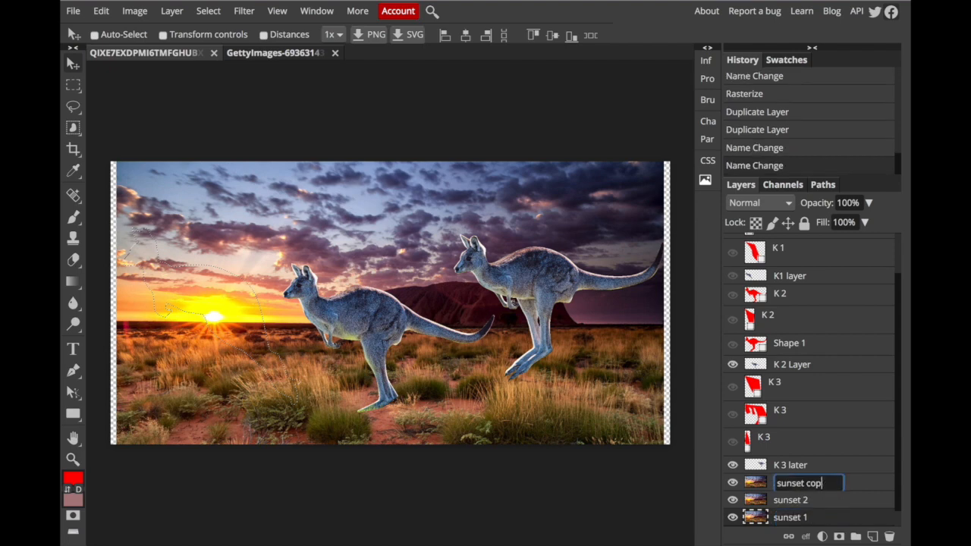
text(3)
key(Return)
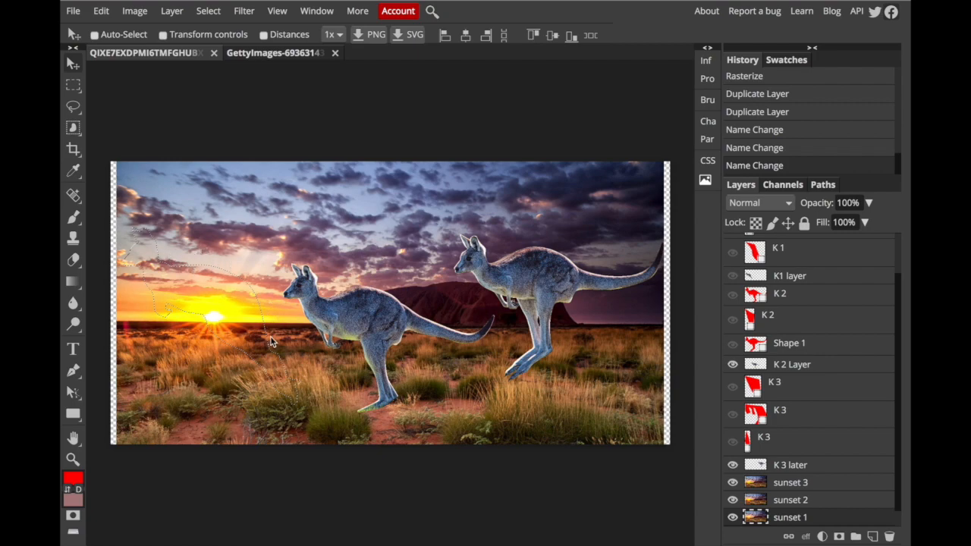
Add a raster mask to the sunset 1 layer from the leftmost kangaroo's selection.
scroll(272, 341, up, 5)
scroll(275, 342, up, 1)
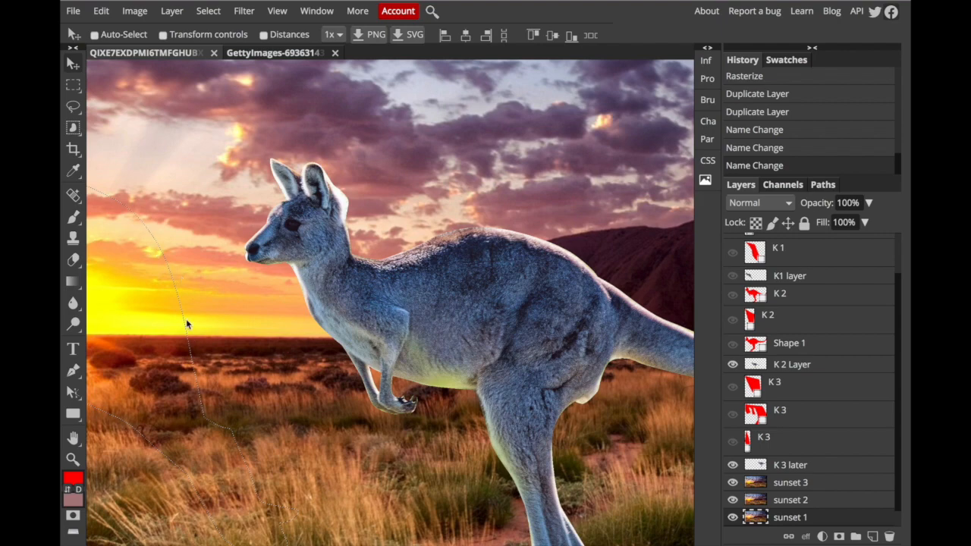
key(ctrl+minus)
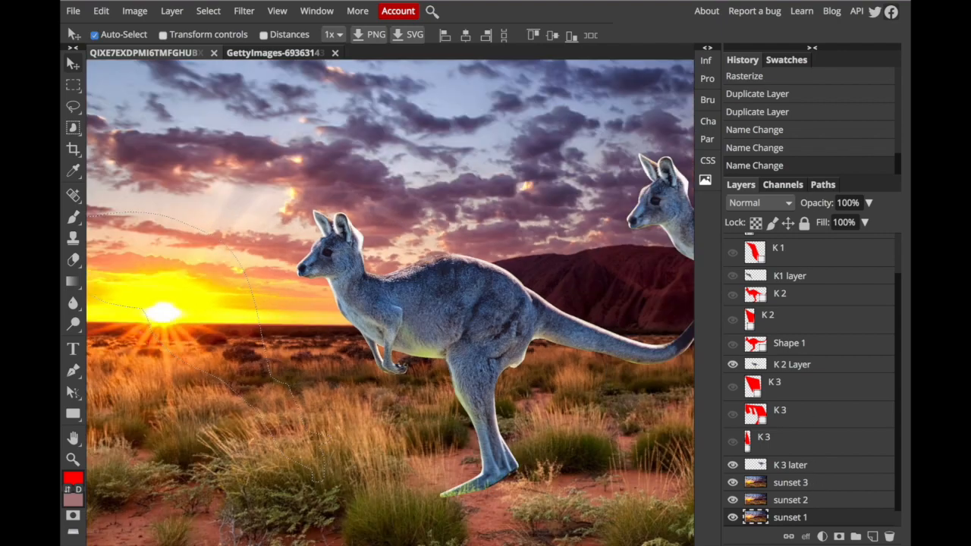
key(ctrl+minus)
key(ctrl+minus)
key(ctrl+minus)
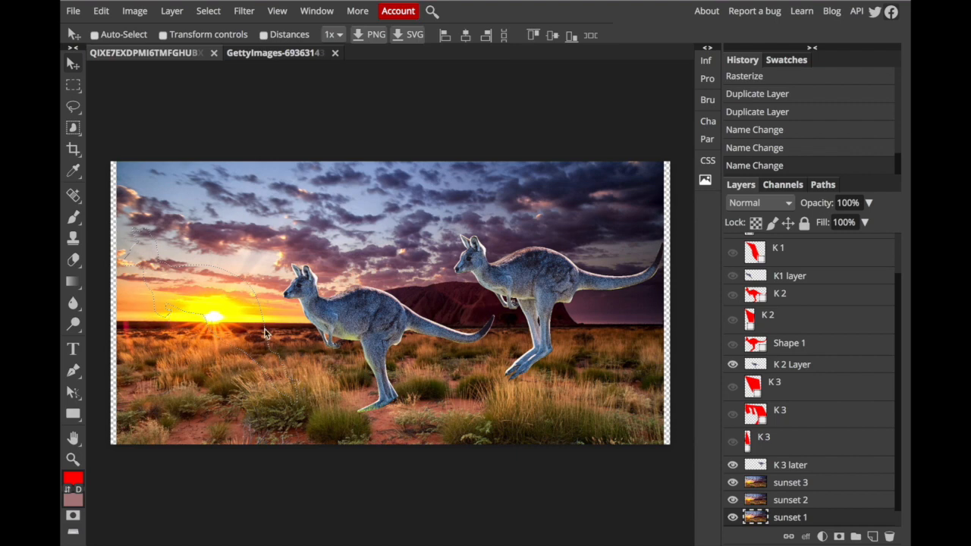
click(840, 537)
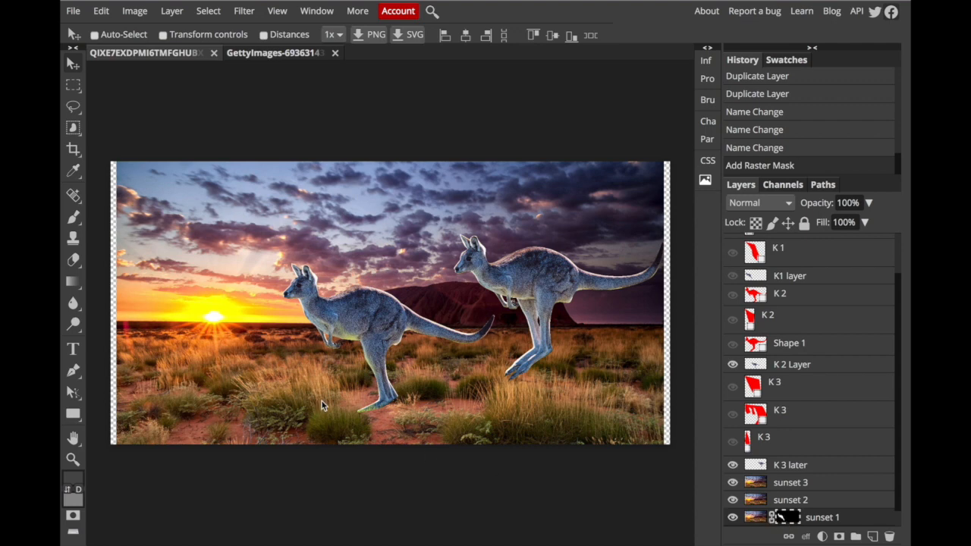
Hide the sunset 2 and sunset 3 layers and target the image of sunset 1 instead of its mask.
click(732, 500)
click(732, 482)
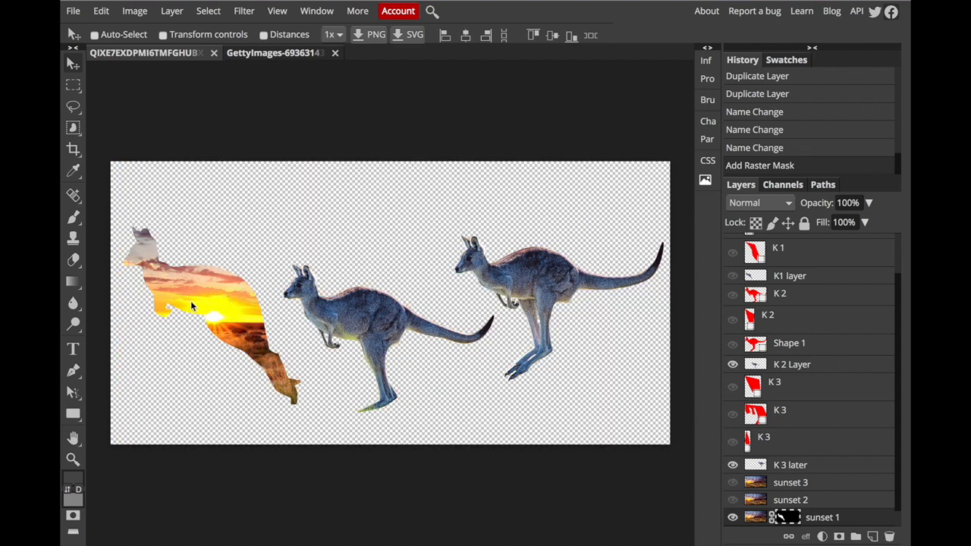
click(755, 518)
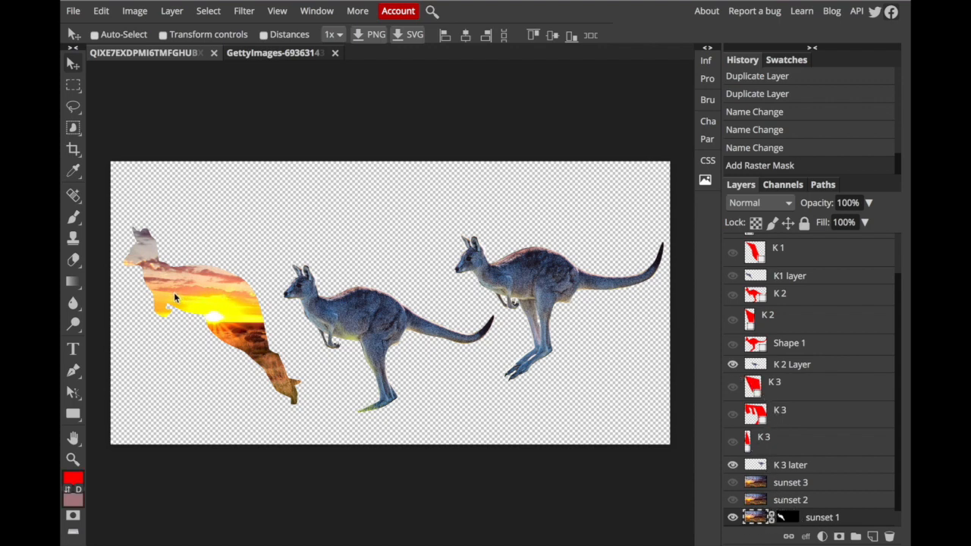
Load the small K 1 path at the leftmost kangaroo's forelegs as a selection and make the sunset 1 image active.
scroll(820, 309, up, 2)
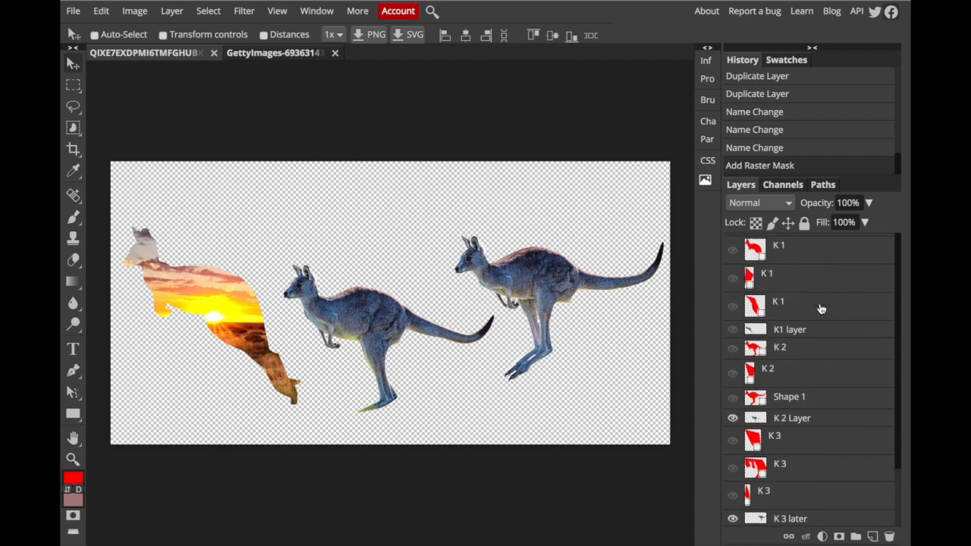
click(766, 276)
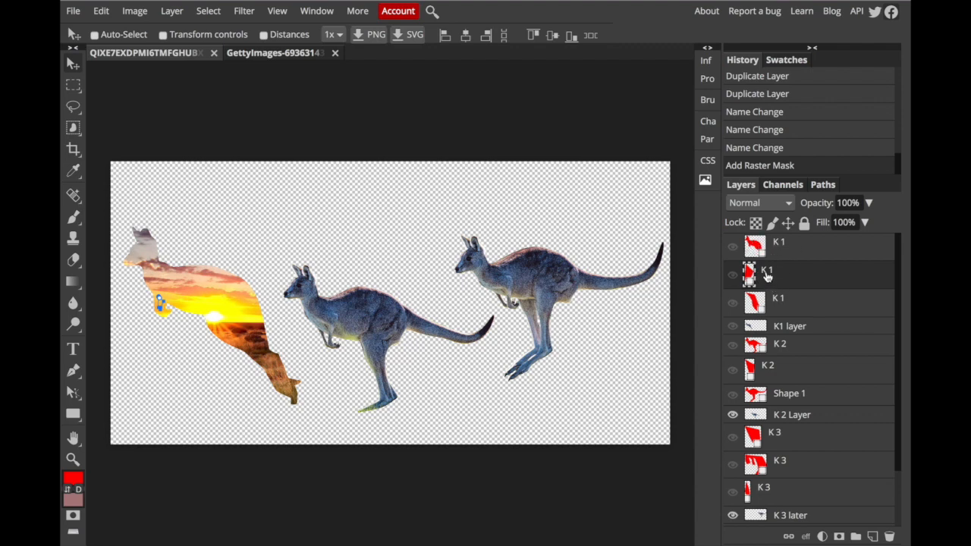
click(786, 313)
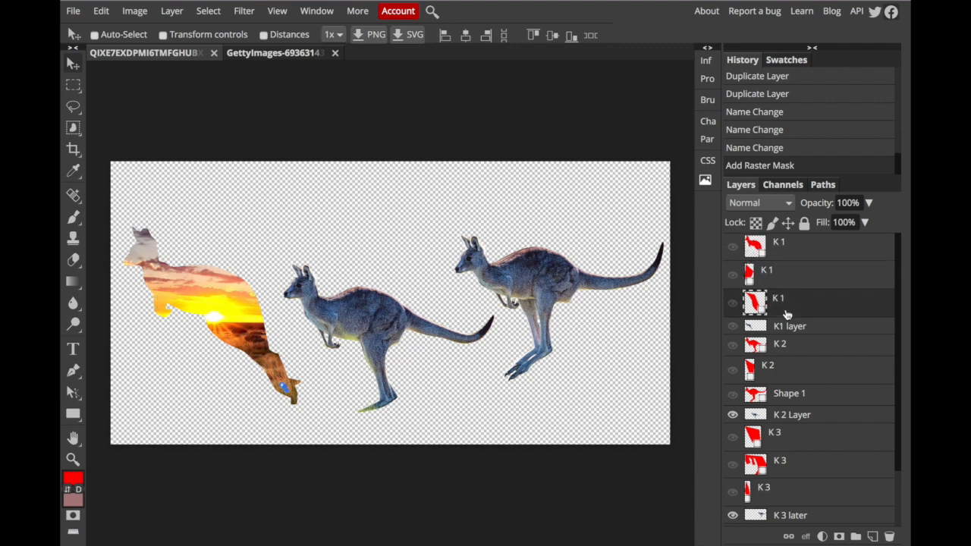
click(771, 275)
click(821, 187)
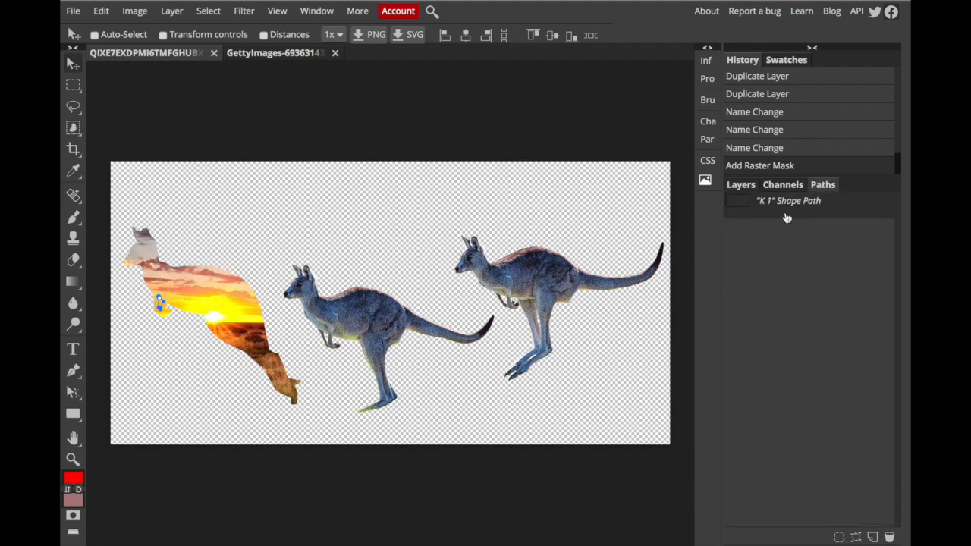
click(839, 537)
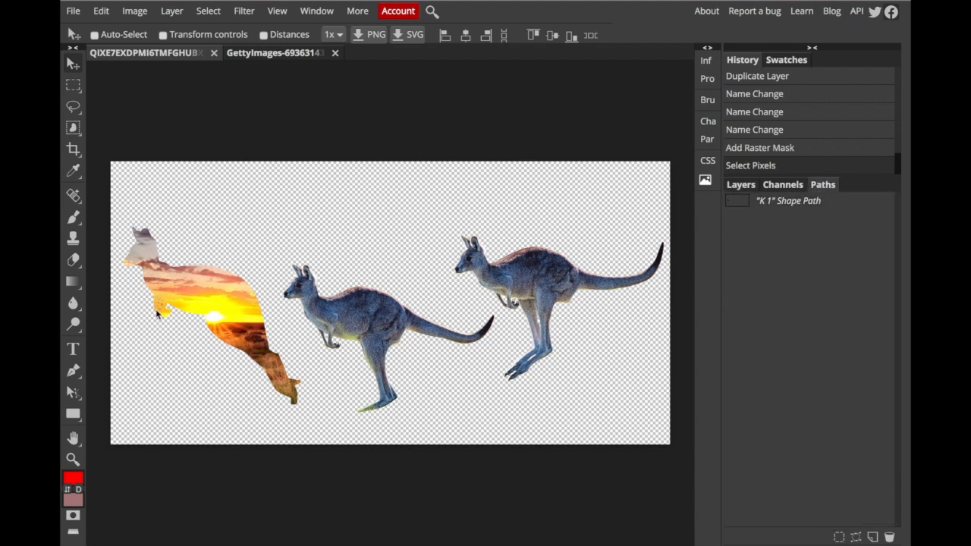
click(742, 185)
scroll(825, 457, down, 3)
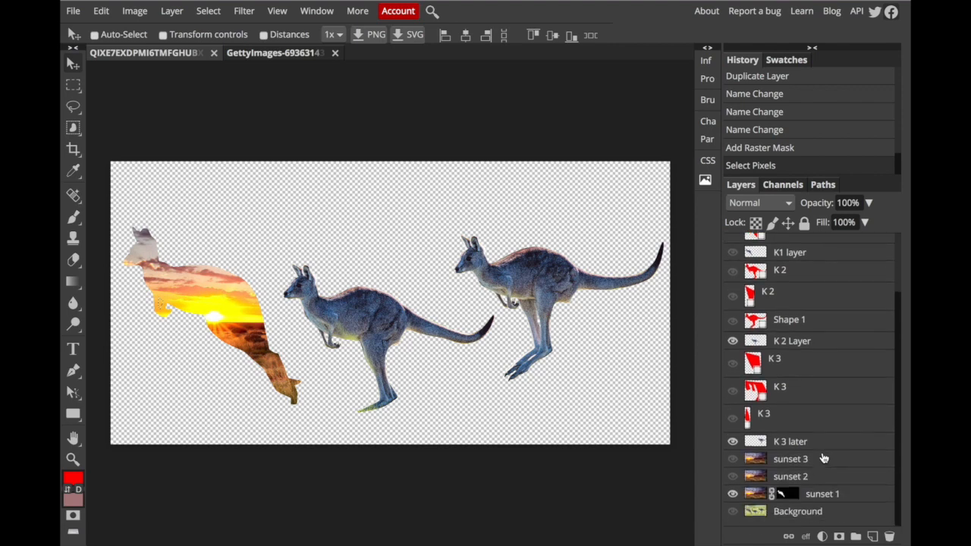
click(830, 503)
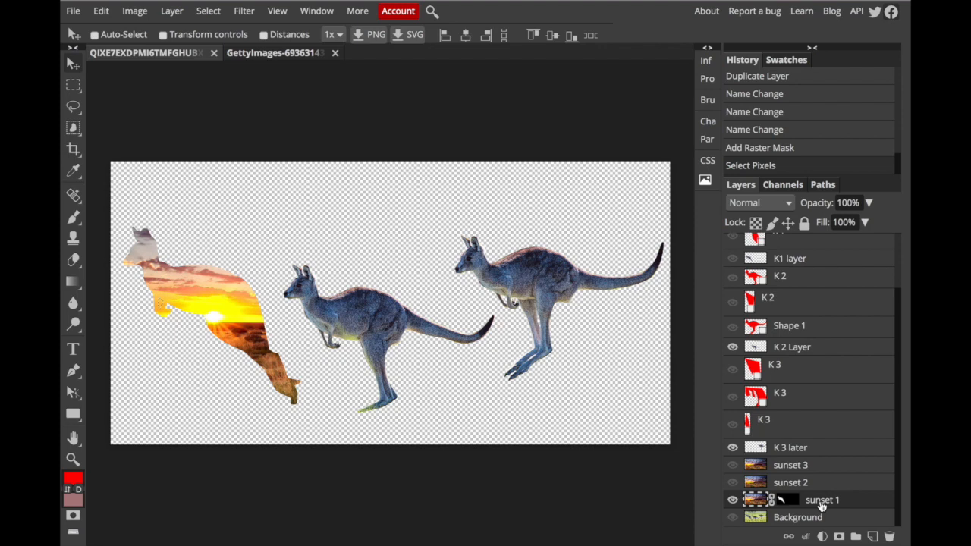
Clear the selected foreleg gap from the sunset 1 image, and cut out the gap at the feet using the small K 1 path there.
key(Delete)
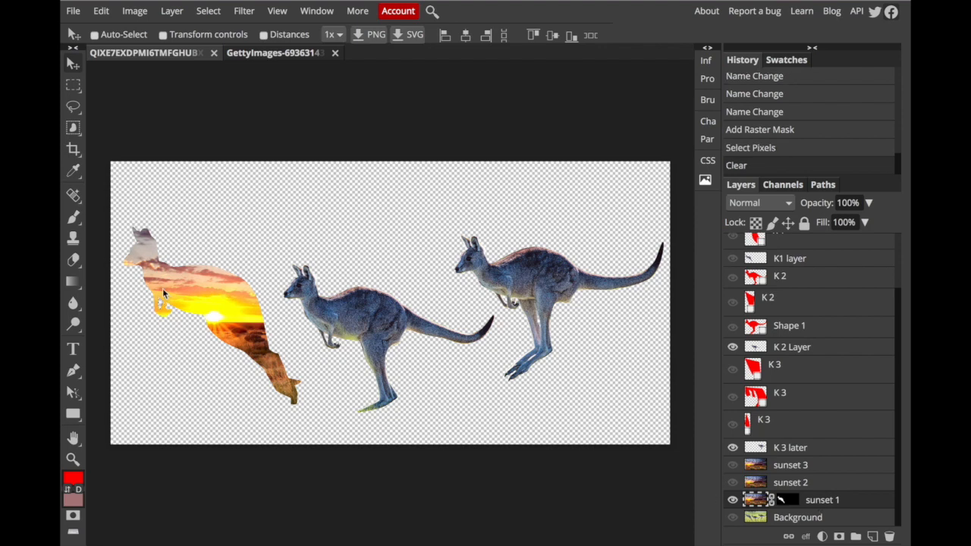
scroll(826, 327, up, 3)
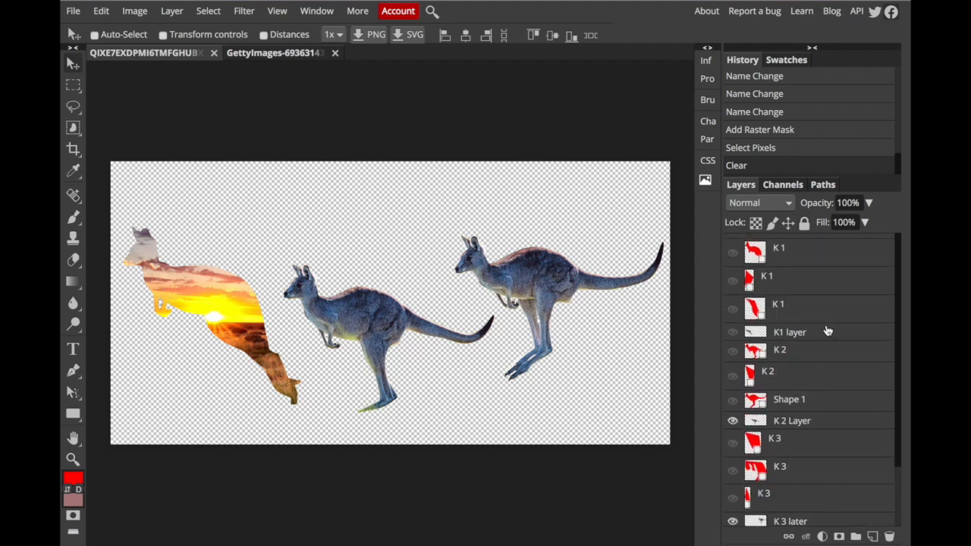
click(787, 300)
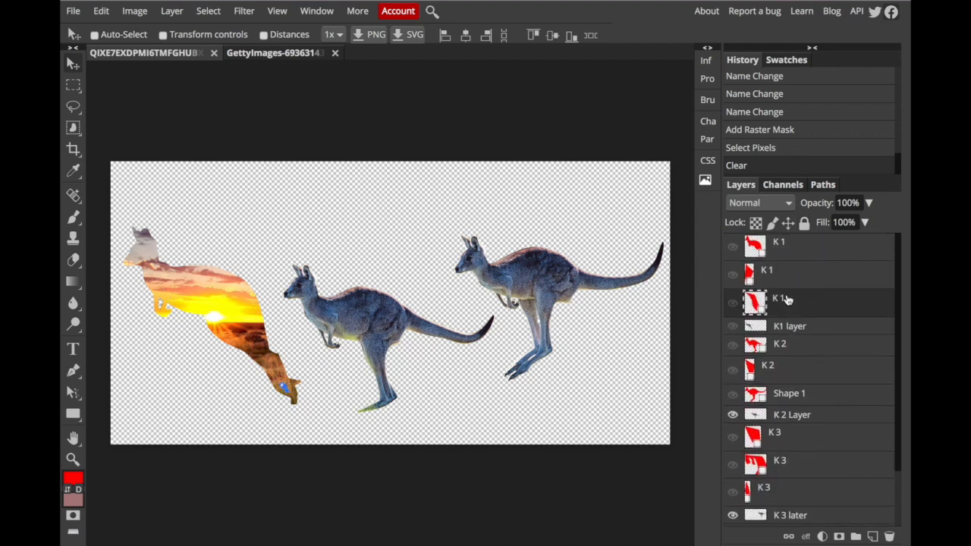
click(823, 186)
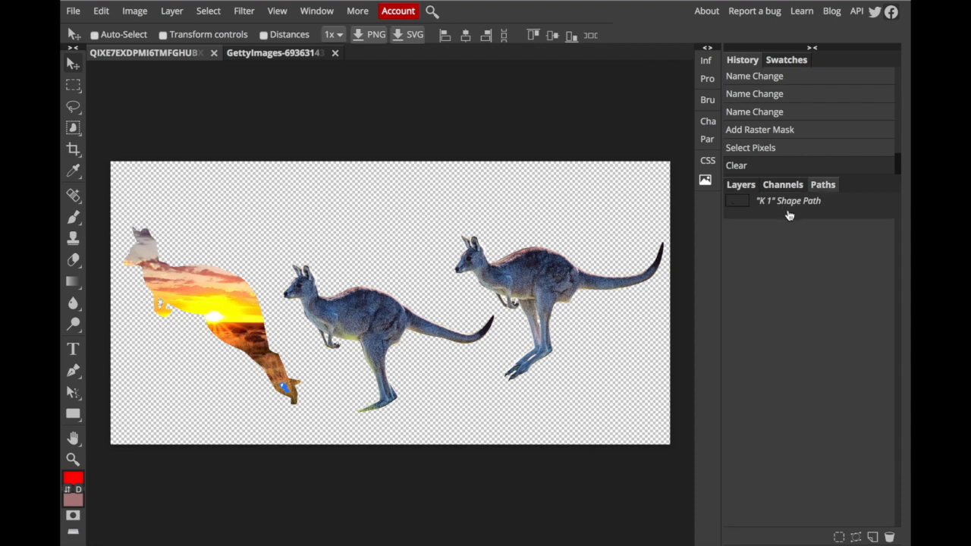
click(839, 537)
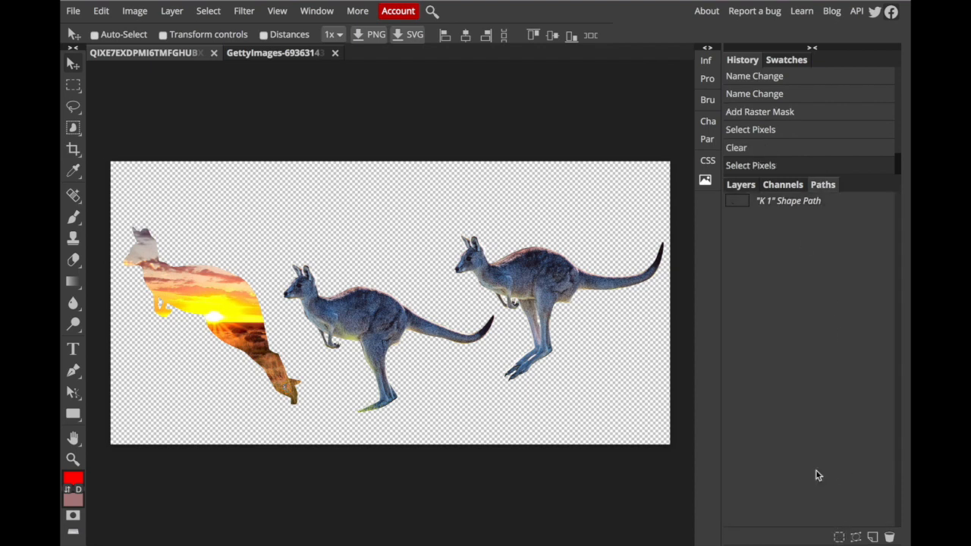
click(743, 185)
scroll(779, 304, down, 3)
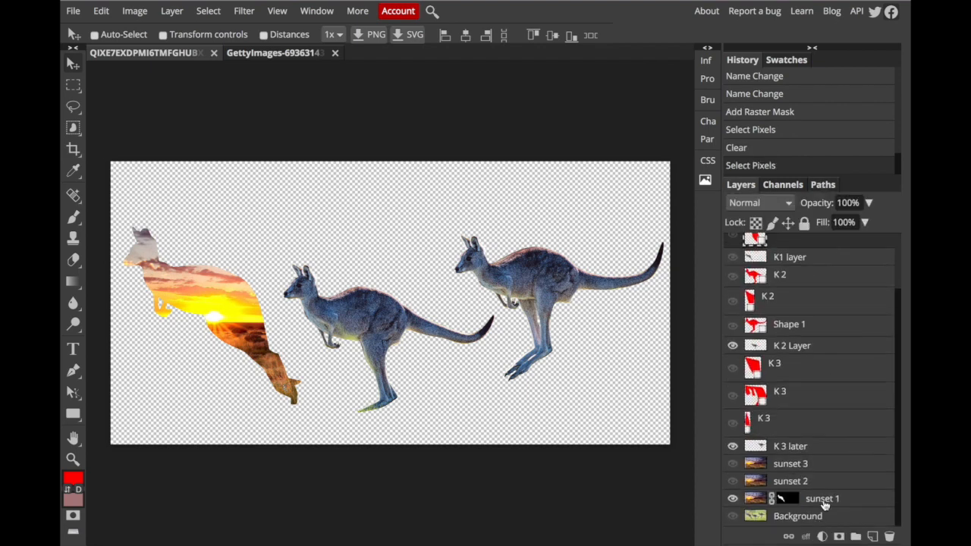
click(819, 501)
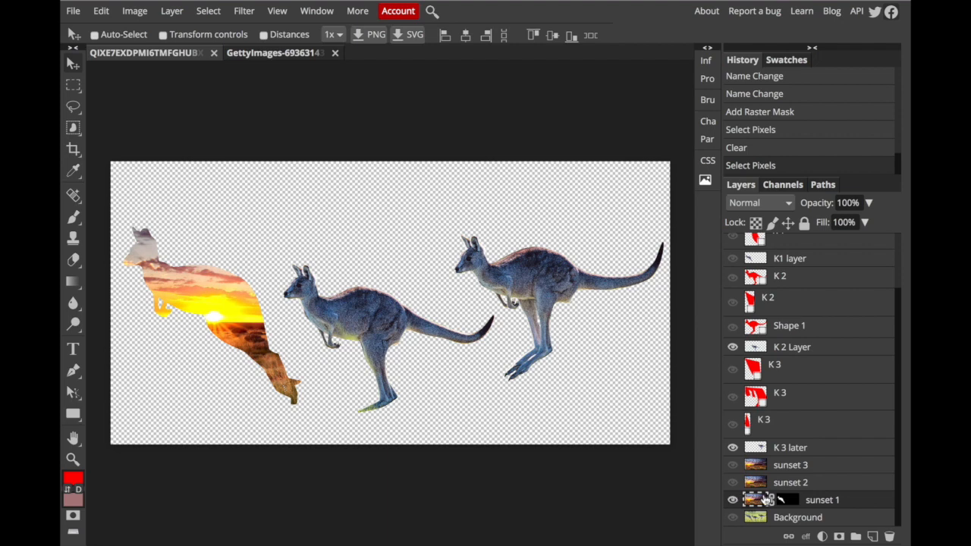
key(Delete)
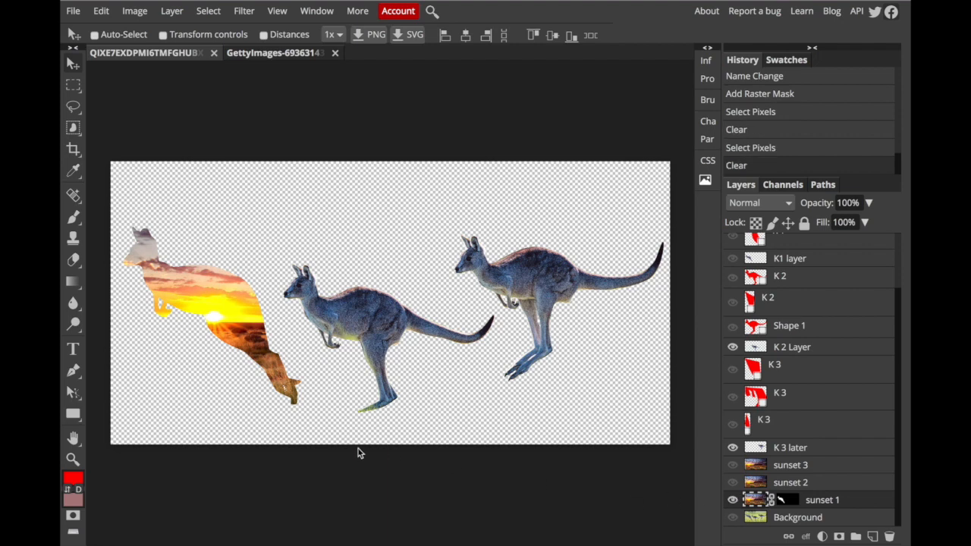
Show sunset 2 instead of sunset 1, make the full K 2 outline visible and load its path as a selection.
click(732, 501)
click(733, 483)
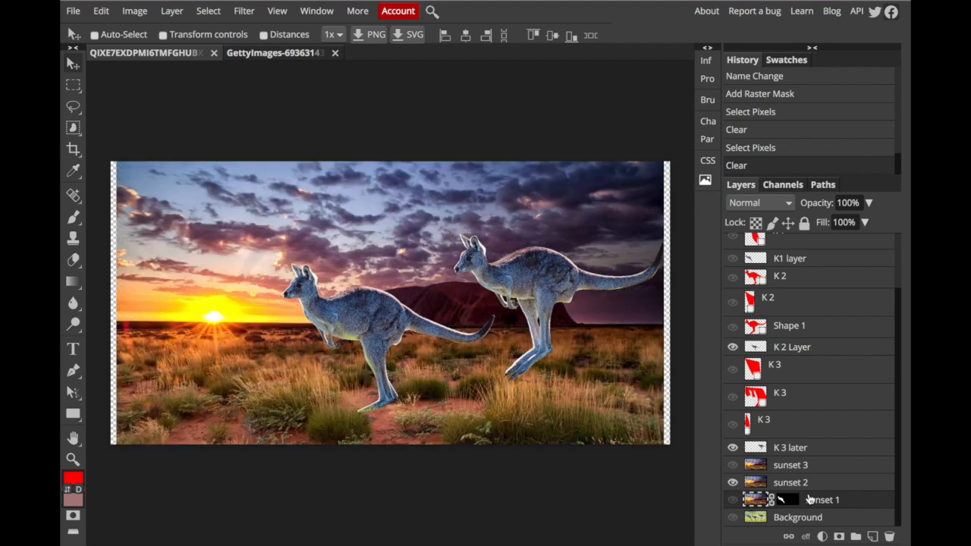
scroll(810, 377, up, 3)
scroll(808, 375, down, 1)
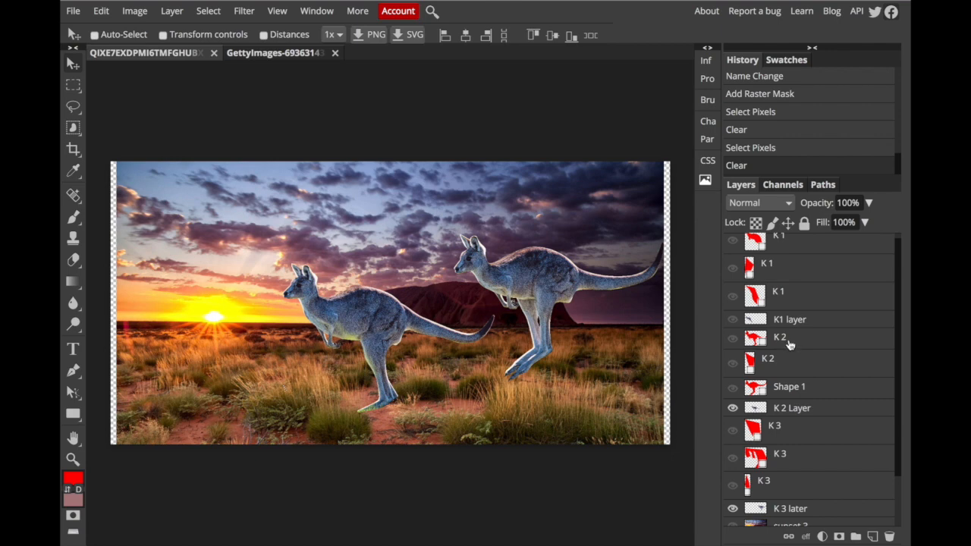
click(733, 339)
click(796, 340)
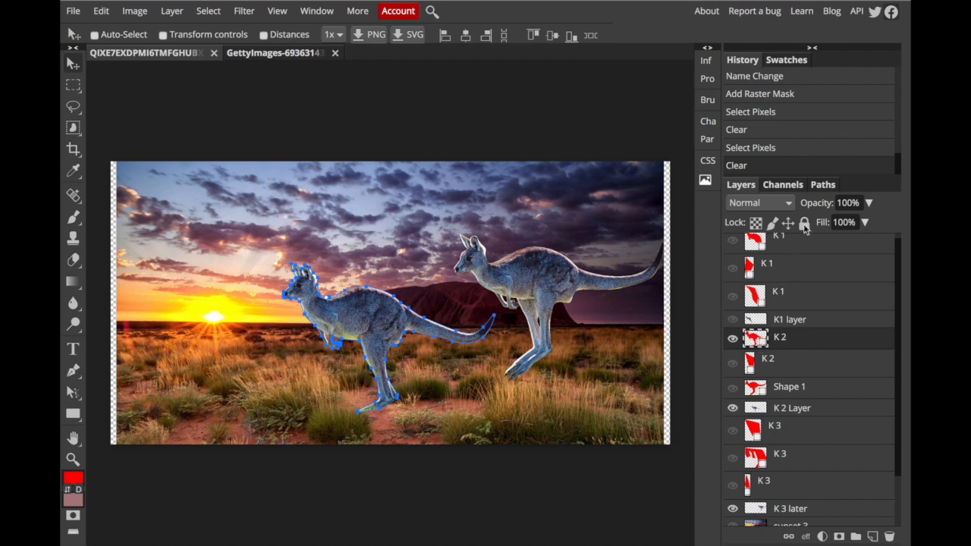
click(824, 187)
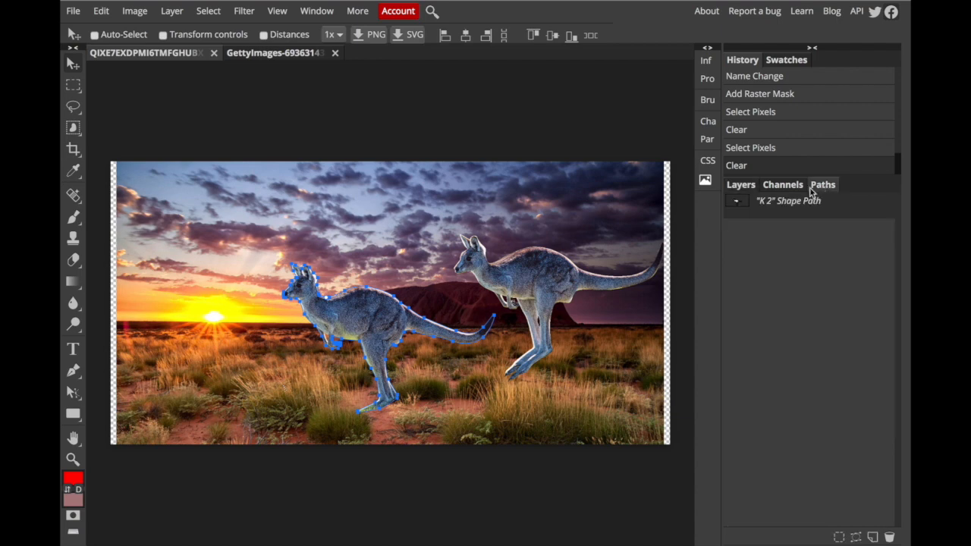
click(839, 537)
Add a raster mask to the sunset 2 layer from the middle kangaroo's selection and hide the K 2 Layer.
click(742, 187)
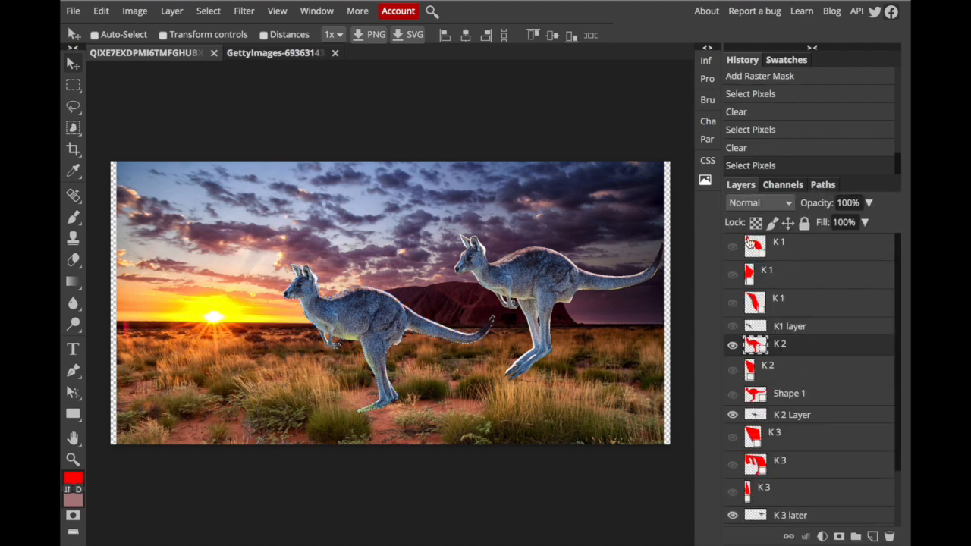
scroll(769, 483, down, 1)
scroll(769, 483, down, 3)
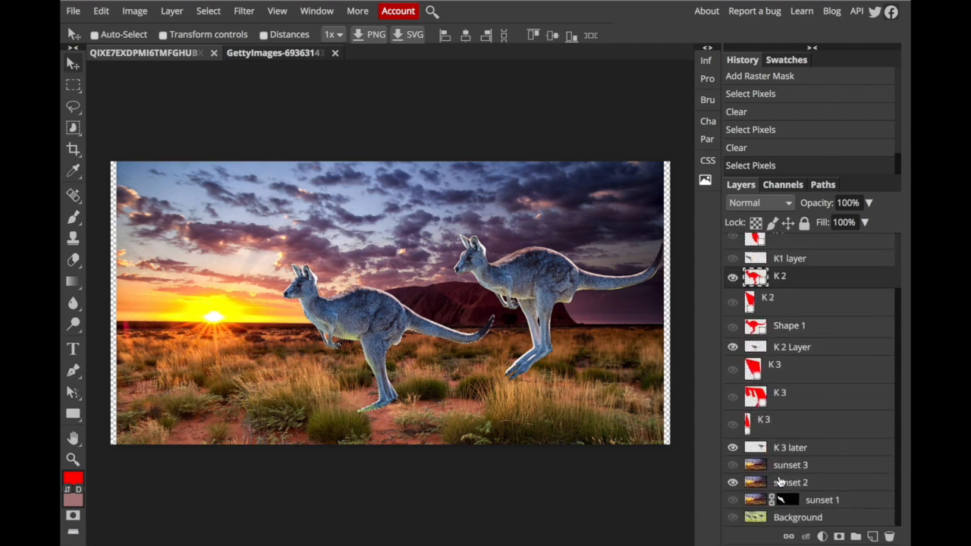
click(789, 484)
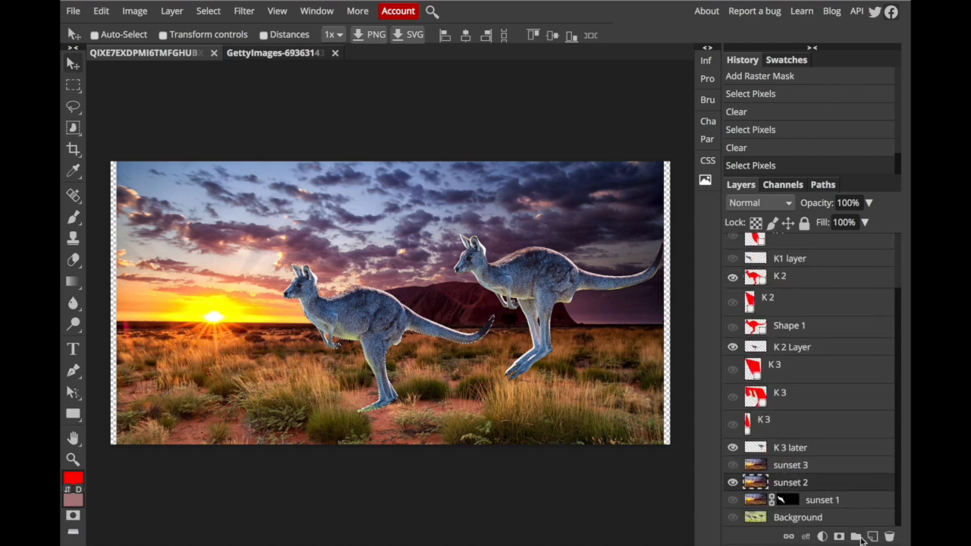
click(838, 538)
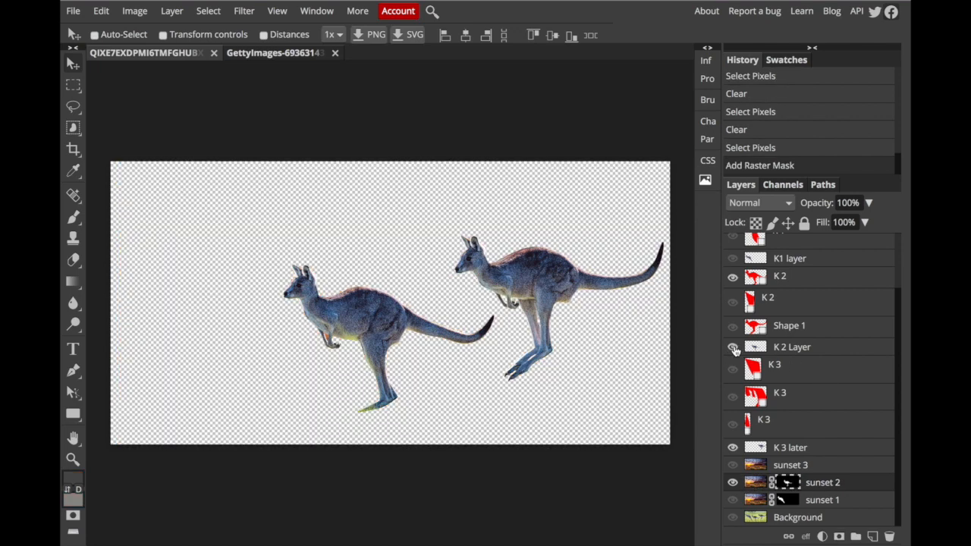
click(732, 347)
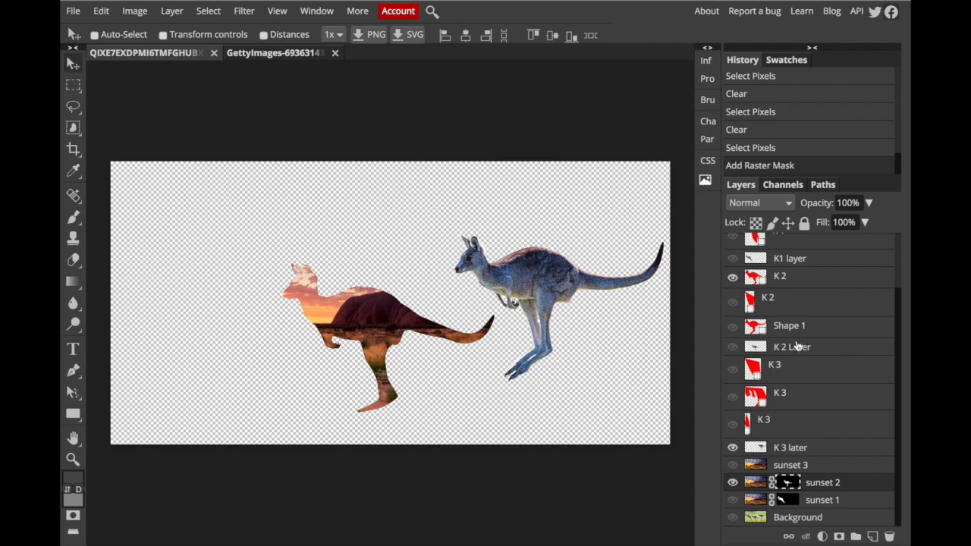
Load the small K 2 path at the middle kangaroo's forelegs as a selection and clear that area from the sunset 2 image.
click(776, 307)
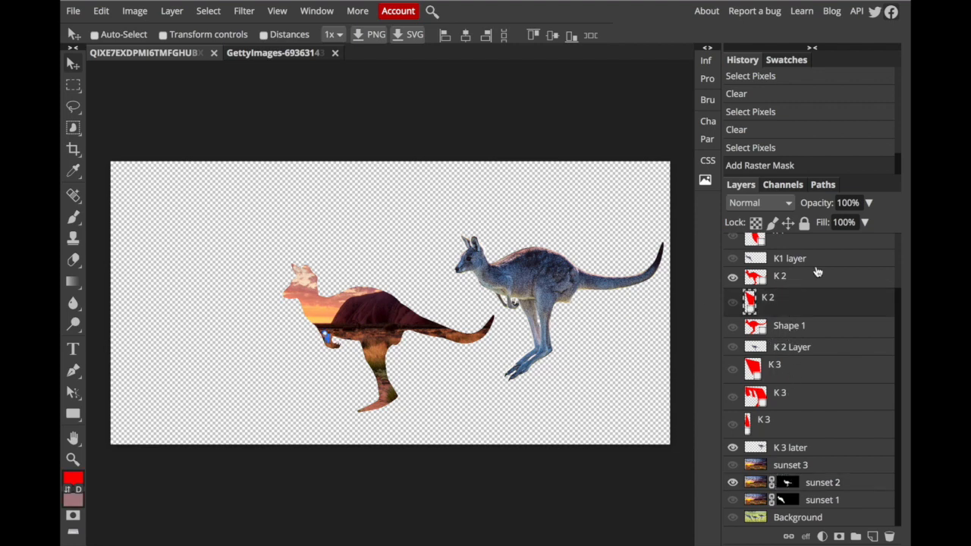
click(822, 186)
click(839, 536)
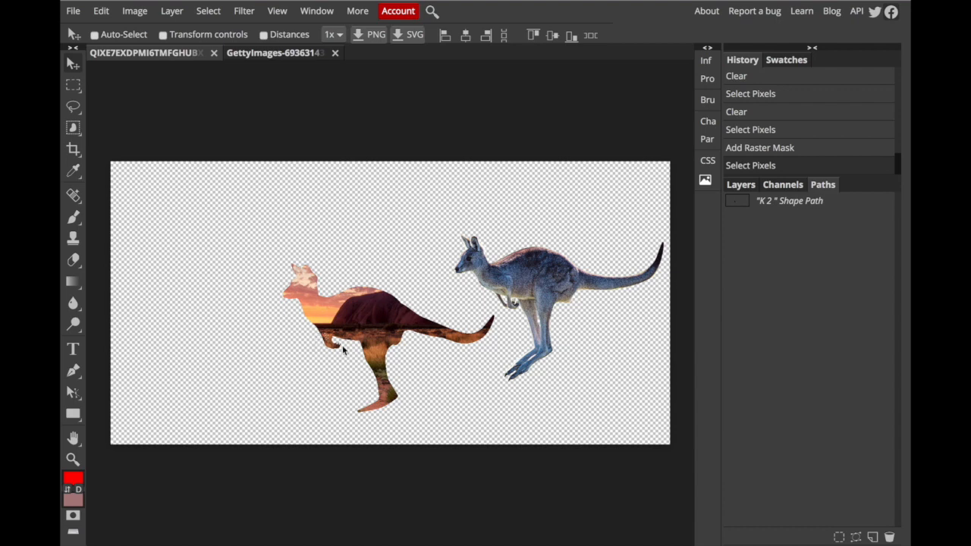
click(743, 185)
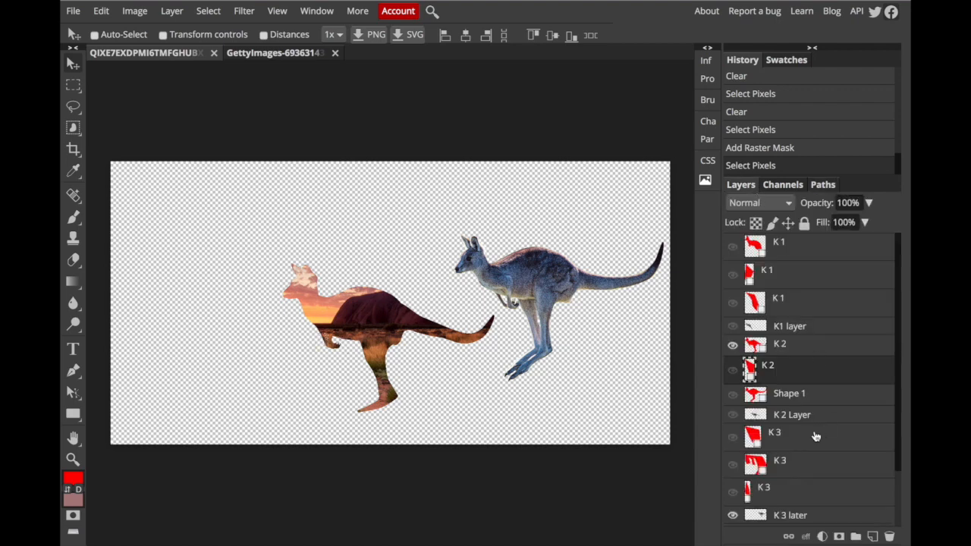
scroll(802, 515, down, 3)
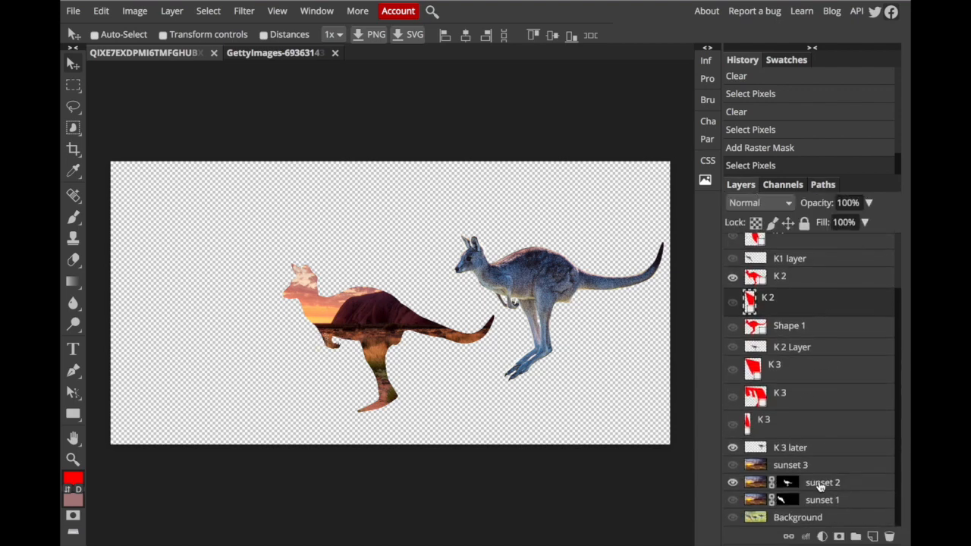
click(819, 487)
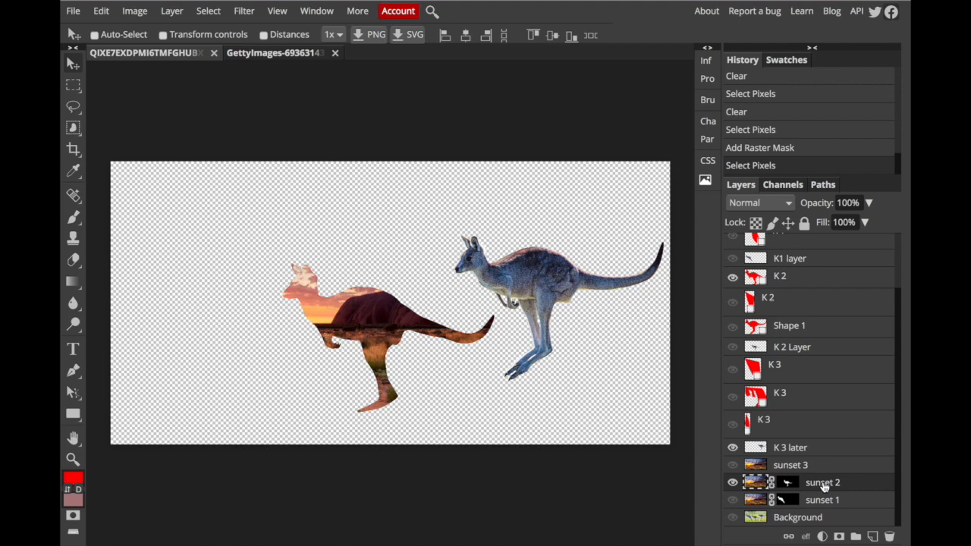
key(Delete)
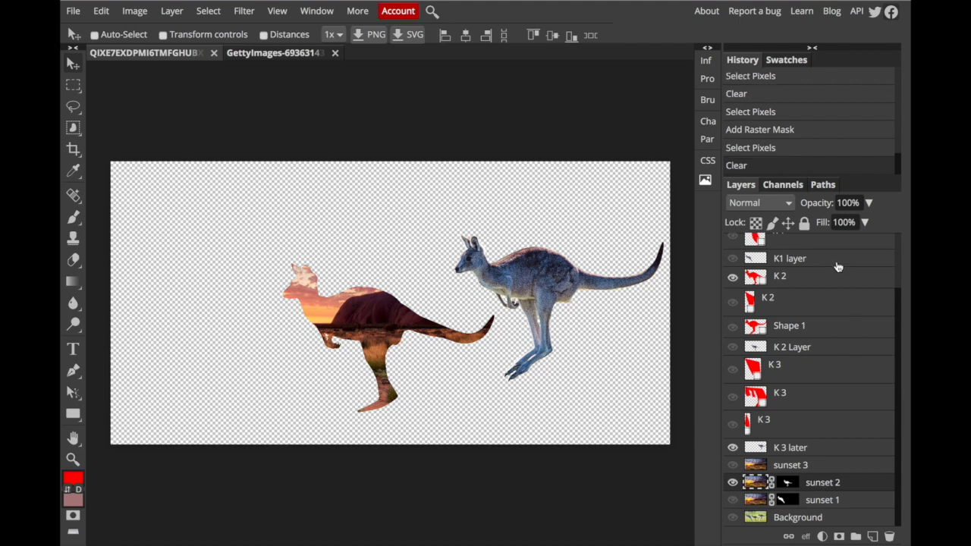
Select the Shape 1 outline, show sunset 3 instead of sunset 2, and hide the K 3 later layer.
scroll(824, 284, up, 1)
click(797, 328)
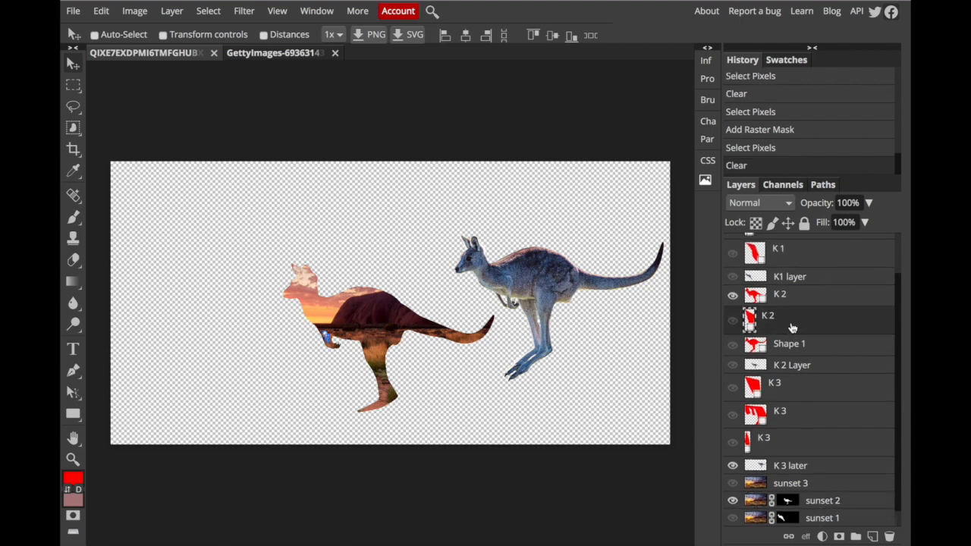
click(792, 355)
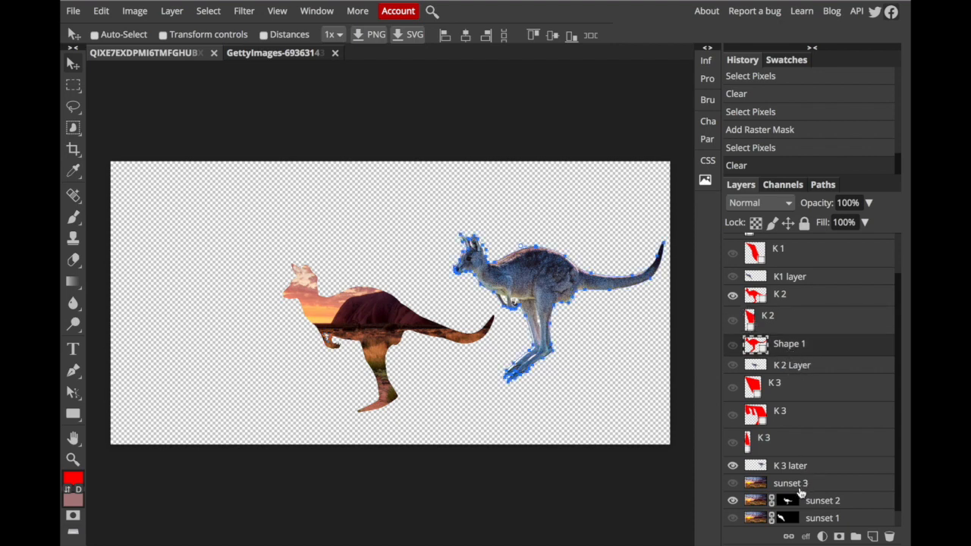
click(732, 501)
click(732, 484)
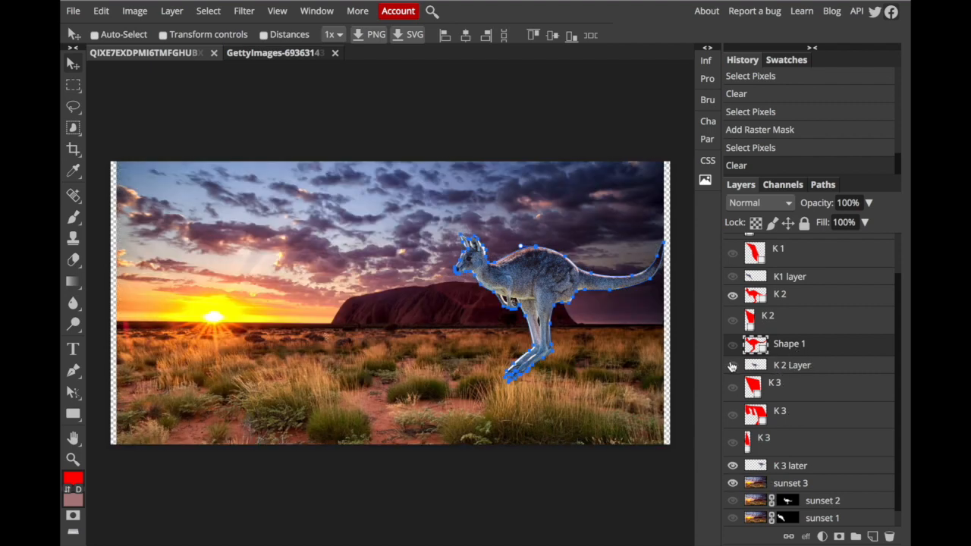
click(733, 466)
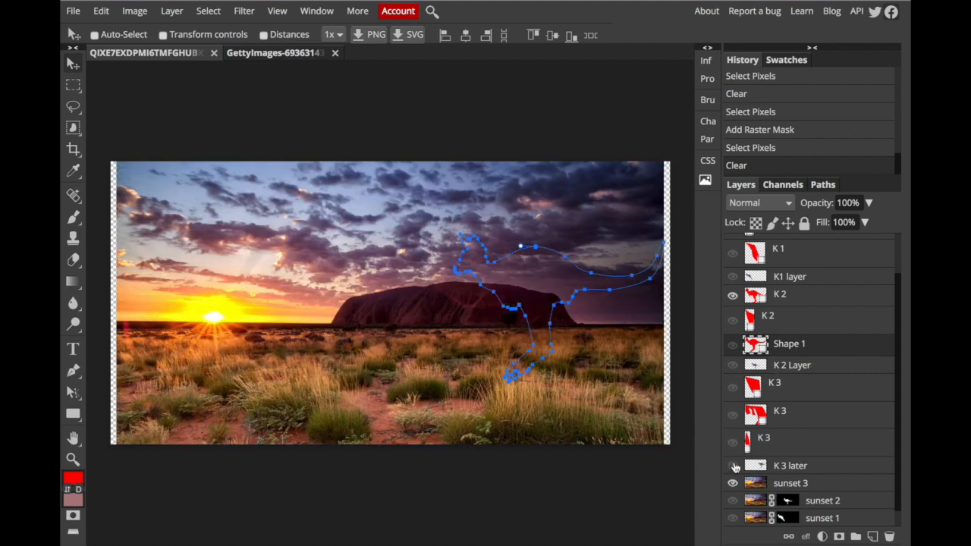
Rename Shape 1 as K 3 and move it below the K 2 Layer, above the other K 3 shapes.
double_click(792, 346)
text(K 3)
key(Return)
drag(800, 342, 811, 371)
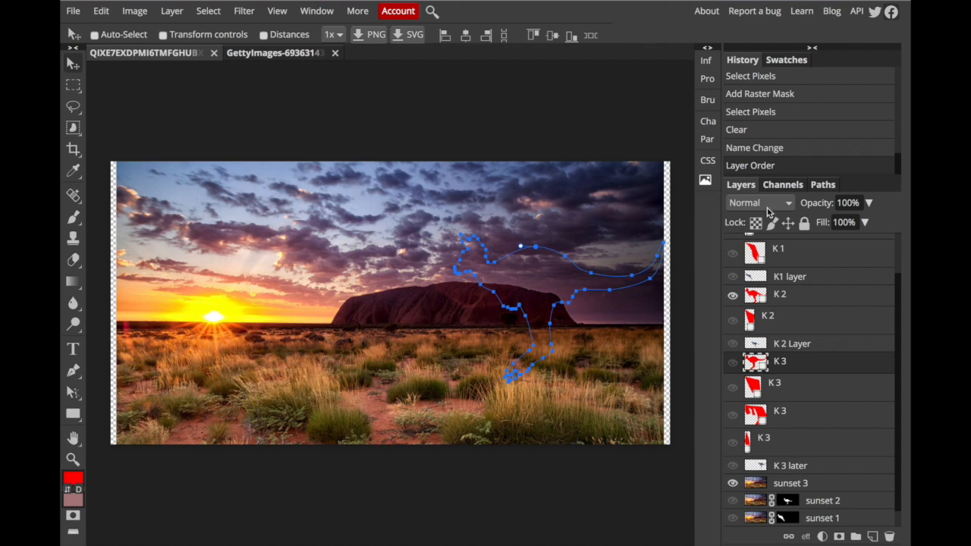
Load the full K 3 outline path as a selection and use it to add a raster mask to the sunset 3 layer.
click(823, 186)
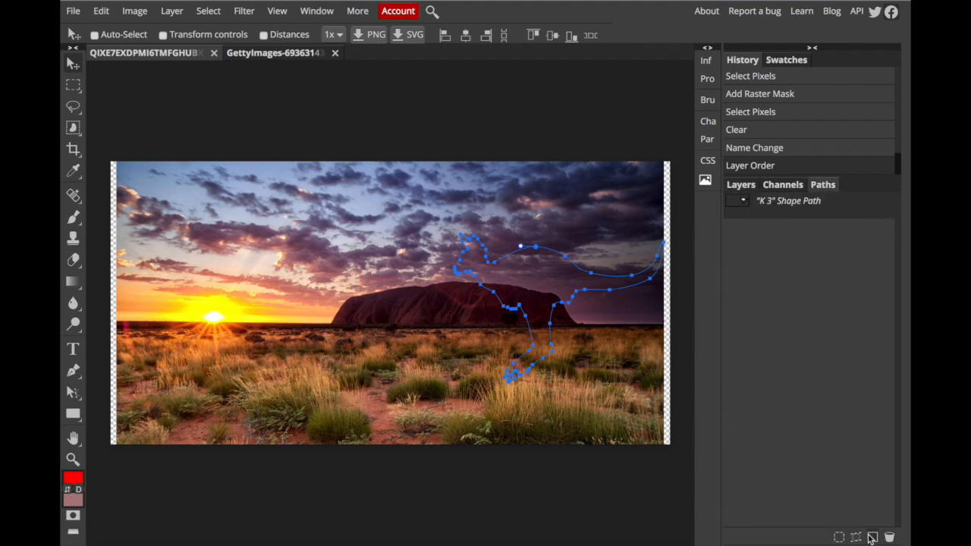
click(840, 537)
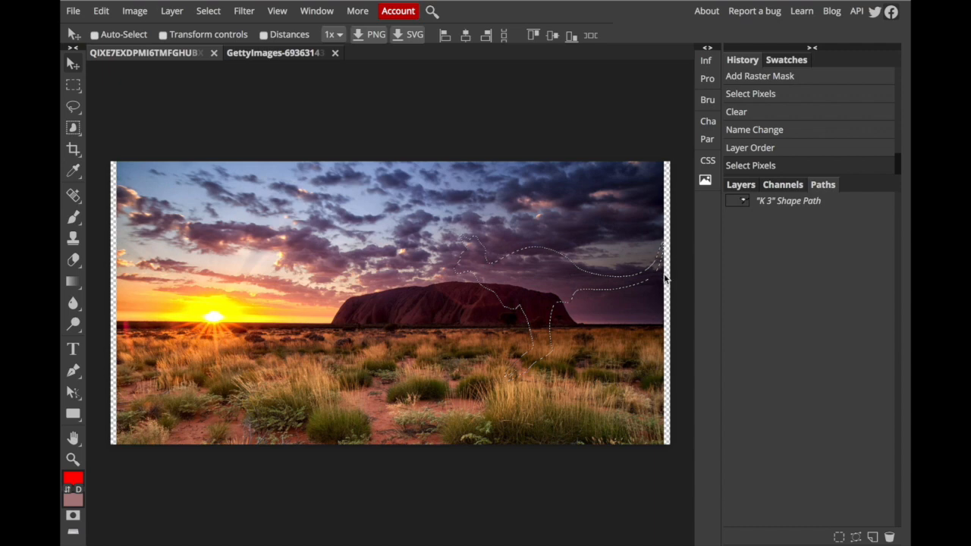
click(743, 187)
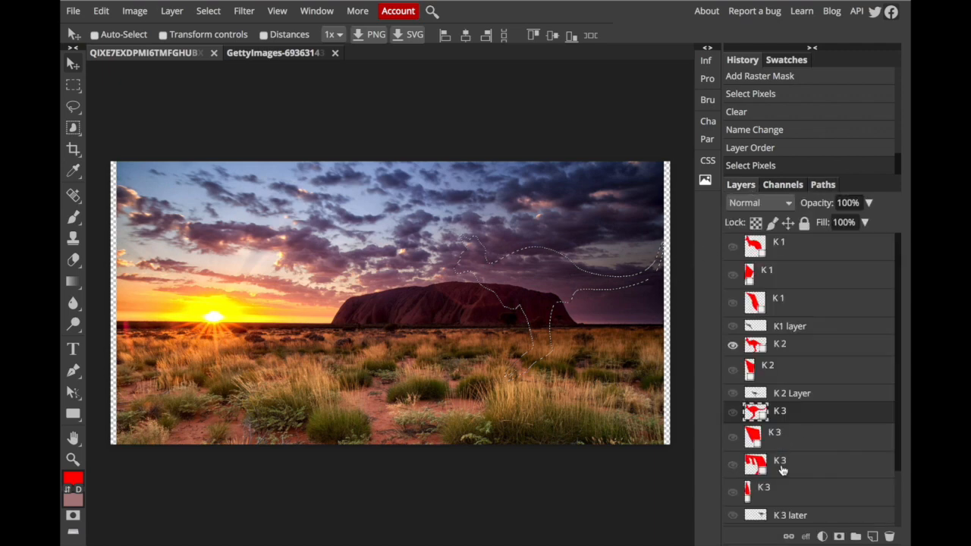
scroll(782, 471, down, 2)
click(802, 466)
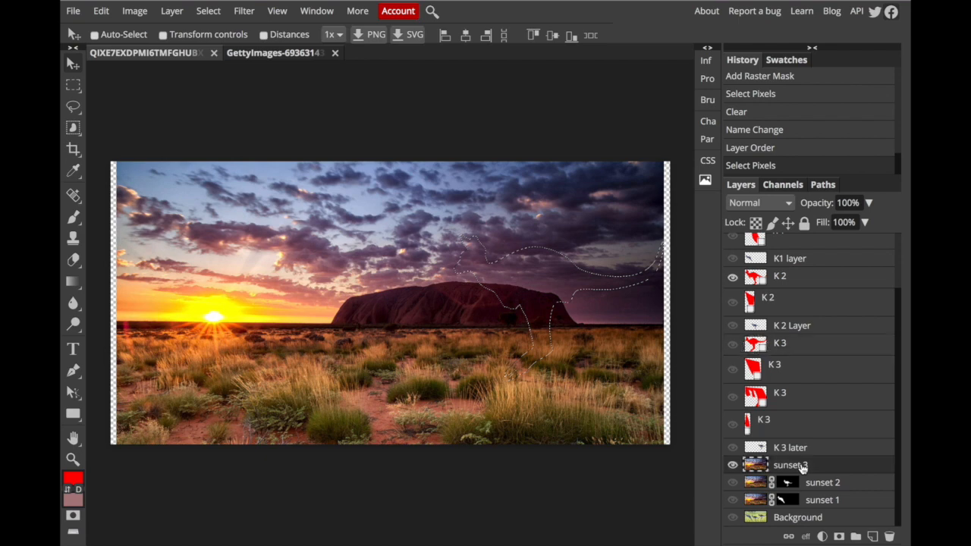
click(840, 537)
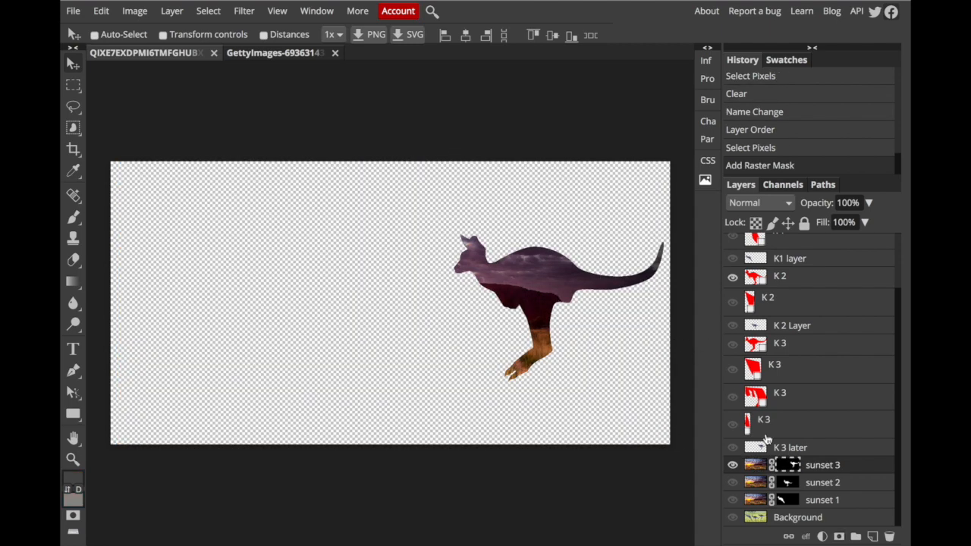
Load the small K 3 path at the front of the last kangaroo's forelegs as a selection and clear that area from the sunset 3 image.
click(795, 372)
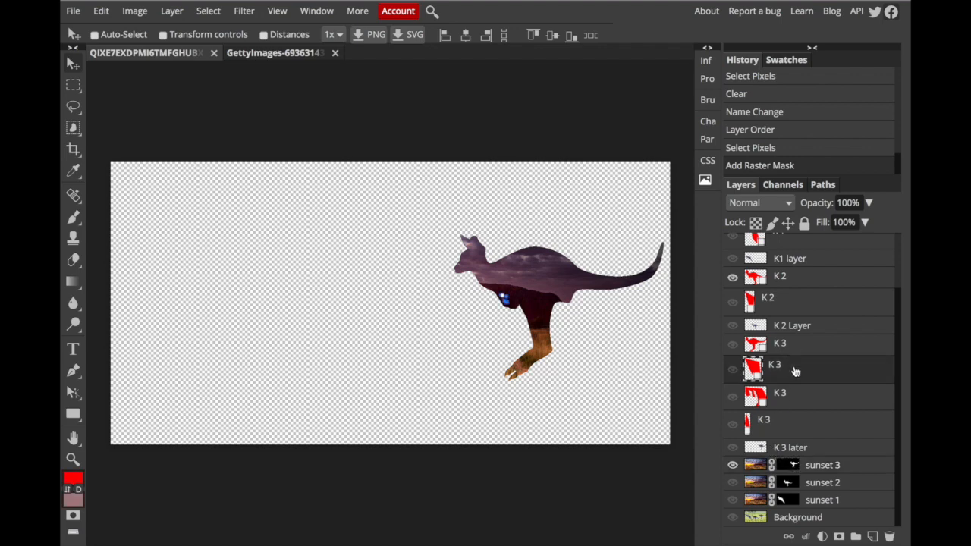
click(823, 185)
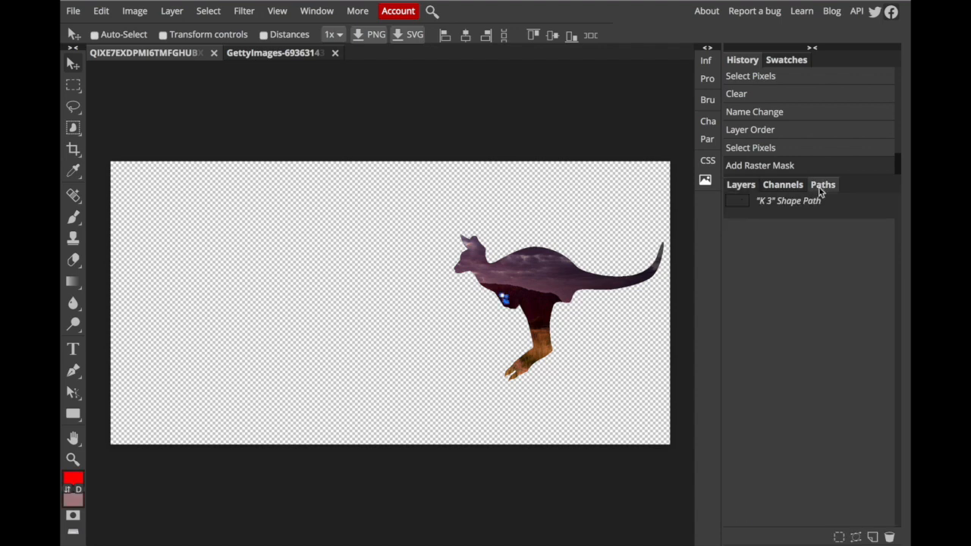
click(839, 538)
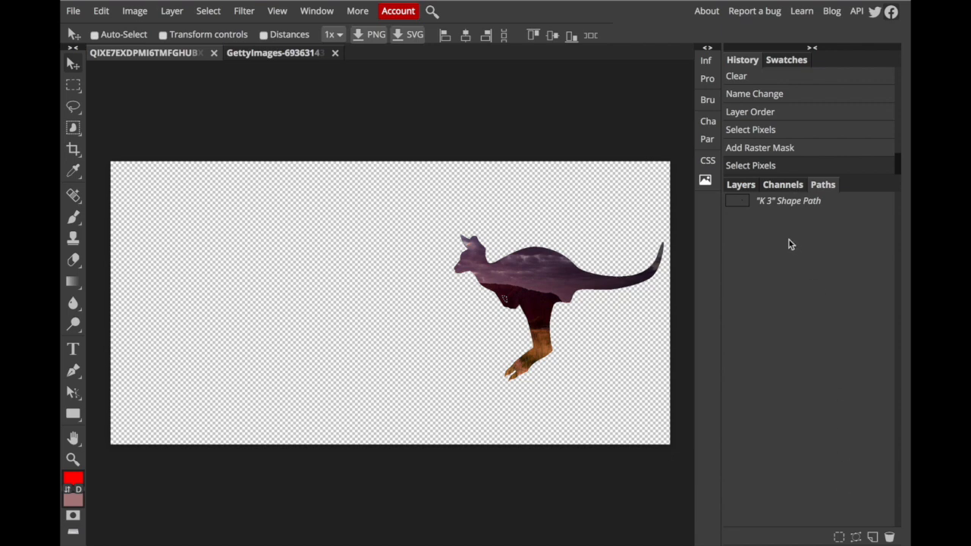
click(741, 185)
scroll(797, 502, down, 2)
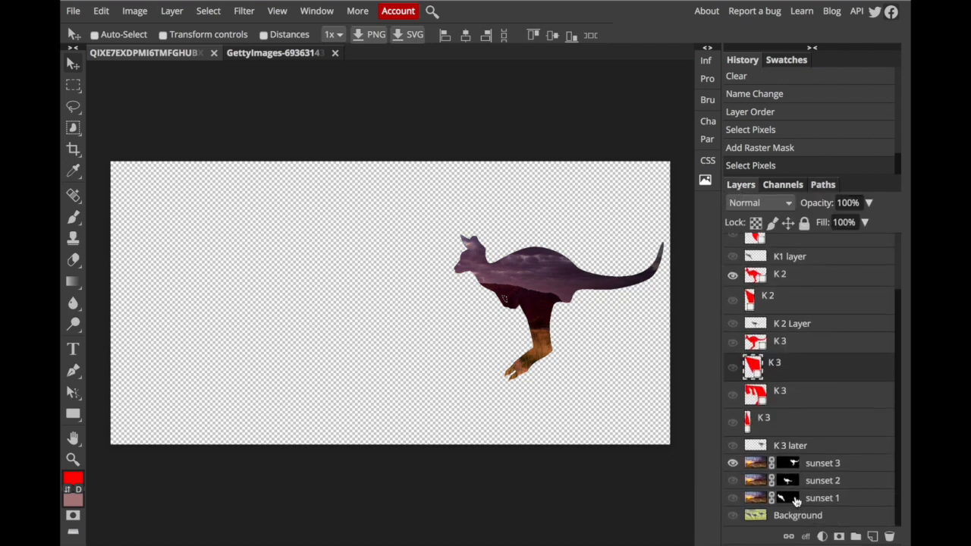
click(826, 467)
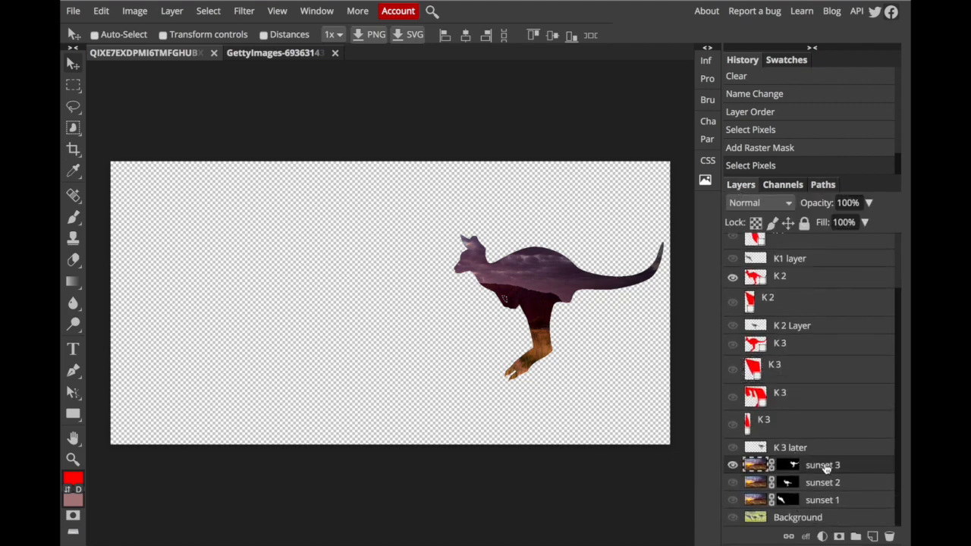
key(Delete)
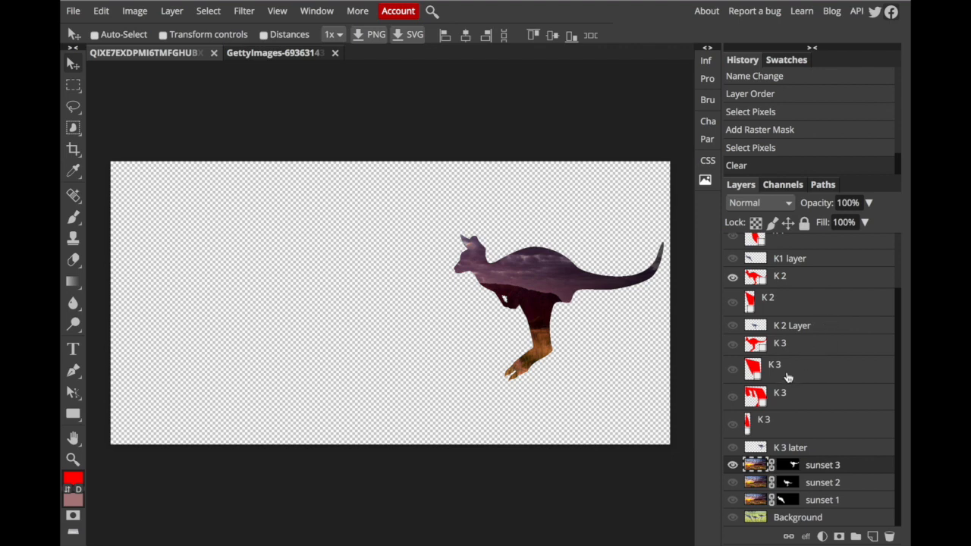
Load the K 3 path of the gap behind the forepaws as a selection and clear that area from the sunset 3 image.
click(795, 401)
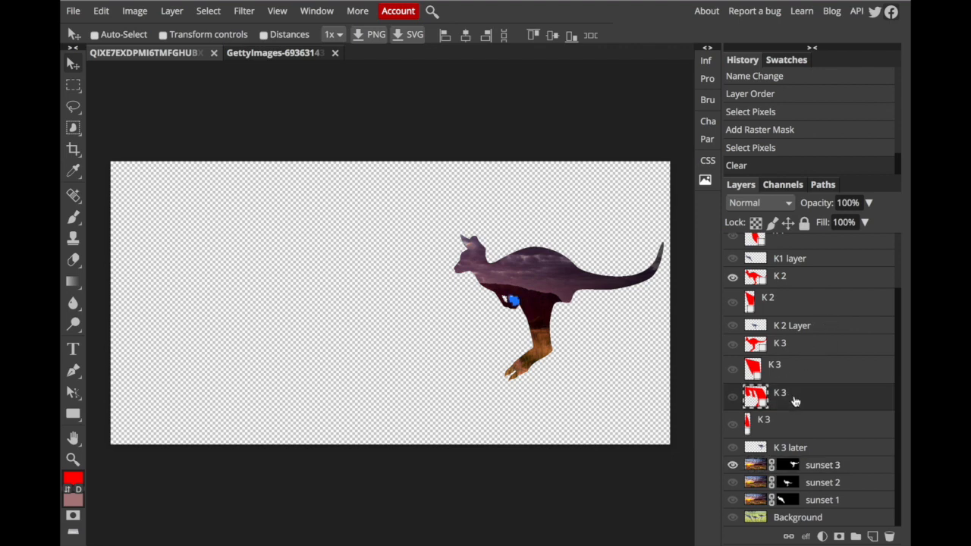
click(822, 187)
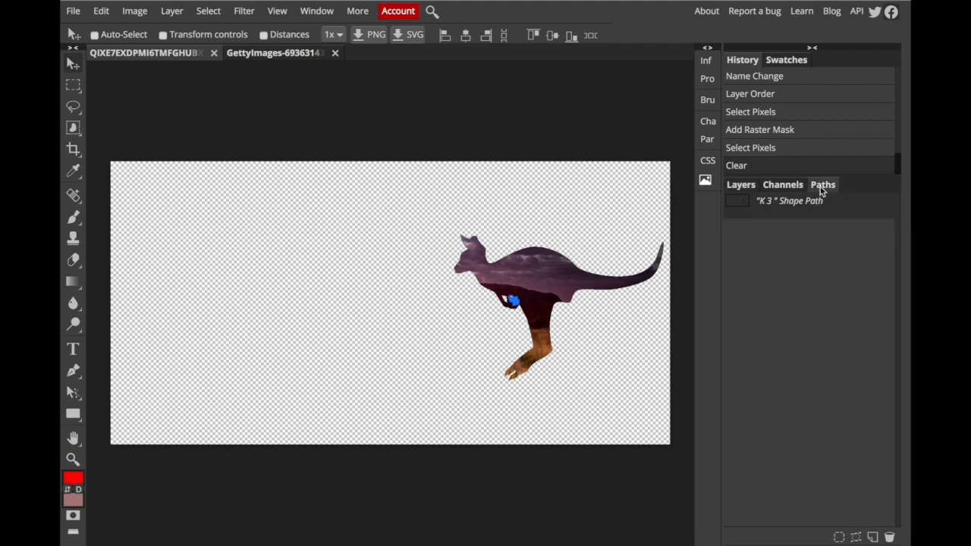
click(839, 537)
click(746, 186)
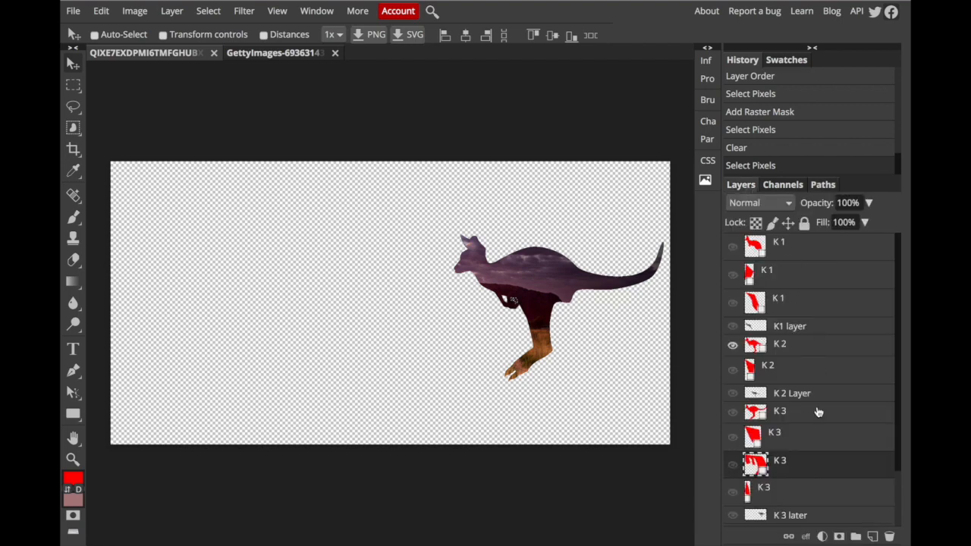
scroll(808, 492, down, 3)
click(823, 468)
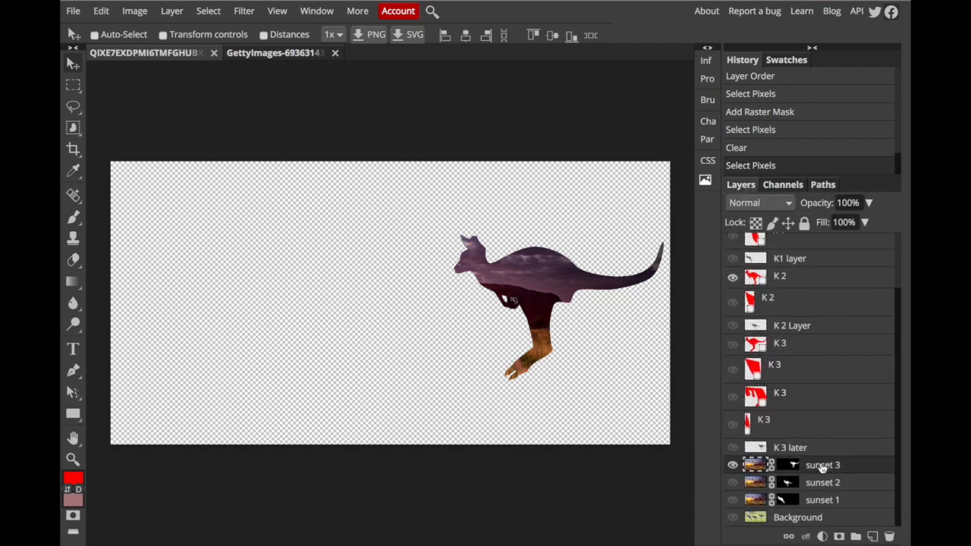
key(Delete)
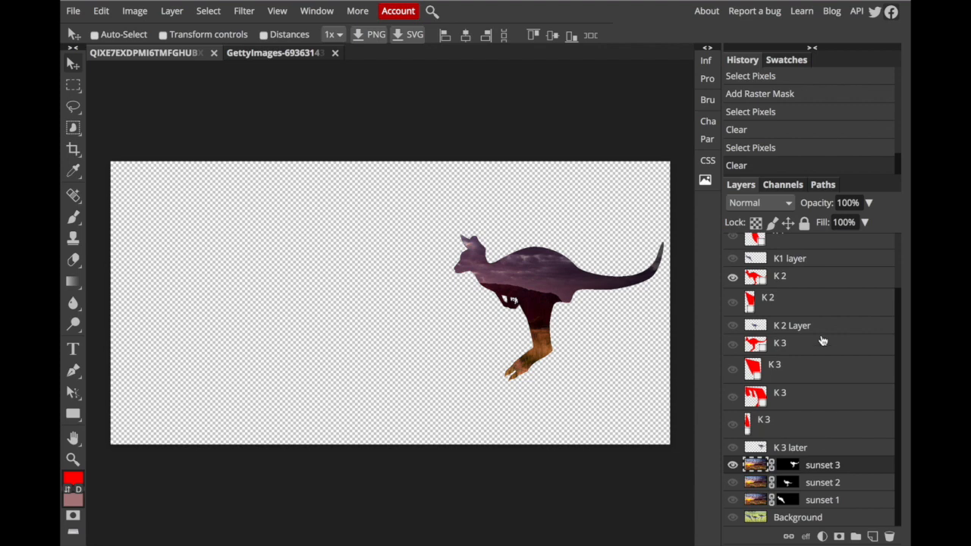
Load the narrow K 3 path between the hind legs as a selection and clear that area from the sunset 3 image.
click(786, 422)
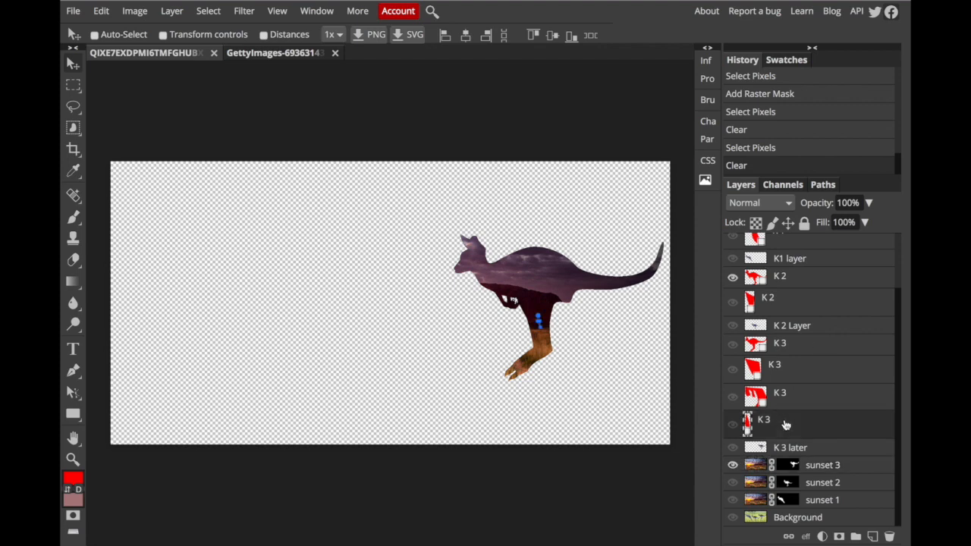
click(821, 186)
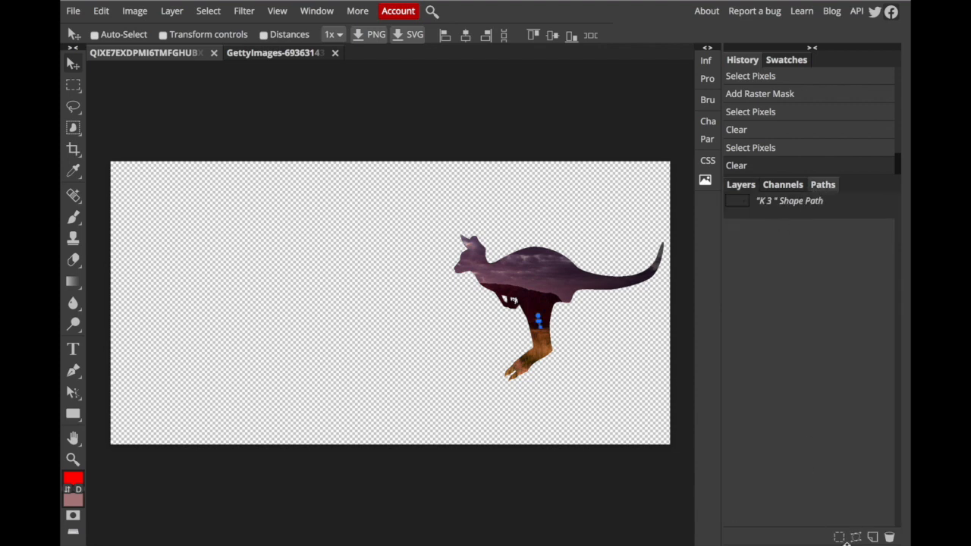
click(840, 538)
click(741, 186)
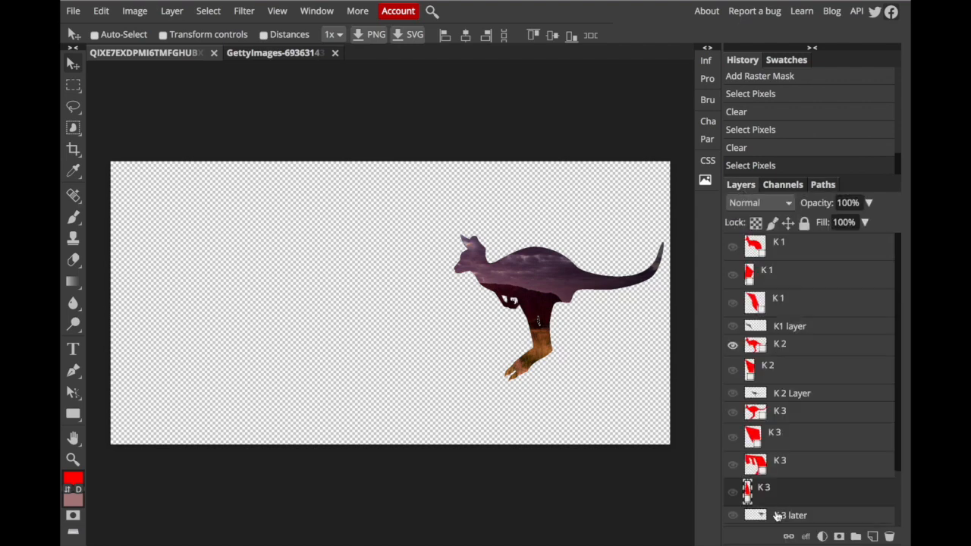
scroll(777, 516, down, 2)
click(821, 466)
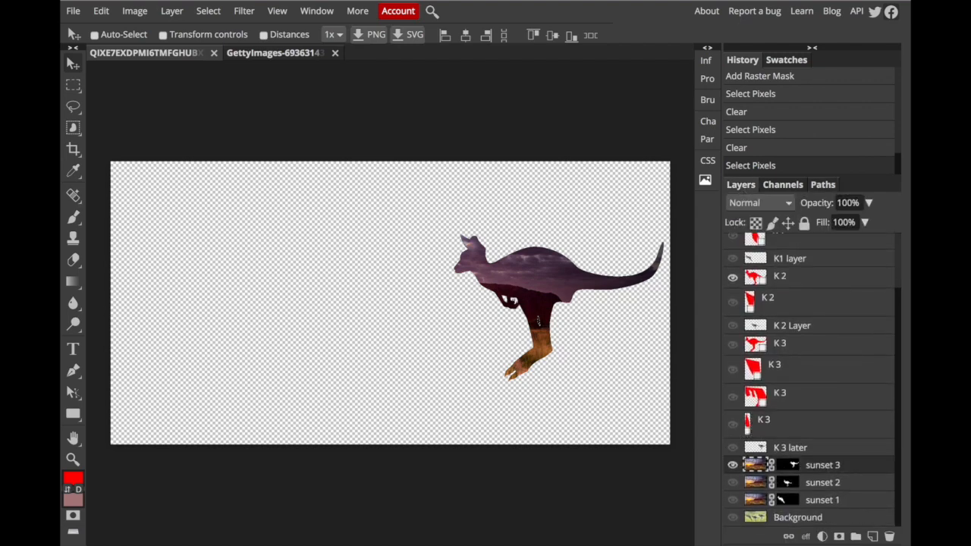
key(Delete)
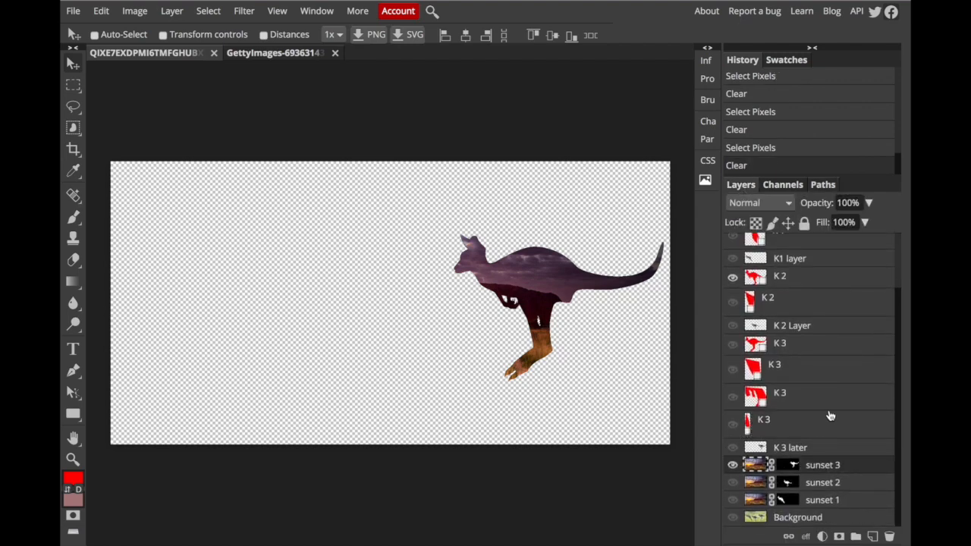
Show the sunset 2 and sunset 1 layers alongside sunset 3 and dismiss the browser's memory notice.
click(733, 482)
click(733, 500)
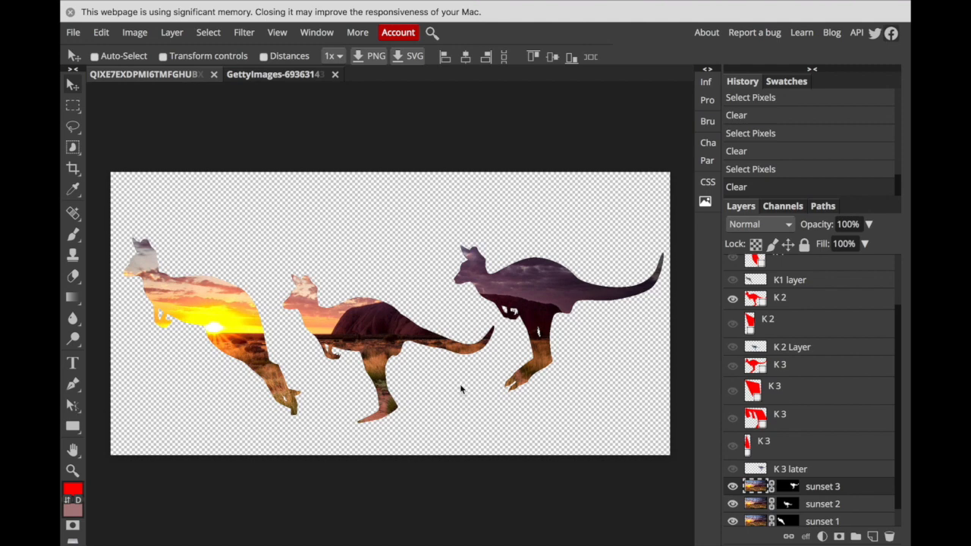
click(70, 11)
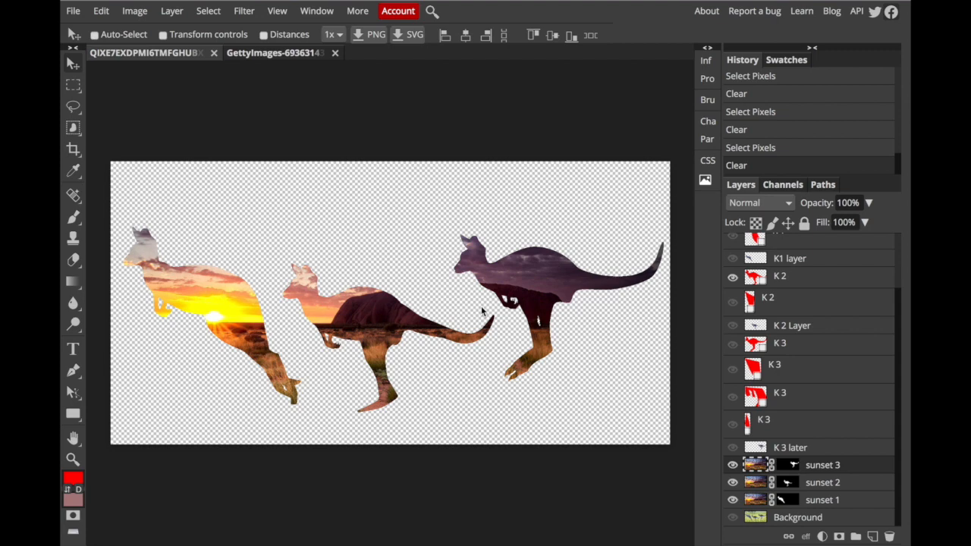
Show the kangaroo photo layers K1 layer, K 2 Layer and K 3 later over their sunset copies.
click(732, 326)
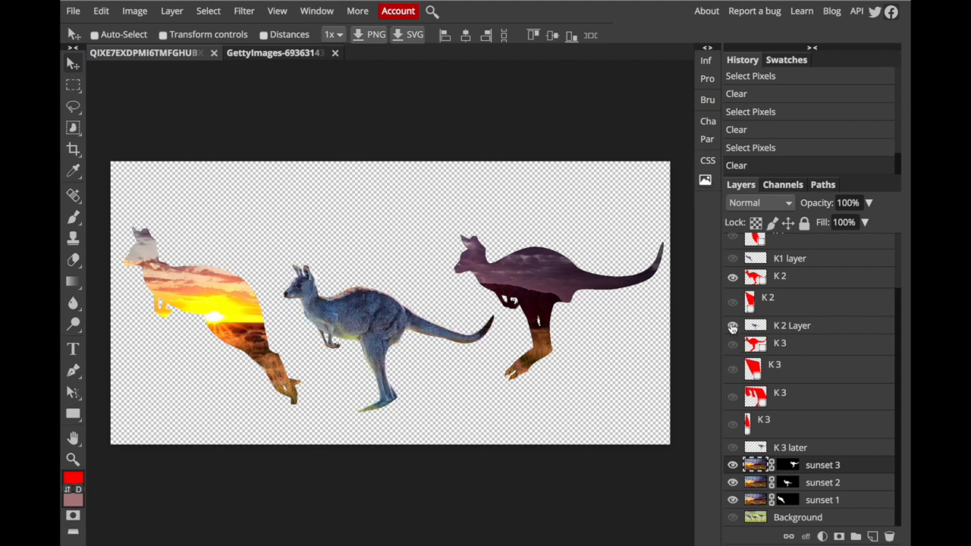
scroll(733, 327, up, 2)
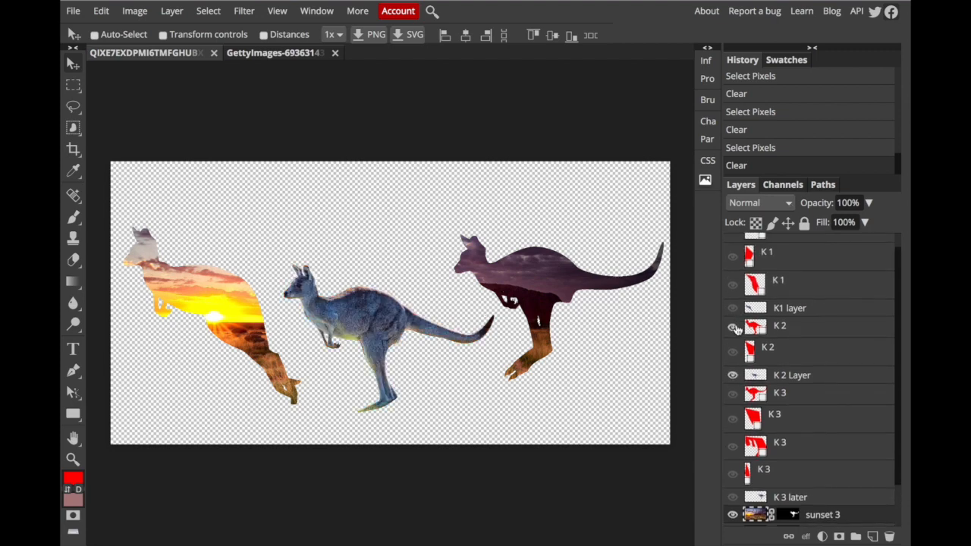
click(732, 309)
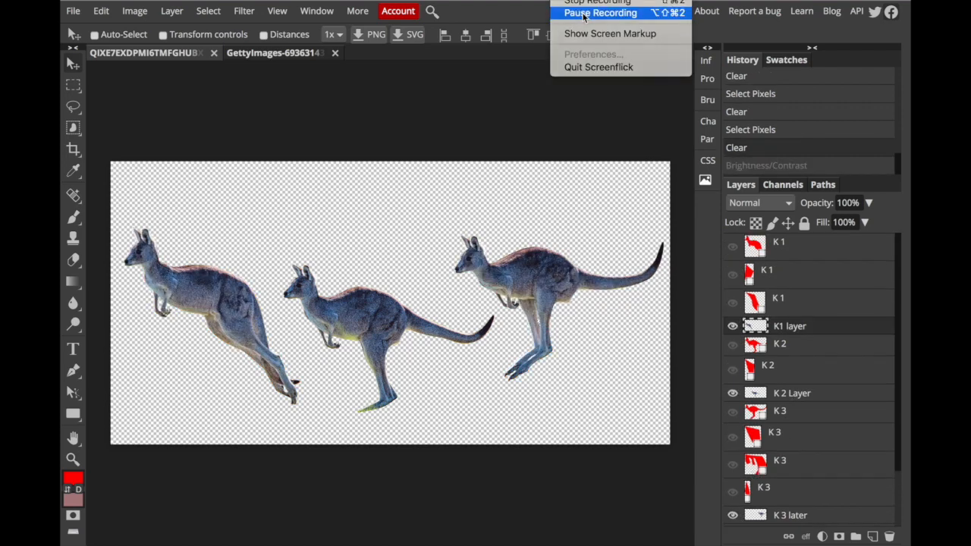
click(583, 15)
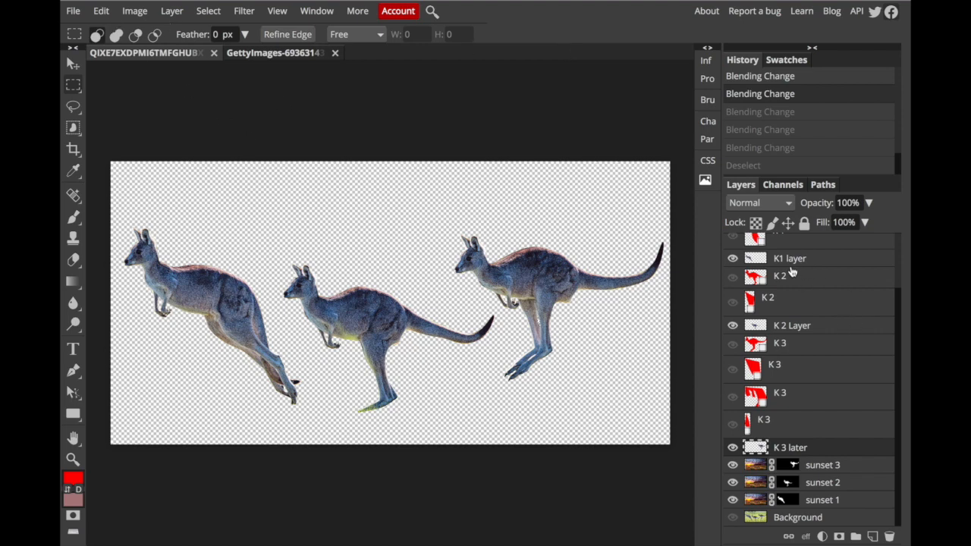
Set the blend mode of K1 layer to Screen so the first kangaroo blends with its sunset.
scroll(792, 273, up, 3)
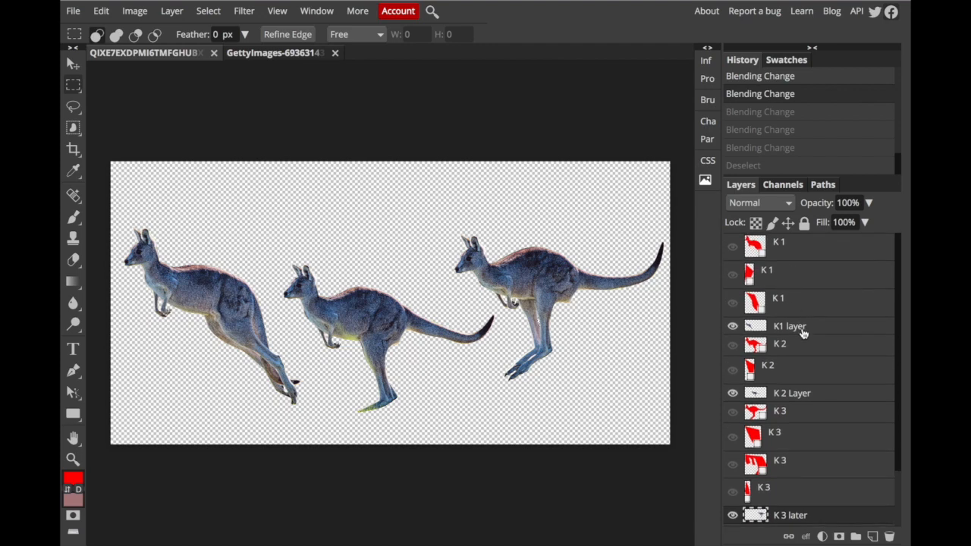
click(797, 332)
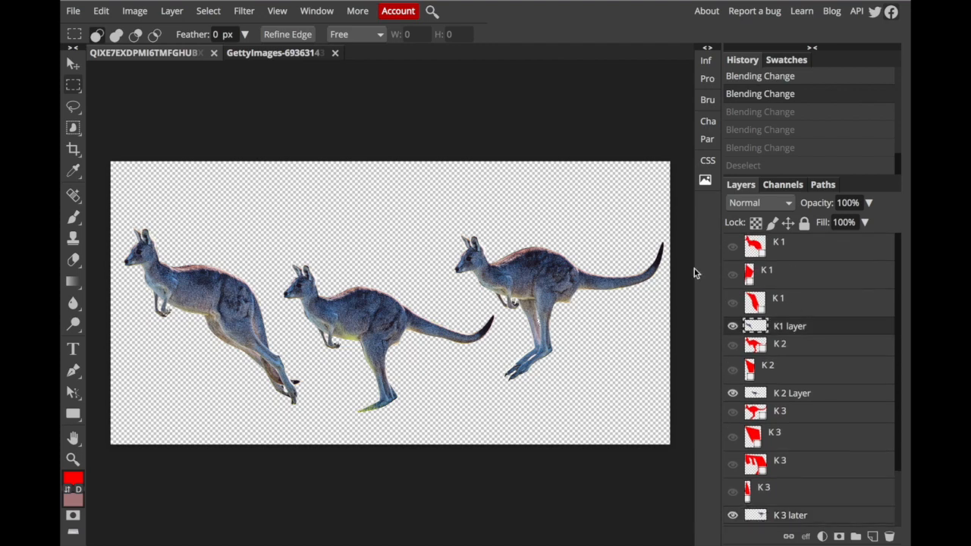
click(768, 207)
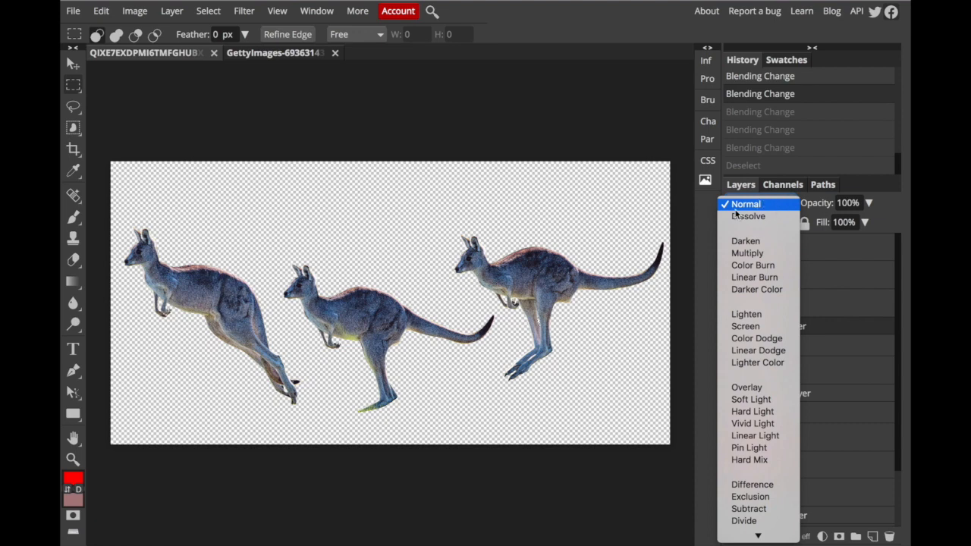
click(855, 262)
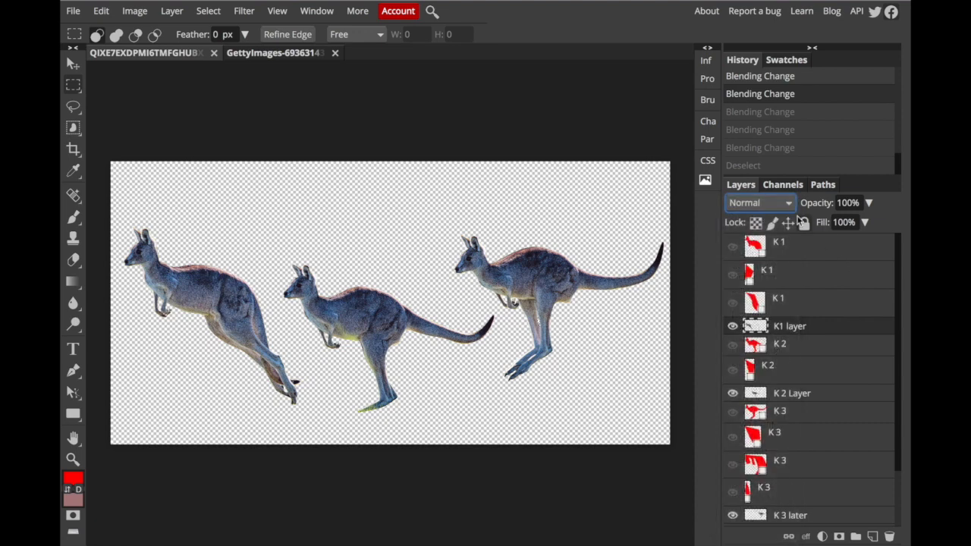
click(761, 207)
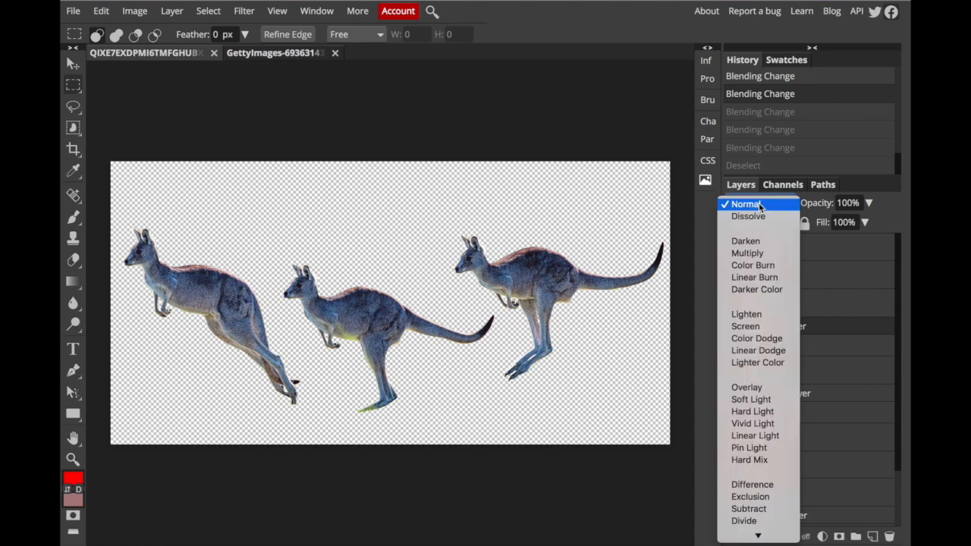
click(746, 326)
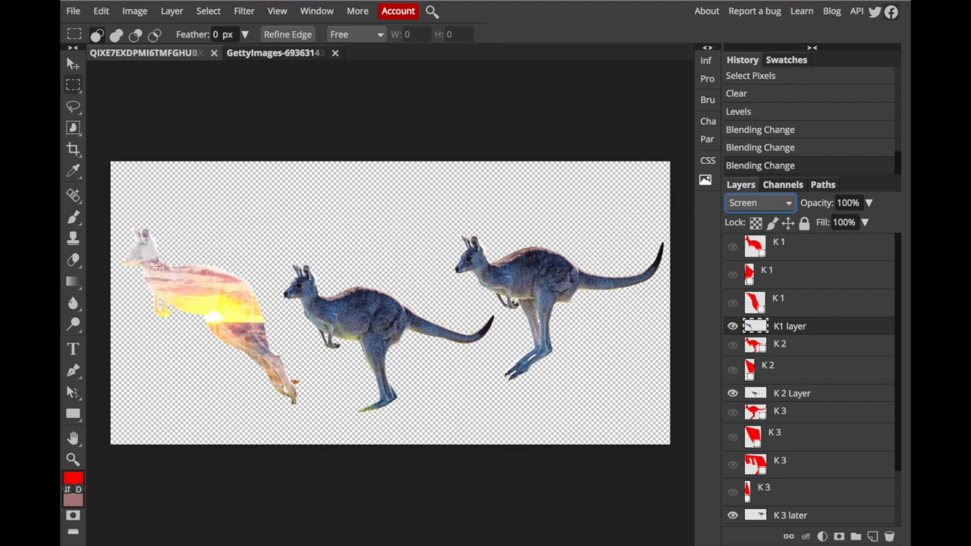
Set the blend mode of K 2 Layer to Screen.
scroll(830, 372, down, 3)
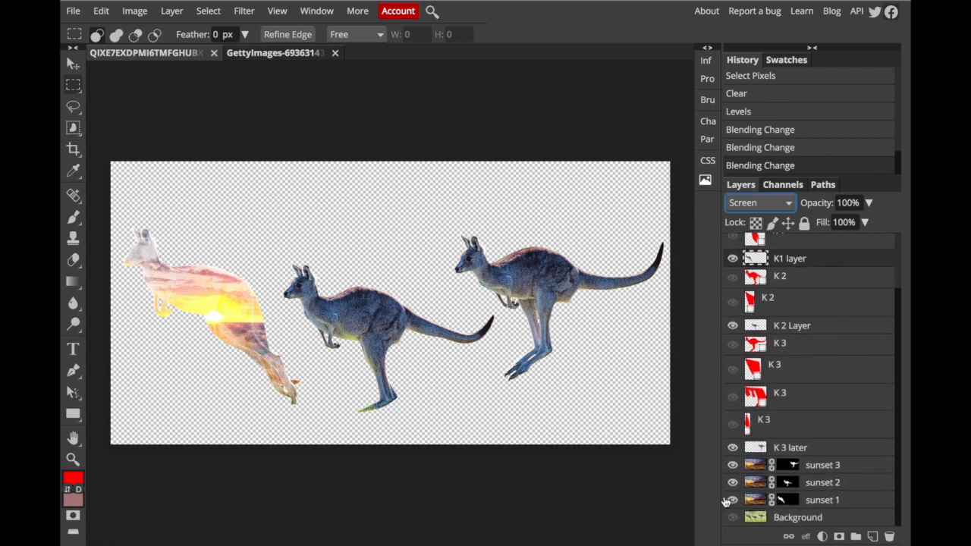
click(810, 327)
click(787, 203)
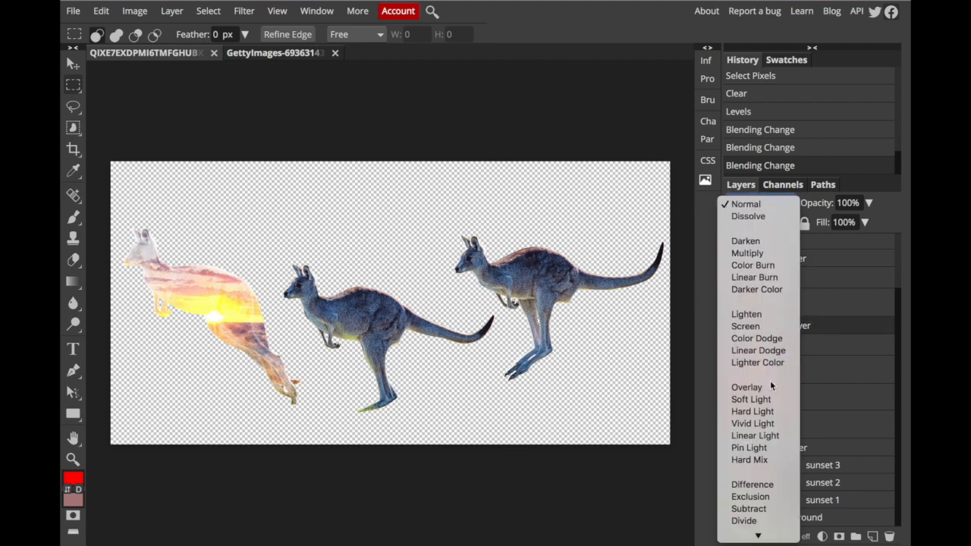
click(765, 328)
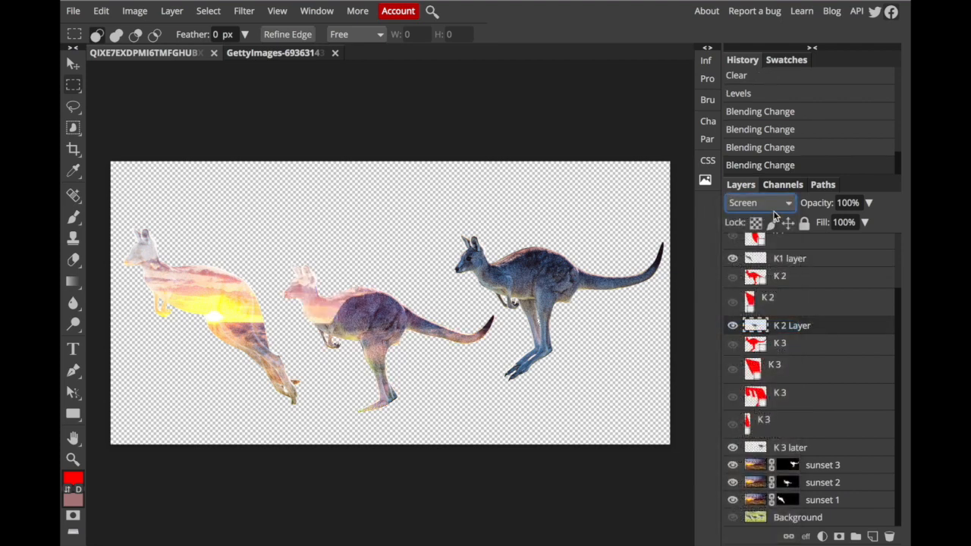
Set the blend mode of the K 3 later layer to Screen.
click(772, 448)
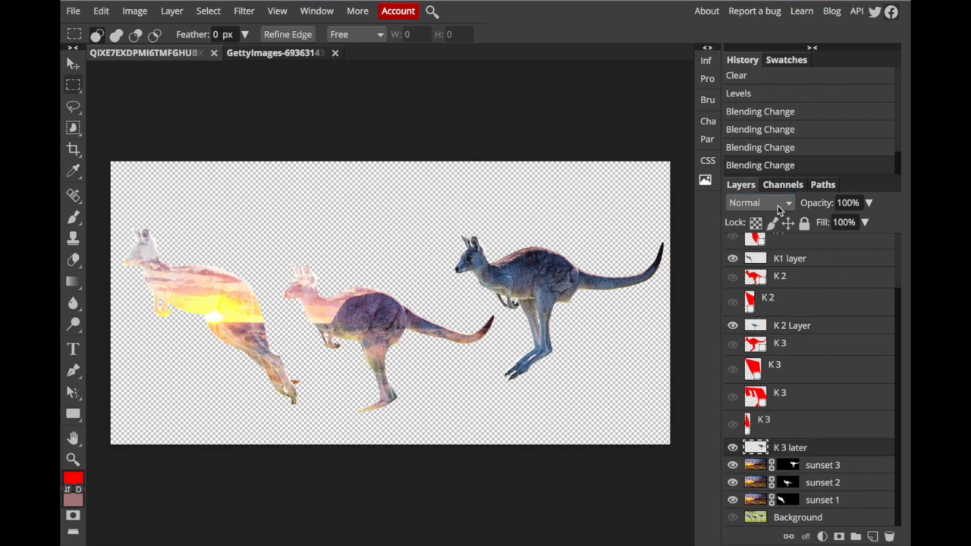
click(778, 205)
click(748, 327)
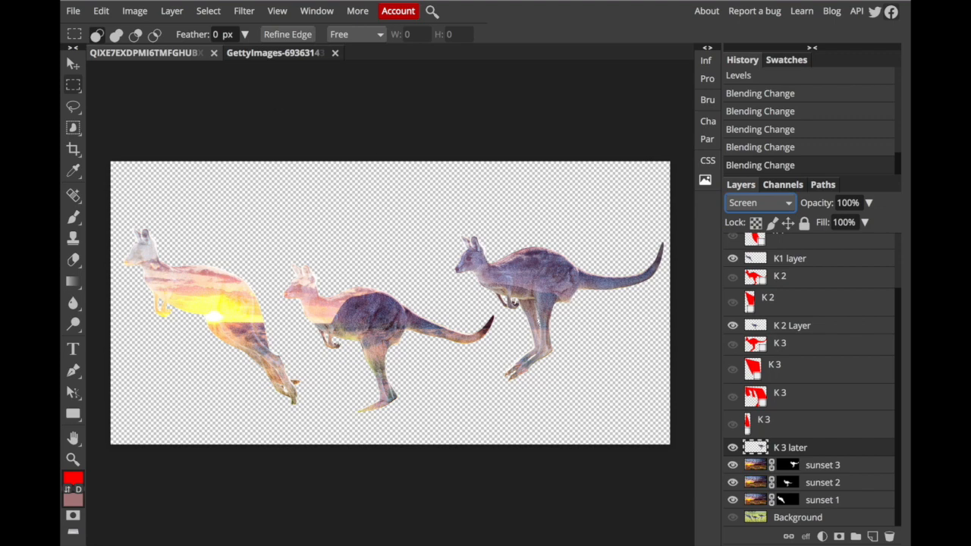
click(140, 17)
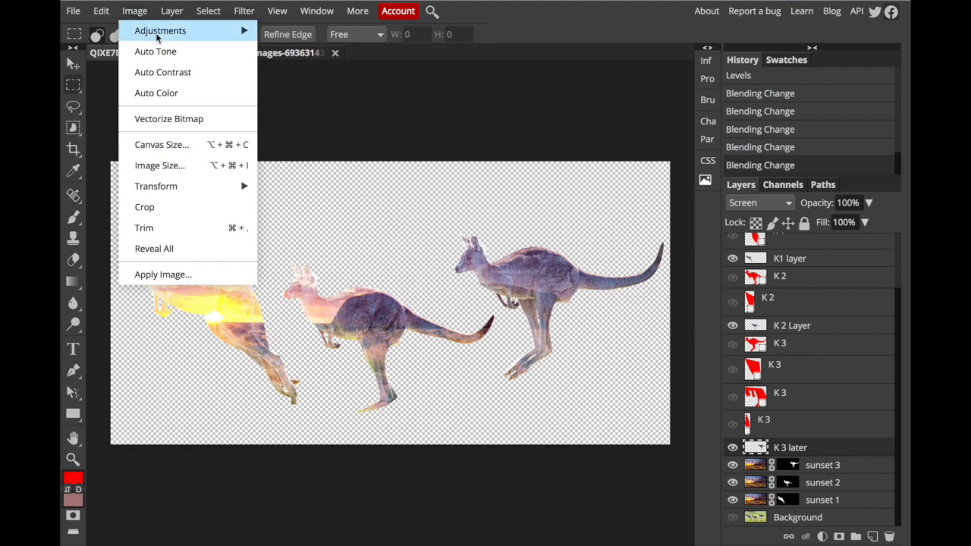
mouse_move(159, 36)
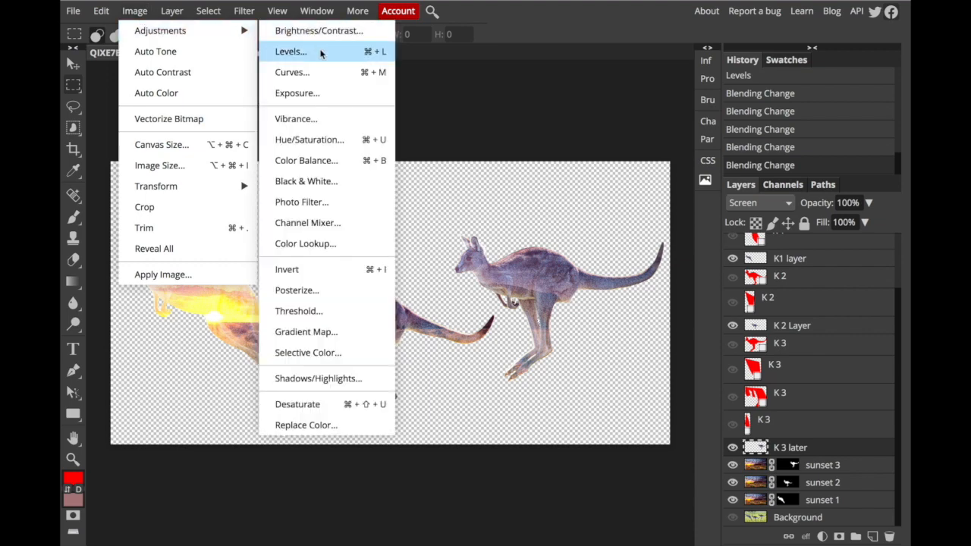
click(430, 114)
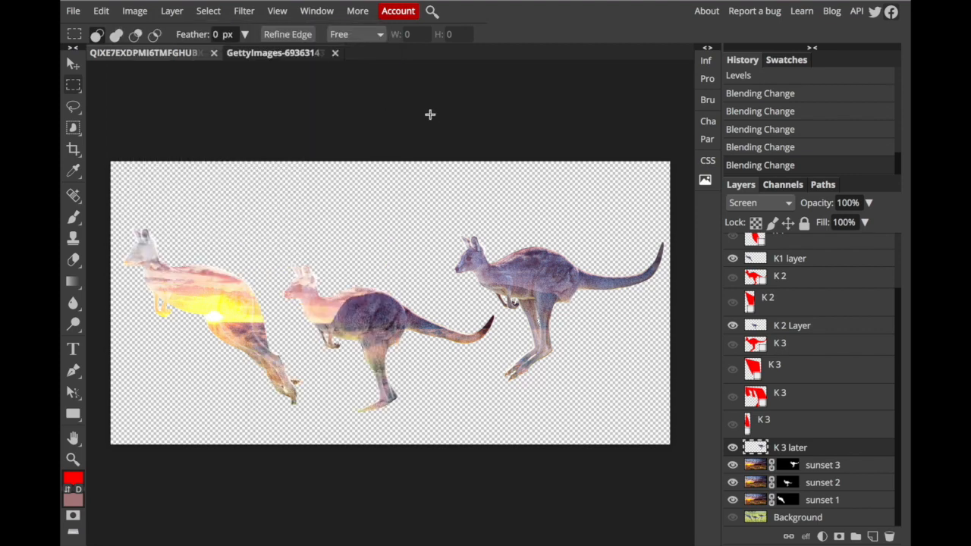
click(430, 114)
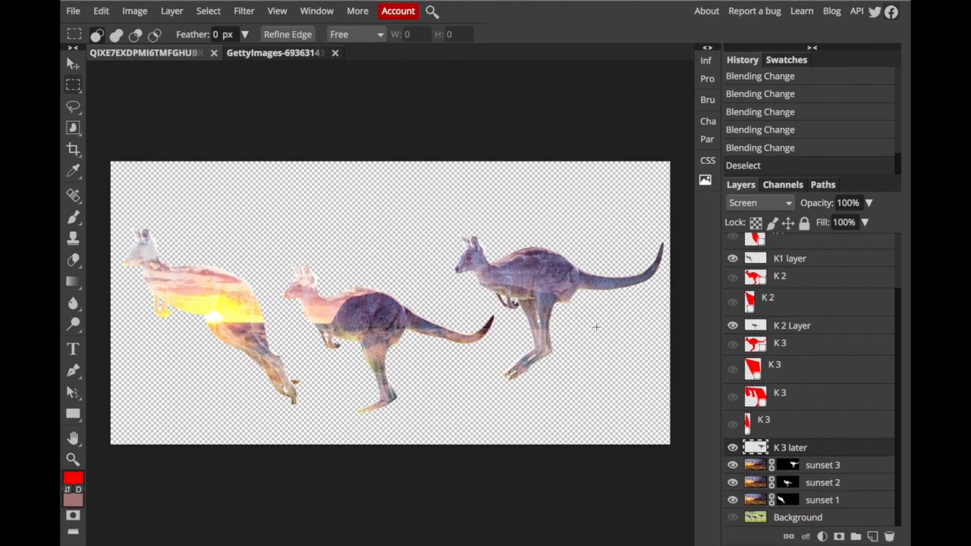
Add a dark grey Color Fill layer with hex 3f3e3e and move it directly beneath the sunset 1 layer.
click(171, 10)
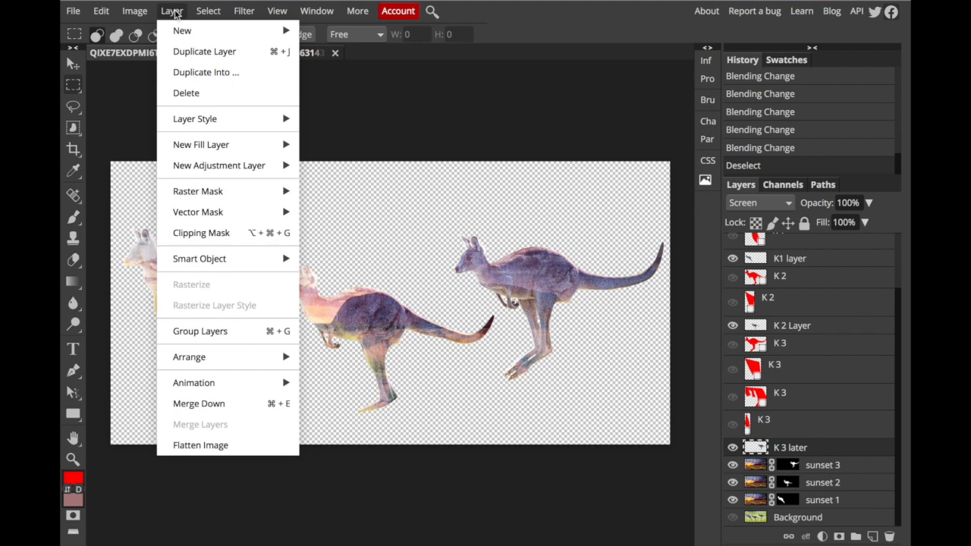
mouse_move(223, 145)
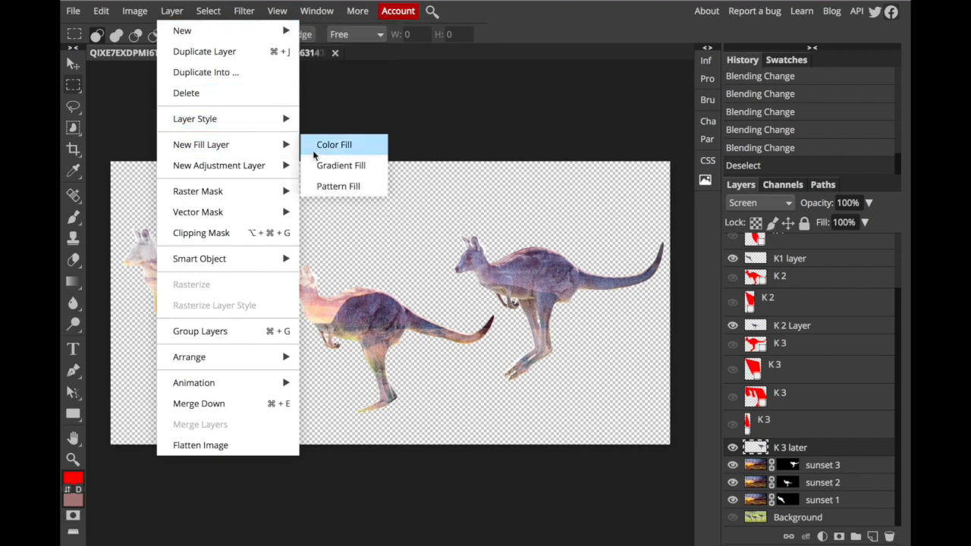
click(330, 149)
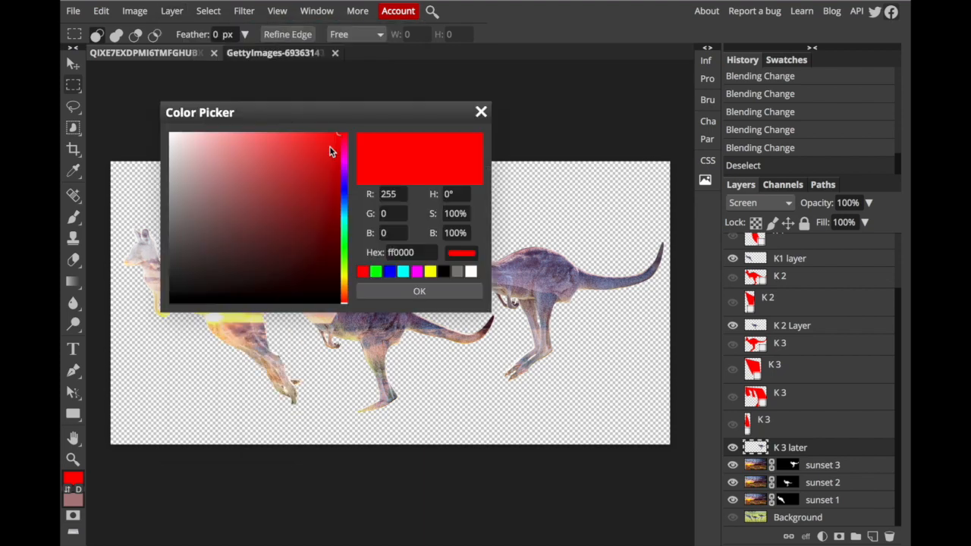
drag(177, 300, 172, 262)
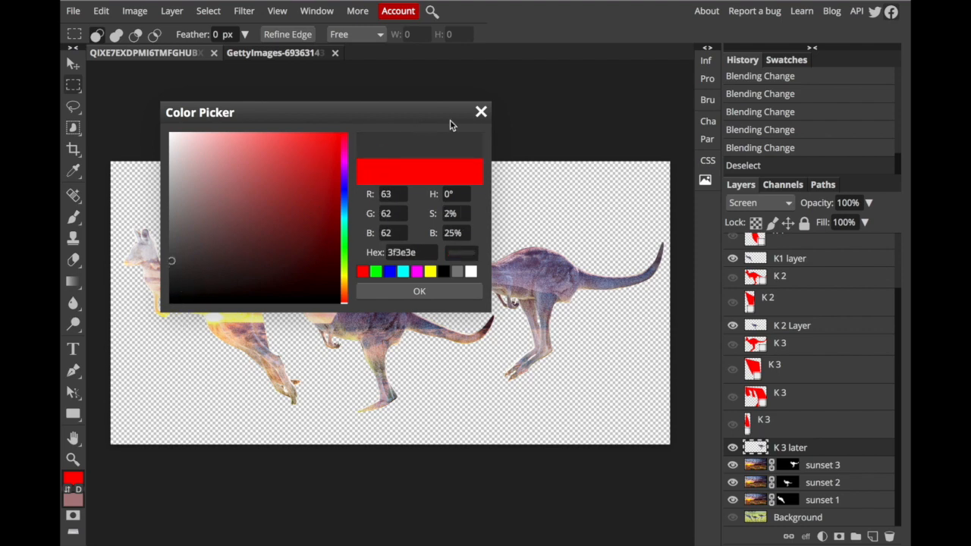
click(409, 293)
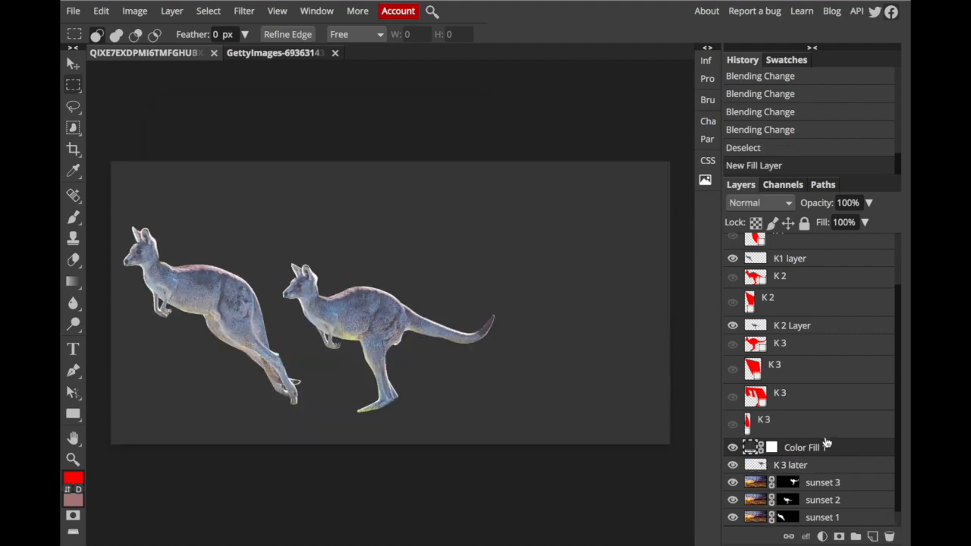
drag(813, 450, 808, 523)
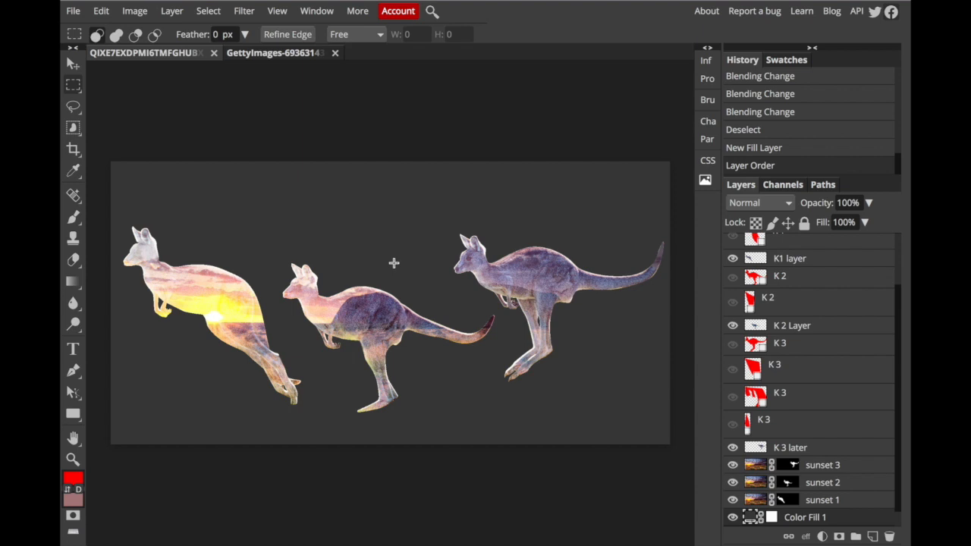
Open the export format choices for the kangaroo double-exposure image.
click(74, 11)
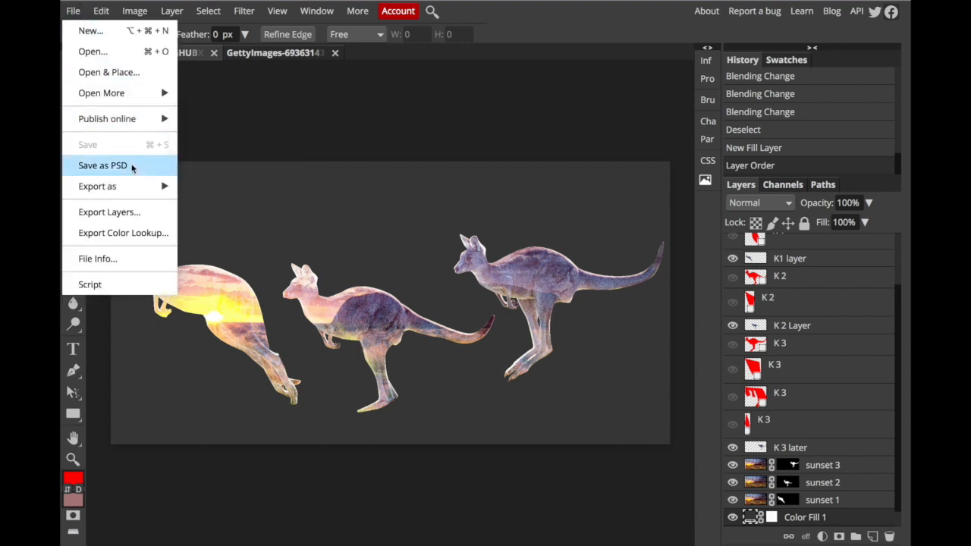
click(361, 104)
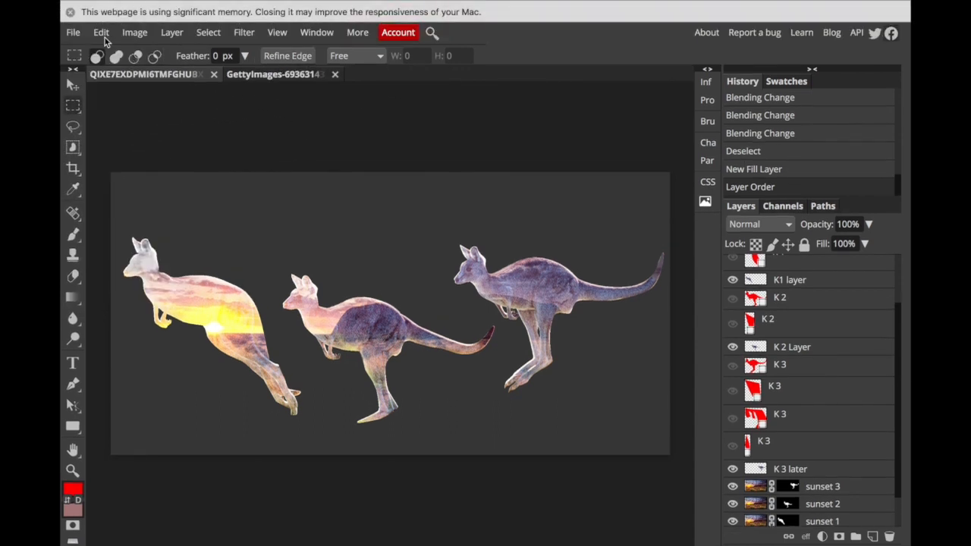
click(70, 11)
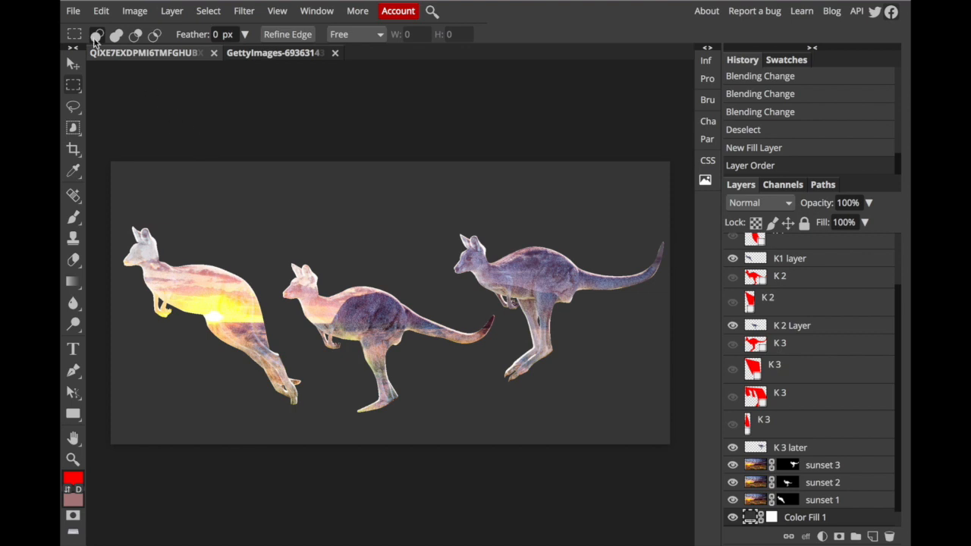
click(73, 10)
mouse_move(114, 196)
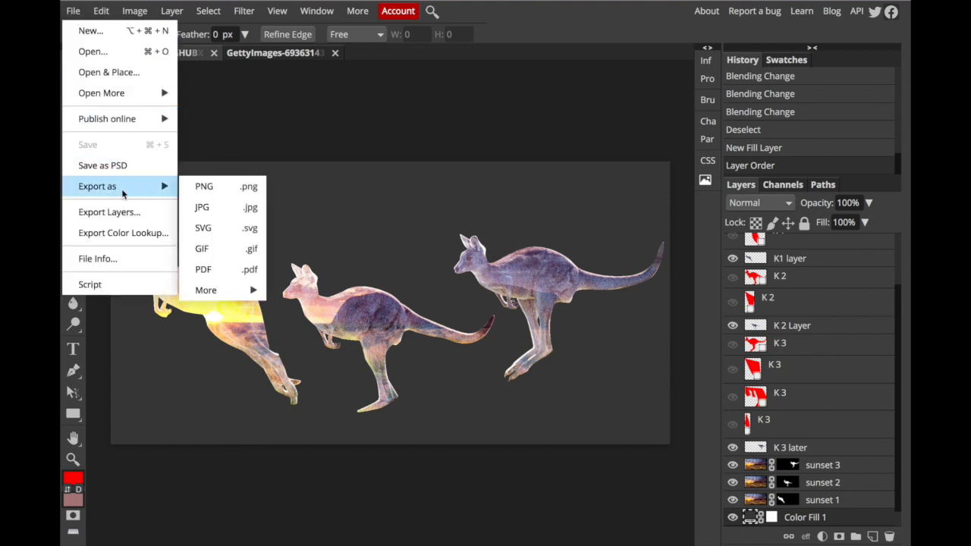